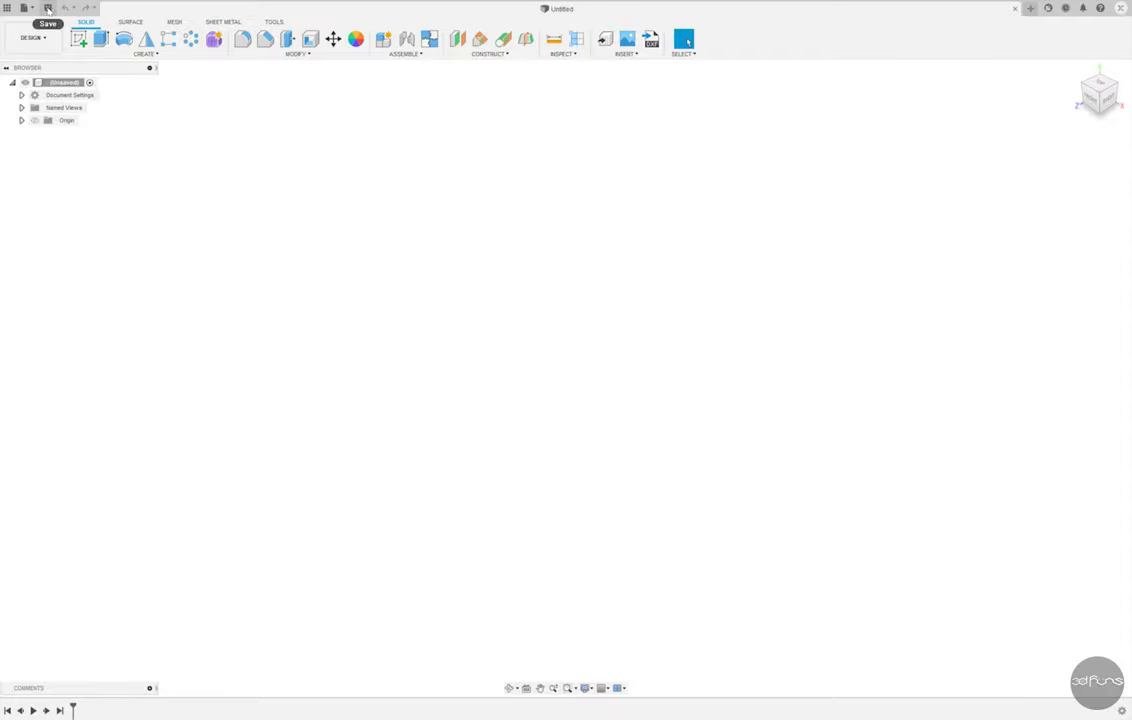
# - Start saving the untitled design as tank_body in the Tank_6wd project
pyautogui.click(47, 7)
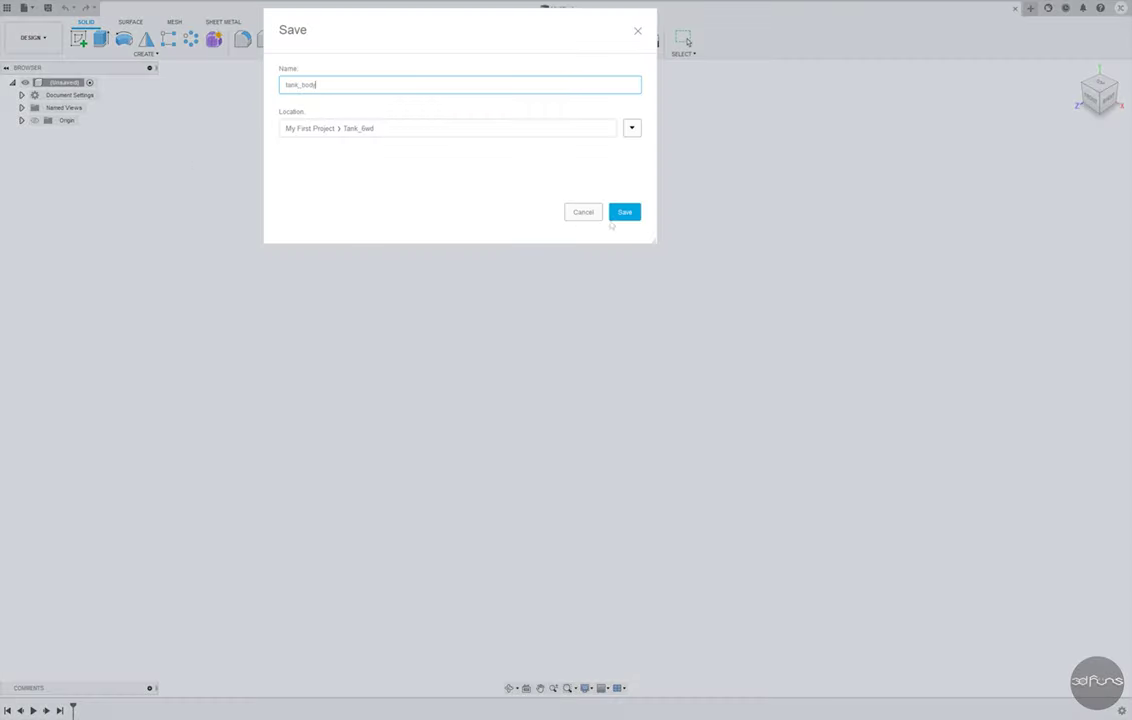
# - Save the design as tank_body, then abandon a trial sketch on the YZ plane
pyautogui.click(617, 218)
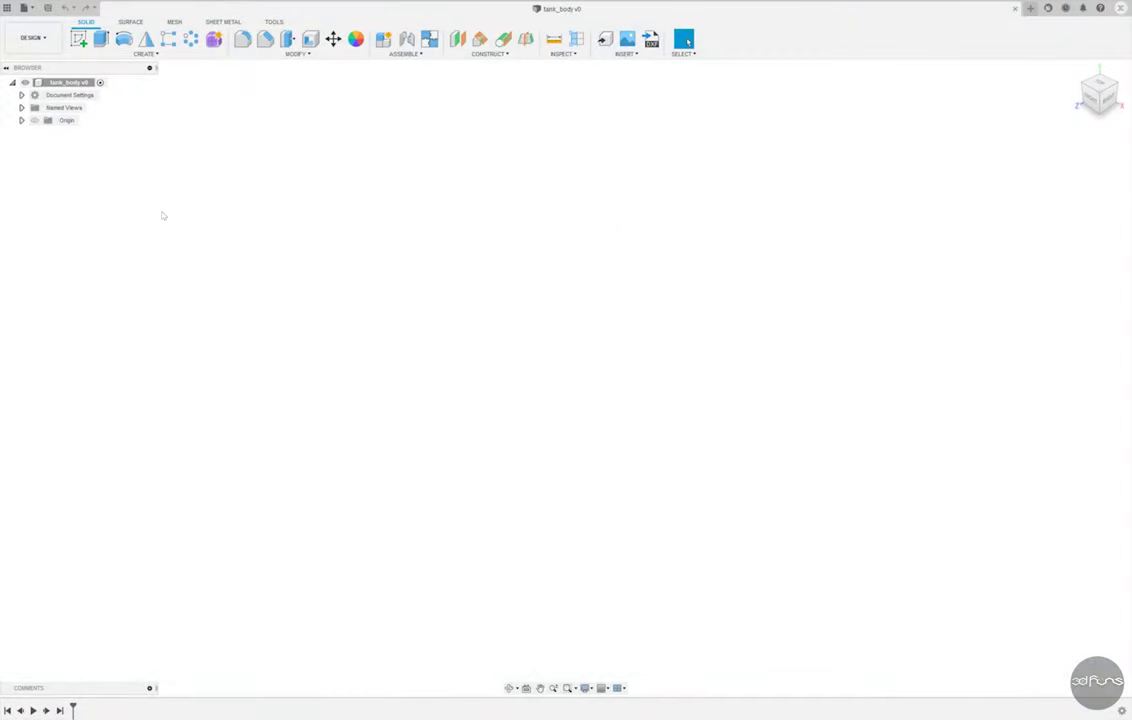
pyautogui.click(78, 38)
pyautogui.click(598, 375)
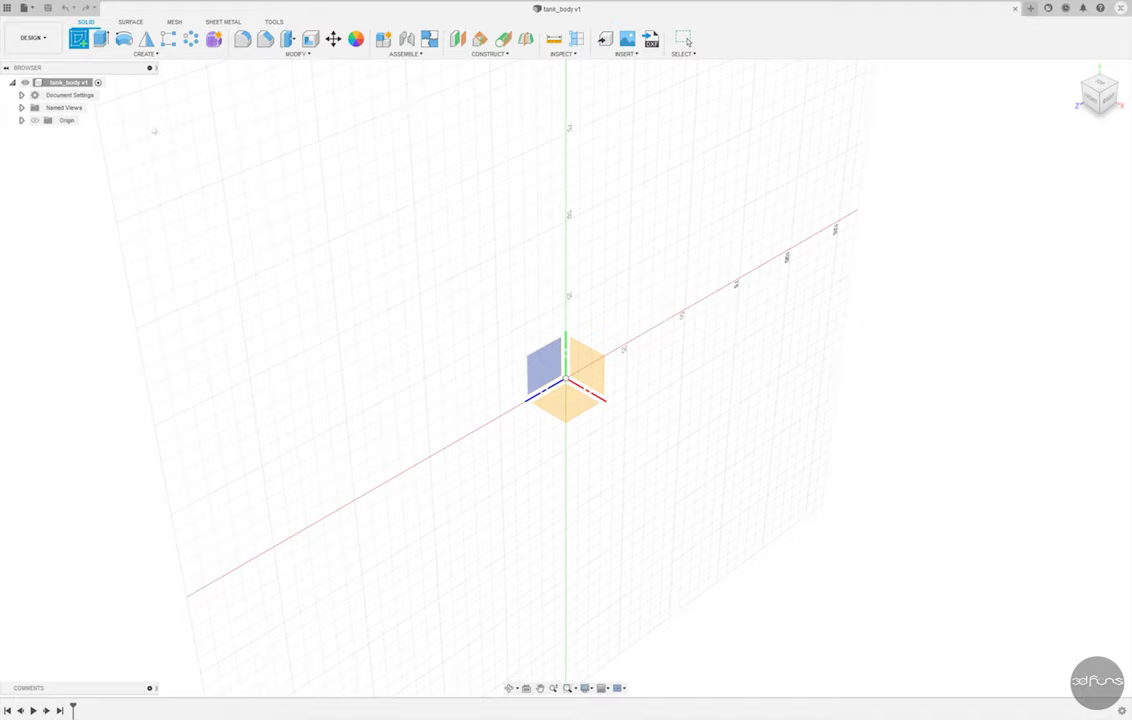
pyautogui.press('Escape')
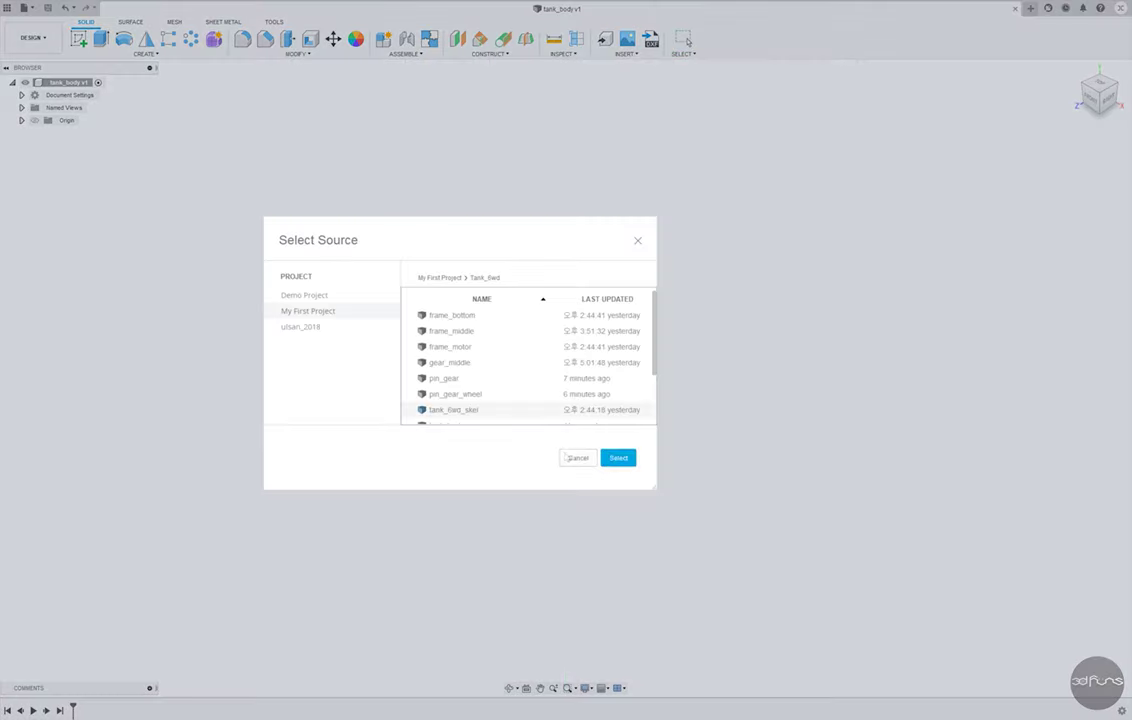
# - Derive the skeleton's sketches from tank_4wd_skel into tank_body
pyautogui.click(616, 458)
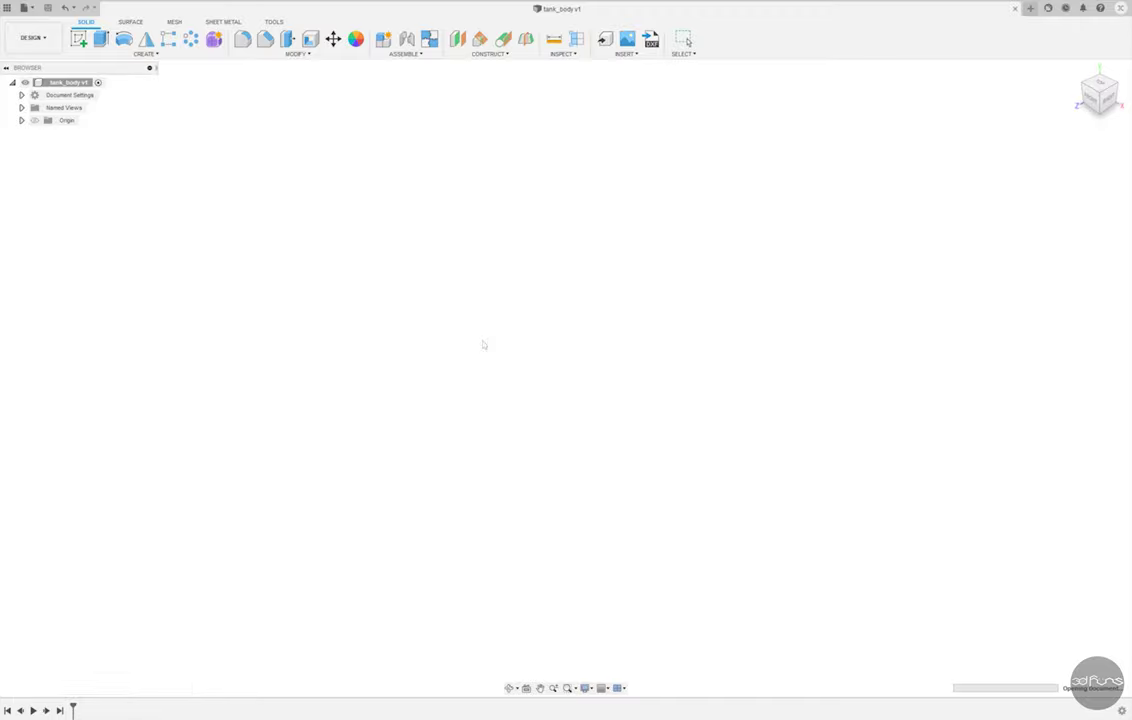
pyautogui.click(496, 261)
pyautogui.scroll(4, 660, 525)
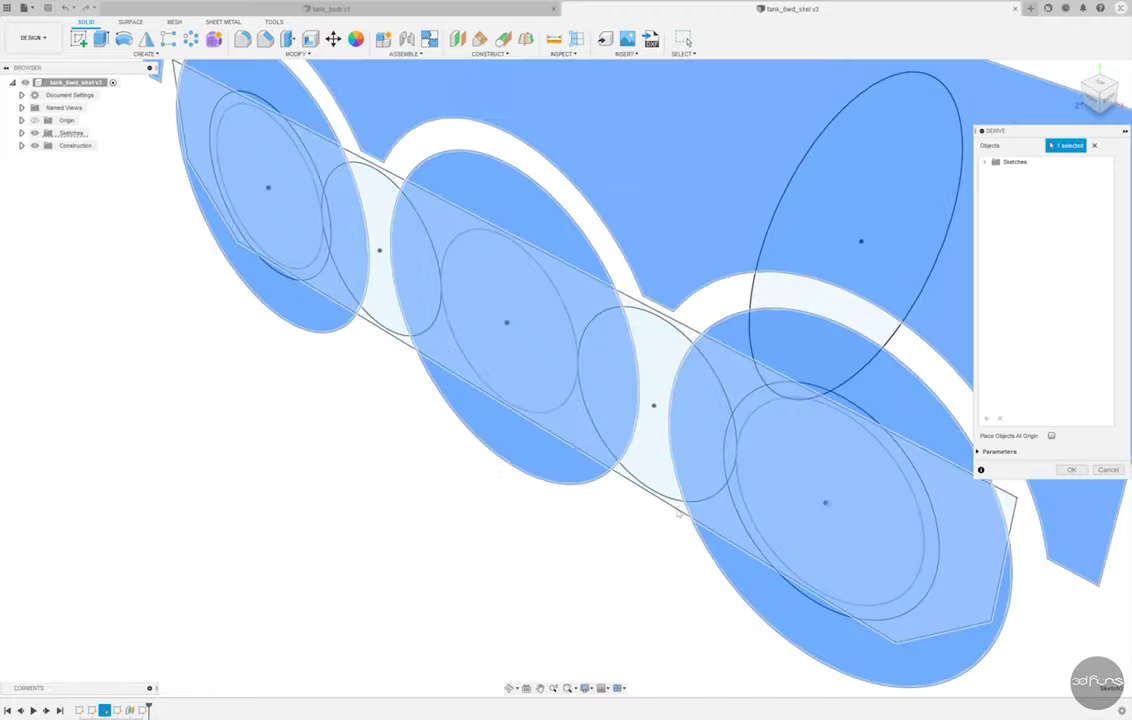
pyautogui.scroll(-5, 679, 515)
pyautogui.keyDown('shift'); pyautogui.moveTo(610, 294); pyautogui.dragTo(819, 243, button='middle'); pyautogui.keyUp('shift')
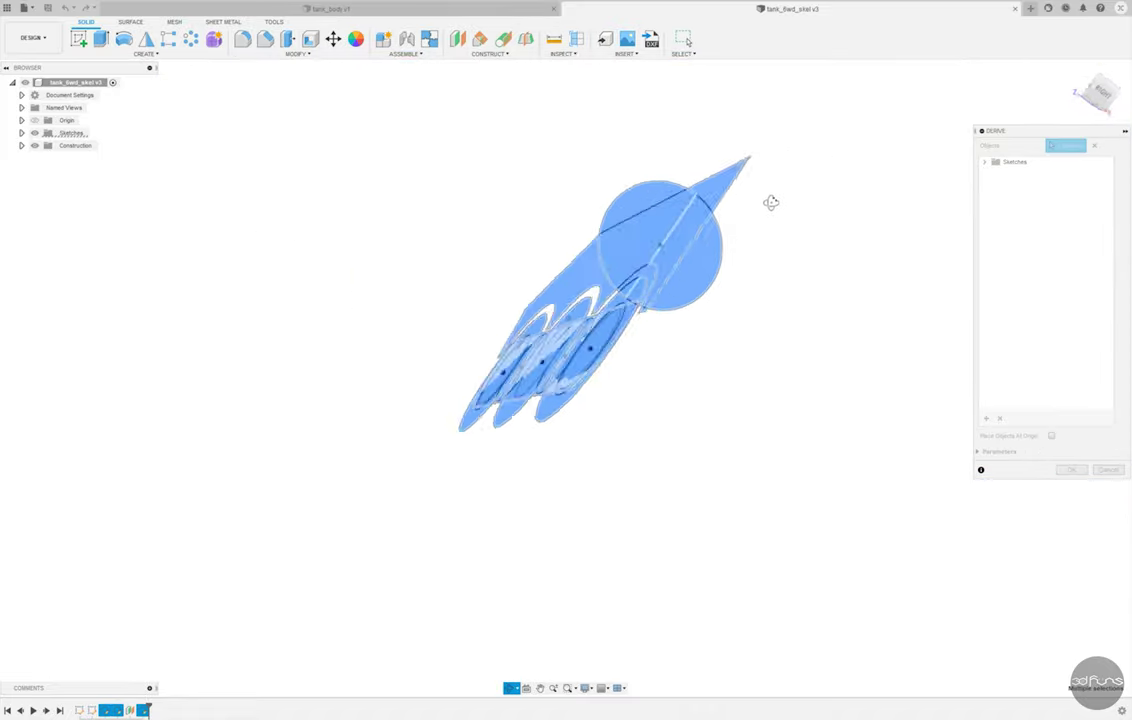
pyautogui.click(1070, 474)
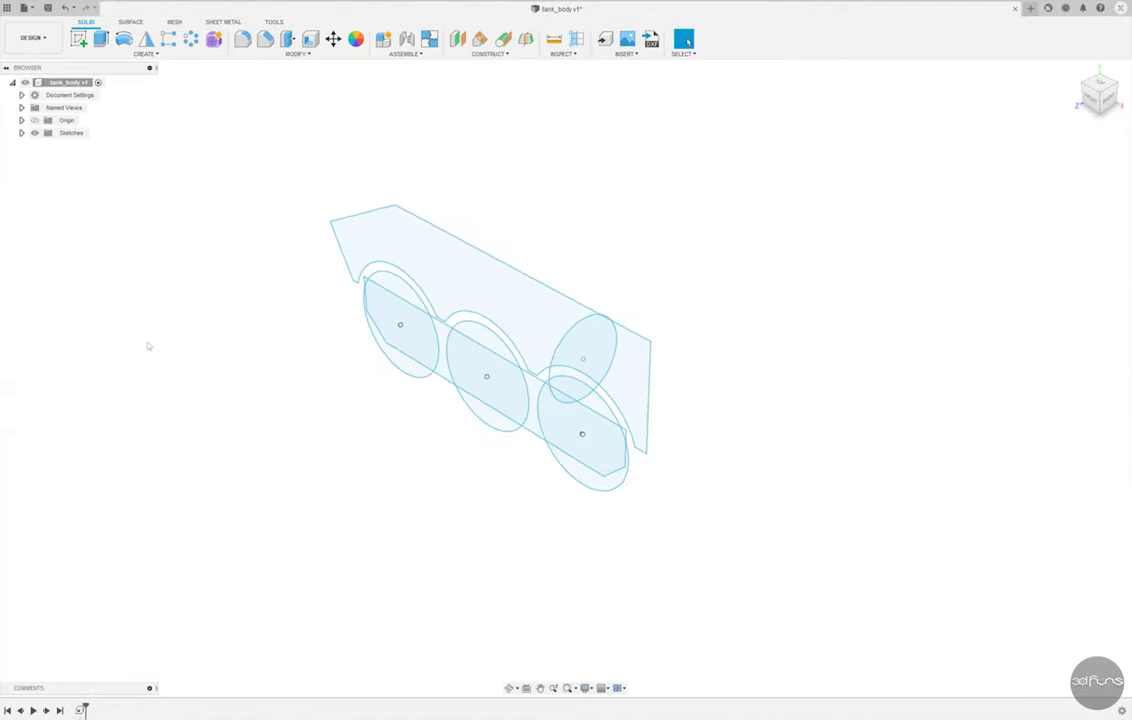
# - Extrude the upper side profile symmetrically to a 41 mm total length
pyautogui.click(104, 37)
pyautogui.click(481, 238)
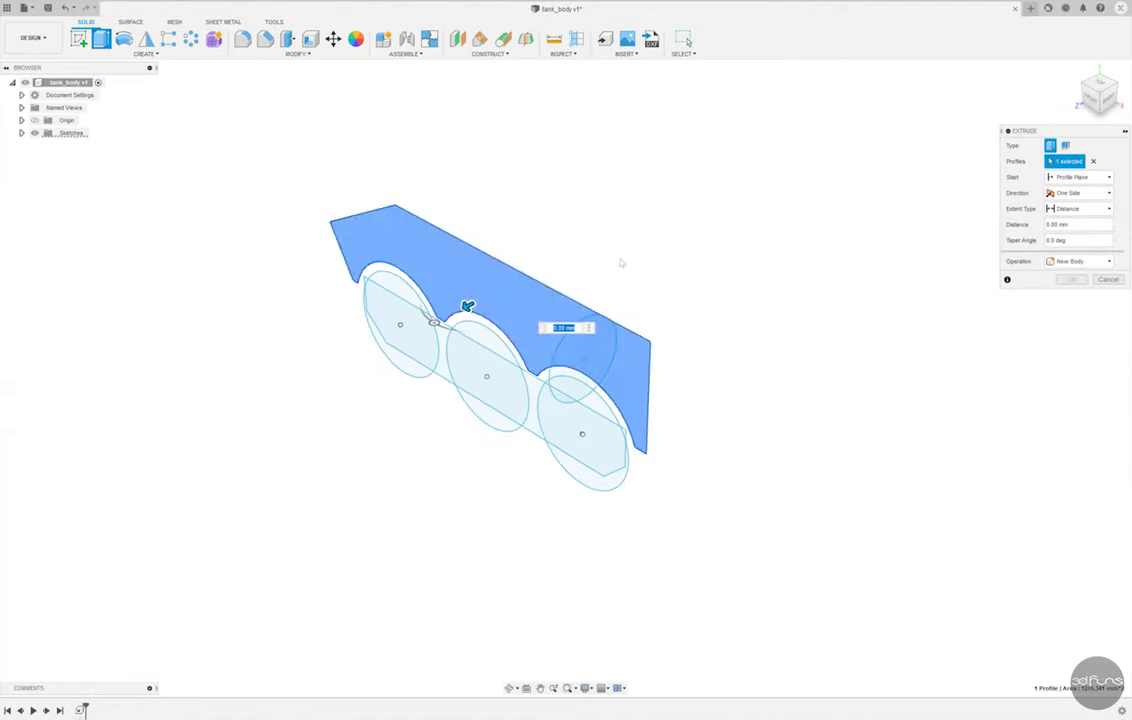
pyautogui.write('1')
pyautogui.click(1080, 192)
pyautogui.click(1073, 222)
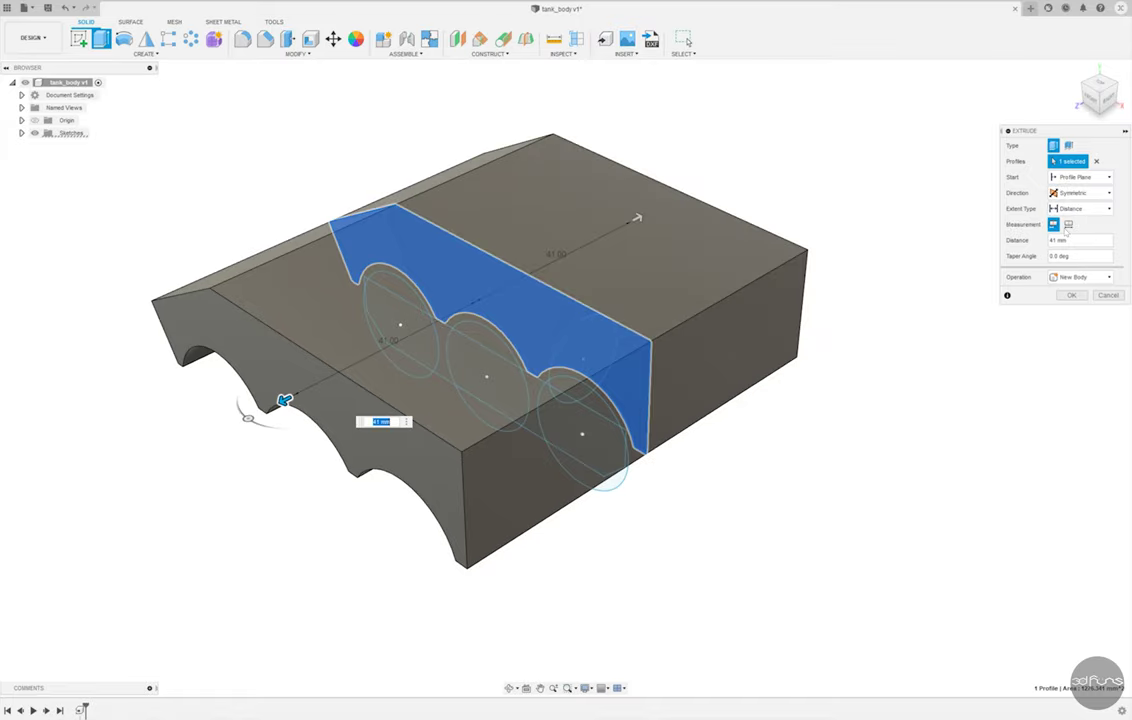
pyautogui.click(1070, 295)
pyautogui.moveTo(990, 296)
pyautogui.keyDown('shift'); pyautogui.mouseDown(button='middle')
pyautogui.moveTo(905, 285)
pyautogui.moveTo(922, 285)
pyautogui.mouseUp(button='middle'); pyautogui.keyUp('shift')
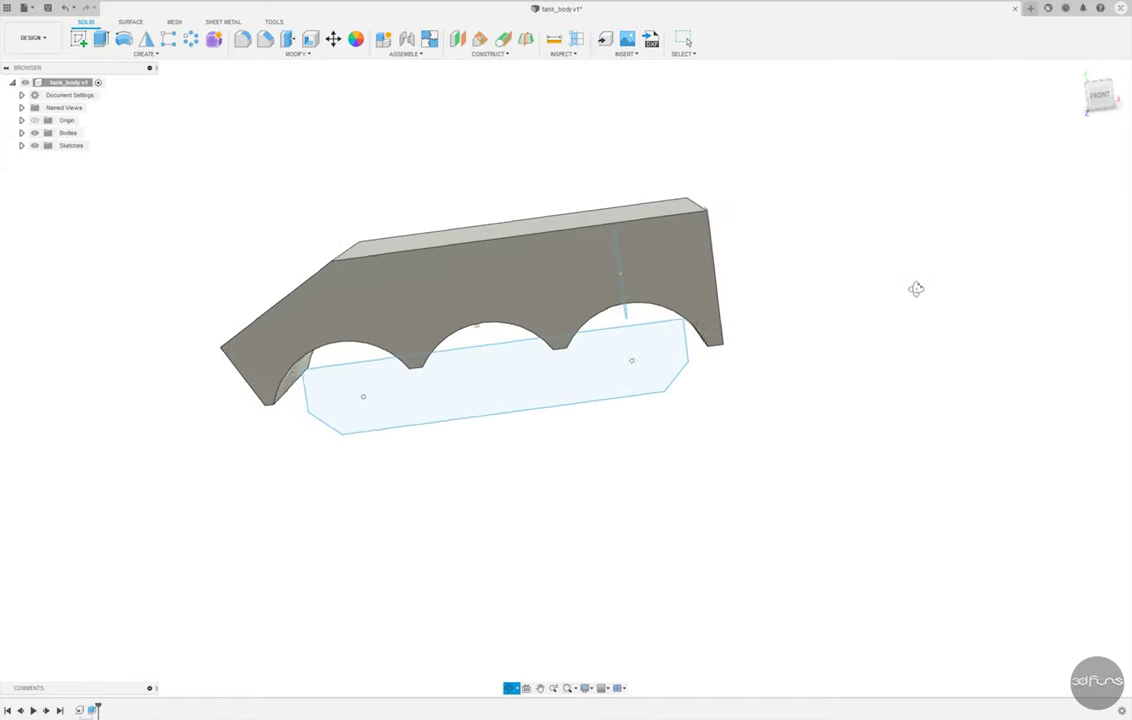
# - Show the derived sketches again and sketch a 6 mm bevel diagonal on the end face
pyautogui.click(21, 145)
pyautogui.click(35, 145)
pyautogui.click(78, 38)
pyautogui.click(345, 325)
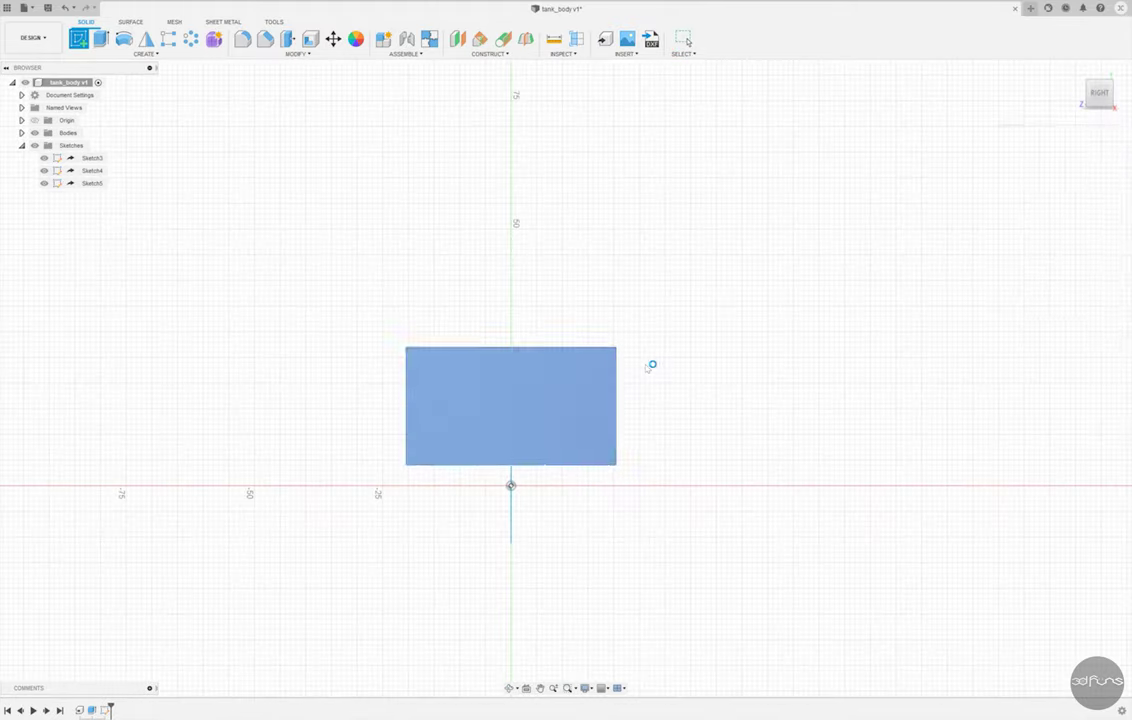
pyautogui.click(267, 336)
pyautogui.click(267, 399)
pyautogui.press('Escape')
pyautogui.click(340, 336)
pyautogui.click(267, 336)
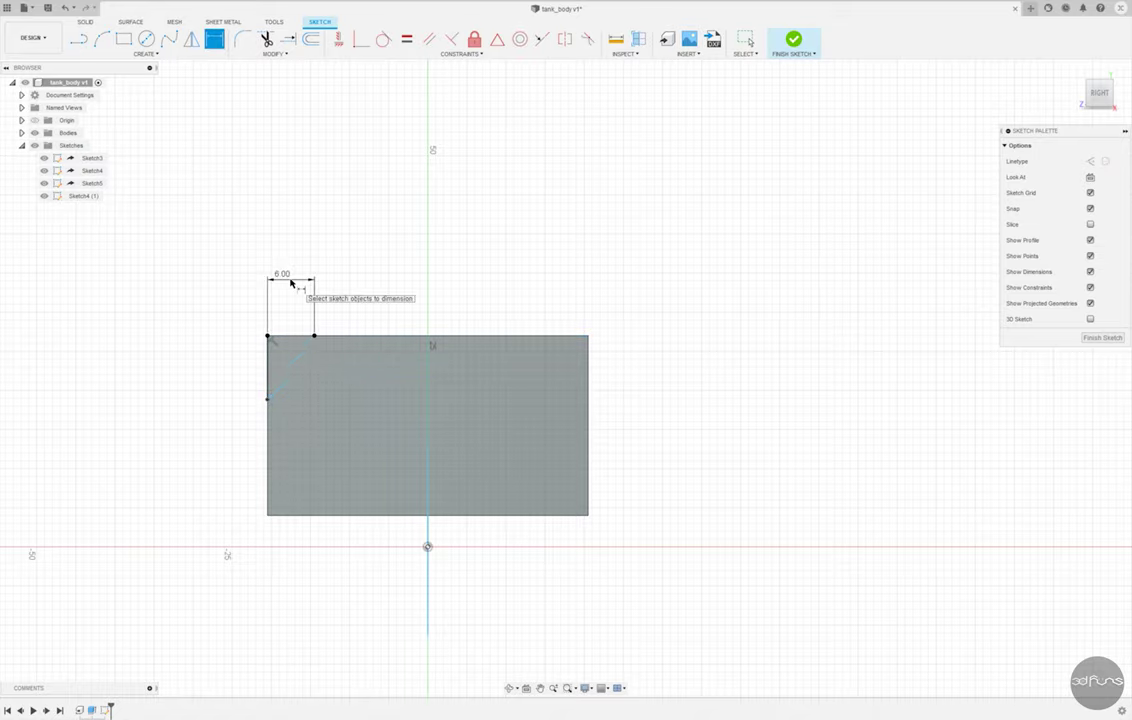
# - Project the body's edge into the sketch and fix the diagonal's end to it
pyautogui.scroll(2, 295, 427)
pyautogui.scroll(3, 295, 427)
pyautogui.click(145, 53)
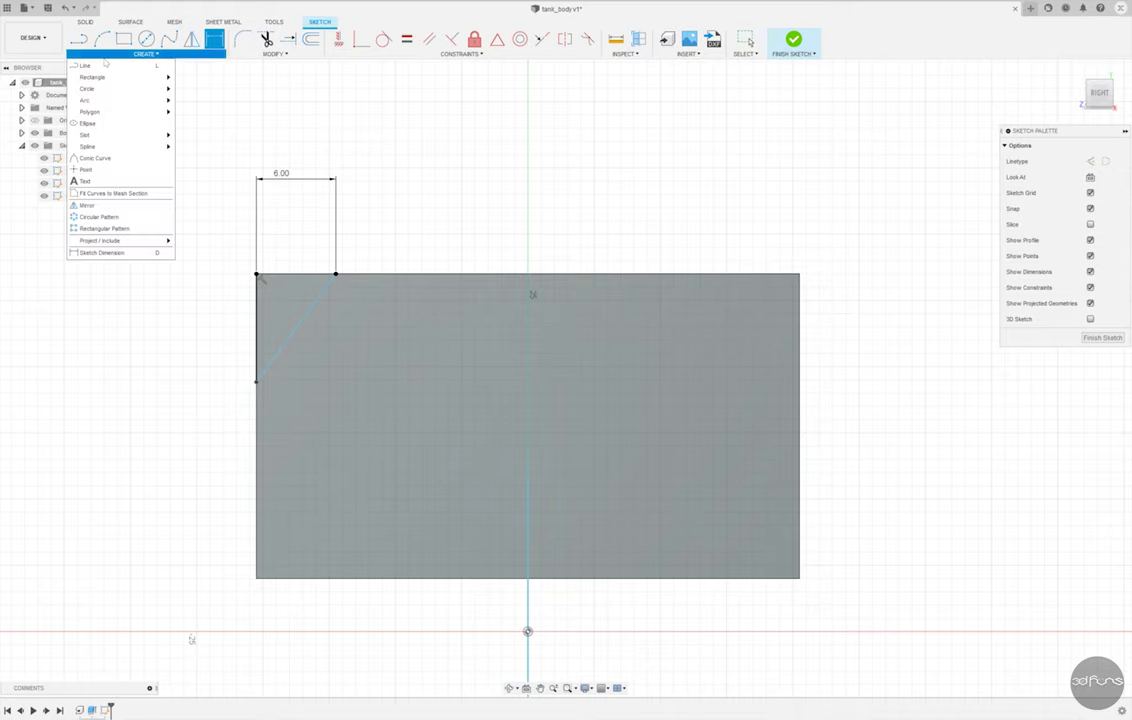
pyautogui.click(190, 240)
pyautogui.moveTo(190, 240)
pyautogui.keyDown('shift'); pyautogui.mouseDown(button='middle')
pyautogui.moveTo(186, 340)
pyautogui.moveTo(122, 420)
pyautogui.mouseUp(button='middle'); pyautogui.keyUp('shift')
pyautogui.scroll(-3, 186, 340)
pyautogui.click(1073, 196)
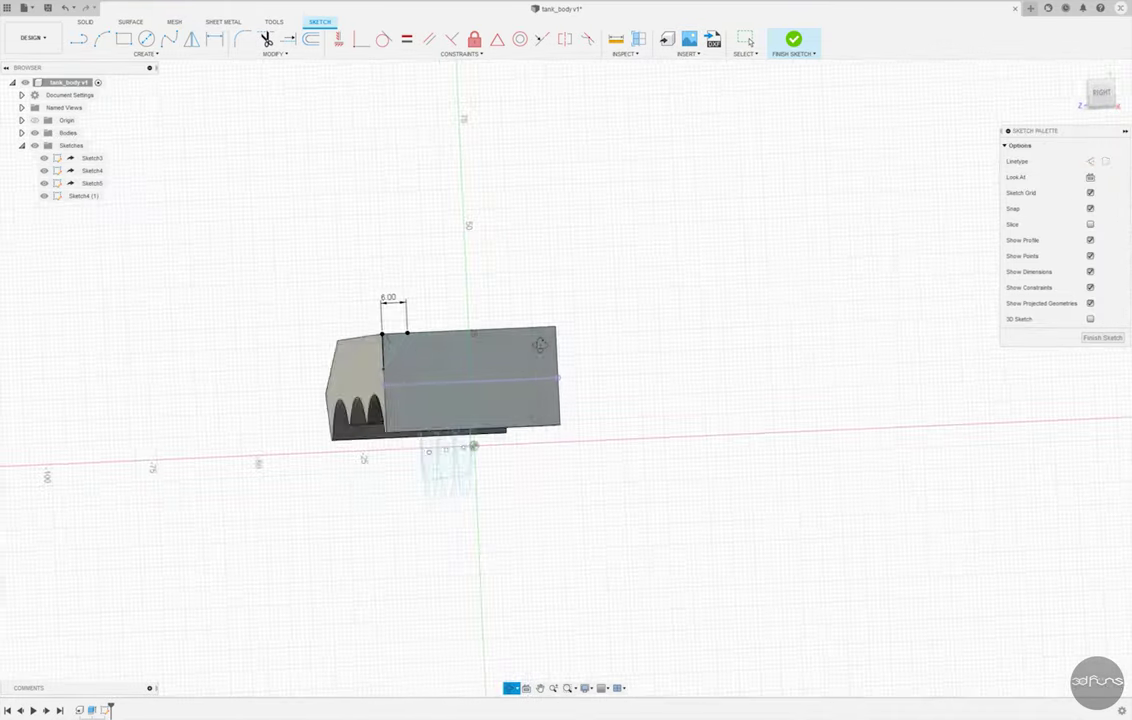
pyautogui.scroll(2, 325, 345)
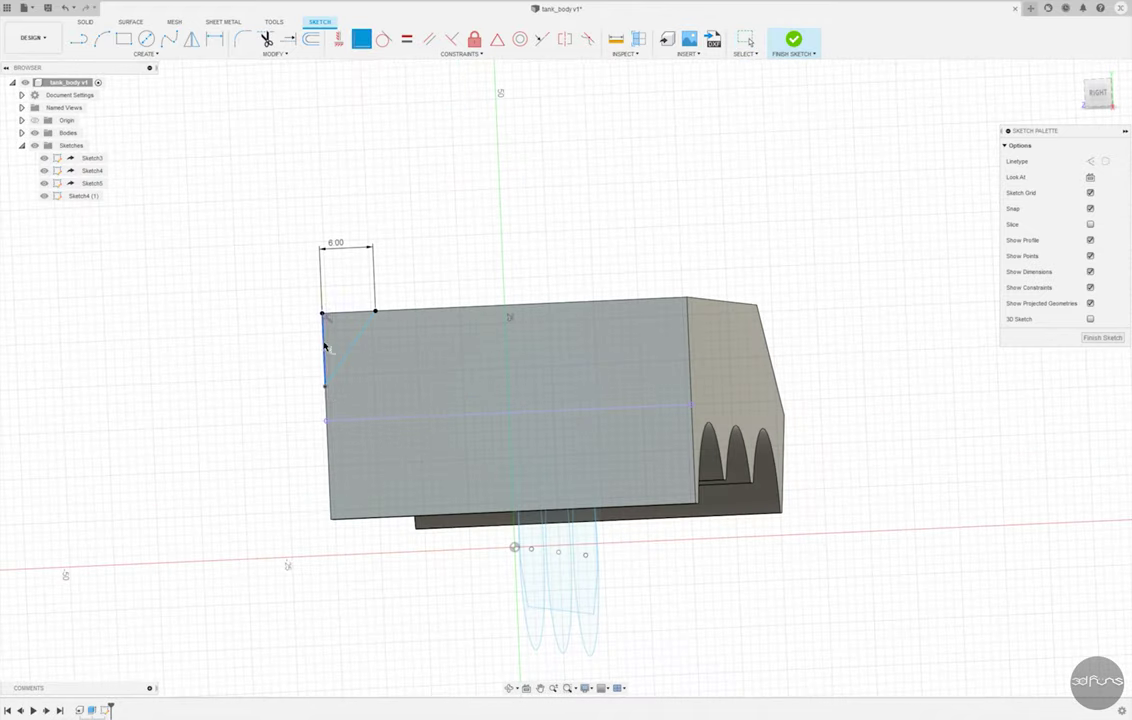
pyautogui.click(325, 420)
pyautogui.scroll(-2, 270, 326)
pyautogui.scroll(3, 259, 248)
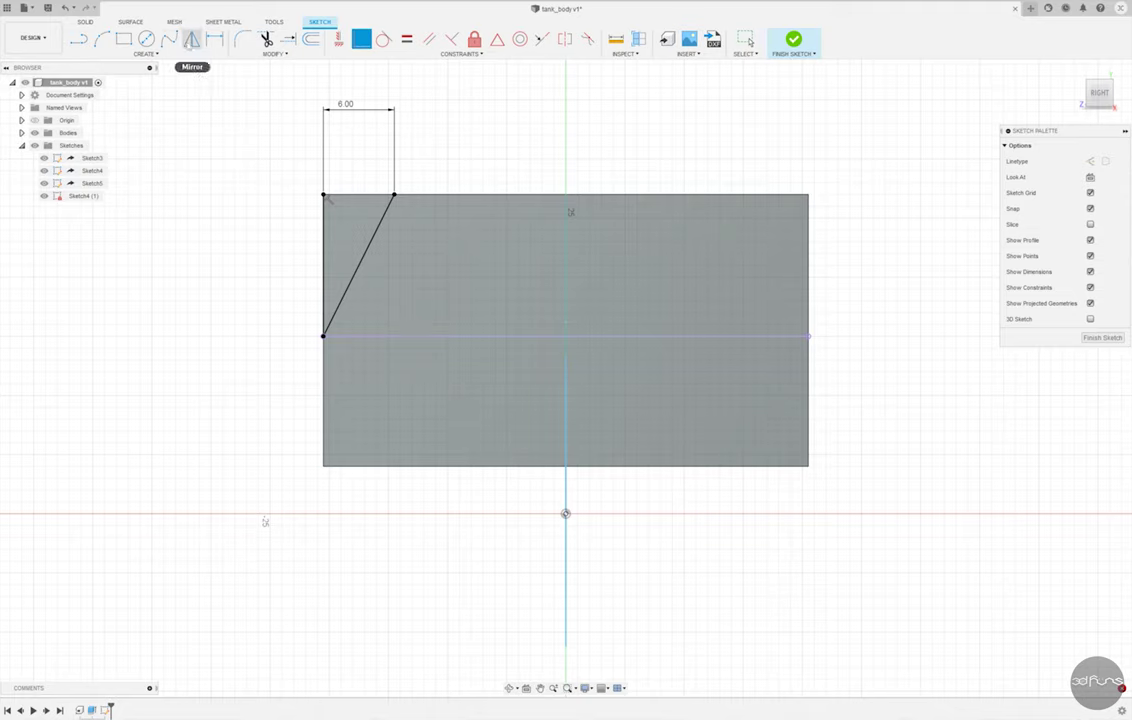
# - Mirror the bevel lines across the vertical centre line and finish the sketch
pyautogui.click(191, 38)
pyautogui.moveTo(291, 157); pyautogui.dragTo(430, 409)
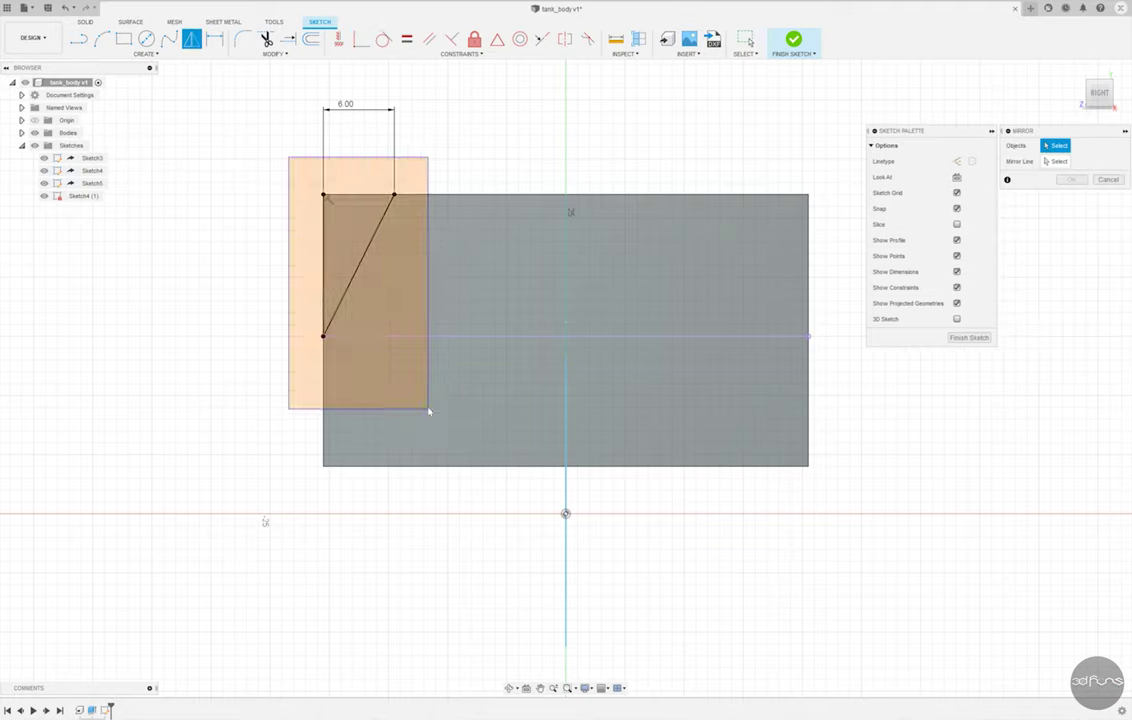
pyautogui.click(1057, 161)
pyautogui.click(566, 489)
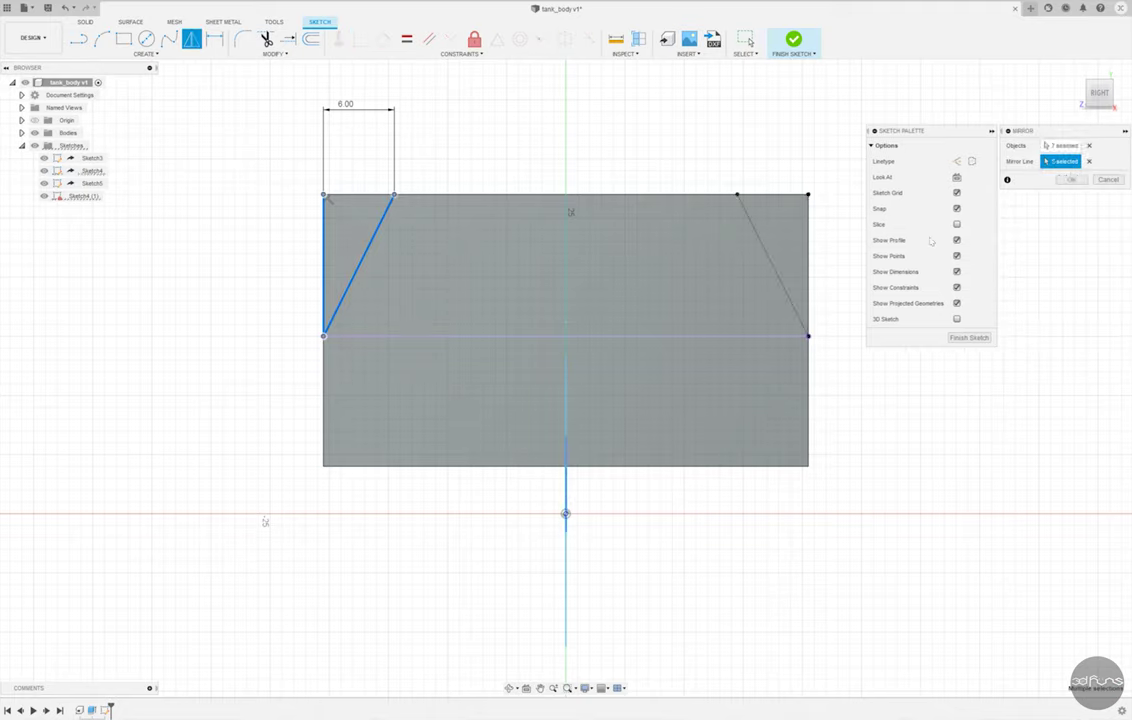
pyautogui.press('Return')
pyautogui.click(749, 42)
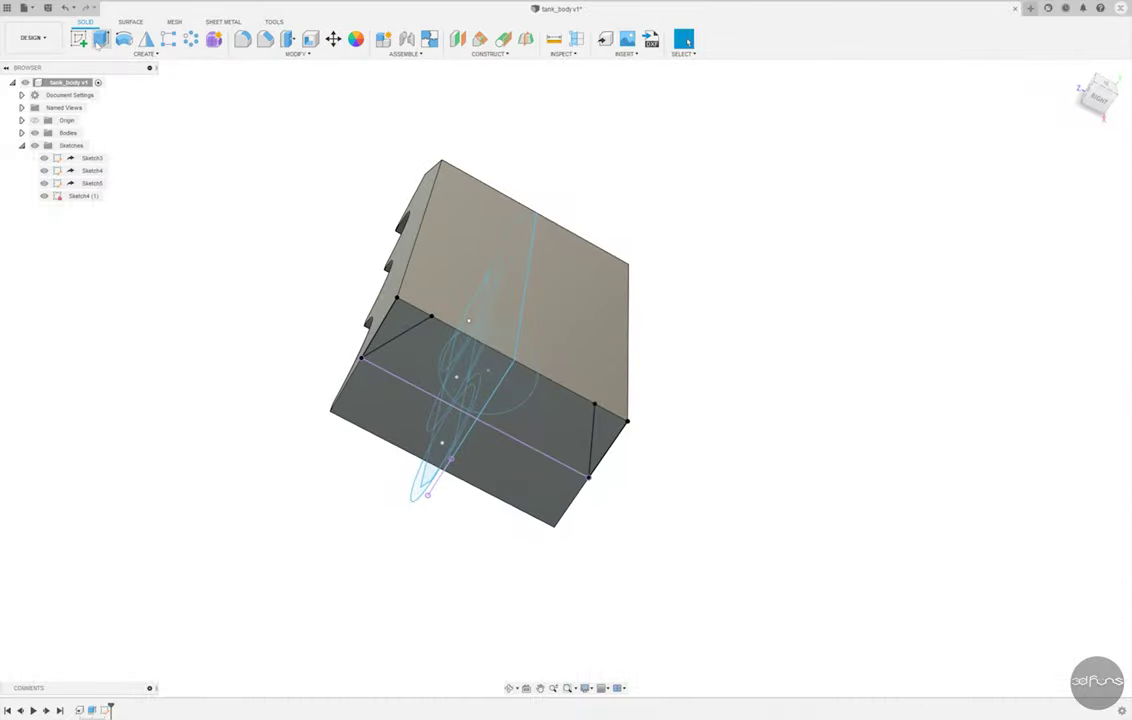
# - Cut both triangular bevel profiles through the entire body with extent All
pyautogui.click(101, 39)
pyautogui.click(395, 322)
pyautogui.click(609, 430)
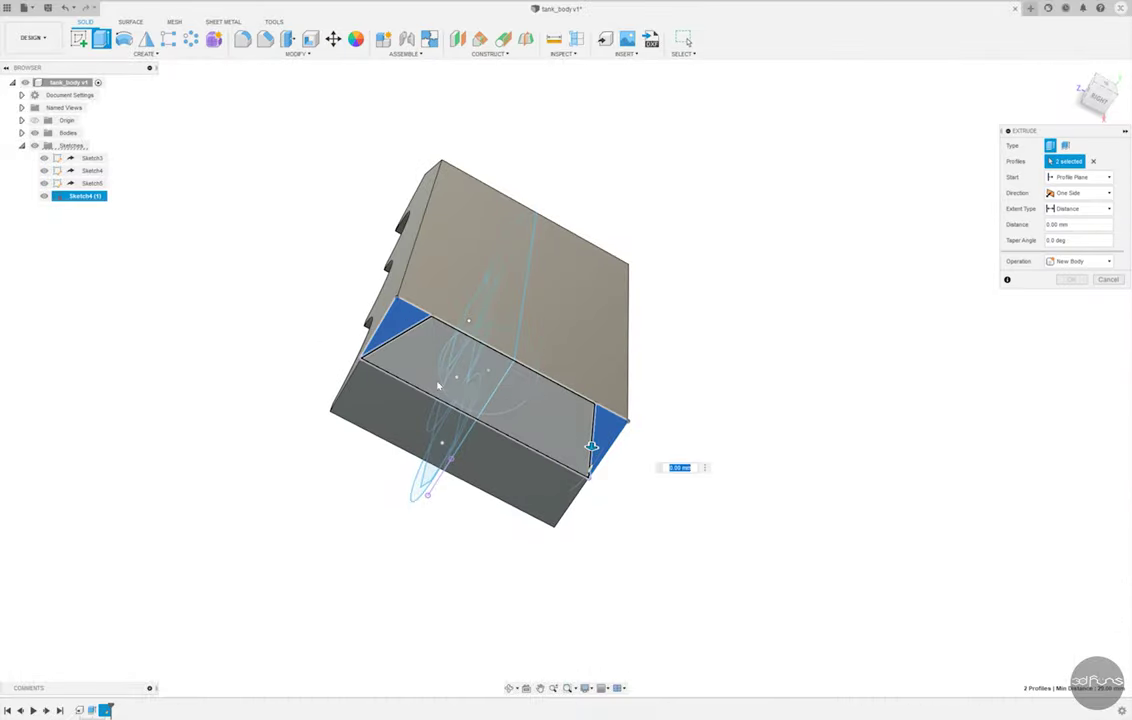
pyautogui.moveTo(591, 447); pyautogui.dragTo(603, 181)
pyautogui.click(1080, 208)
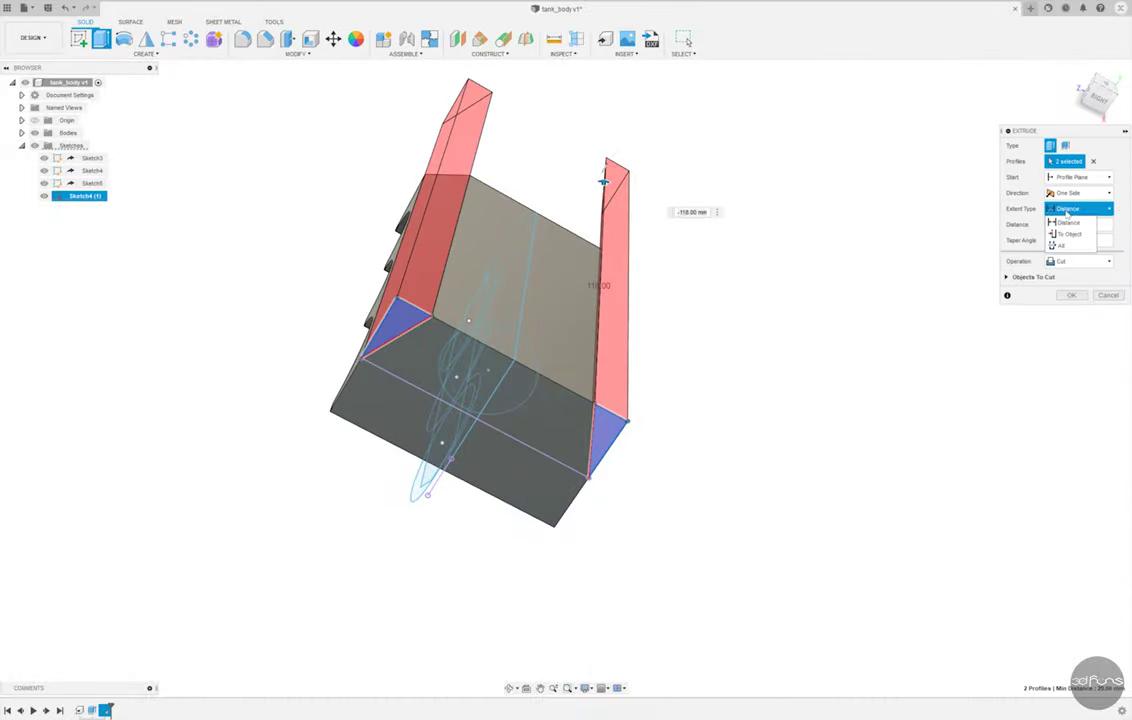
pyautogui.click(1065, 240)
pyautogui.press('Return')
pyautogui.moveTo(695, 336)
pyautogui.keyDown('shift'); pyautogui.mouseDown(button='middle')
pyautogui.moveTo(771, 321)
pyautogui.moveTo(795, 330)
pyautogui.mouseUp(button='middle'); pyautogui.keyUp('shift')
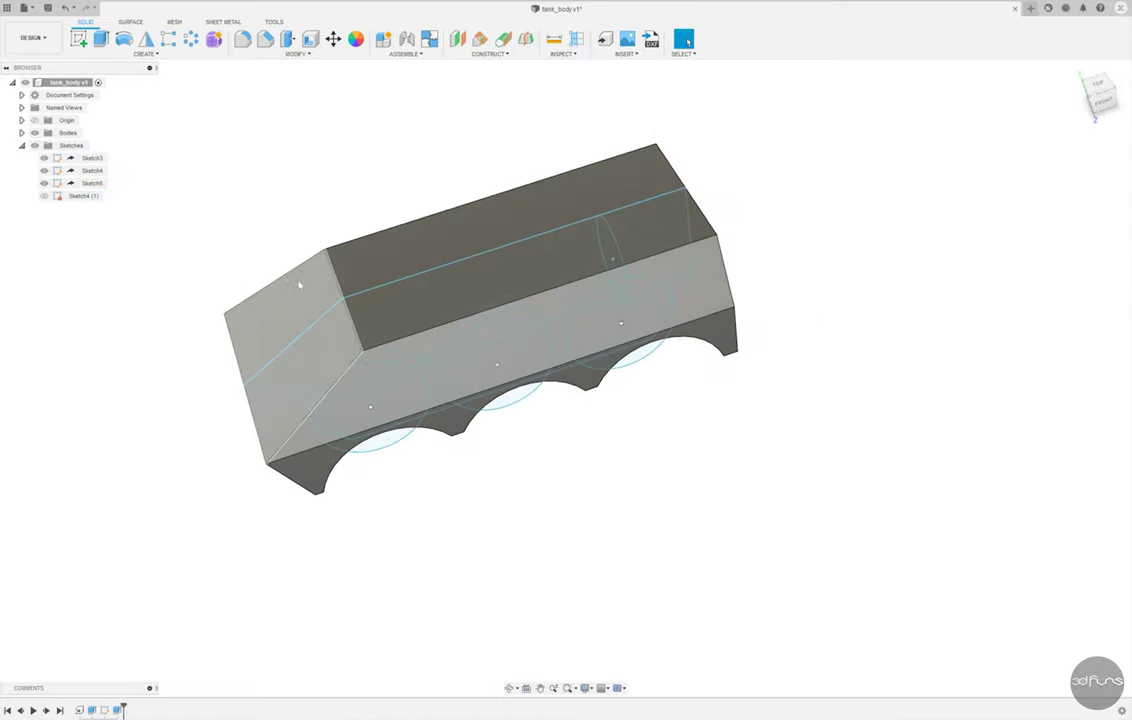
# - Create an offset plane on the top face and start a sketch on it
pyautogui.click(457, 38)
pyautogui.click(399, 248)
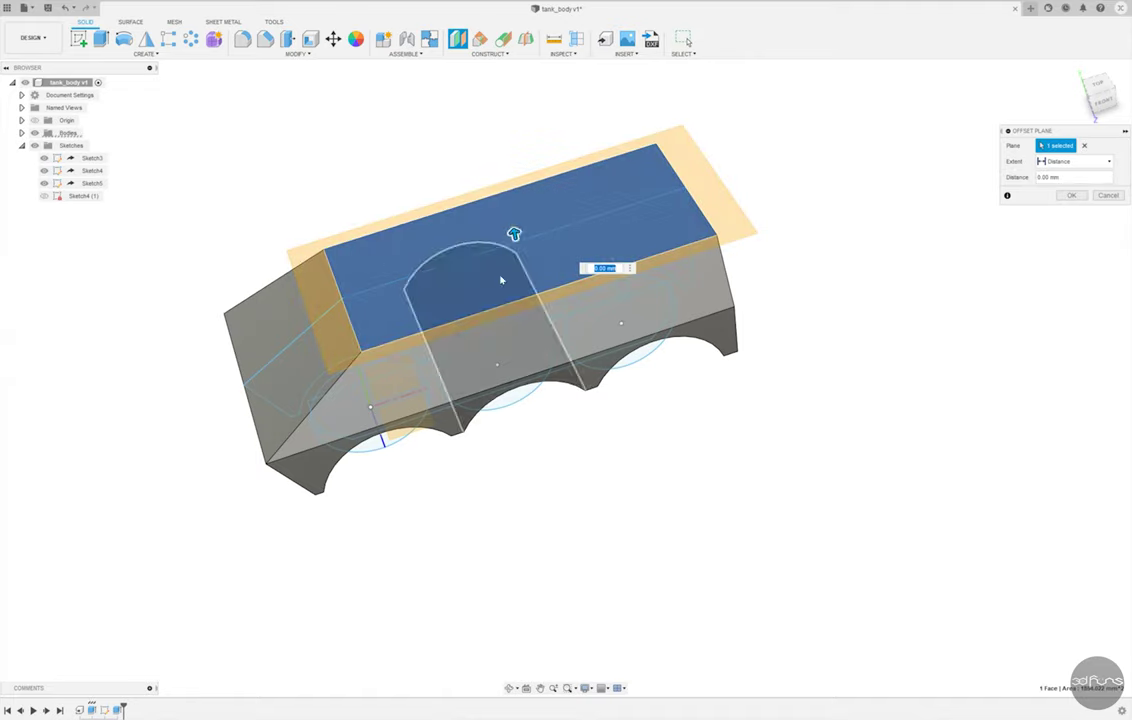
pyautogui.press('Return')
pyautogui.click(78, 38)
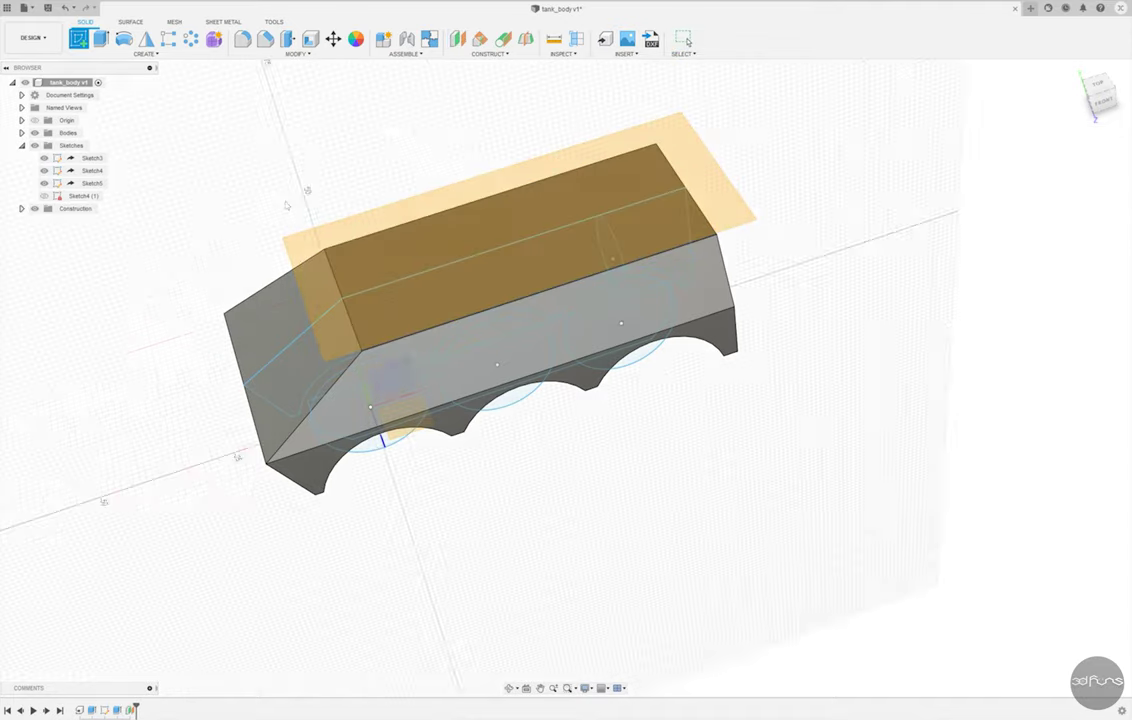
pyautogui.click(339, 234)
# - Draw a rectangle near the sloped end, 13 mm from the body's left edge
pyautogui.press('r')
pyautogui.click(453, 367)
pyautogui.click(558, 500)
pyautogui.click(214, 38)
pyautogui.click(367, 524)
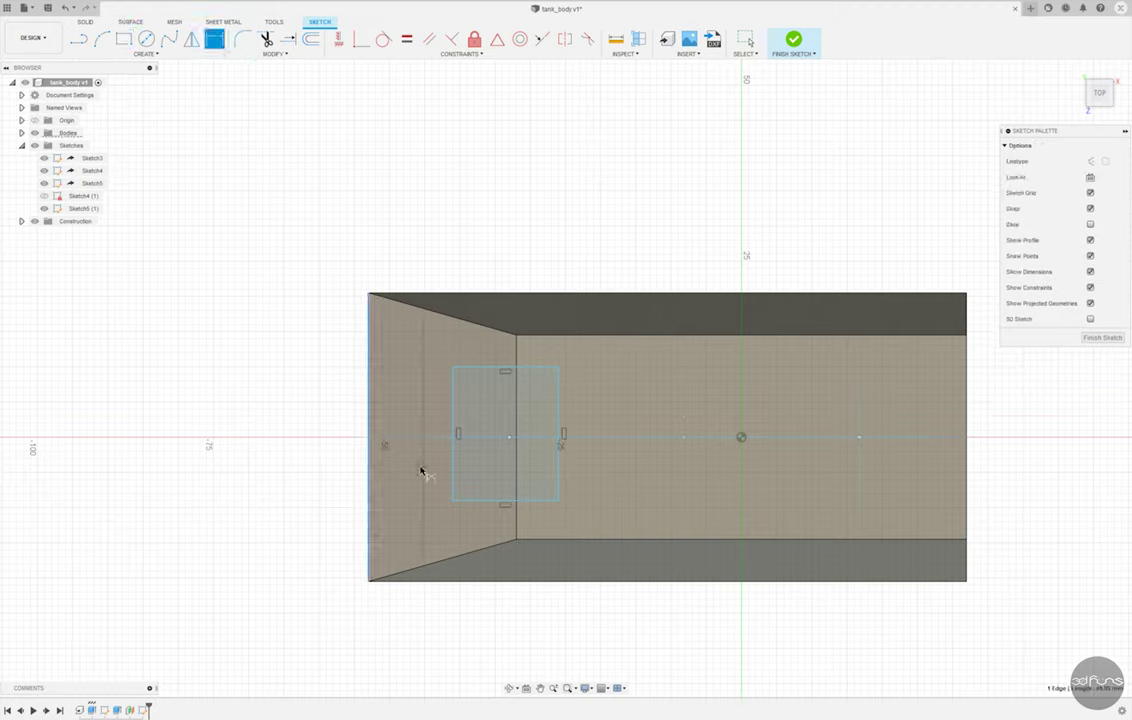
pyautogui.click(455, 472)
pyautogui.click(442, 660)
pyautogui.write('13')
pyautogui.press('Return')
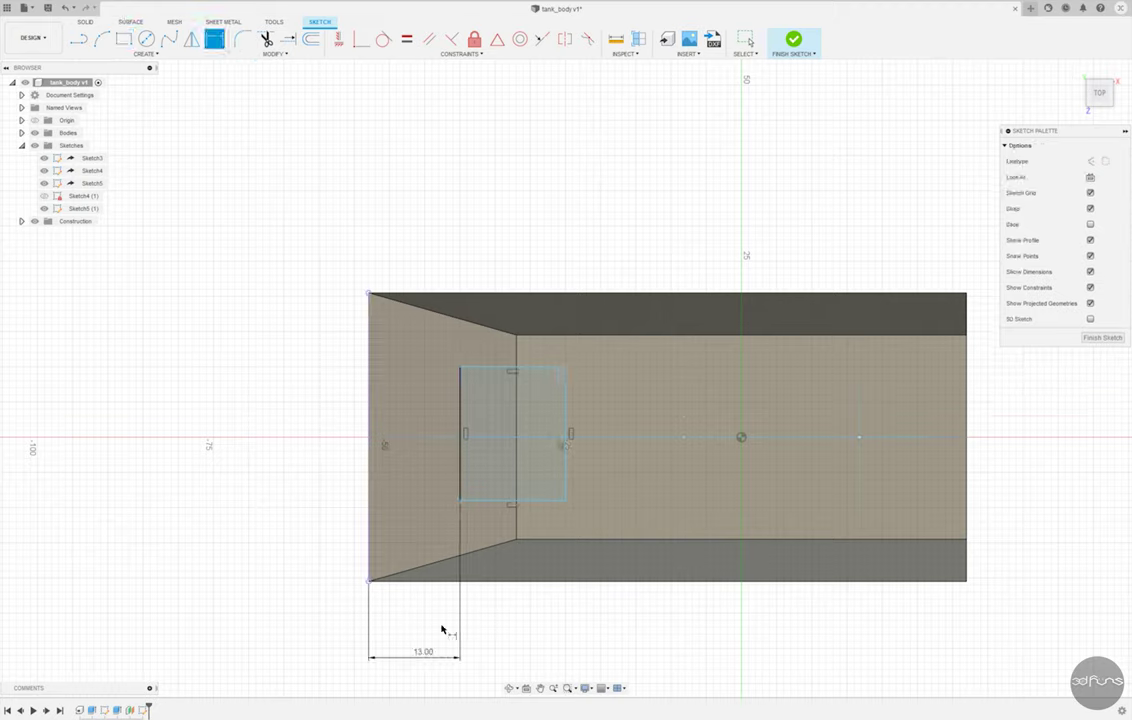
# - Dimension the rectangle 14 mm wide and 22 mm tall, then finish the sketch
pyautogui.click(492, 501)
pyautogui.click(510, 628)
pyautogui.write('14')
pyautogui.press('Return')
pyautogui.click(561, 474)
pyautogui.click(586, 462)
pyautogui.write('22')
pyautogui.press('Return')
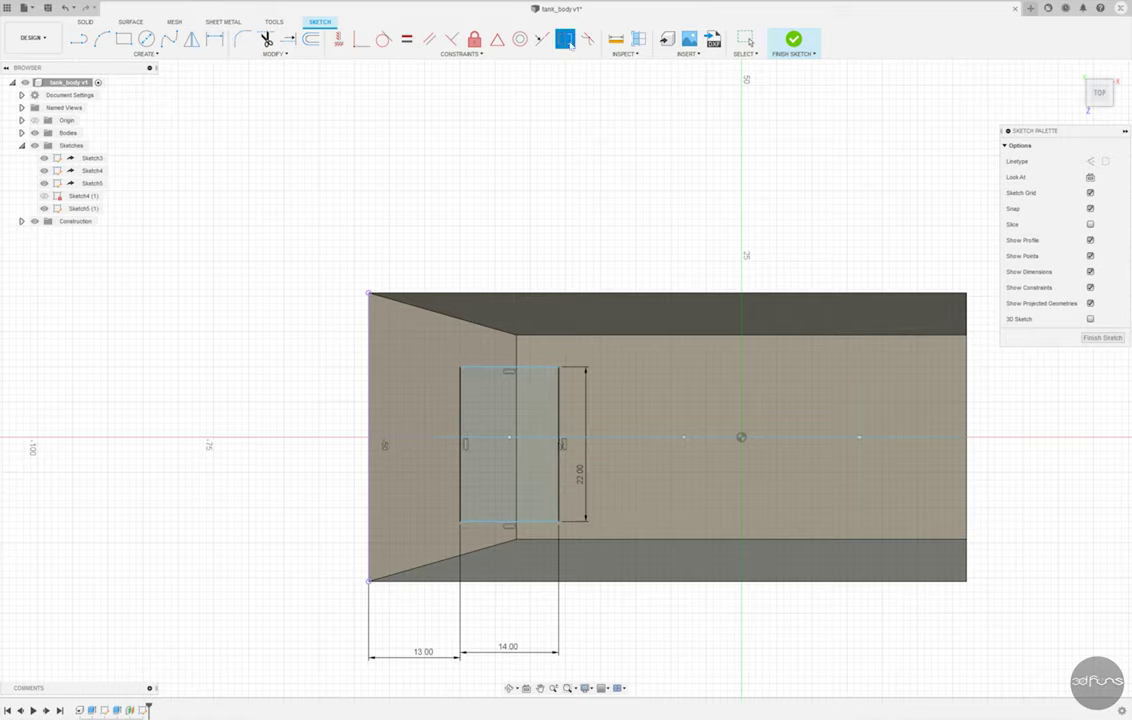
pyautogui.click(559, 369)
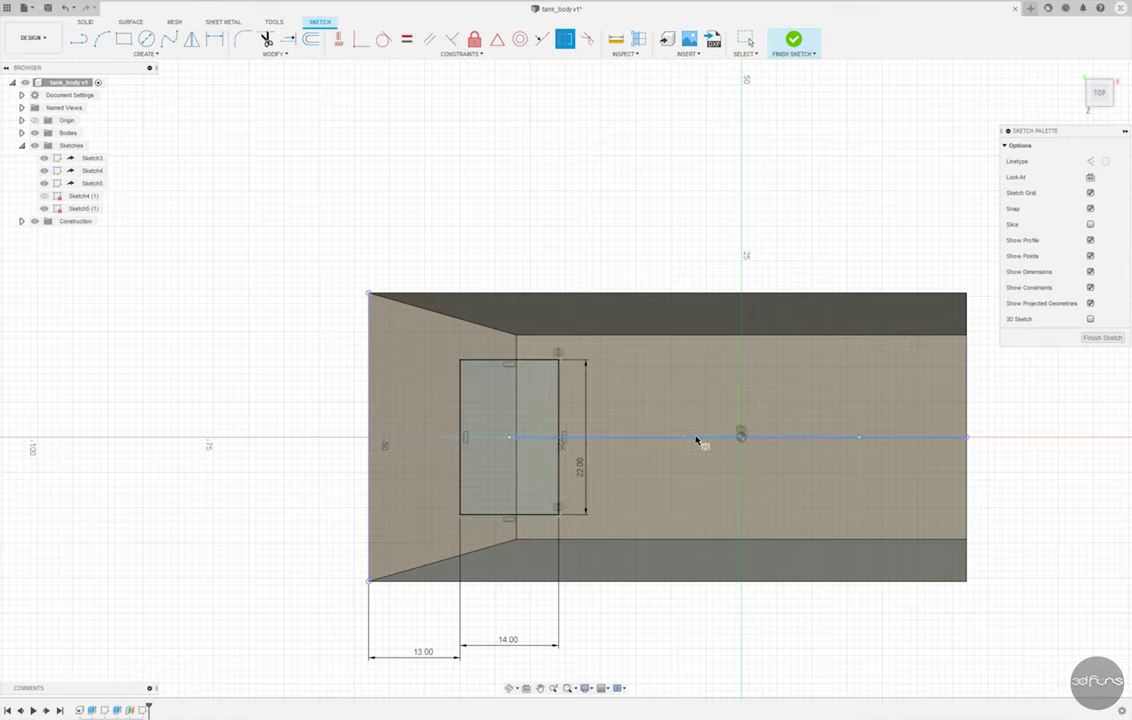
pyautogui.scroll(-2, 740, 330)
pyautogui.click(793, 40)
# - Extrude the rectangle with the Join operation to raise a block onto the body
pyautogui.click(101, 39)
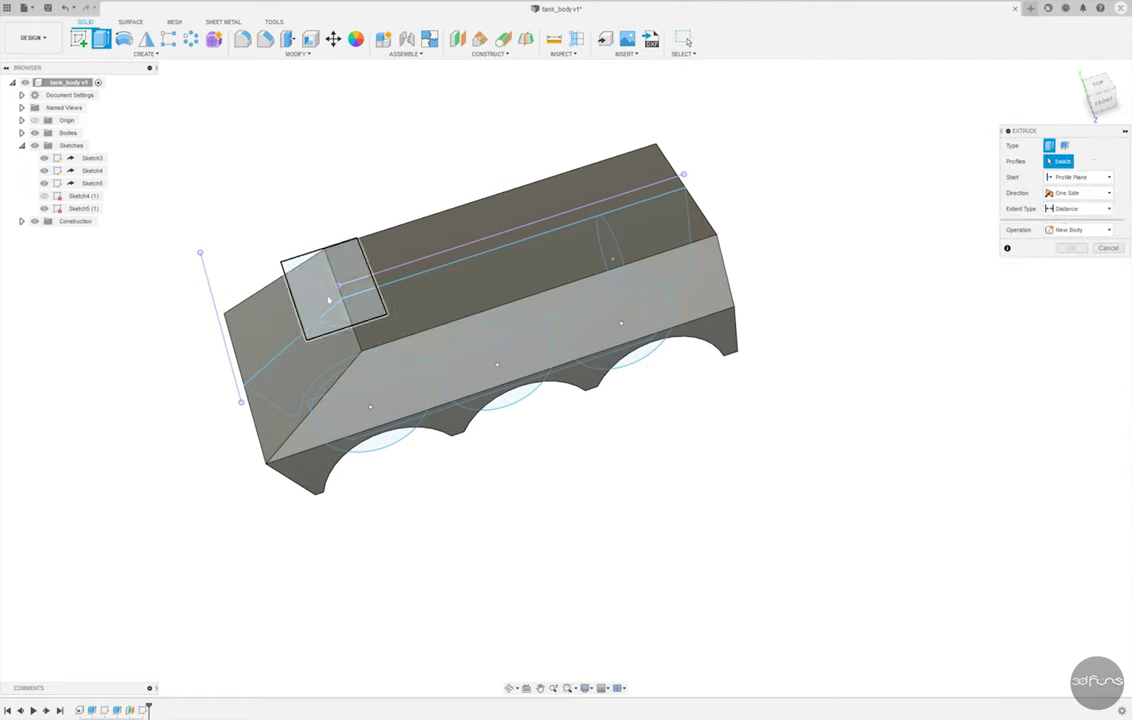
pyautogui.click(330, 285)
pyautogui.write('-8')
pyautogui.click(1078, 208)
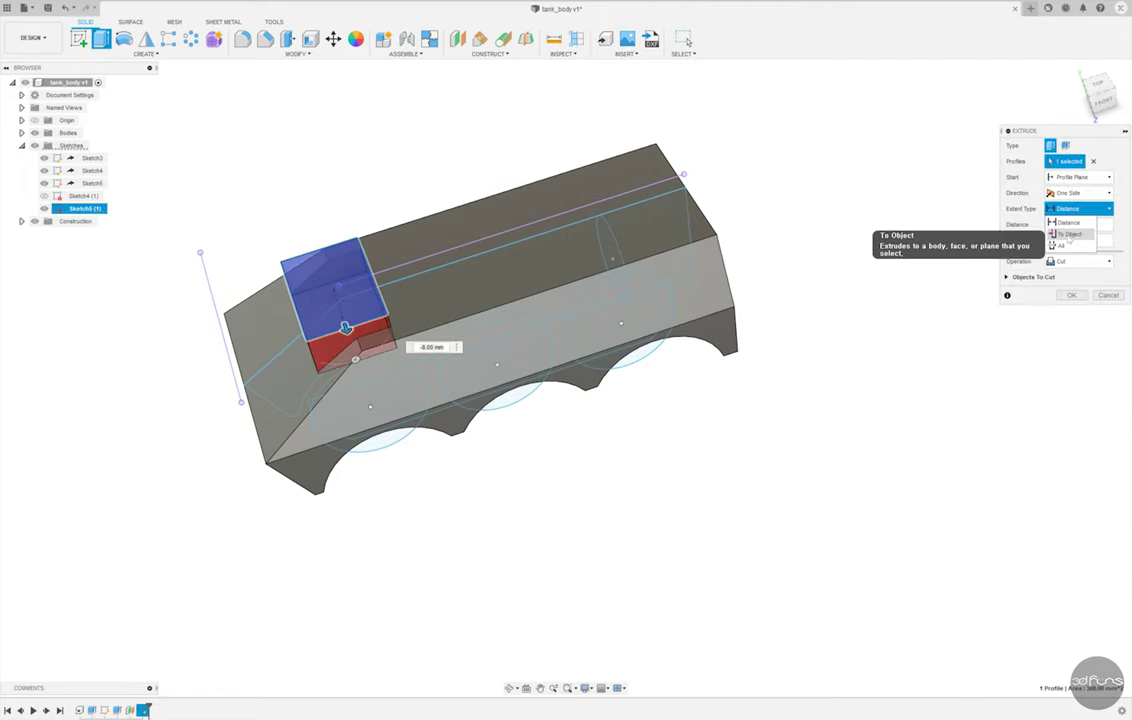
pyautogui.click(1062, 245)
pyautogui.click(1078, 261)
pyautogui.click(1062, 275)
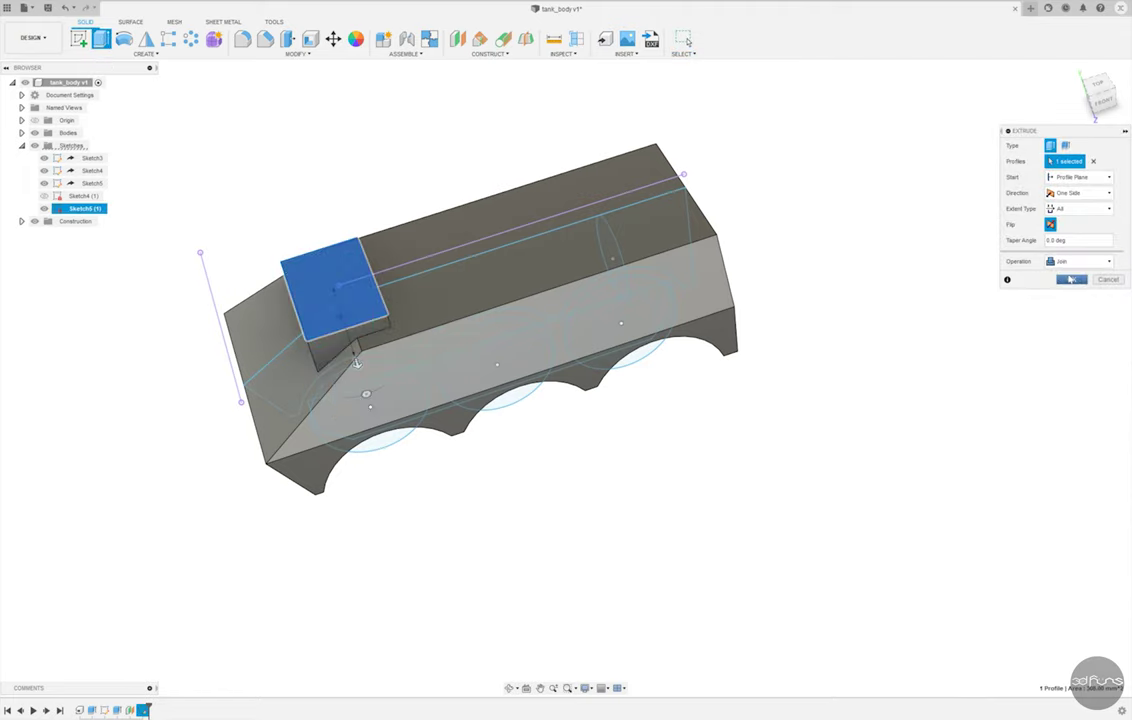
pyautogui.click(1071, 295)
pyautogui.keyDown('shift'); pyautogui.moveTo(946, 254); pyautogui.dragTo(922, 293, button='middle'); pyautogui.keyUp('shift')
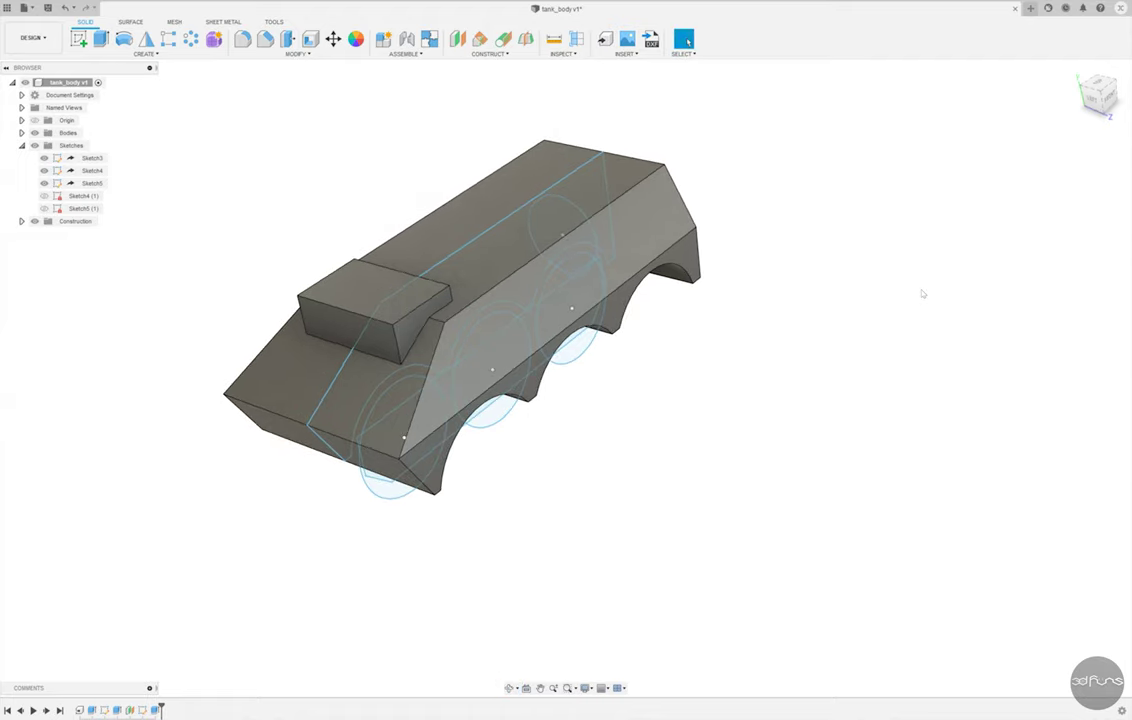
# - Draft the block's front face back about 30°, with its top face as pull direction
pyautogui.click(144, 53)
pyautogui.moveTo(297, 53)
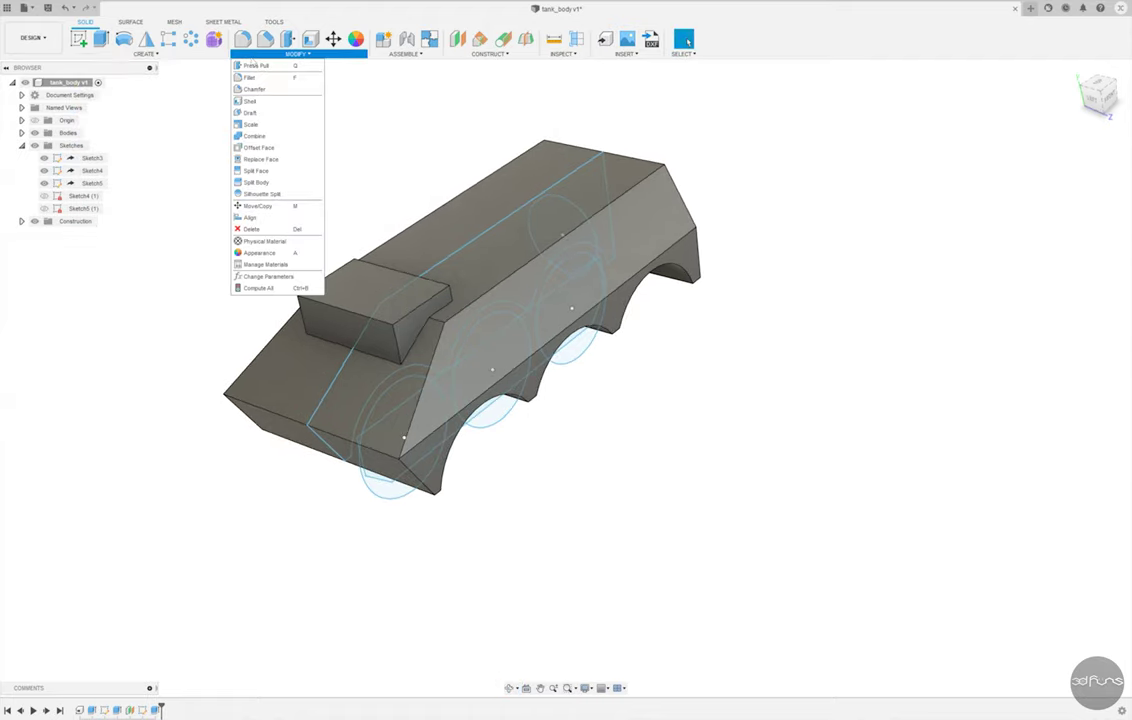
pyautogui.click(279, 113)
pyautogui.scroll(2, 374, 320)
pyautogui.scroll(2, 330, 300)
pyautogui.scroll(3, 380, 295)
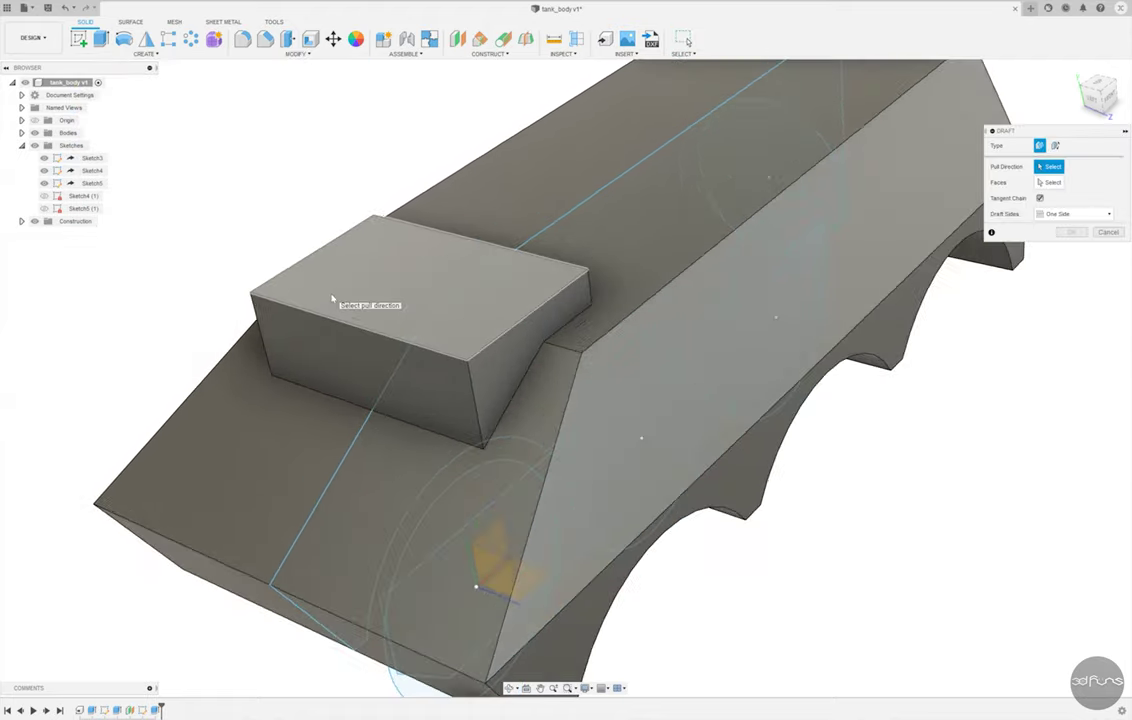
pyautogui.click(394, 293)
pyautogui.click(356, 352)
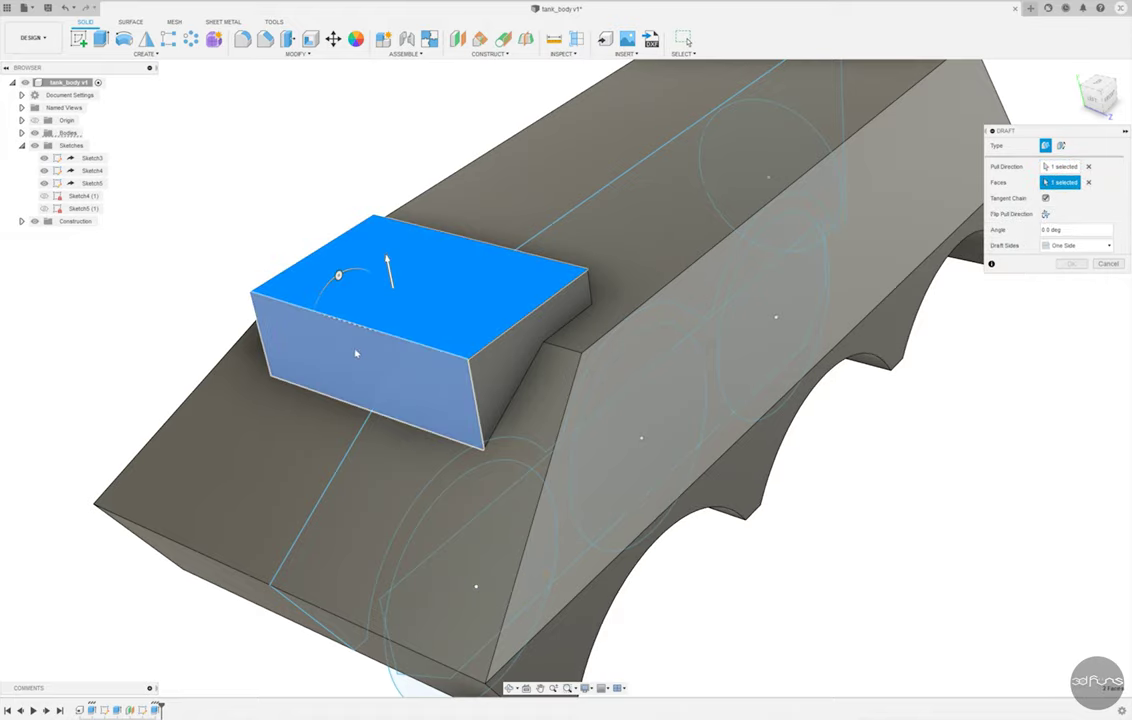
pyautogui.moveTo(339, 278); pyautogui.dragTo(380, 300)
pyautogui.scroll(-3, 380, 300)
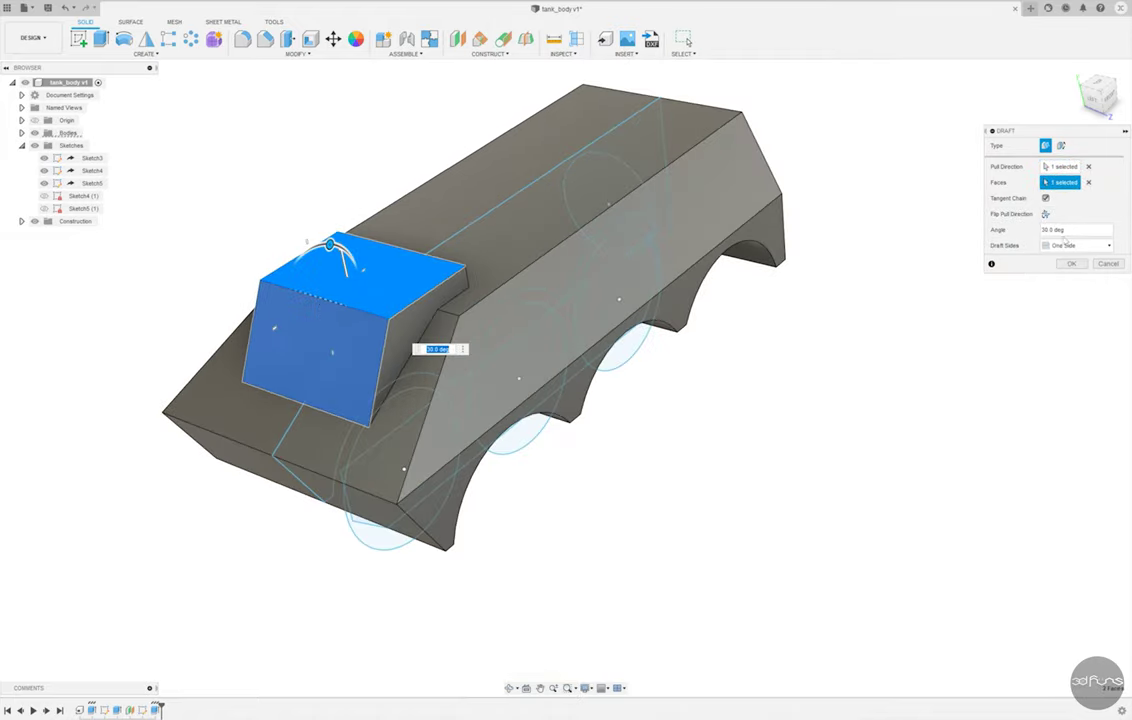
pyautogui.click(1063, 266)
pyautogui.moveTo(1063, 266)
pyautogui.keyDown('shift'); pyautogui.mouseDown(button='middle')
pyautogui.moveTo(720, 440)
pyautogui.moveTo(246, 469)
pyautogui.mouseUp(button='middle'); pyautogui.keyUp('shift')
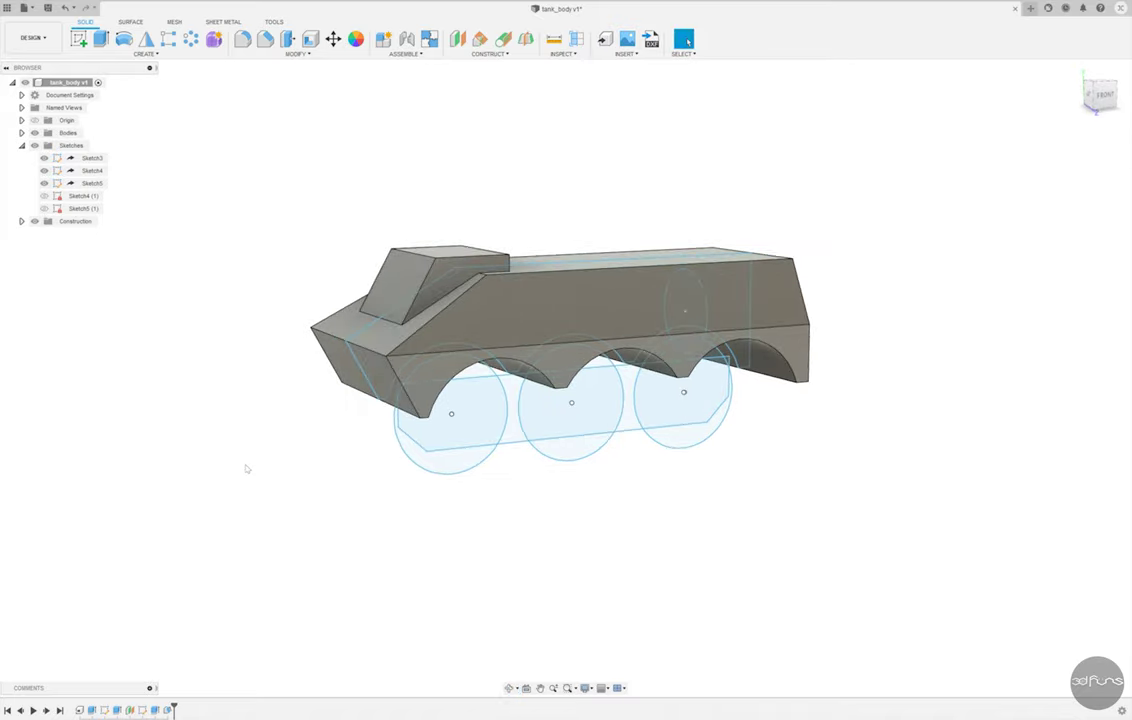
# - Try chamfering a top edge, then cancel without applying it
pyautogui.click(265, 38)
pyautogui.keyDown('shift'); pyautogui.moveTo(300, 300); pyautogui.dragTo(387, 187, button='middle'); pyautogui.keyUp('shift')
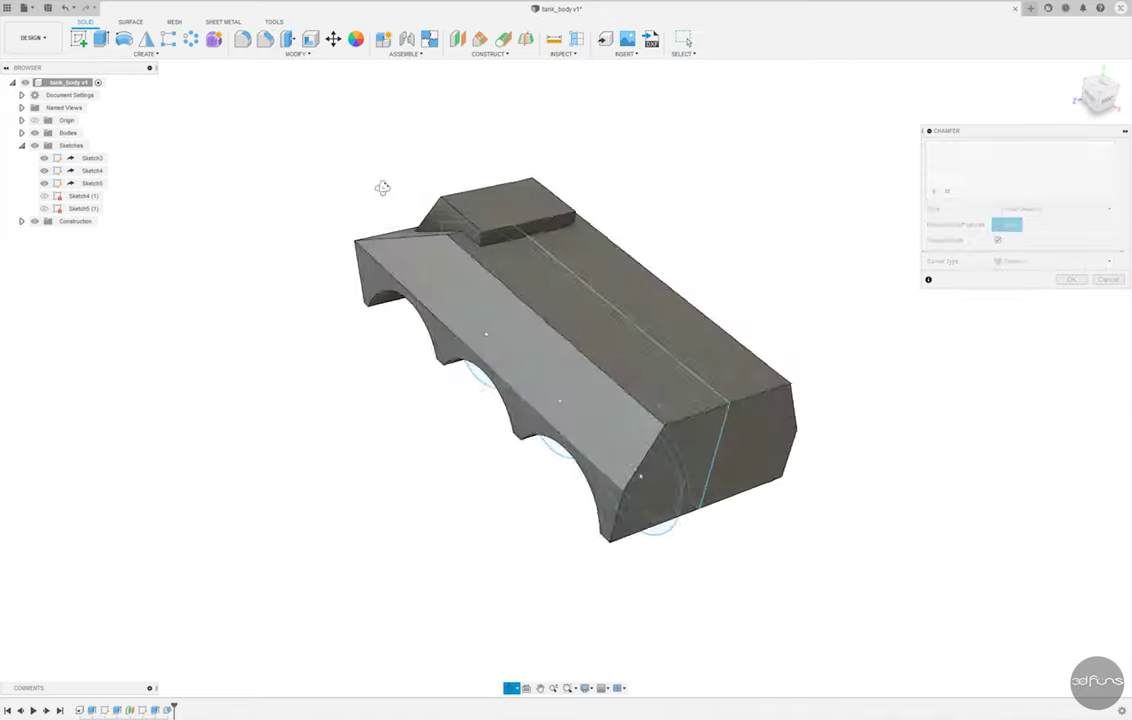
pyautogui.click(546, 222)
pyautogui.press('Escape')
pyautogui.keyDown('shift'); pyautogui.moveTo(620, 218); pyautogui.dragTo(688, 42, button='middle'); pyautogui.keyUp('shift')
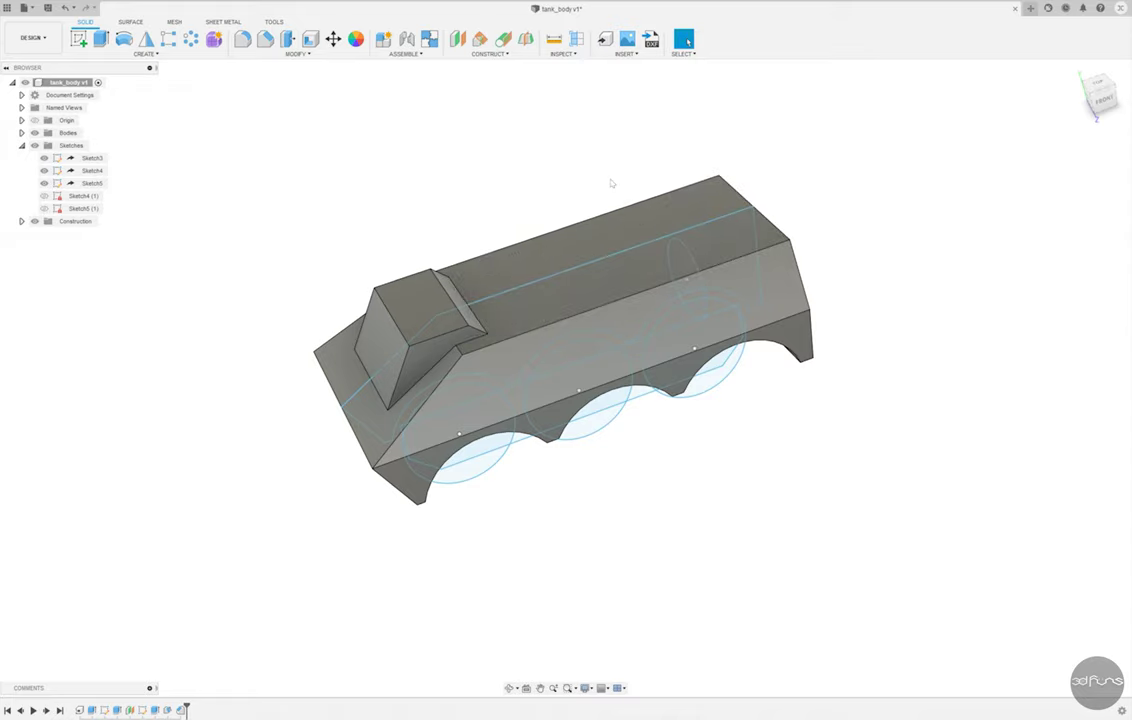
# - Draft the tank body's rear end face so it slants
pyautogui.click(296, 53)
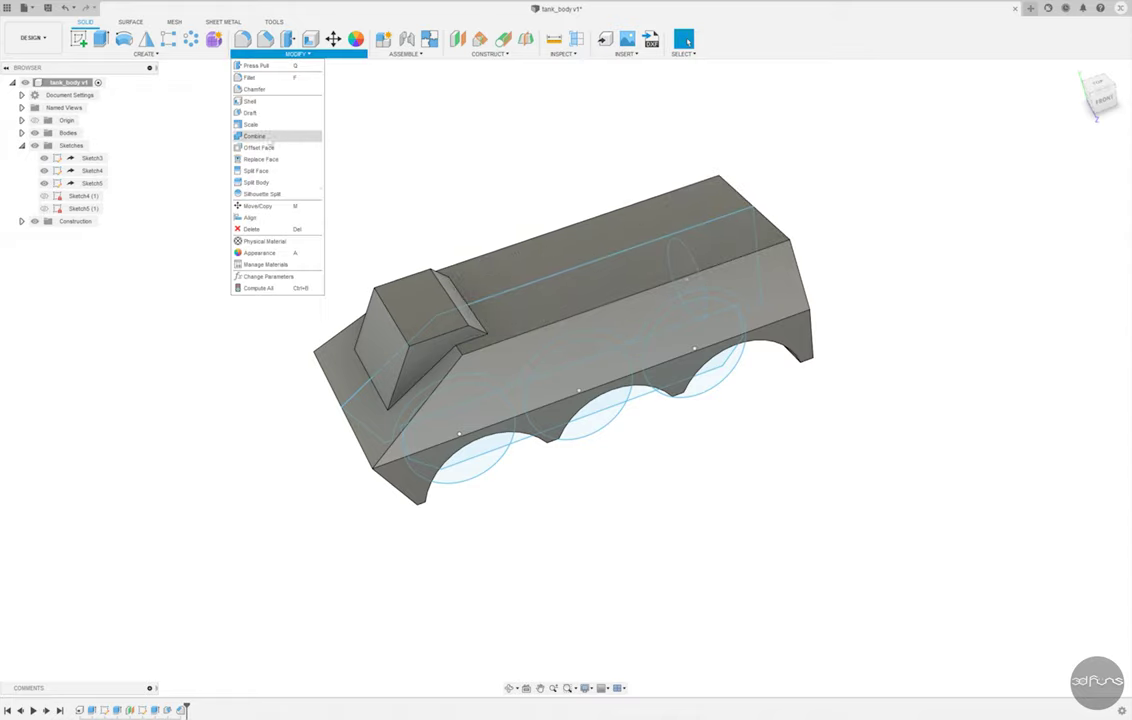
pyautogui.click(245, 125)
pyautogui.click(686, 239)
pyautogui.moveTo(686, 239)
pyautogui.keyDown('shift'); pyautogui.mouseDown(button='middle')
pyautogui.moveTo(755, 397)
pyautogui.moveTo(796, 354)
pyautogui.mouseUp(button='middle'); pyautogui.keyUp('shift')
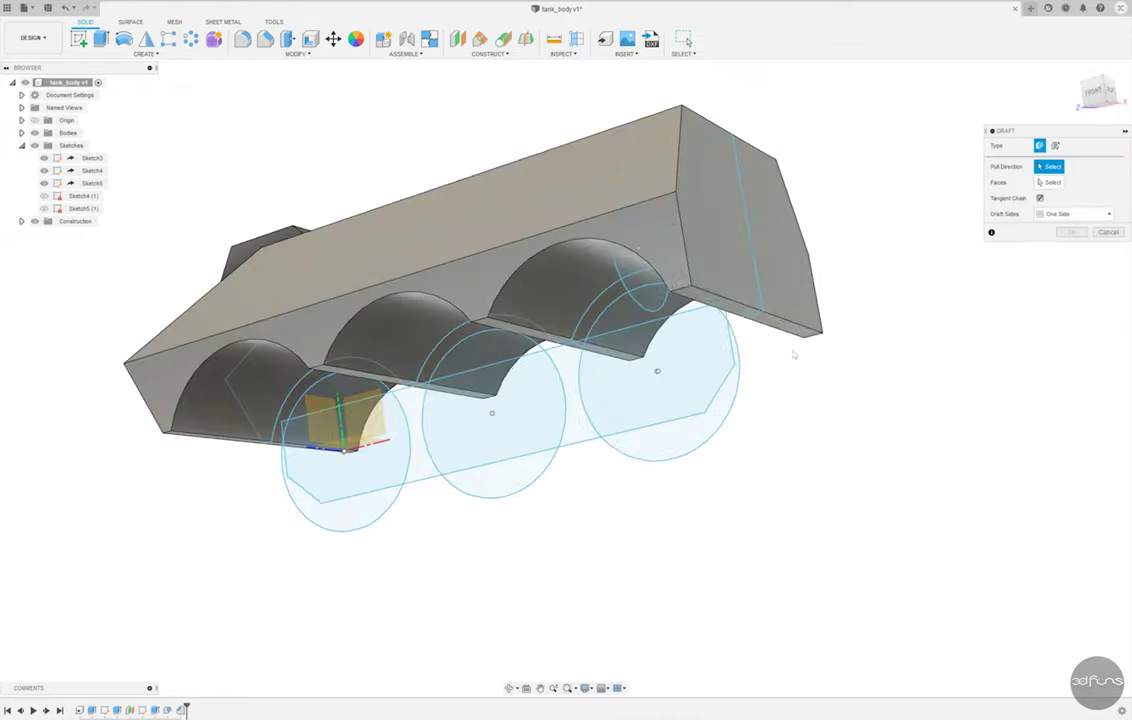
pyautogui.click(795, 300)
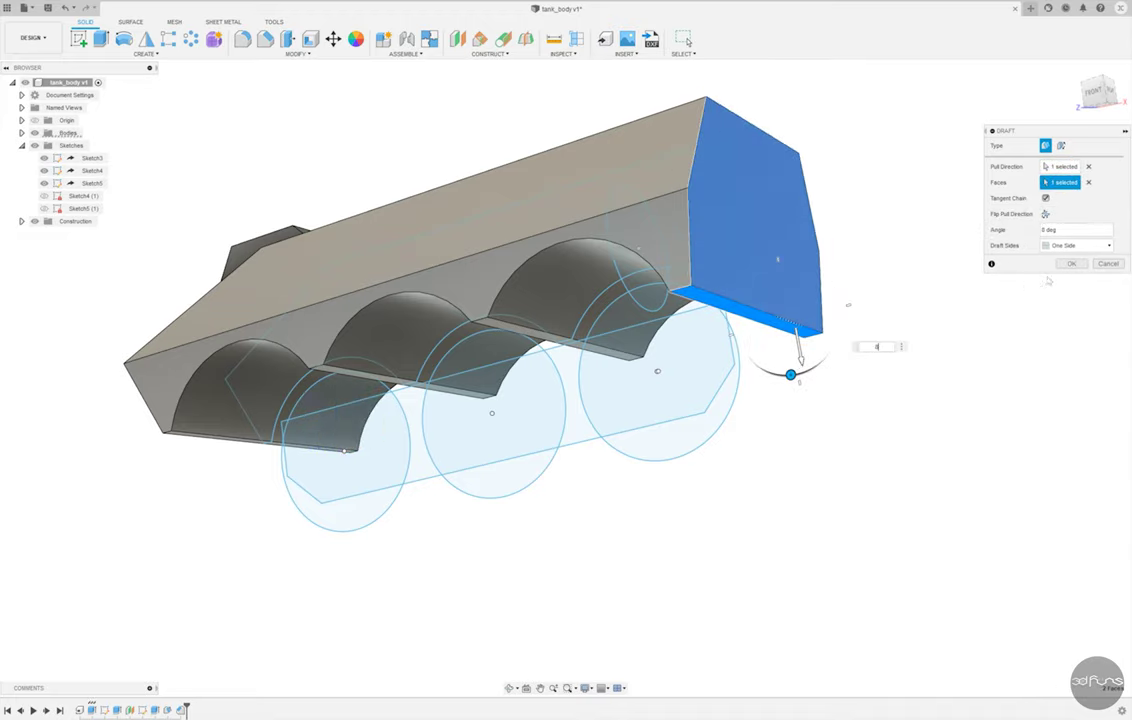
pyautogui.press('Return')
pyautogui.keyDown('shift'); pyautogui.moveTo(981, 262); pyautogui.dragTo(994, 280, button='middle'); pyautogui.keyUp('shift')
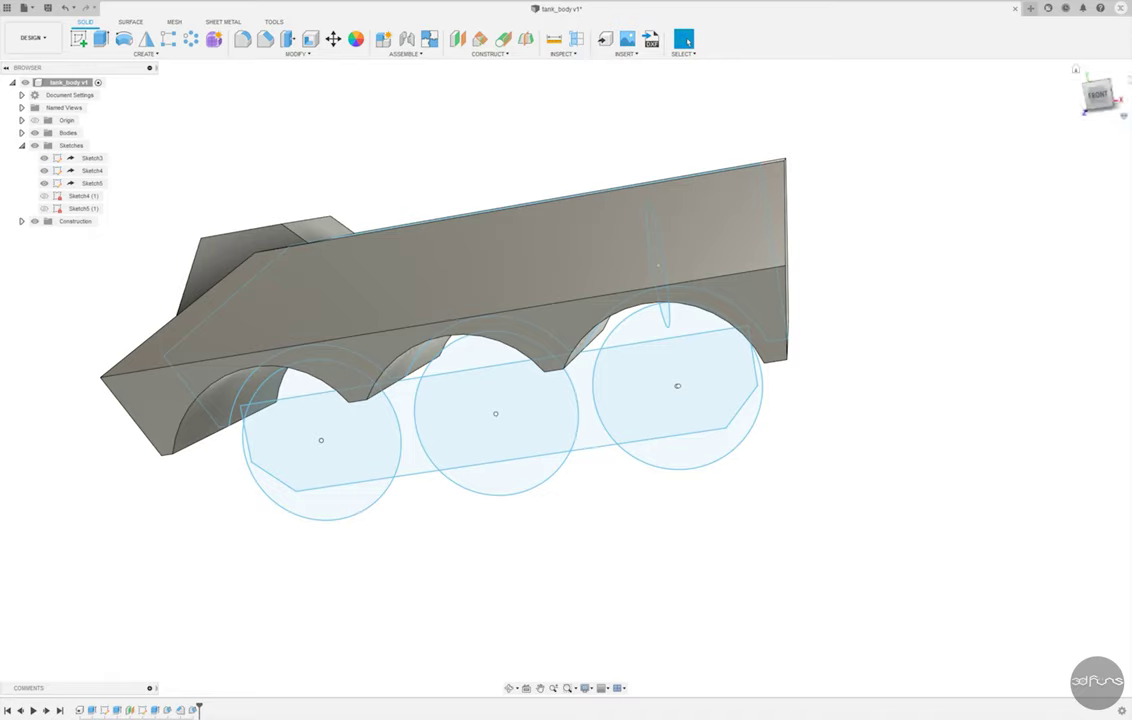
pyautogui.click(146, 53)
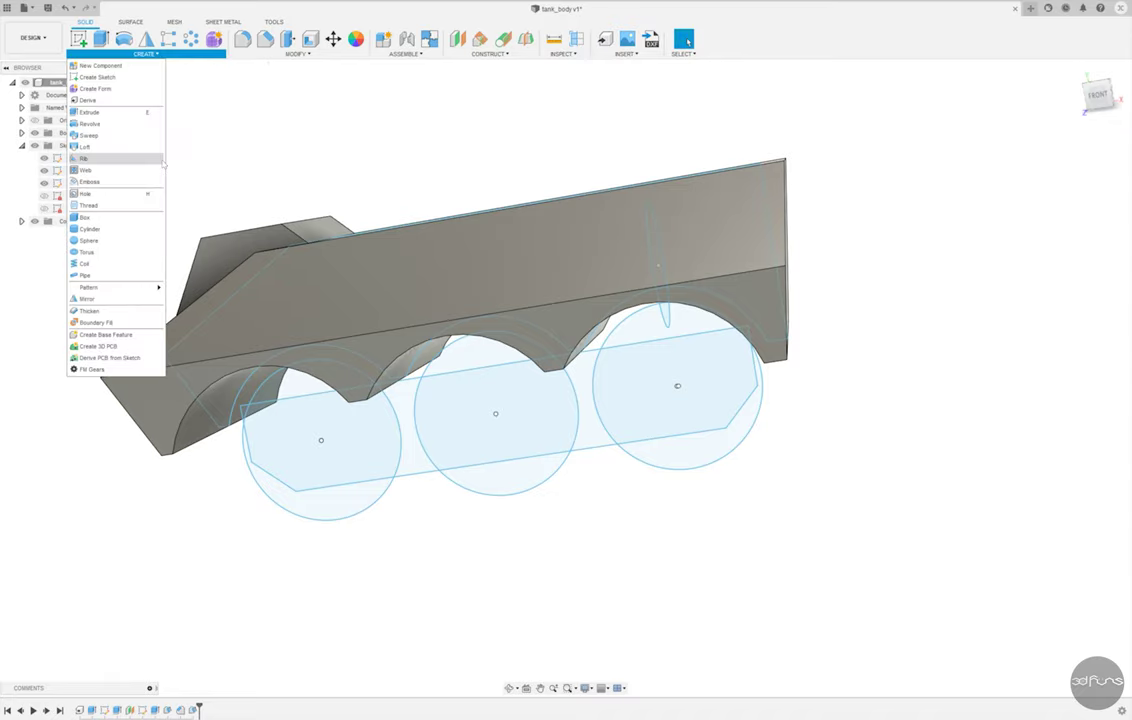
# - Shell the body, removing the three wheel-arch faces and both end faces
pyautogui.click(292, 53)
pyautogui.click(250, 101)
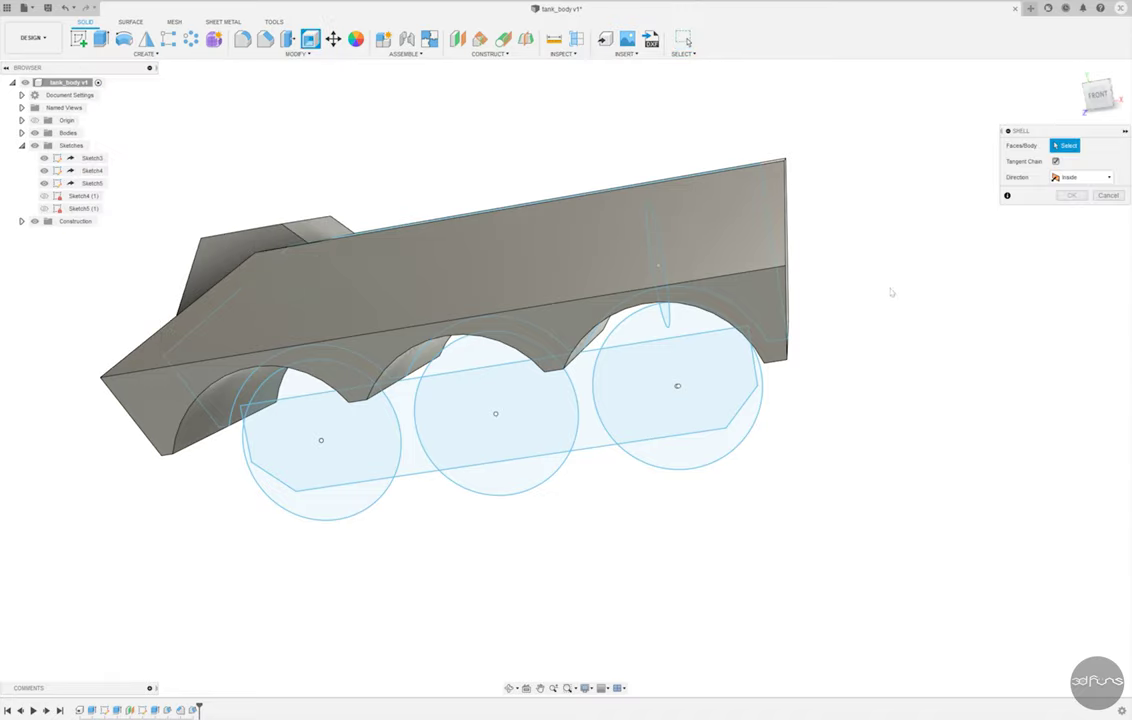
pyautogui.moveTo(892, 293)
pyautogui.keyDown('shift'); pyautogui.mouseDown(button='middle')
pyautogui.moveTo(883, 254)
pyautogui.moveTo(870, 265)
pyautogui.mouseUp(button='middle'); pyautogui.keyUp('shift')
pyautogui.click(650, 291)
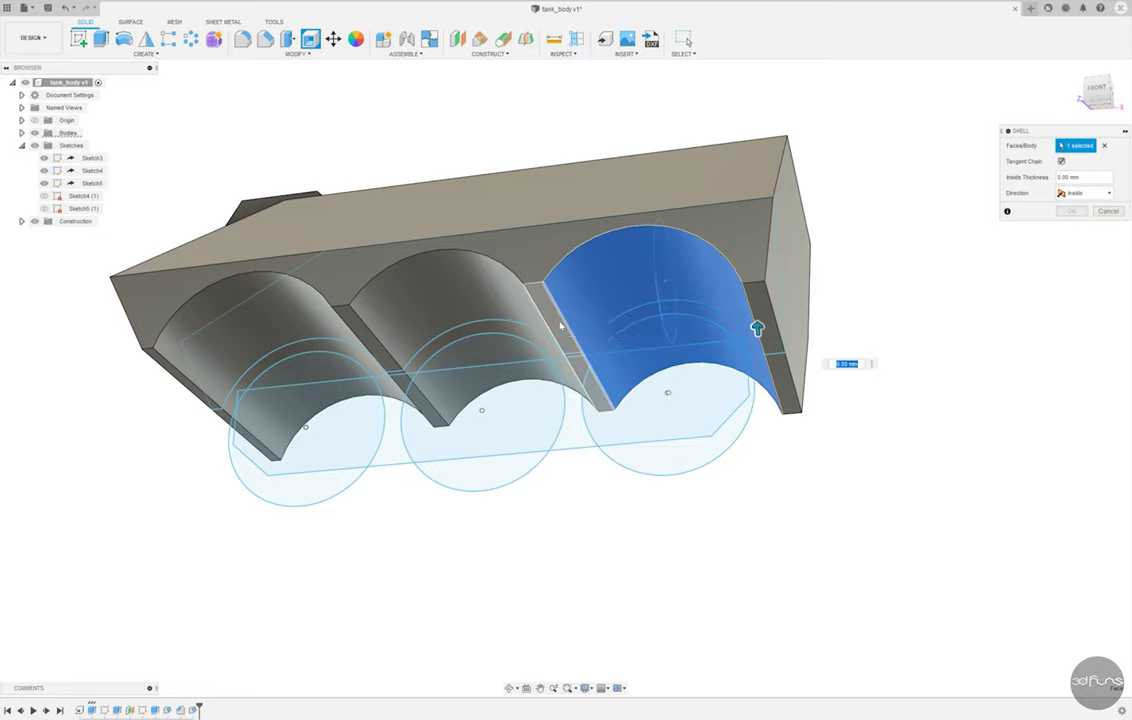
pyautogui.click(490, 320)
pyautogui.click(255, 276)
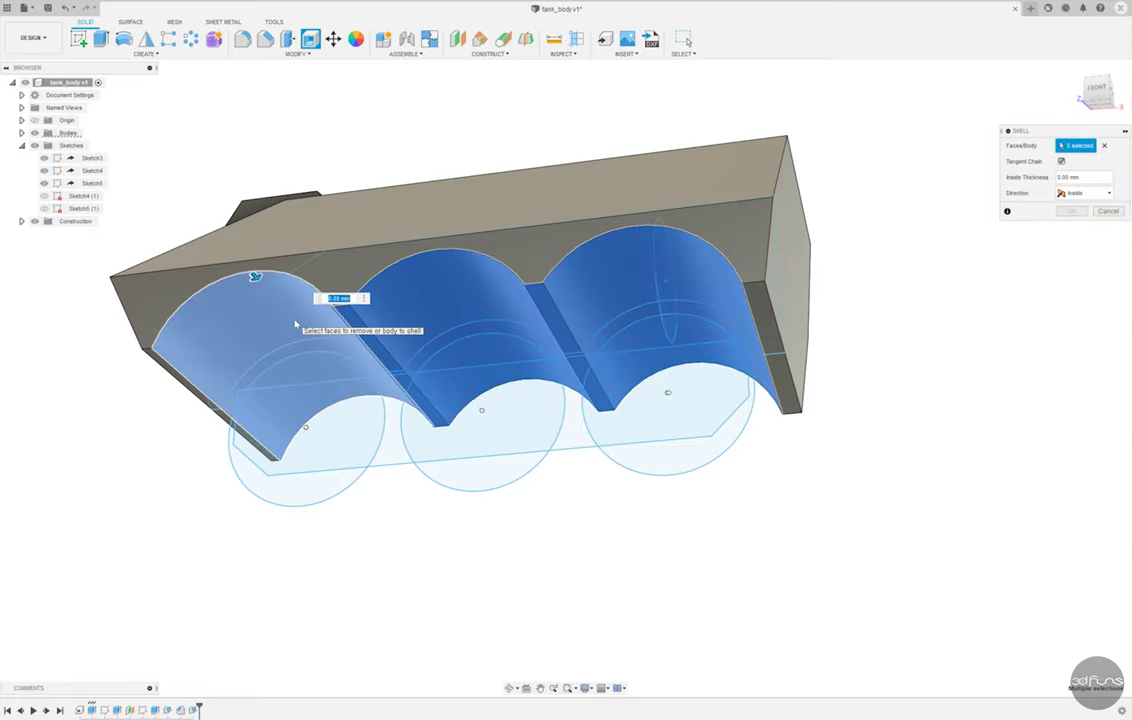
pyautogui.write('2')
pyautogui.moveTo(859, 215)
pyautogui.keyDown('shift'); pyautogui.mouseDown(button='middle')
pyautogui.moveTo(850, 234)
pyautogui.moveTo(900, 228)
pyautogui.moveTo(776, 283)
pyautogui.mouseUp(button='middle'); pyautogui.keyUp('shift')
pyautogui.click(776, 283)
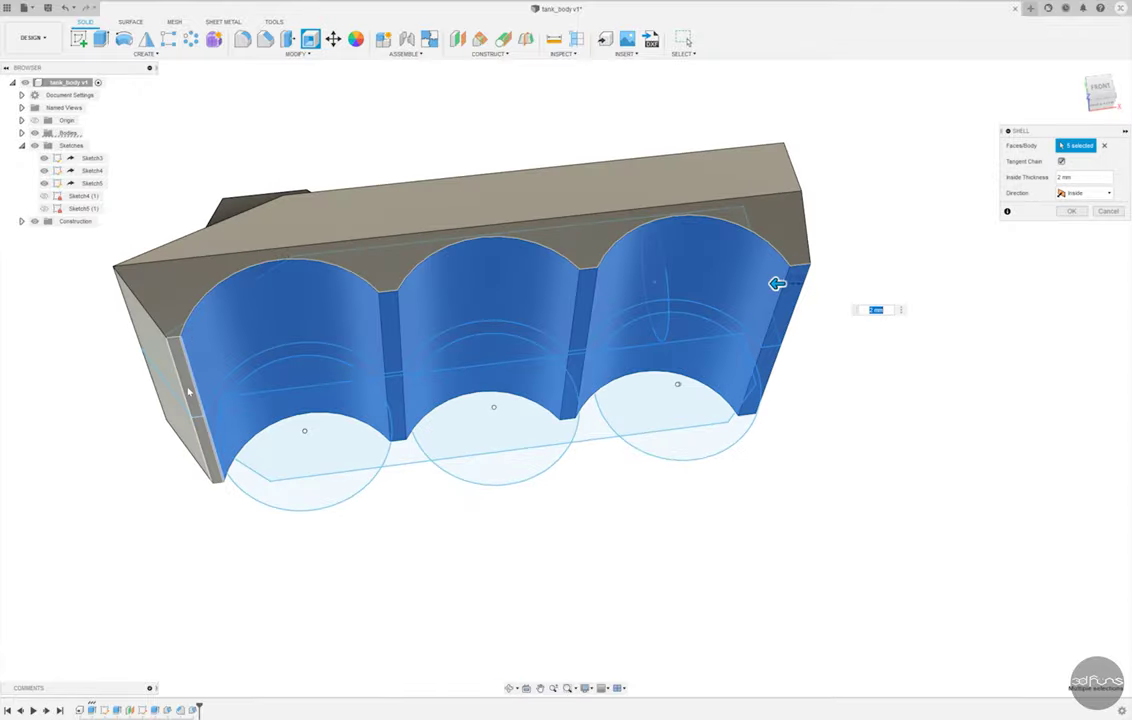
pyautogui.click(178, 350)
# - Apply the 2 mm shell and save a new version of the design
pyautogui.keyDown('shift'); pyautogui.moveTo(178, 350); pyautogui.dragTo(733, 424, button='middle'); pyautogui.keyUp('shift')
pyautogui.scroll(3, 733, 424)
pyautogui.moveTo(795, 307)
pyautogui.keyDown('shift'); pyautogui.mouseDown(button='middle')
pyautogui.moveTo(922, 328)
pyautogui.moveTo(877, 328)
pyautogui.mouseUp(button='middle'); pyautogui.keyUp('shift')
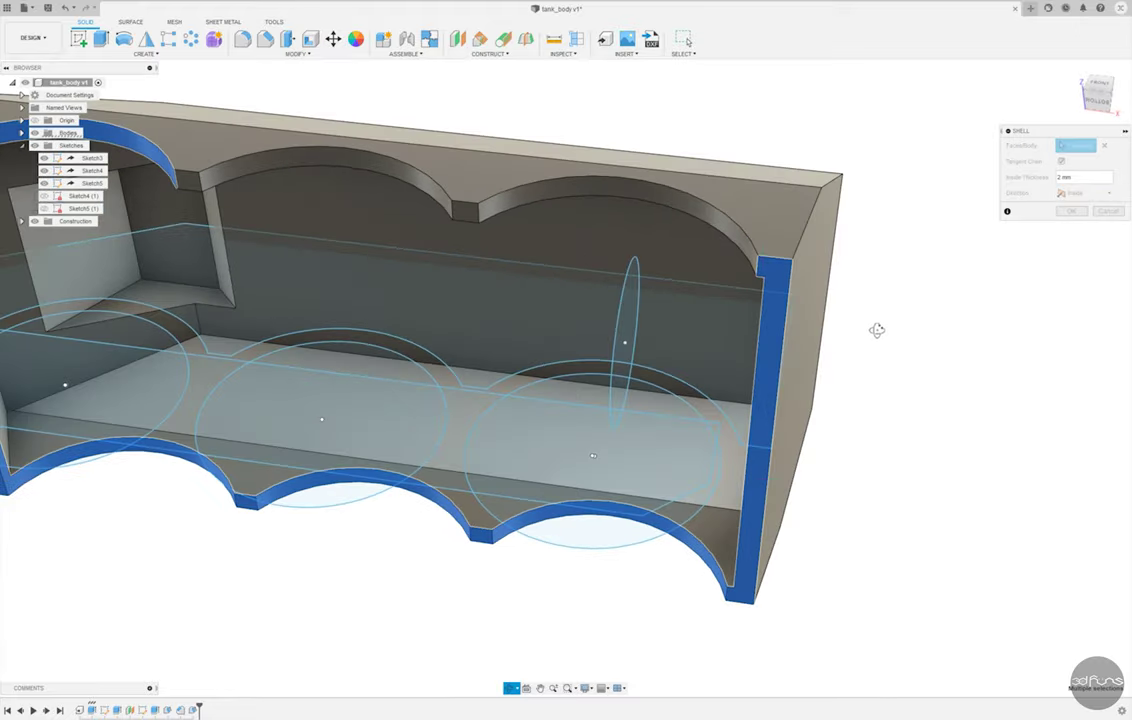
pyautogui.scroll(-2, 895, 340)
pyautogui.press('Return')
pyautogui.moveTo(993, 248)
pyautogui.keyDown('shift'); pyautogui.mouseDown(button='middle')
pyautogui.moveTo(905, 313)
pyautogui.moveTo(930, 422)
pyautogui.mouseUp(button='middle'); pyautogui.keyUp('shift')
pyautogui.click(47, 8)
# - Save the version and create a plane offset -20 mm from the wheel sketch plane
pyautogui.press('Return')
pyautogui.click(457, 38)
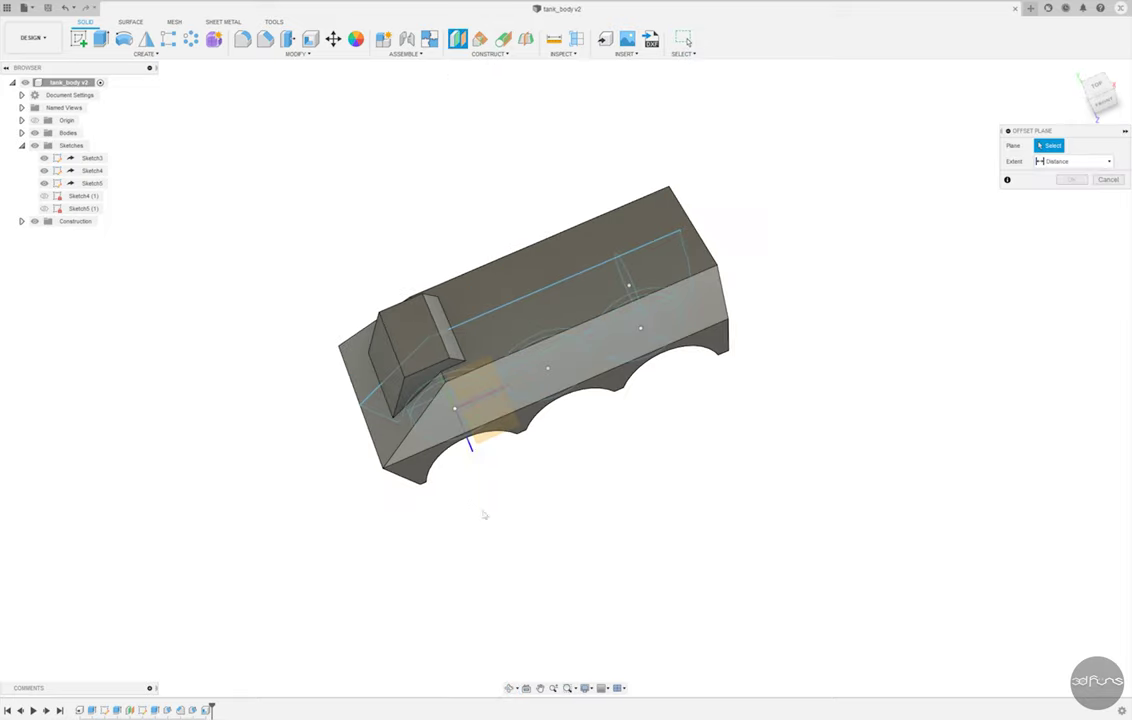
pyautogui.keyDown('shift'); pyautogui.moveTo(485, 516); pyautogui.dragTo(480, 470, button='middle'); pyautogui.keyUp('shift')
pyautogui.click(450, 385)
pyautogui.moveTo(423, 385); pyautogui.dragTo(351, 388)
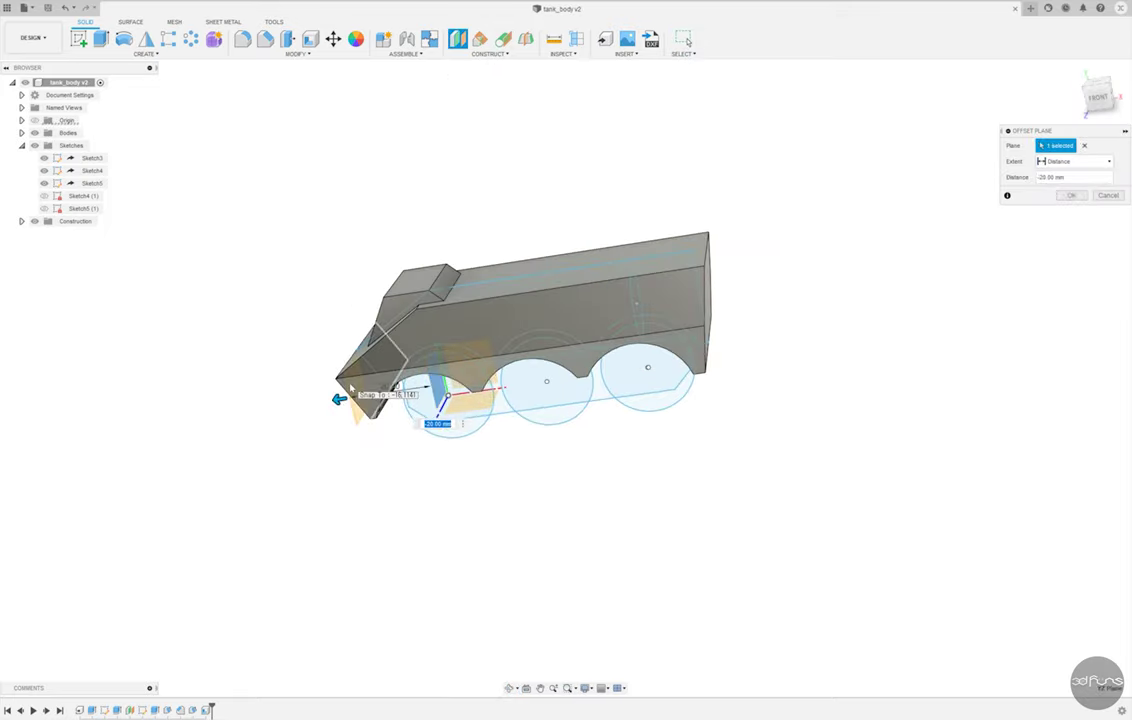
pyautogui.press('Return')
pyautogui.keyDown('shift'); pyautogui.moveTo(404, 361); pyautogui.dragTo(448, 323, button='middle'); pyautogui.keyUp('shift')
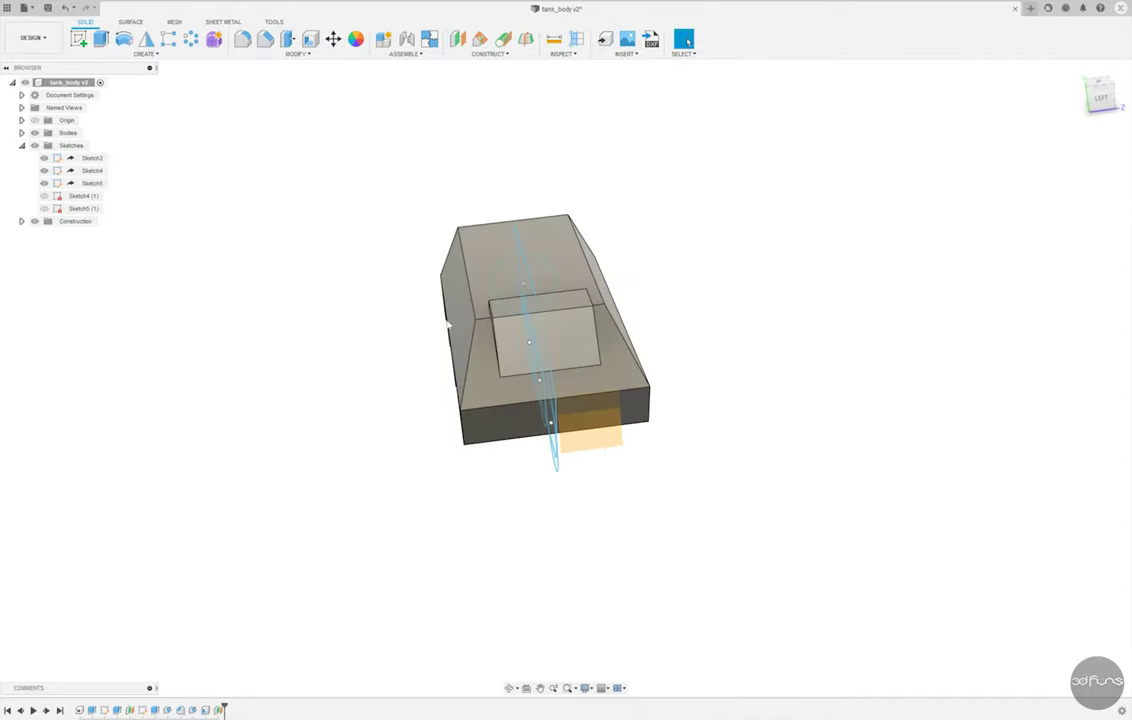
# - Sketch a small rectangle with a 3 mm circle inside it on the offset plane
pyautogui.click(79, 40)
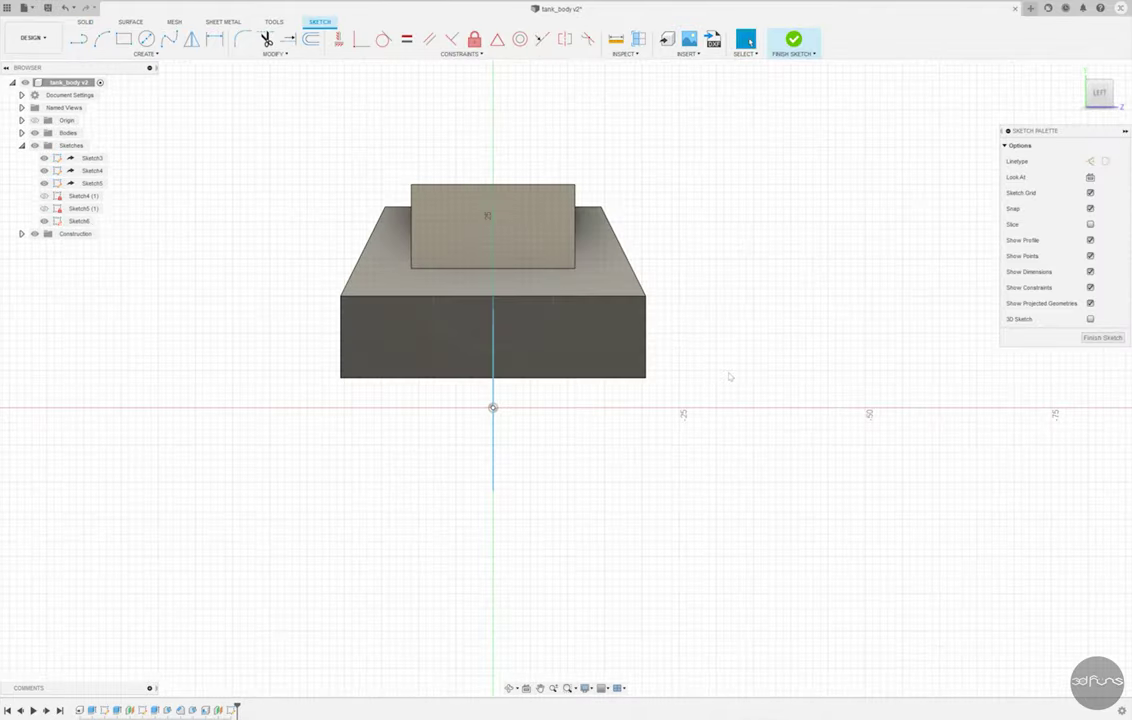
pyautogui.scroll(2, 730, 377)
pyautogui.click(123, 38)
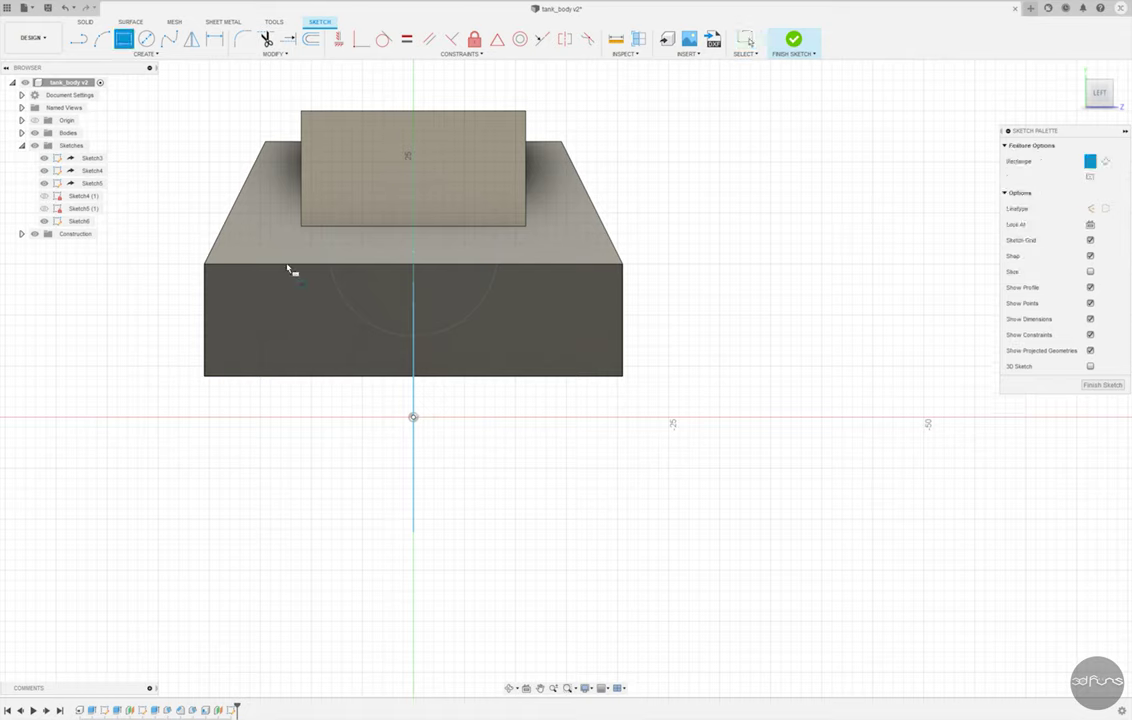
pyautogui.scroll(2, 512, 285)
pyautogui.scroll(-2, 627, 379)
pyautogui.scroll(1, 330, 327)
pyautogui.click(313, 378)
pyautogui.press('c')
pyautogui.write('1')
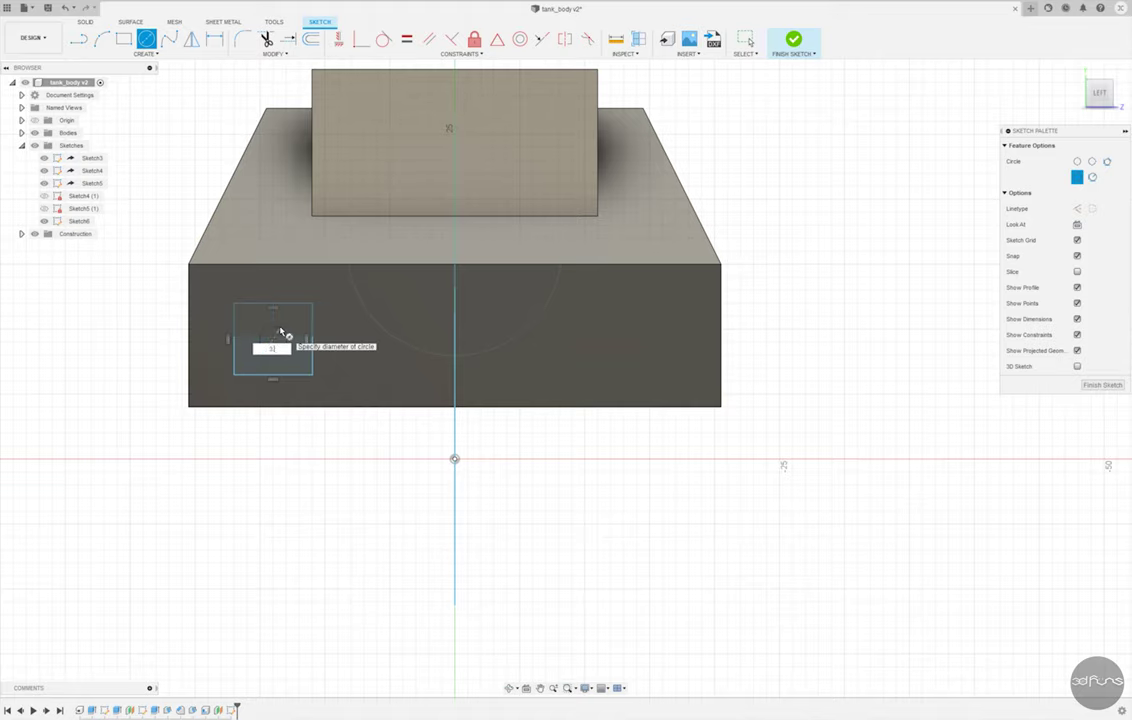
pyautogui.press('Return')
pyautogui.press('Escape')
# - Try a 3.00 dimension on the rectangle's bottom edge, then undo the dimension and edge edits
pyautogui.scroll(1, 272, 318)
pyautogui.scroll(1, 271, 315)
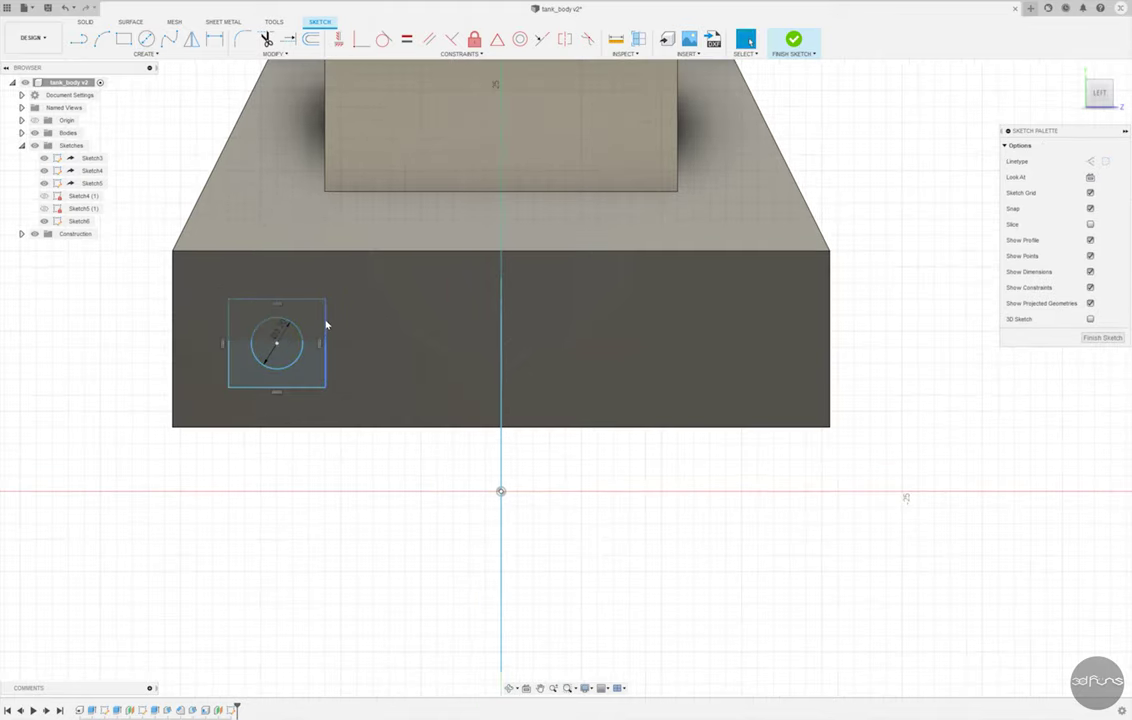
pyautogui.scroll(-1, 473, 365)
pyautogui.click(214, 38)
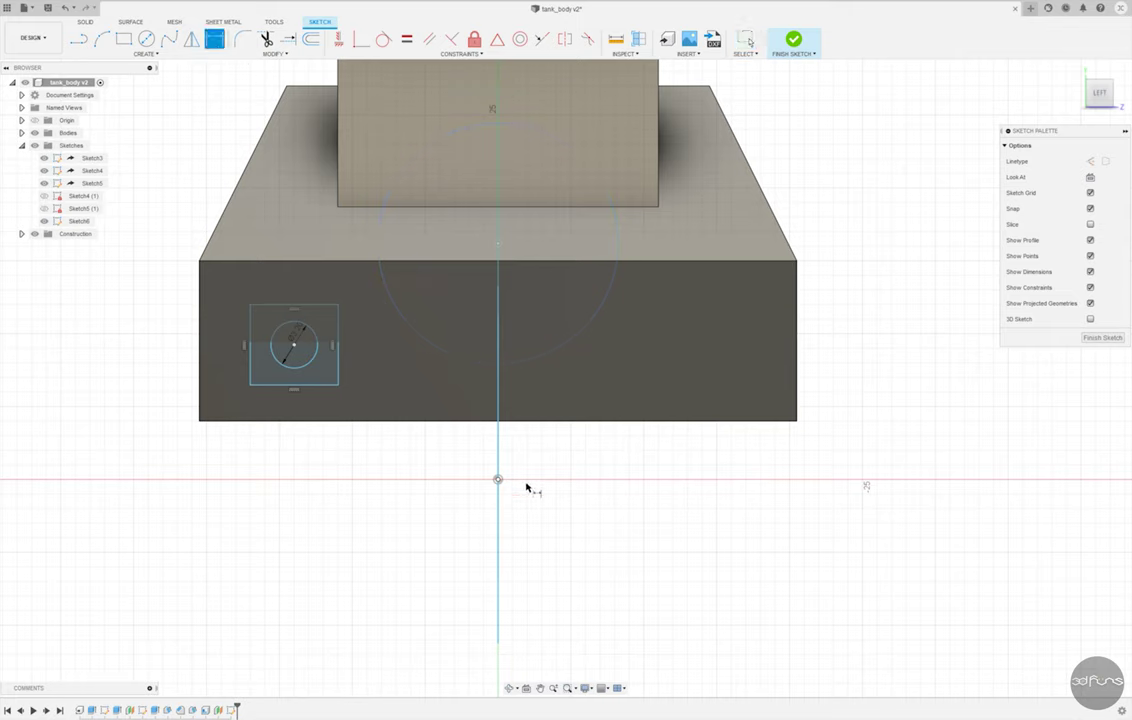
pyautogui.click(289, 397)
pyautogui.click(180, 419)
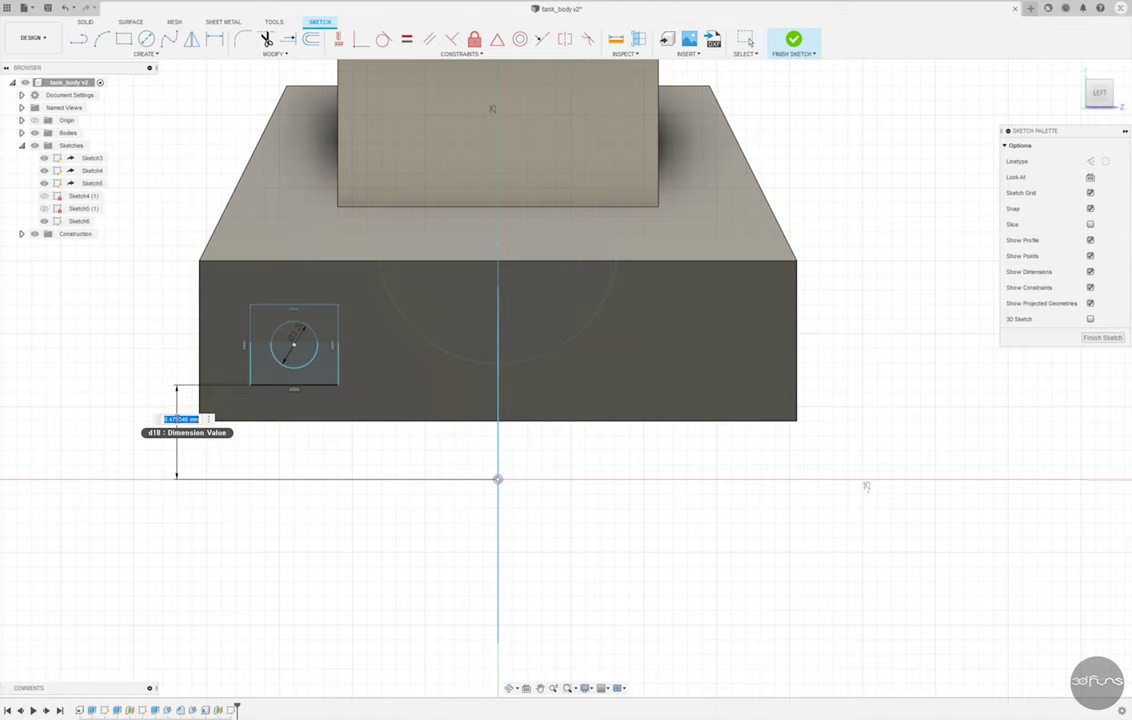
pyautogui.write('3')
pyautogui.press('Return')
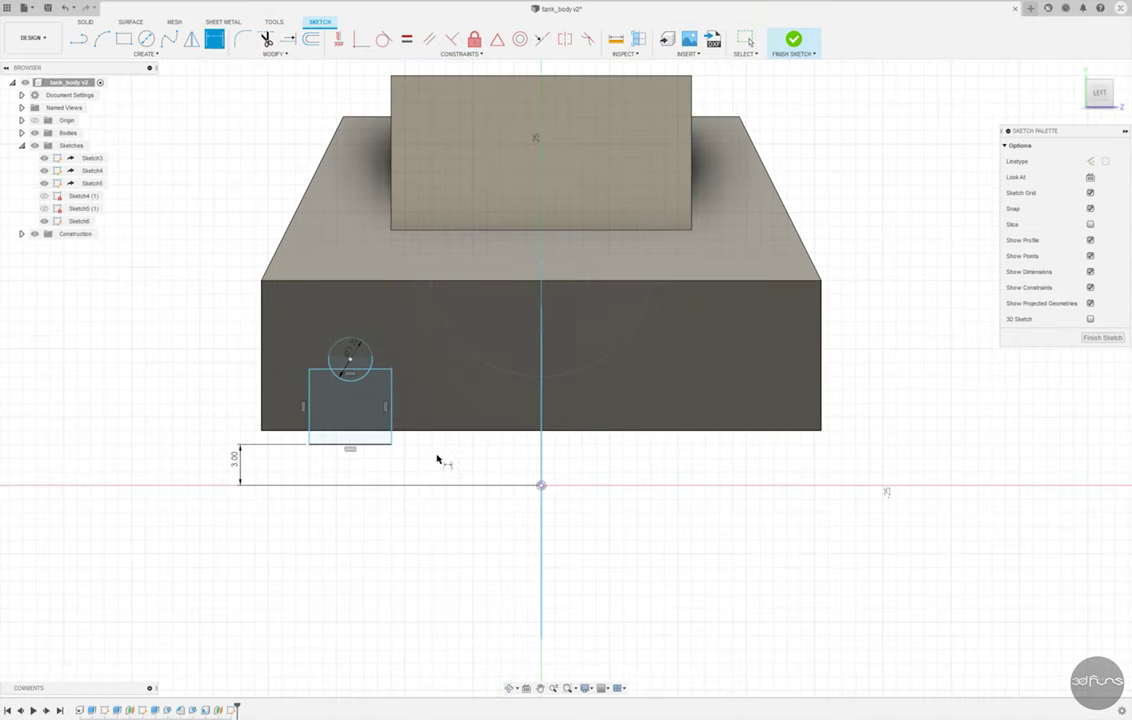
pyautogui.press('Escape')
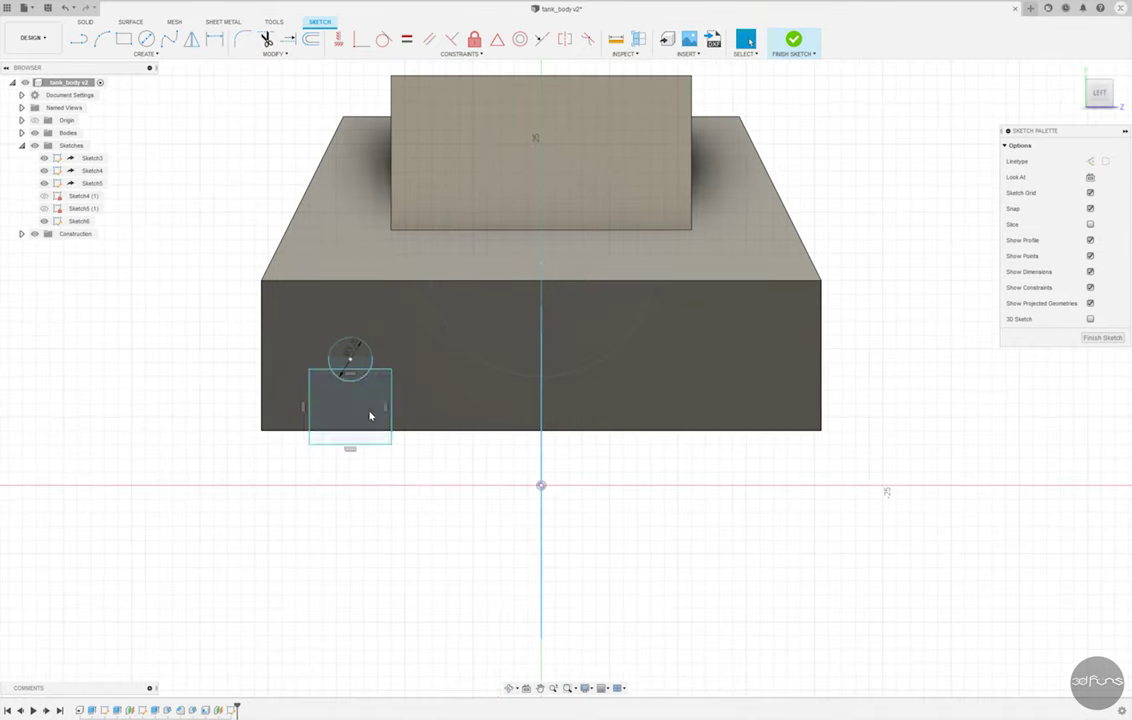
pyautogui.moveTo(370, 443); pyautogui.dragTo(370, 404)
pyautogui.click(62, 6)
pyautogui.click(62, 6)
pyautogui.click(62, 6)
pyautogui.click(214, 38)
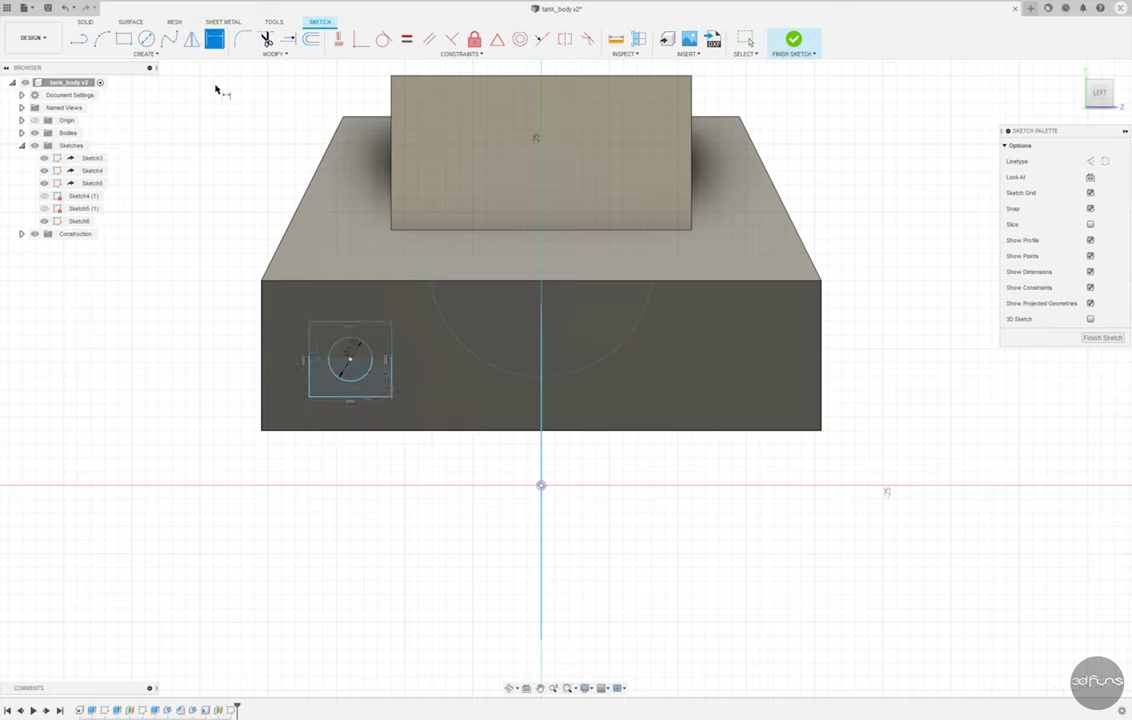
# - Dimension the square 3 mm above the body bottom and accept its width
pyautogui.click(344, 397)
pyautogui.click(300, 430)
pyautogui.click(238, 400)
pyautogui.write('3')
pyautogui.press('Return')
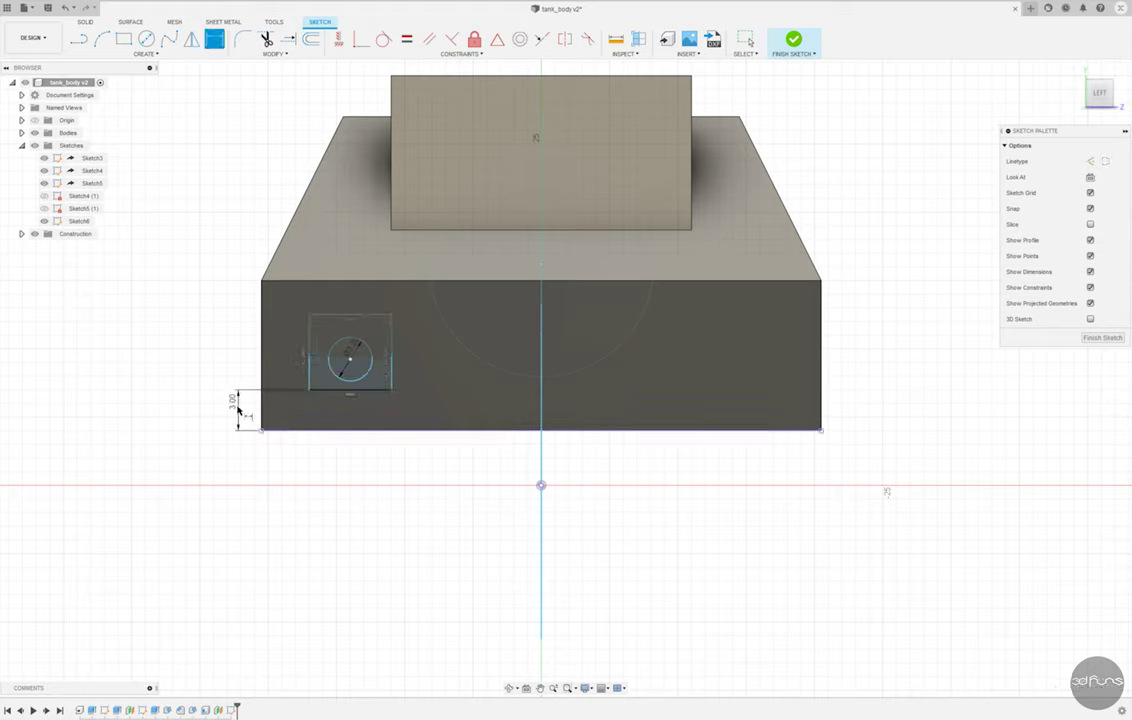
pyautogui.scroll(3, 348, 360)
pyautogui.click(382, 290)
pyautogui.click(366, 250)
pyautogui.press('Return')
# - Set the square's height to 6 and the circle centre 3 mm above its bottom edge
pyautogui.click(419, 316)
pyautogui.click(446, 312)
pyautogui.write('6')
pyautogui.press('Return')
pyautogui.click(349, 360)
pyautogui.click(360, 411)
pyautogui.click(252, 367)
pyautogui.write('3')
pyautogui.press('Return')
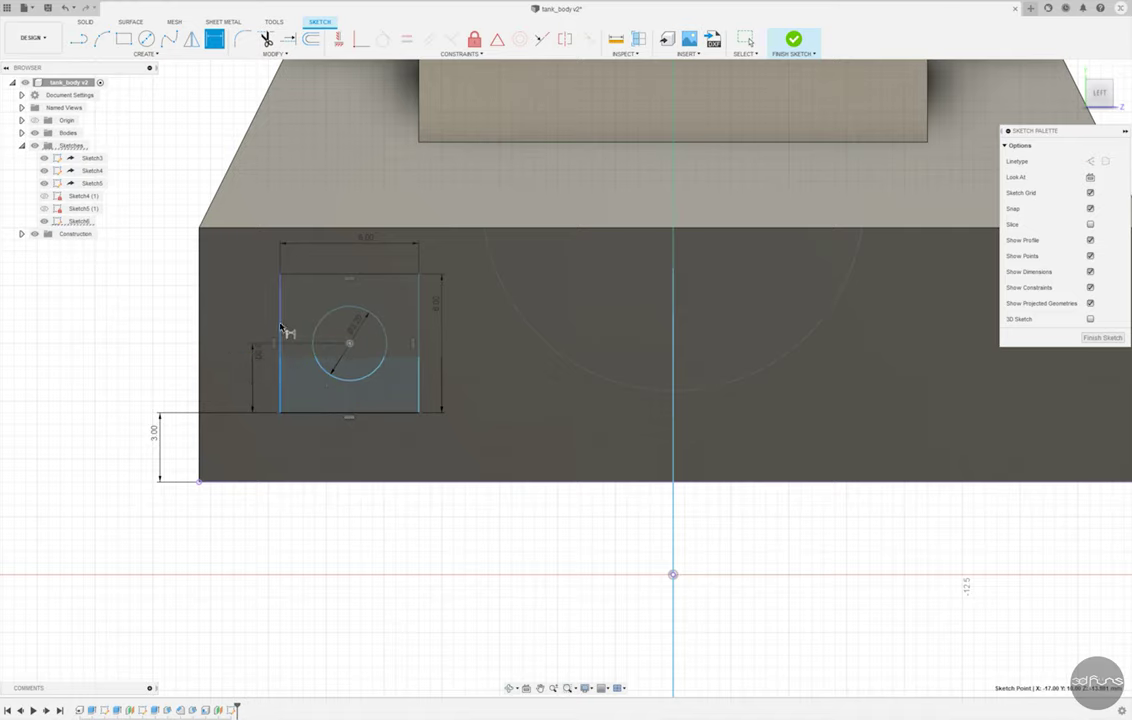
pyautogui.press('Escape')
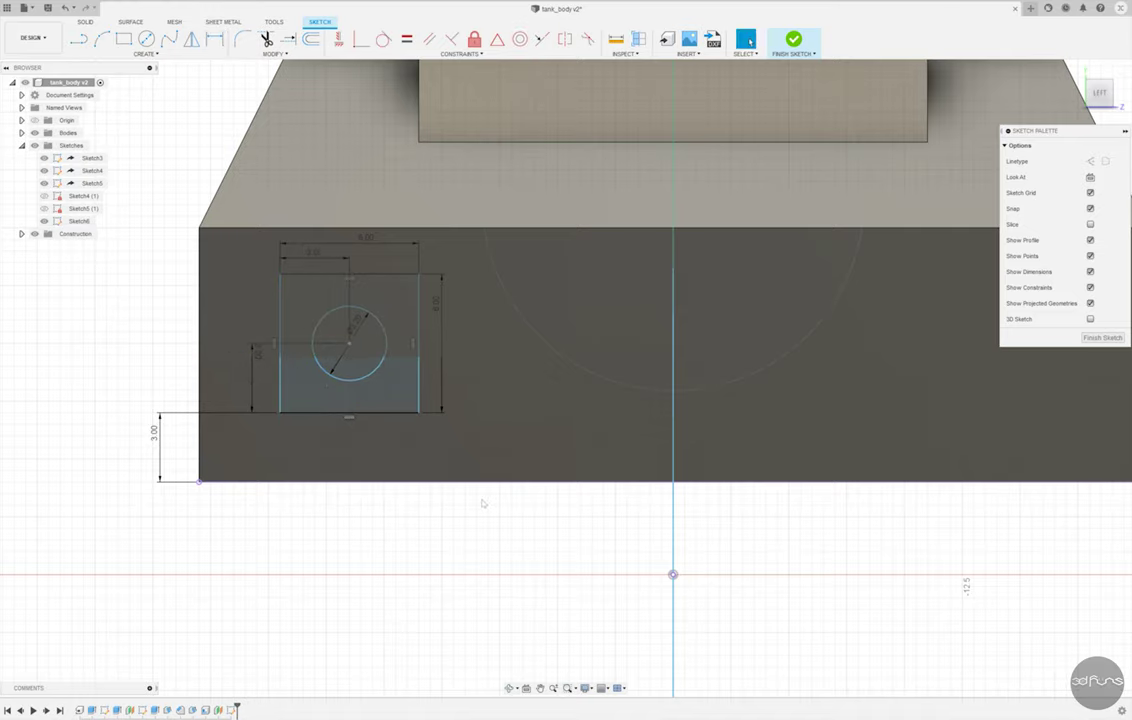
# - Place the square's right edge 12.50 mm from the centre line
pyautogui.press('d')
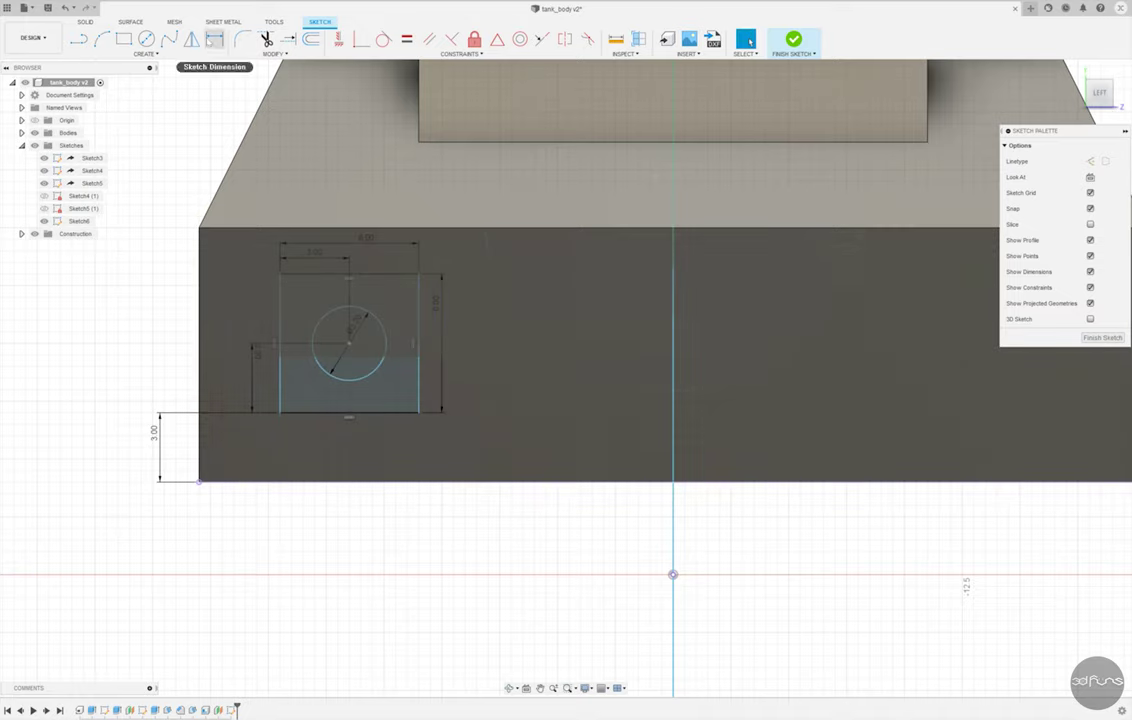
pyautogui.click(420, 400)
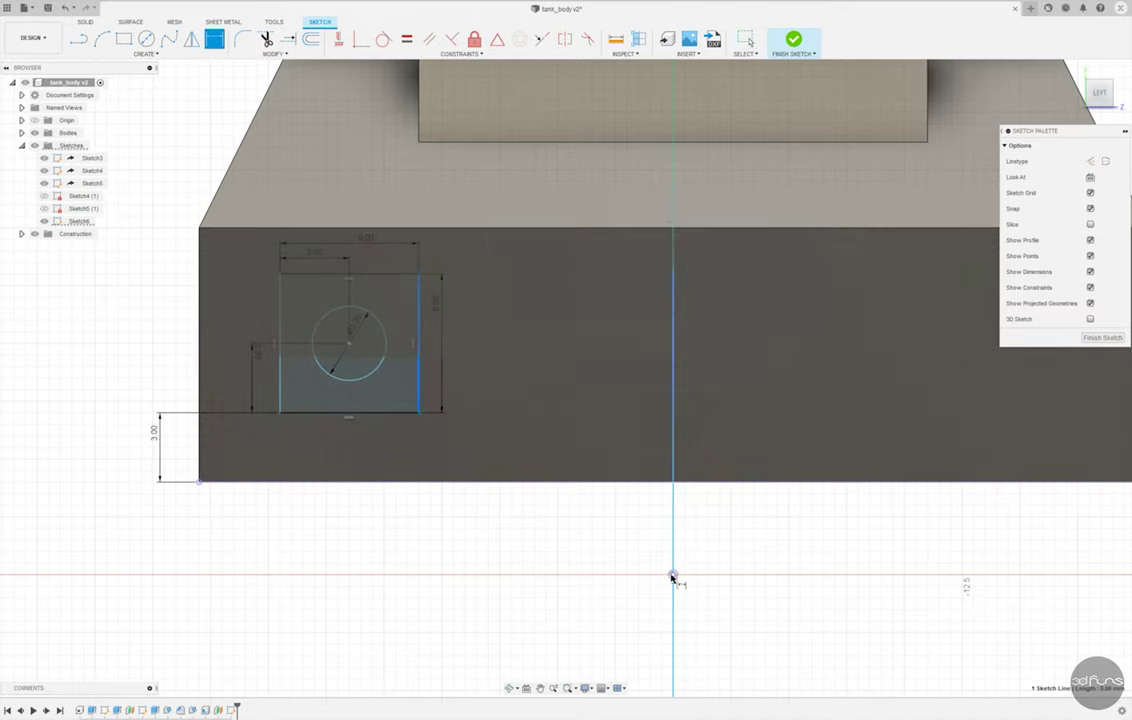
pyautogui.click(532, 200)
pyautogui.press('Return')
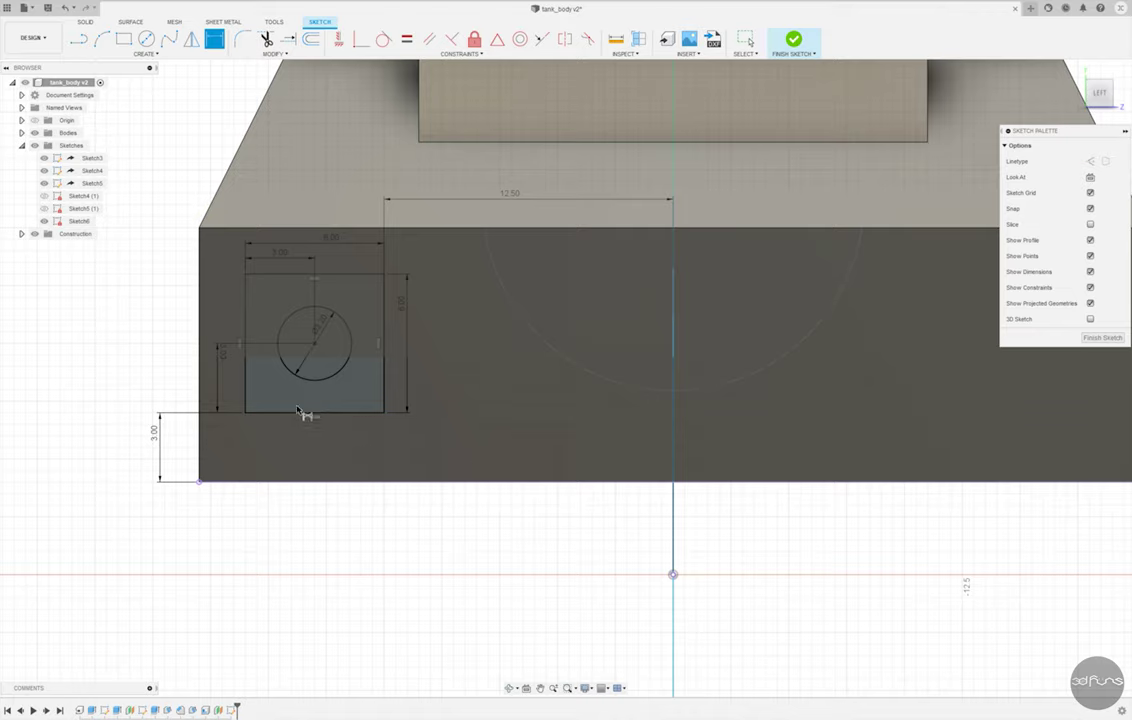
# - Mirror the square and circle about the vertical centre line and finish the sketch
pyautogui.moveTo(232, 260); pyautogui.dragTo(392, 418)
pyautogui.click(191, 40)
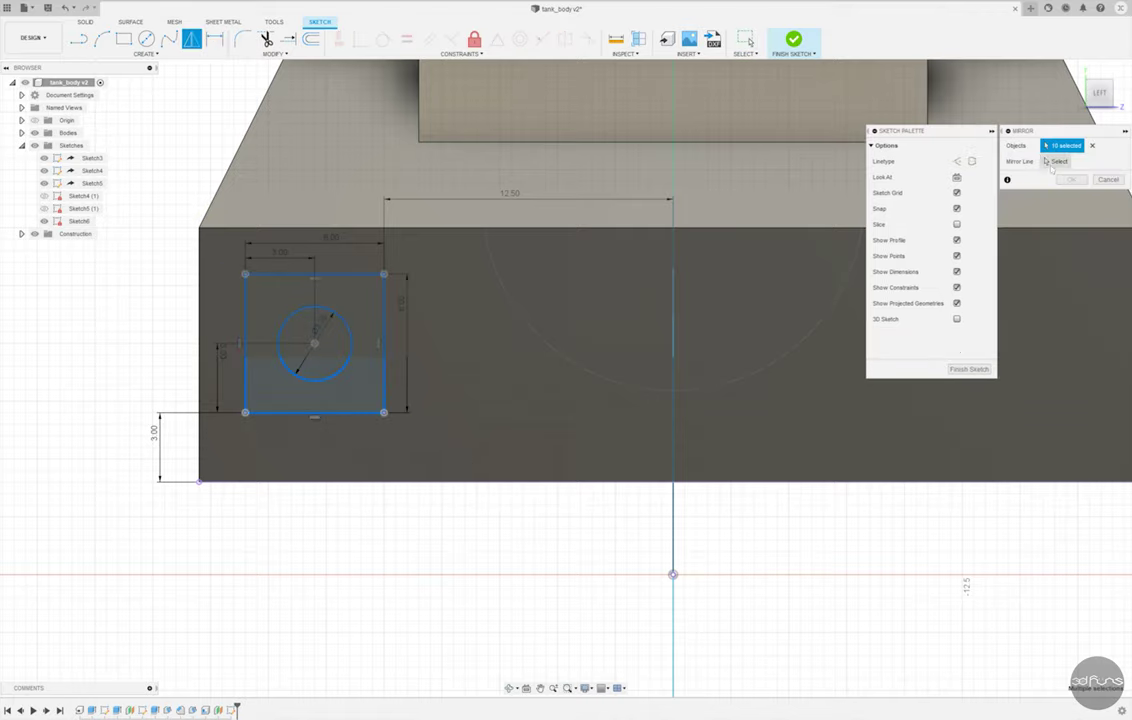
pyautogui.click(1073, 180)
pyautogui.click(793, 40)
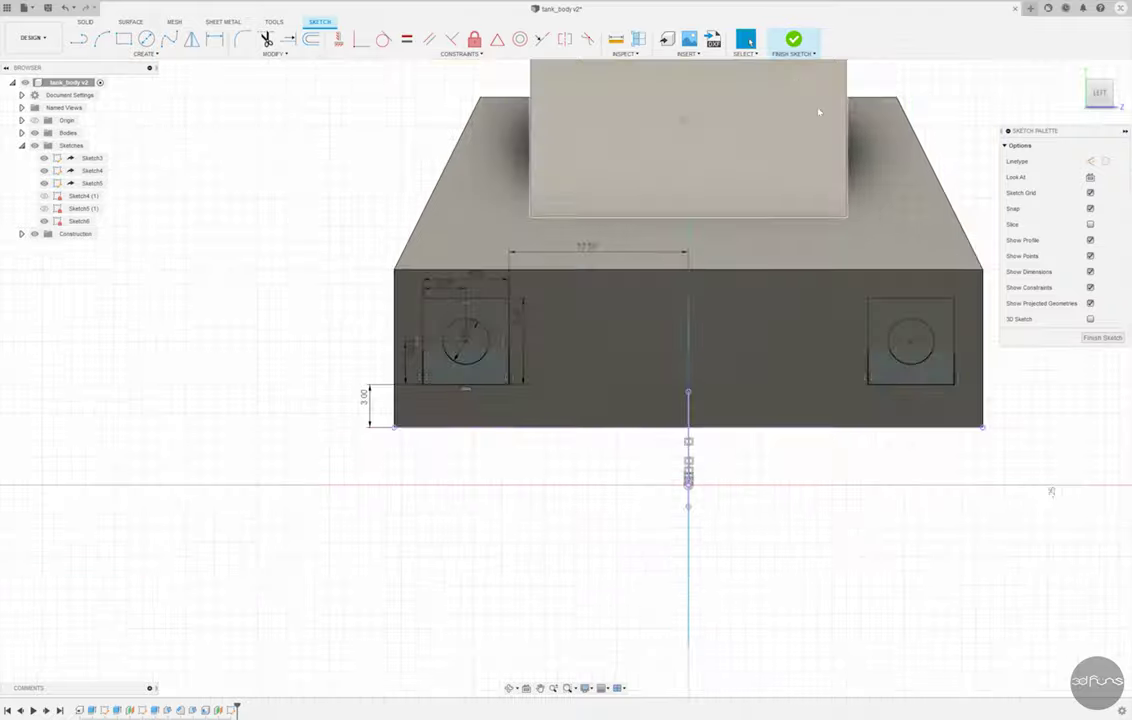
# - Extrude both square profiles with extent All and operation Cut through the hull
pyautogui.click(101, 38)
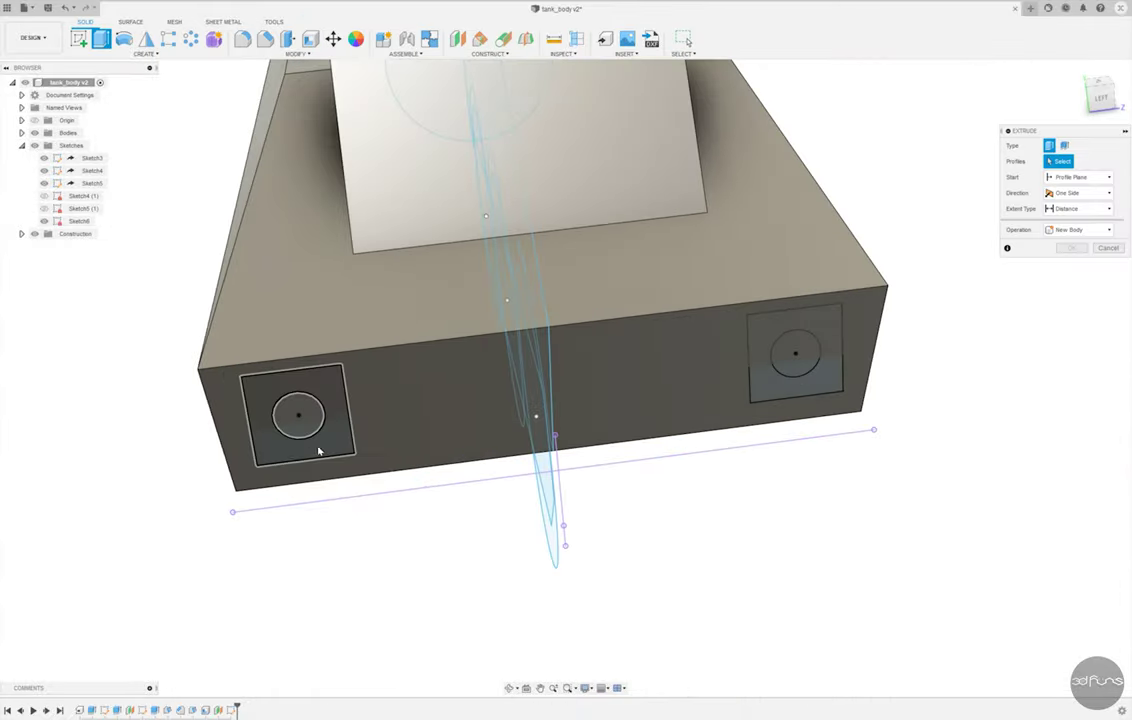
pyautogui.click(305, 445)
pyautogui.click(733, 392)
pyautogui.keyDown('shift'); pyautogui.moveTo(733, 392); pyautogui.dragTo(978, 268, button='middle'); pyautogui.keyUp('shift')
pyautogui.click(1078, 208)
pyautogui.click(1070, 240)
pyautogui.keyDown('shift'); pyautogui.moveTo(760, 400); pyautogui.dragTo(900, 330, button='middle'); pyautogui.keyUp('shift')
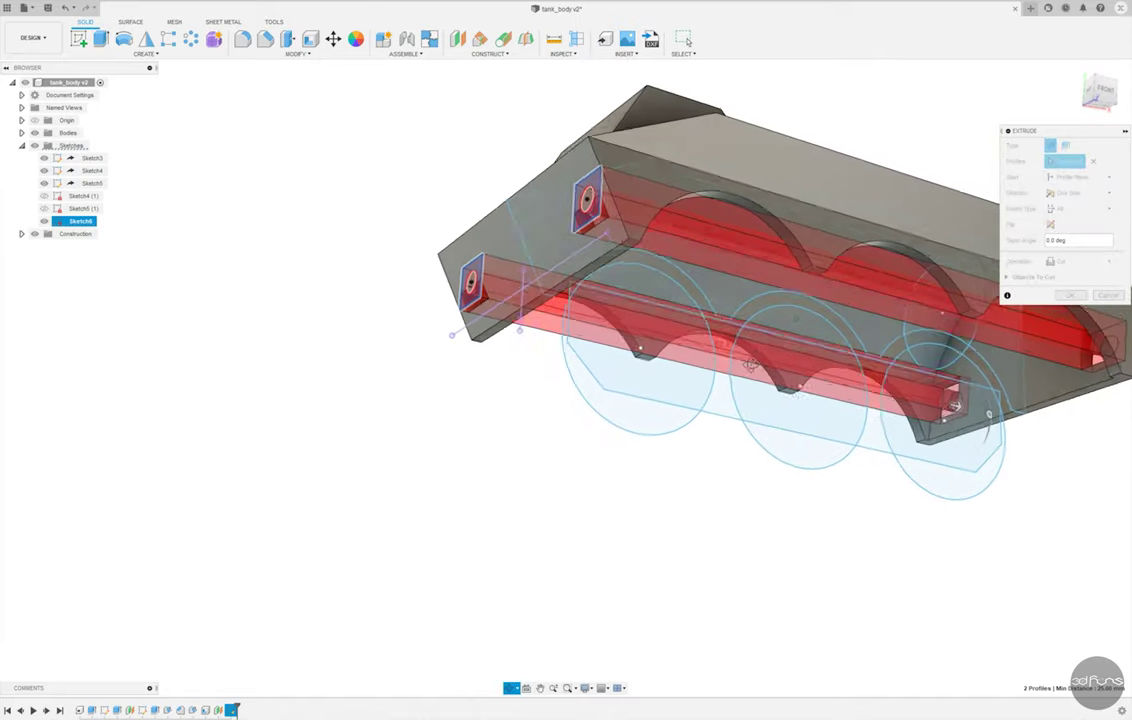
pyautogui.click(1078, 261)
pyautogui.click(1070, 345)
pyautogui.click(1072, 295)
# - Start a new sketch on the cabin's front face
pyautogui.moveTo(464, 443)
pyautogui.keyDown('shift'); pyautogui.mouseDown(button='middle')
pyautogui.moveTo(488, 465)
pyautogui.moveTo(400, 409)
pyautogui.mouseUp(button='middle'); pyautogui.keyUp('shift')
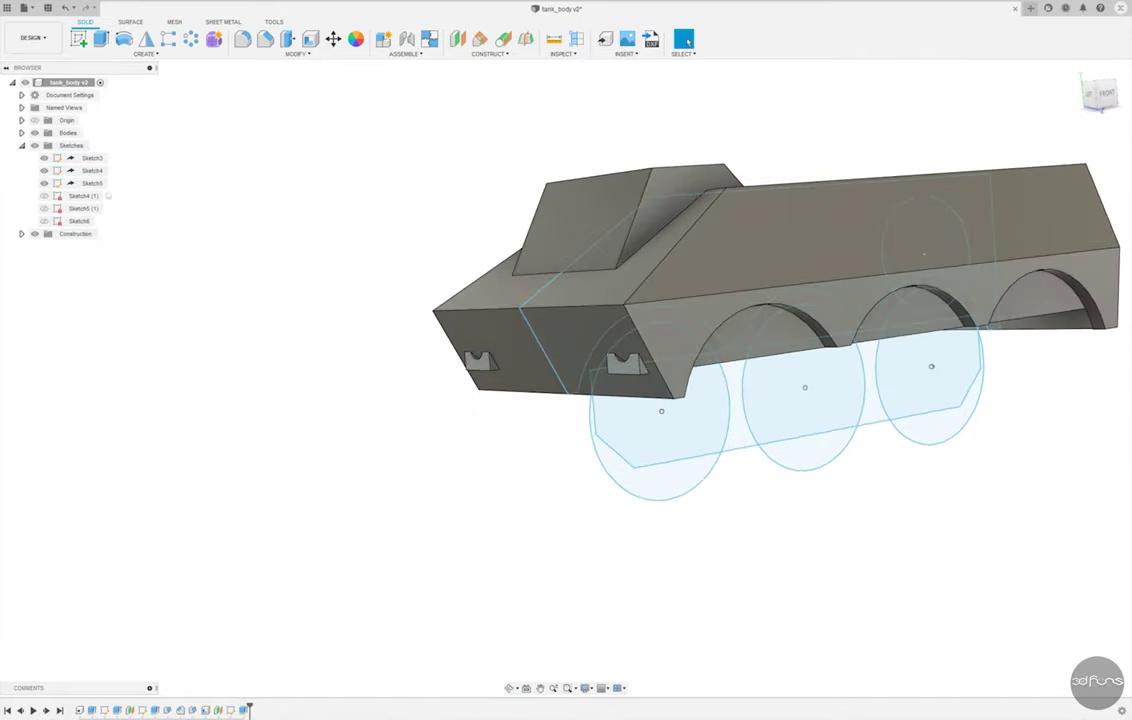
pyautogui.click(79, 40)
pyautogui.click(682, 385)
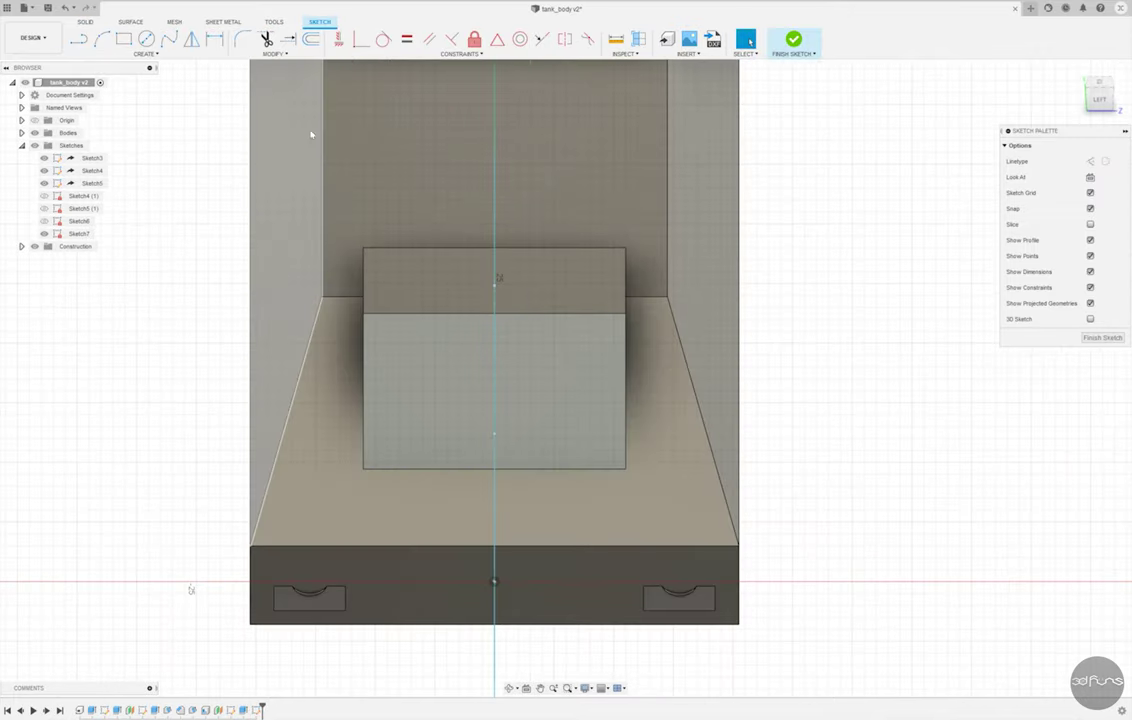
# - Project the cabin front face and offset its outline -1 mm inward in the sketch
pyautogui.click(145, 53)
pyautogui.click(195, 242)
pyautogui.click(450, 359)
pyautogui.press('Return')
pyautogui.click(311, 38)
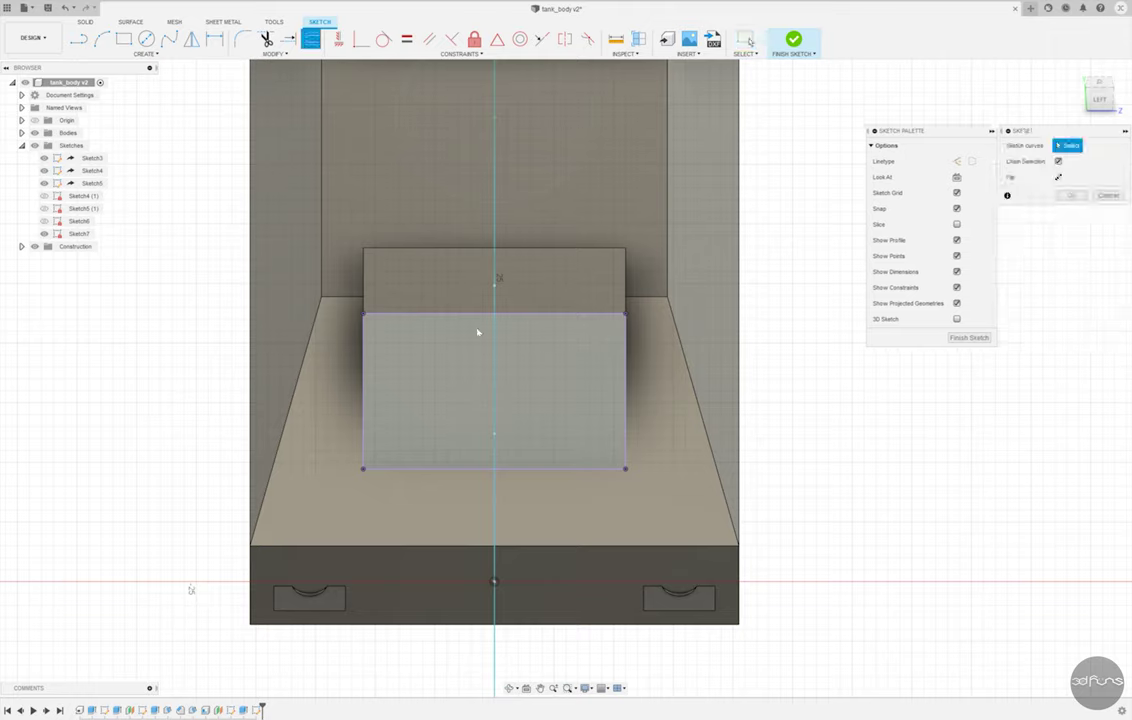
pyautogui.click(477, 314)
pyautogui.write('-1')
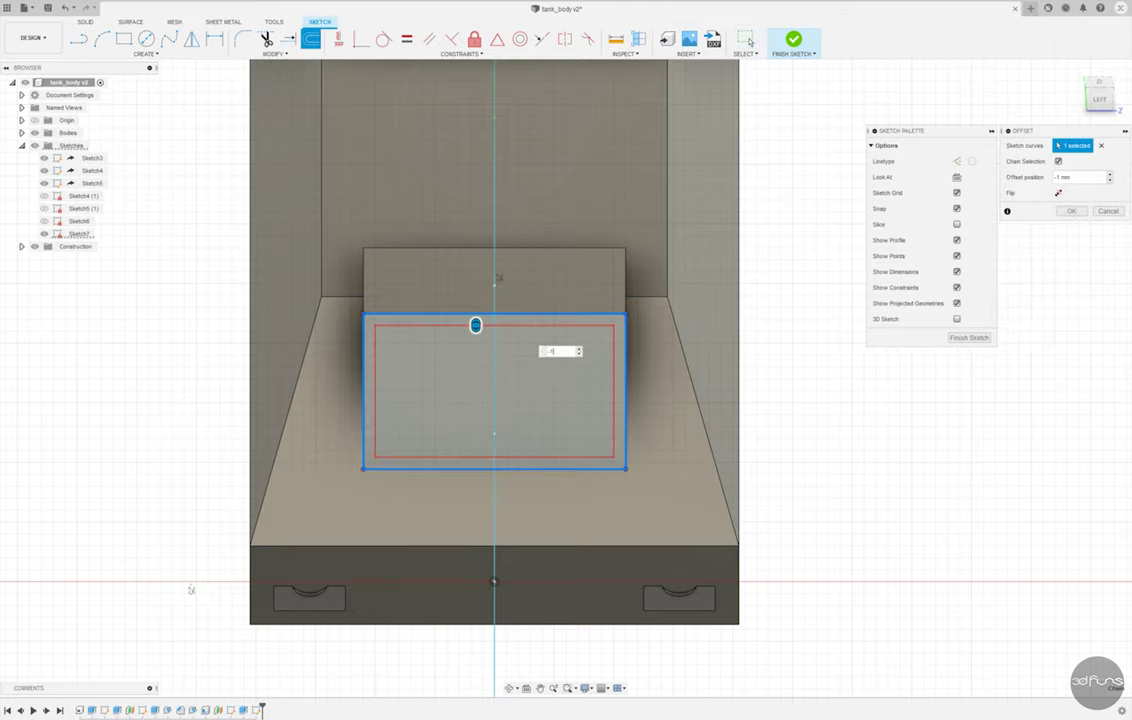
pyautogui.click(1071, 211)
pyautogui.click(793, 38)
# - Extrude the inner window profile -0.5 mm into the cabin
pyautogui.press('e')
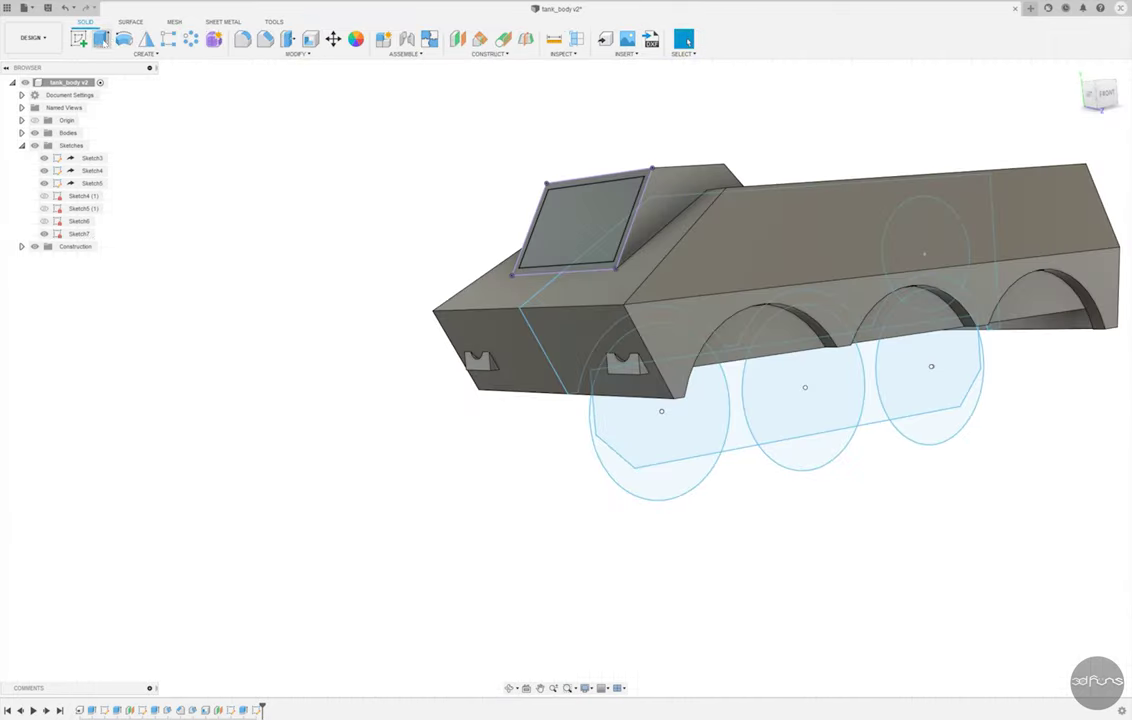
pyautogui.click(583, 215)
pyautogui.write('-0.5')
pyautogui.press('Return')
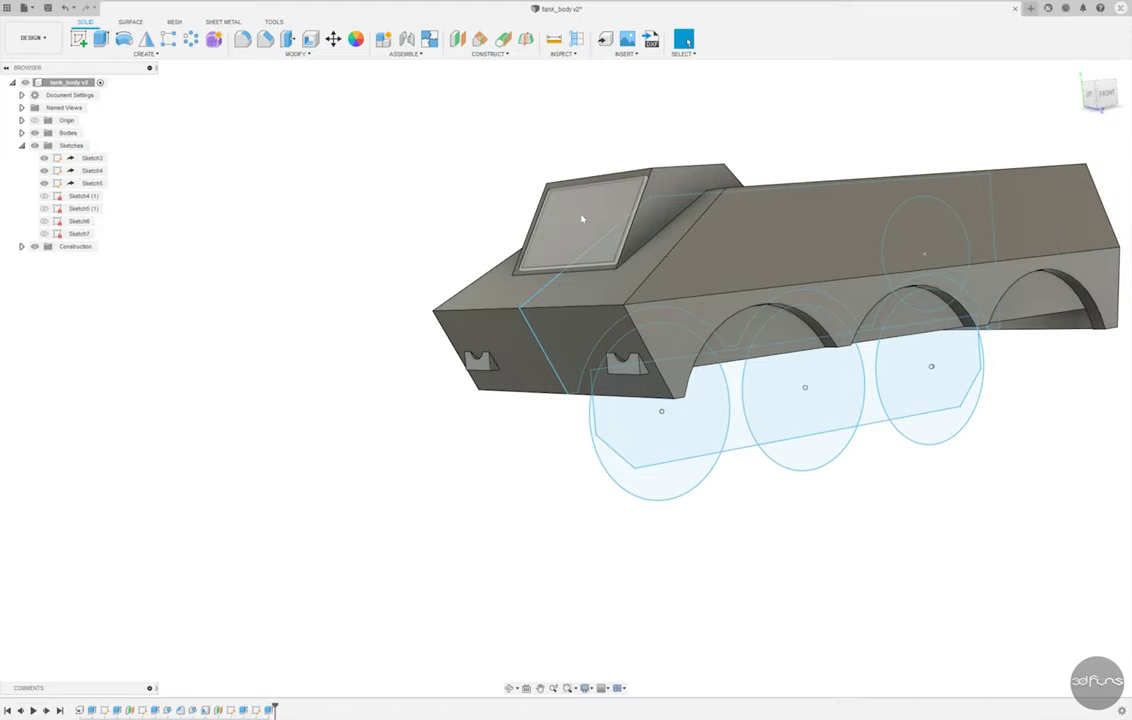
# - Start a sketch on the hull side plane and project the cabin's sloped side face
pyautogui.scroll(3, 443, 214)
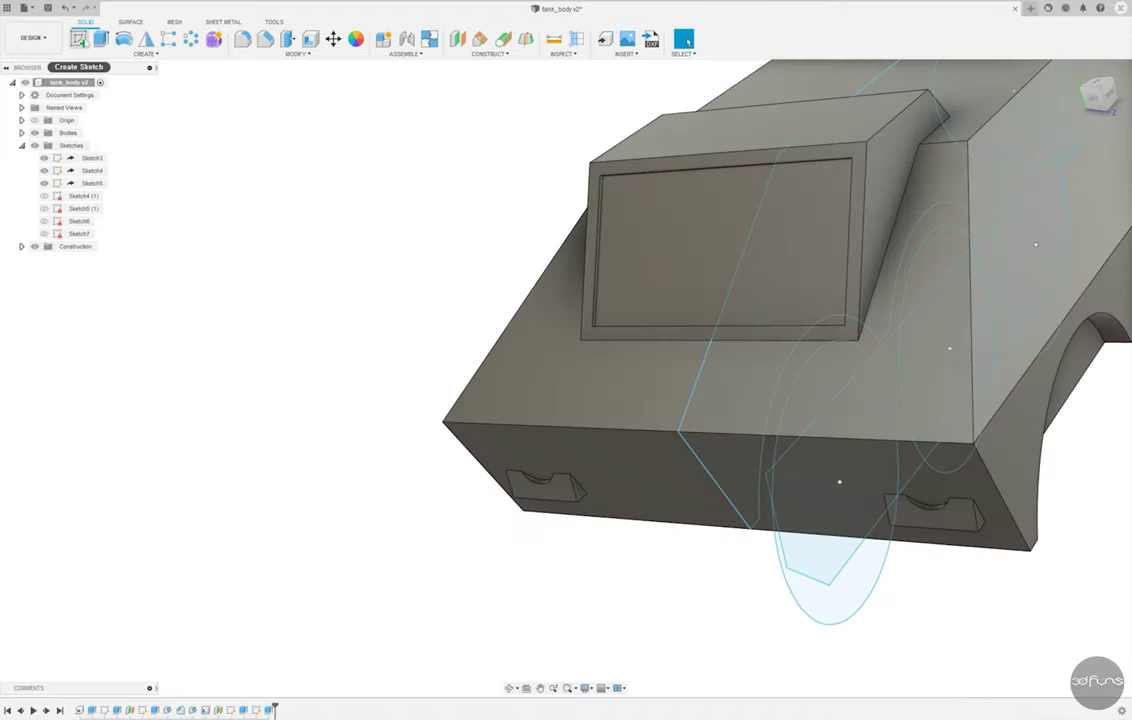
pyautogui.click(78, 38)
pyautogui.click(313, 348)
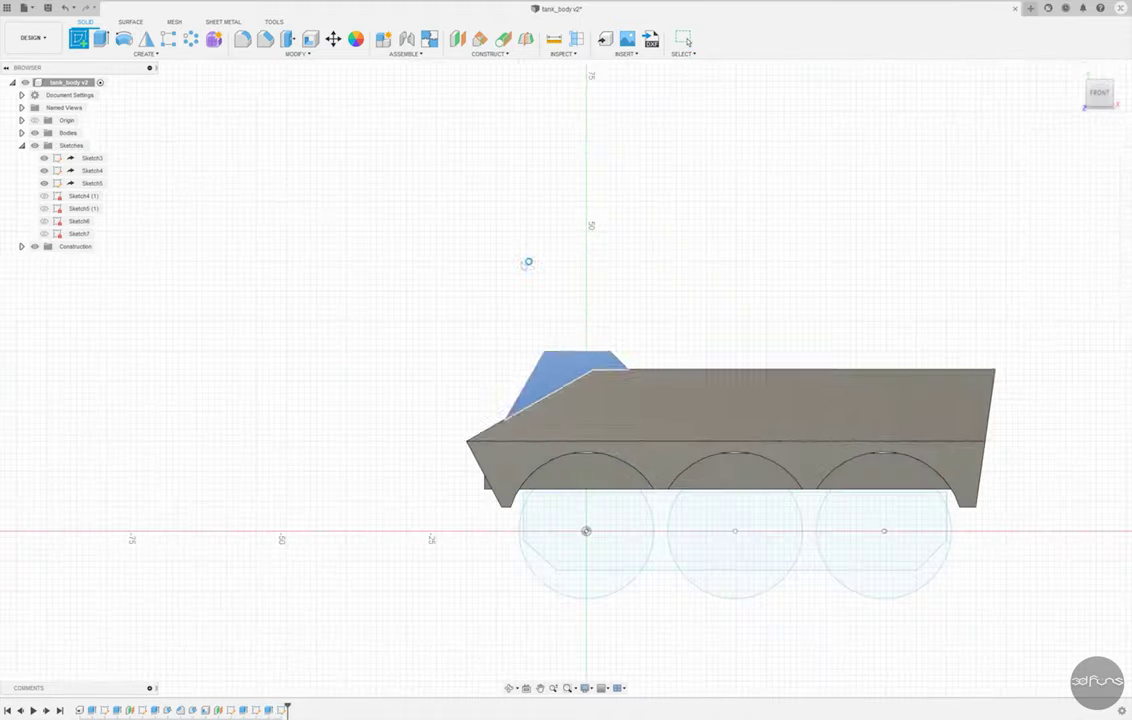
pyautogui.click(145, 53)
pyautogui.moveTo(100, 240)
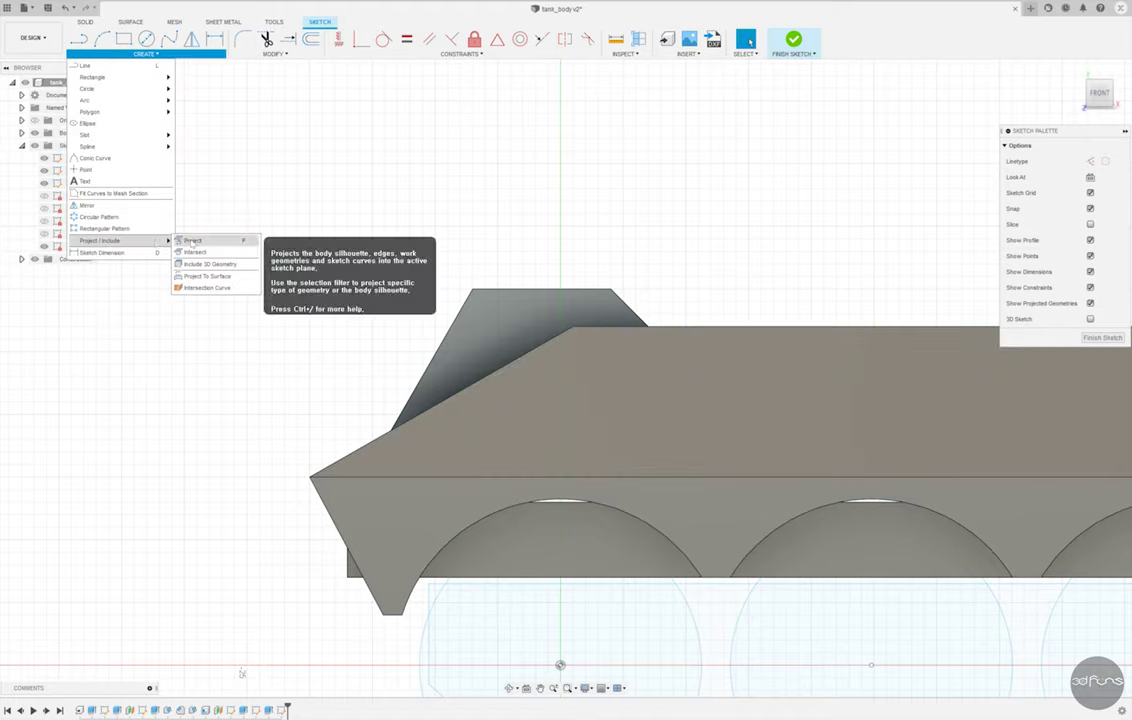
pyautogui.click(192, 240)
pyautogui.click(476, 346)
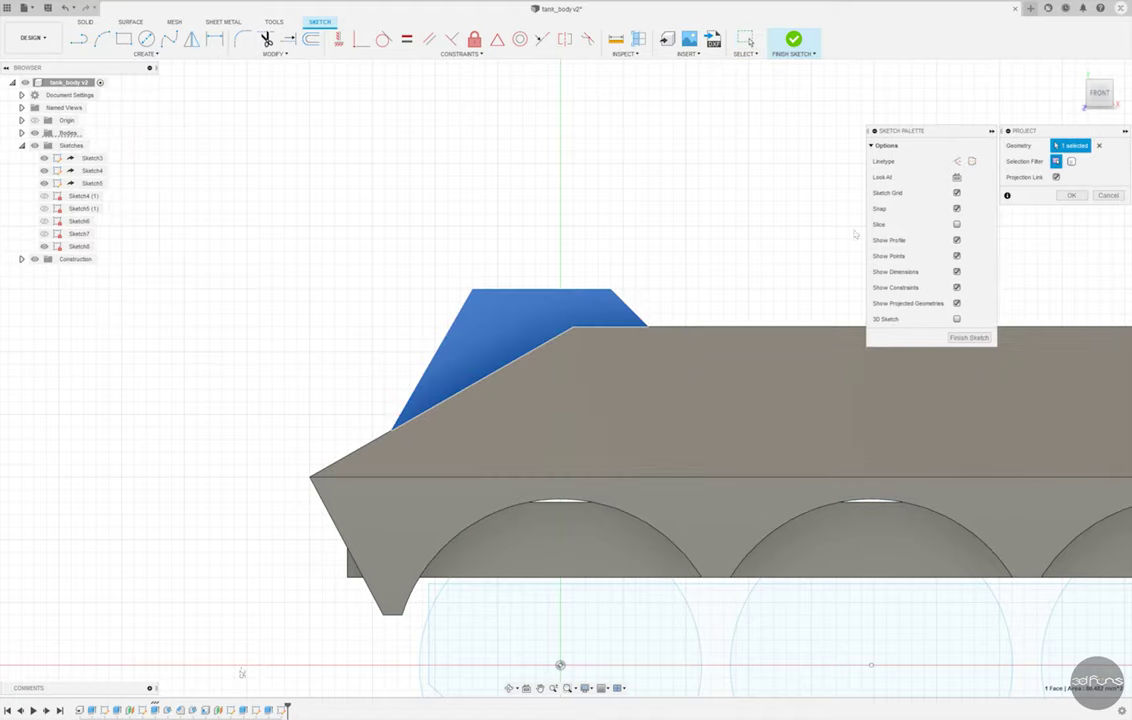
pyautogui.click(1070, 195)
pyautogui.scroll(3, 610, 330)
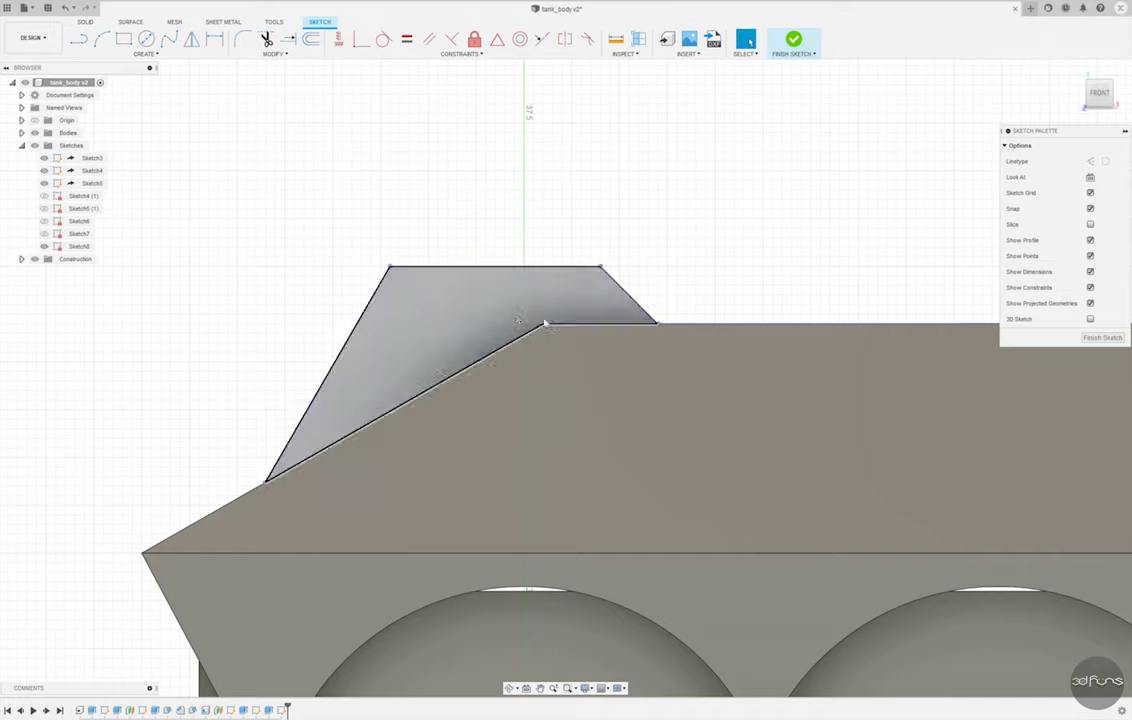
pyautogui.click(455, 125)
# - Offset the triangle outline 1 mm inward and extend a line to close its corner
pyautogui.press('o')
pyautogui.click(375, 293)
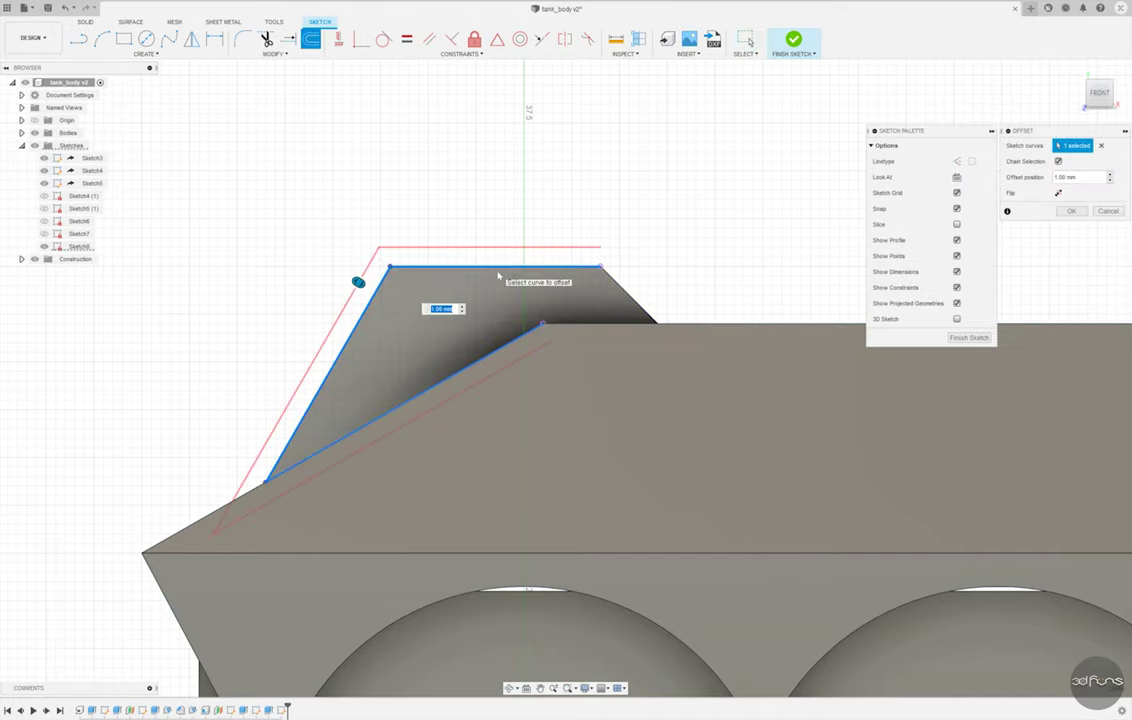
pyautogui.press('Return')
pyautogui.click(288, 40)
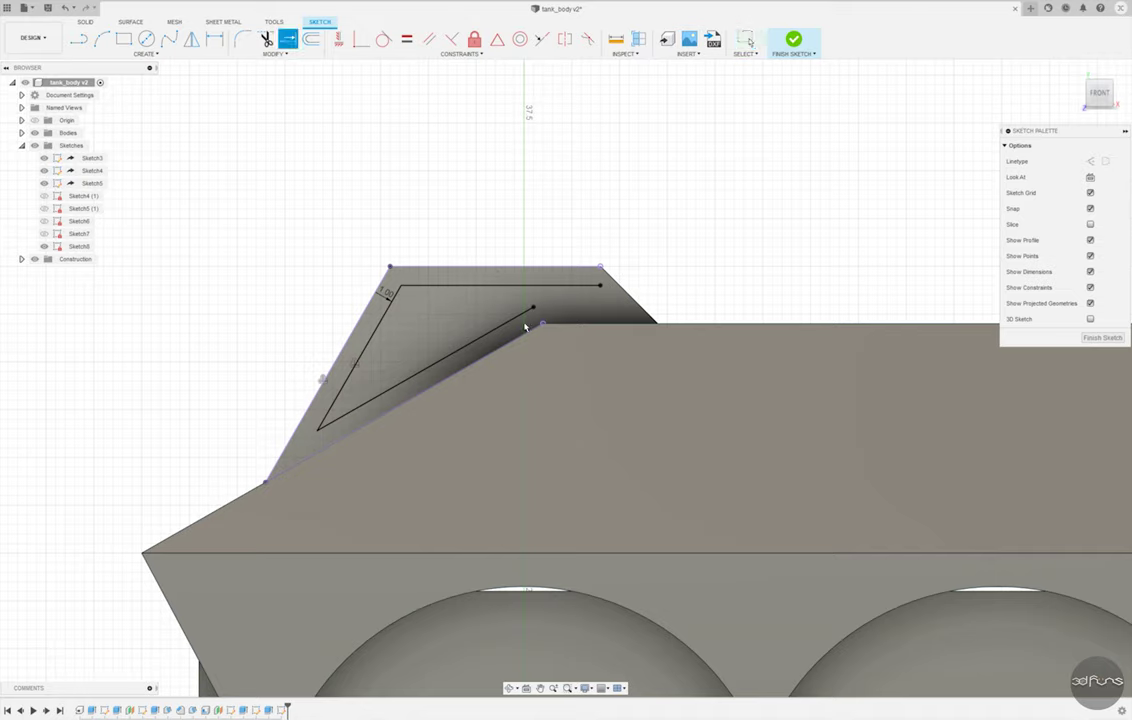
pyautogui.click(590, 292)
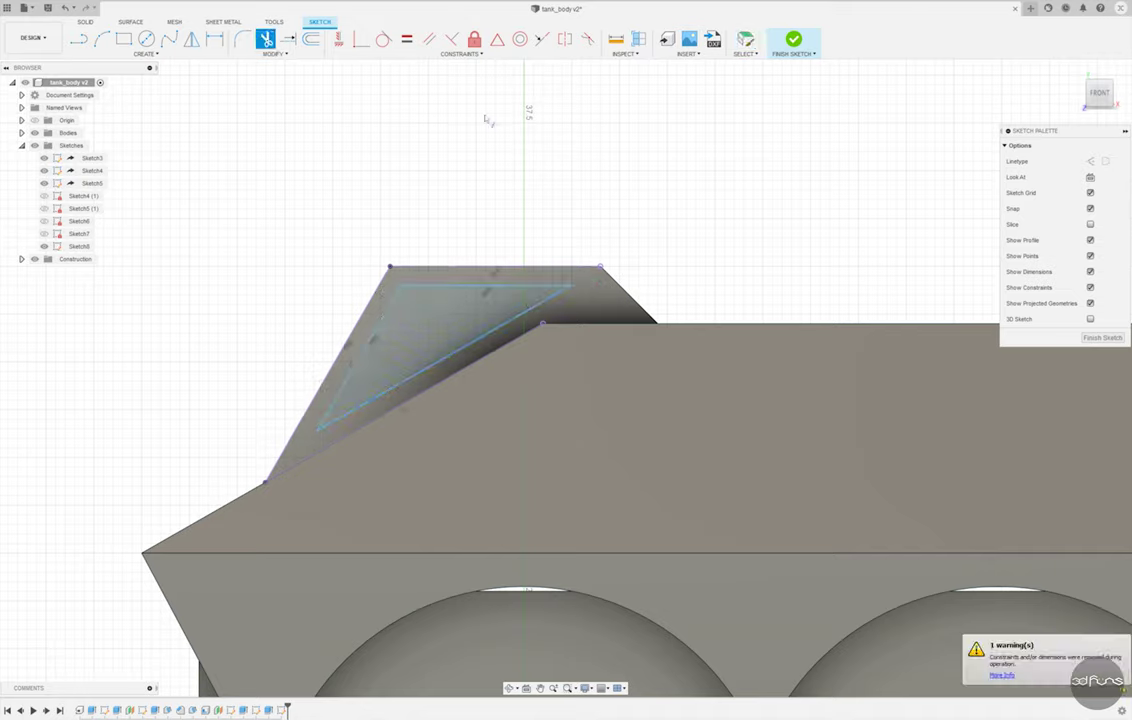
# - Dimension the 1.00 mm top and slanted gaps of the inner triangle and finish the sketch
pyautogui.press('d')
pyautogui.click(466, 268)
pyautogui.click(706, 286)
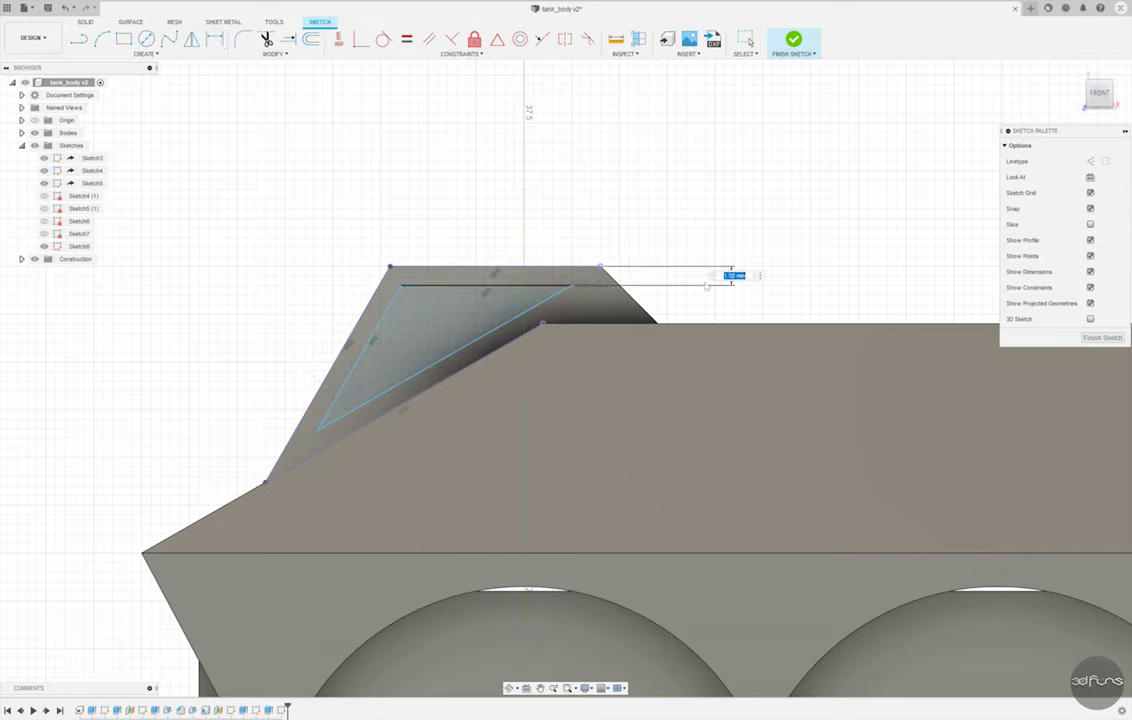
pyautogui.press('Return')
pyautogui.click(386, 308)
pyautogui.click(410, 255)
pyautogui.click(437, 375)
pyautogui.click(606, 314)
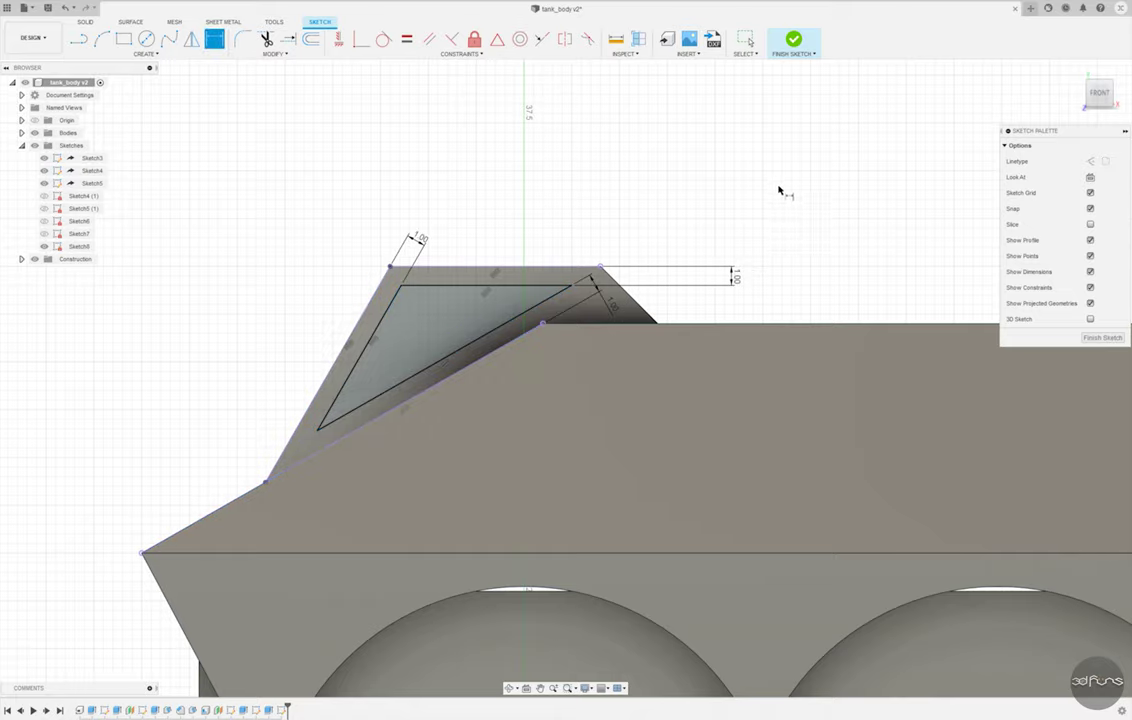
pyautogui.click(793, 40)
pyautogui.press('e')
pyautogui.keyDown('shift'); pyautogui.moveTo(480, 300); pyautogui.dragTo(590, 352, button='middle'); pyautogui.keyUp('shift')
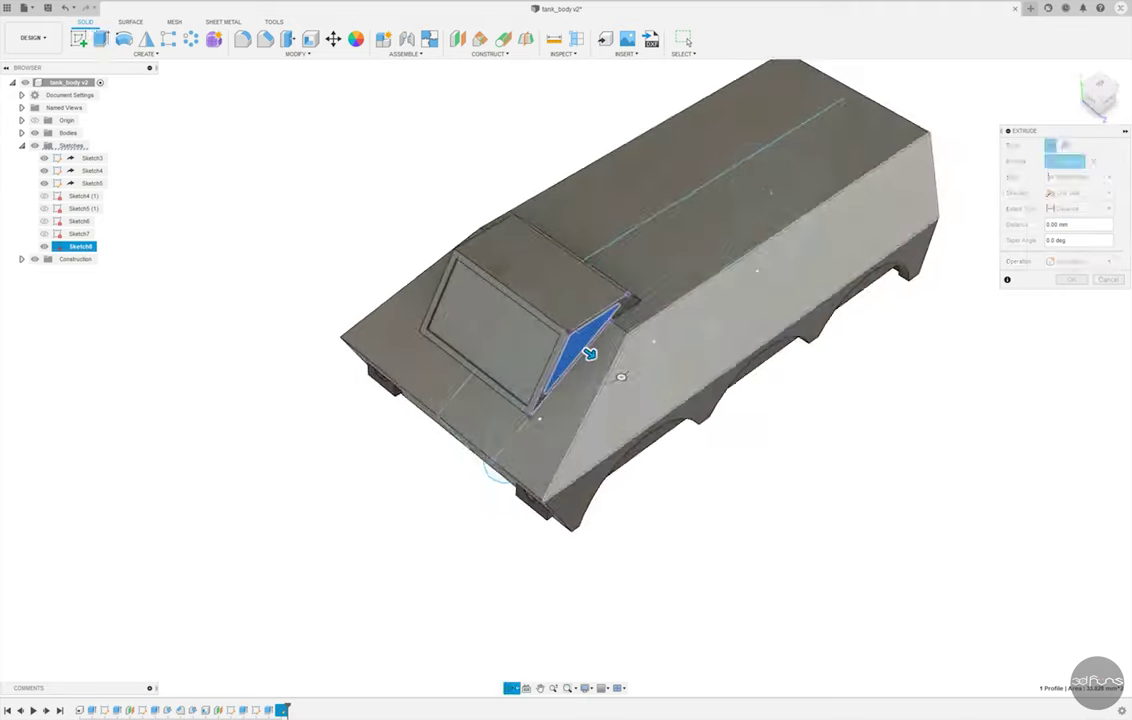
# - Recess the triangle panel and mirror its face across the mid plane
pyautogui.press('Return')
pyautogui.click(146, 38)
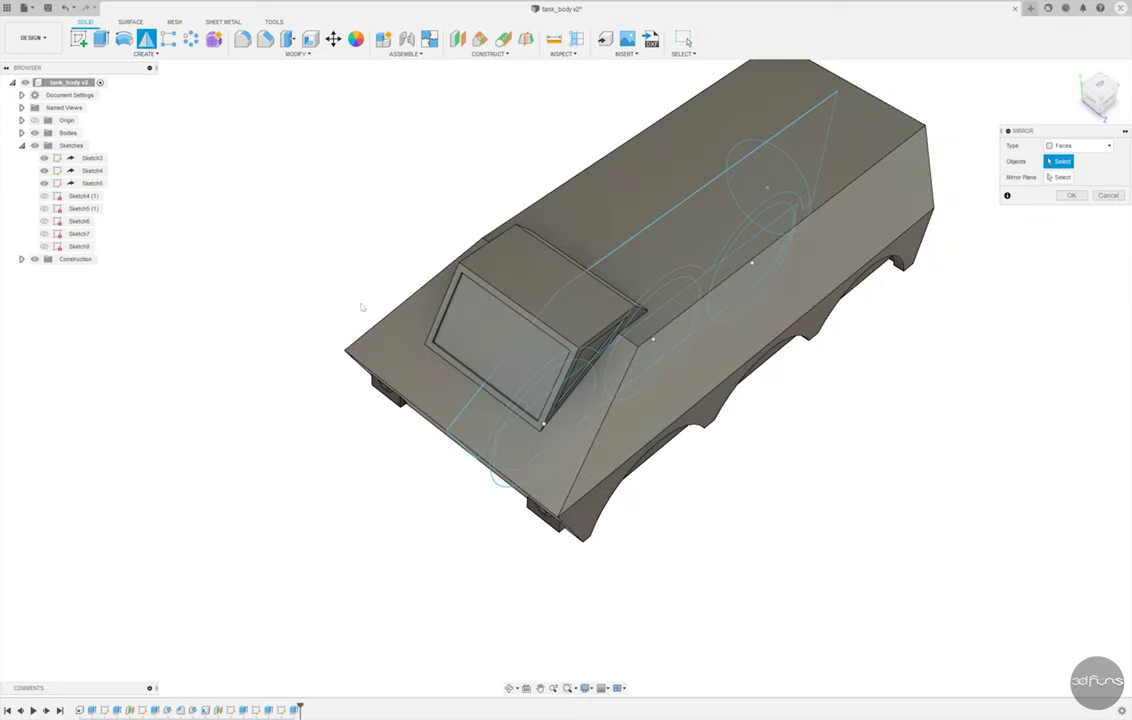
pyautogui.scroll(5, 588, 360)
pyautogui.click(587, 354)
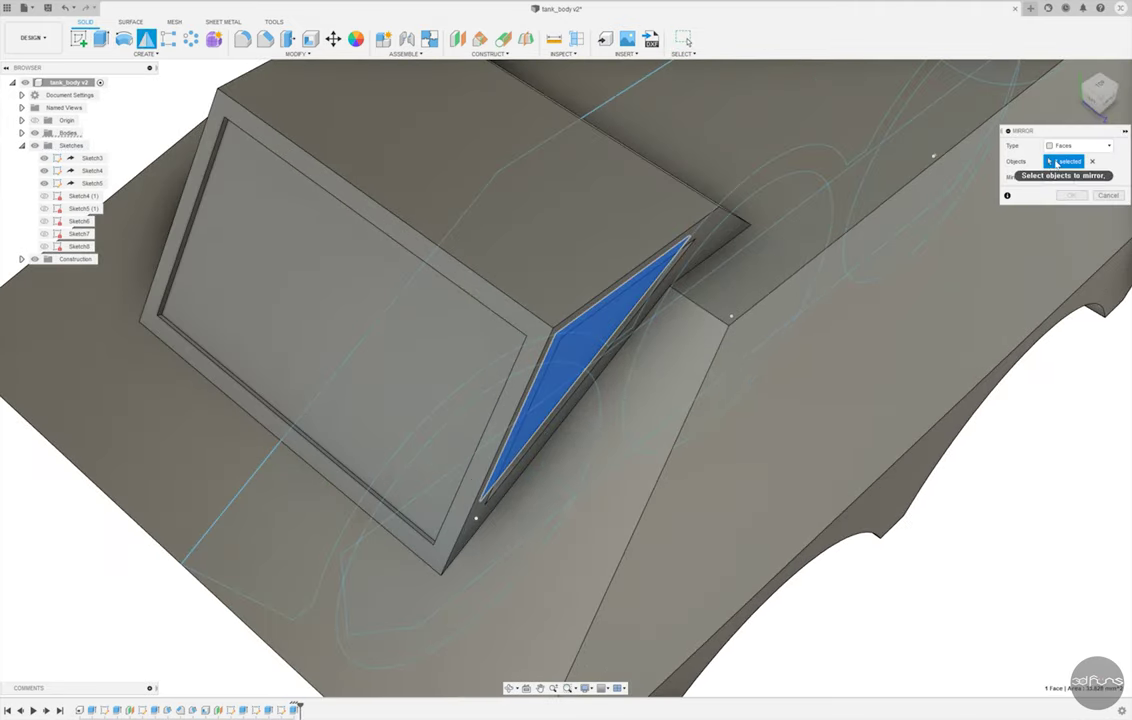
pyautogui.scroll(-5, 589, 400)
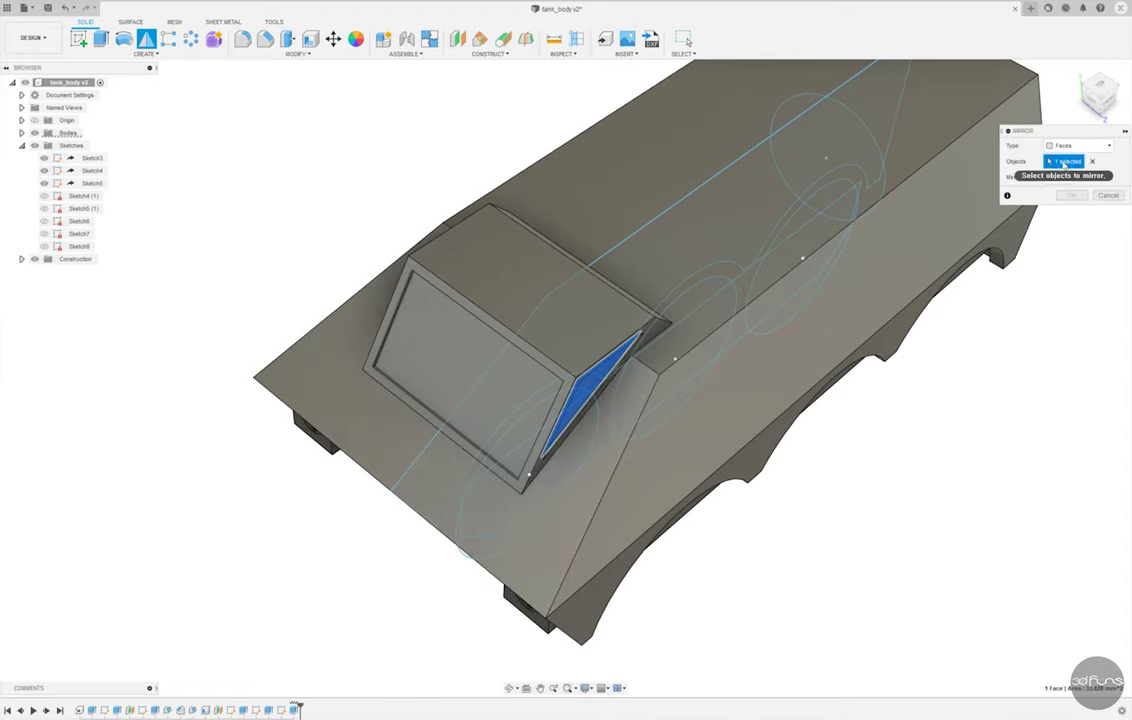
pyautogui.click(1060, 177)
pyautogui.scroll(-3, 543, 472)
pyautogui.moveTo(543, 472)
pyautogui.keyDown('shift'); pyautogui.mouseDown(button='middle')
pyautogui.moveTo(520, 362)
pyautogui.moveTo(482, 330)
pyautogui.moveTo(600, 300)
pyautogui.mouseUp(button='middle'); pyautogui.keyUp('shift')
pyautogui.click(482, 330)
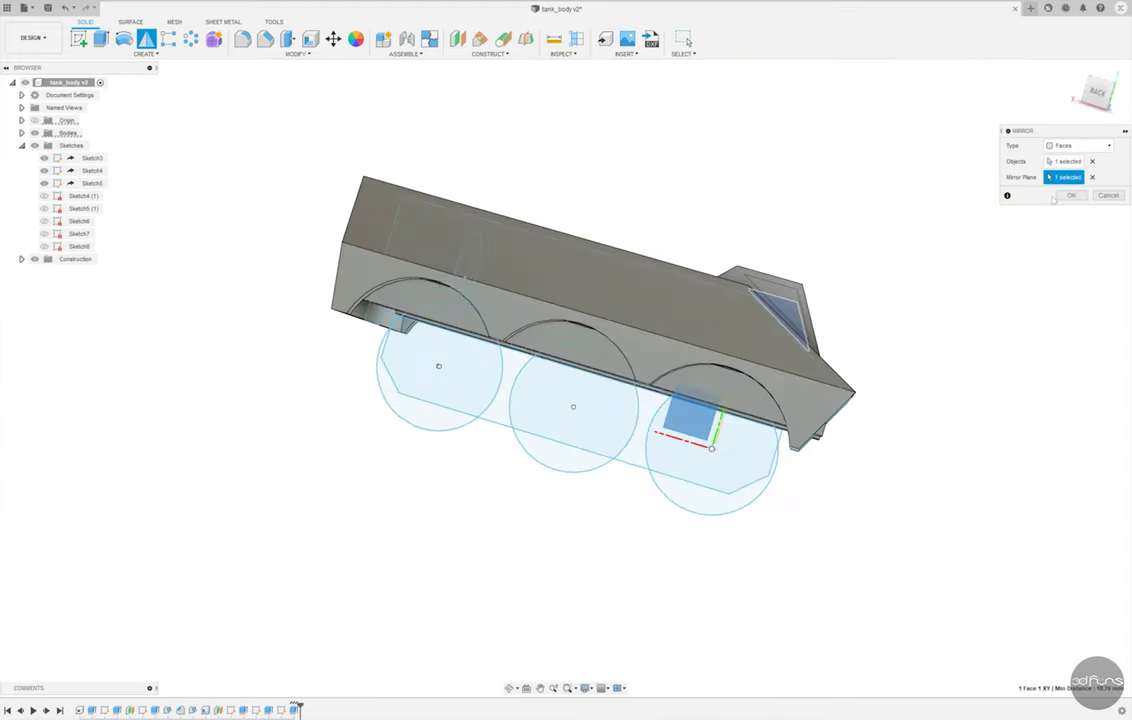
pyautogui.click(1070, 195)
pyautogui.keyDown('shift'); pyautogui.moveTo(877, 286); pyautogui.dragTo(820, 300, button='middle'); pyautogui.keyUp('shift')
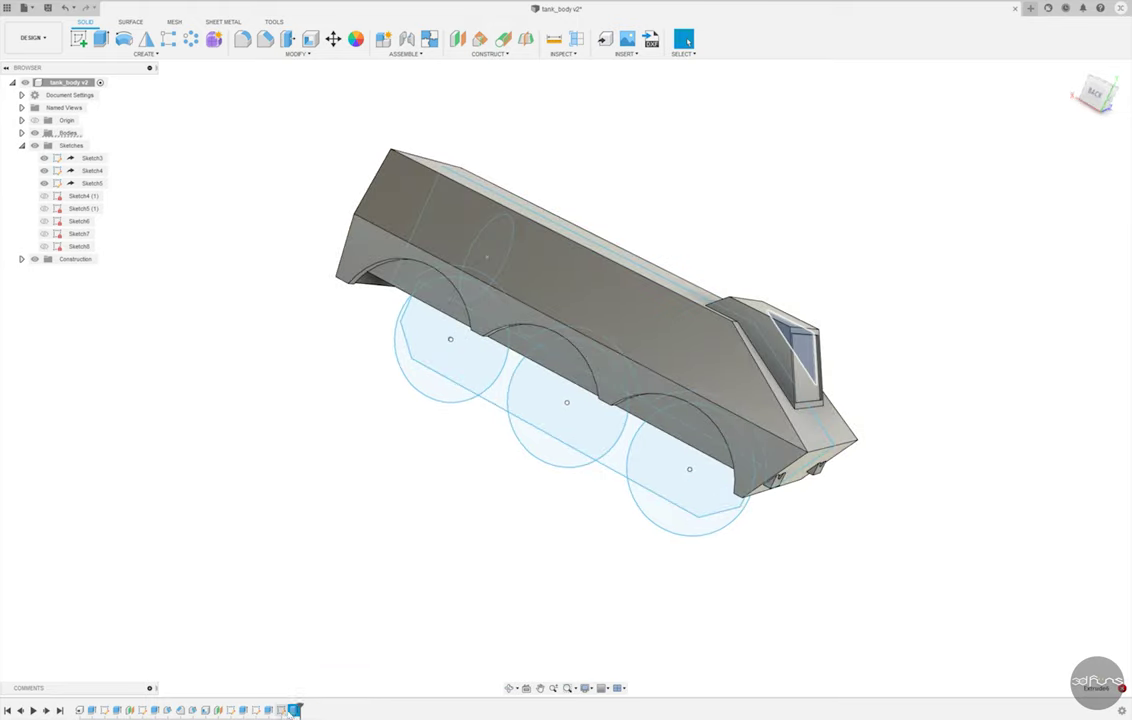
# - Begin a Features-type mirror of the triangle recess, choosing the mirror plane
pyautogui.click(146, 39)
pyautogui.click(1078, 146)
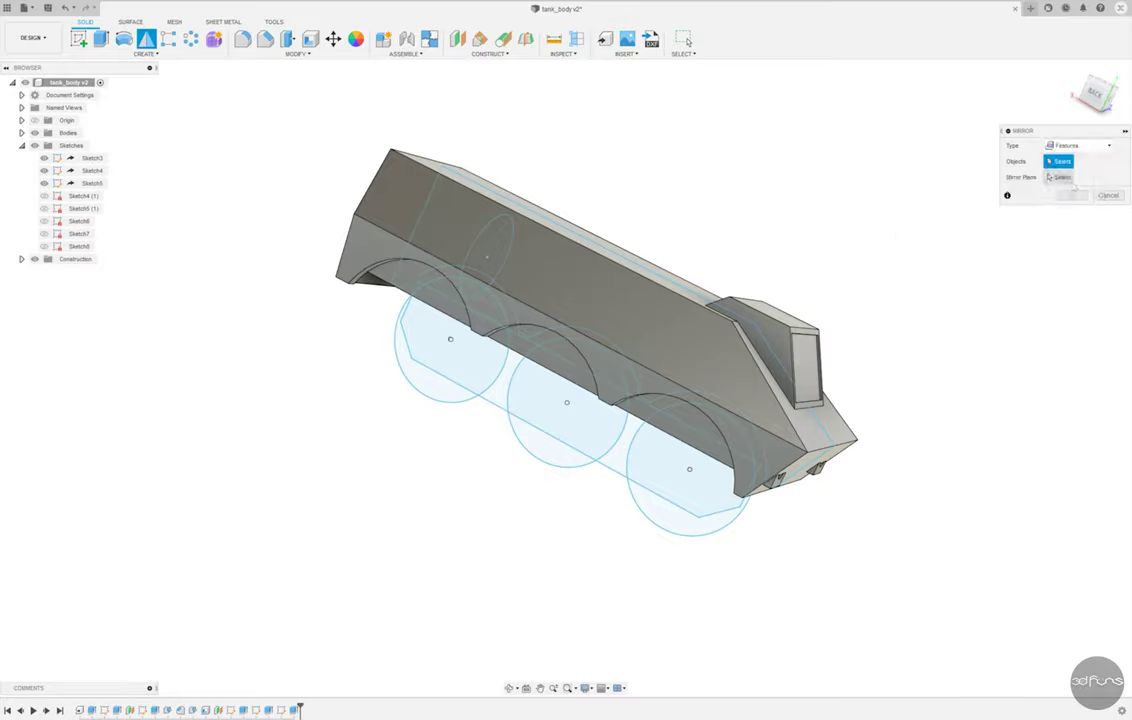
pyautogui.click(1070, 183)
pyautogui.moveTo(708, 208)
pyautogui.keyDown('shift'); pyautogui.mouseDown(button='middle')
pyautogui.moveTo(338, 204)
pyautogui.moveTo(404, 222)
pyautogui.mouseUp(button='middle'); pyautogui.keyUp('shift')
pyautogui.click(404, 220)
pyautogui.click(493, 455)
# - Confirm the feature mirror and save a new version of the tank body
pyautogui.moveTo(493, 455)
pyautogui.keyDown('shift'); pyautogui.mouseDown(button='middle')
pyautogui.moveTo(914, 197)
pyautogui.moveTo(325, 545)
pyautogui.moveTo(184, 518)
pyautogui.mouseUp(button='middle'); pyautogui.keyUp('shift')
pyautogui.press('Return')
pyautogui.hotkey('ctrl', 's')
pyautogui.press('Return')
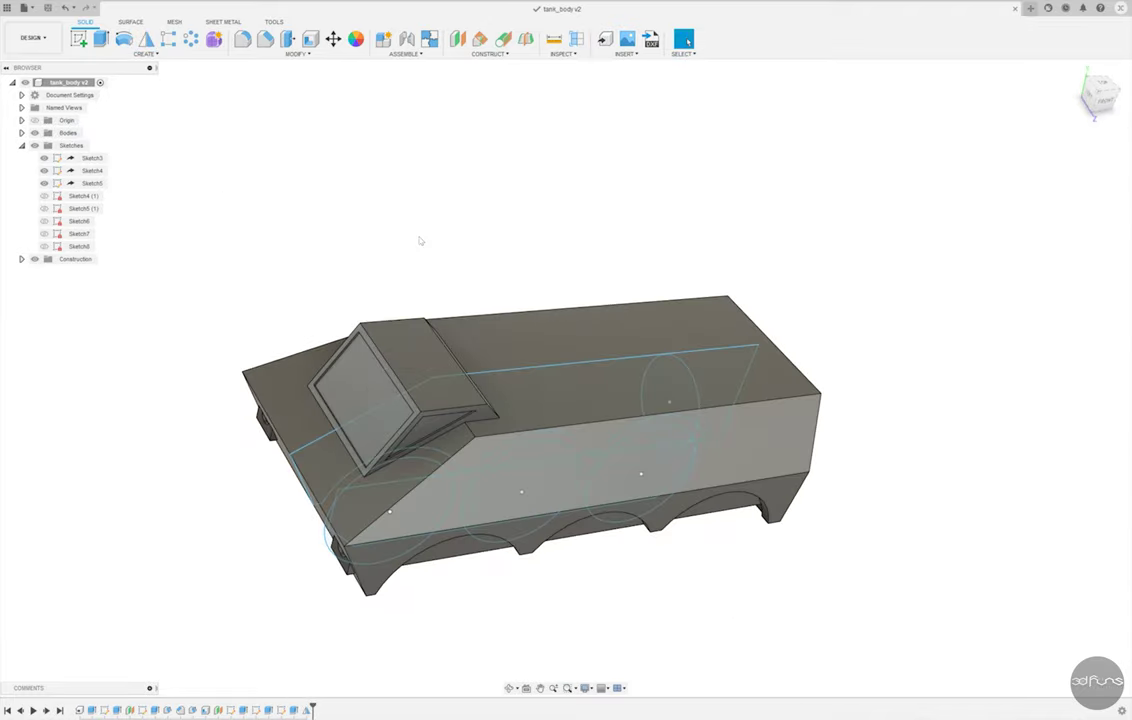
# - Show Sketch6 and cut its two circle profiles -5 mm into the front brackets
pyautogui.keyDown('shift'); pyautogui.moveTo(267, 401); pyautogui.dragTo(248, 397, button='middle'); pyautogui.keyUp('shift')
pyautogui.scroll(5, 297, 445)
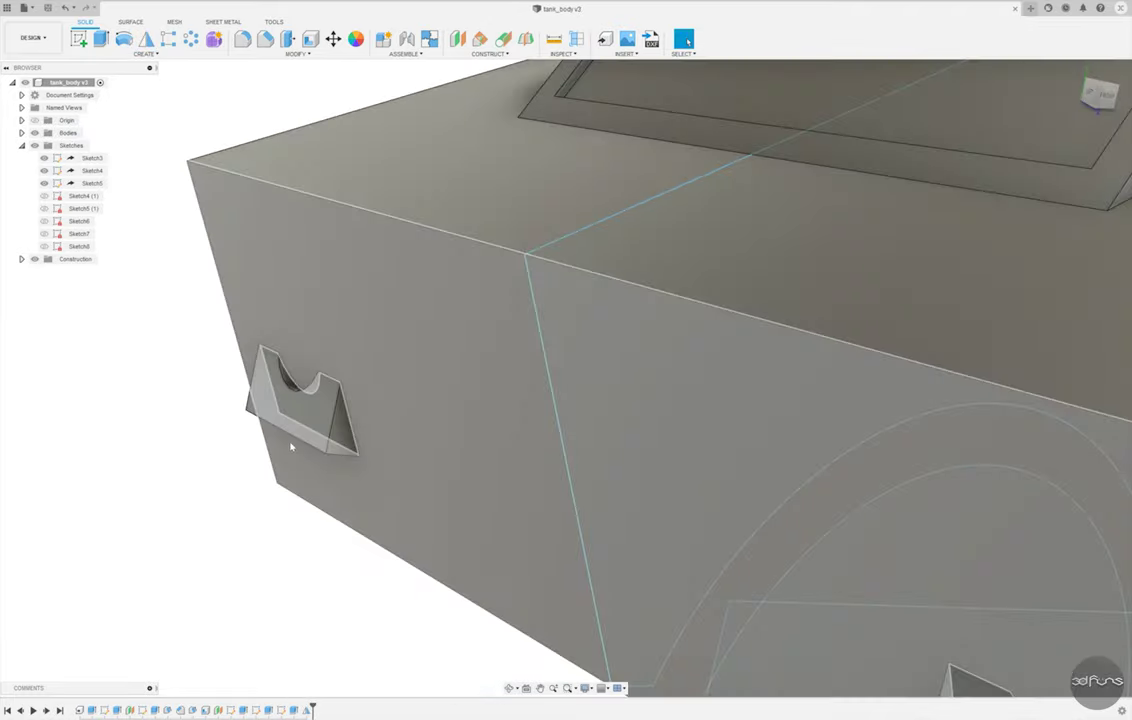
pyautogui.scroll(3, 298, 379)
pyautogui.click(44, 220)
pyautogui.click(102, 40)
pyautogui.click(302, 345)
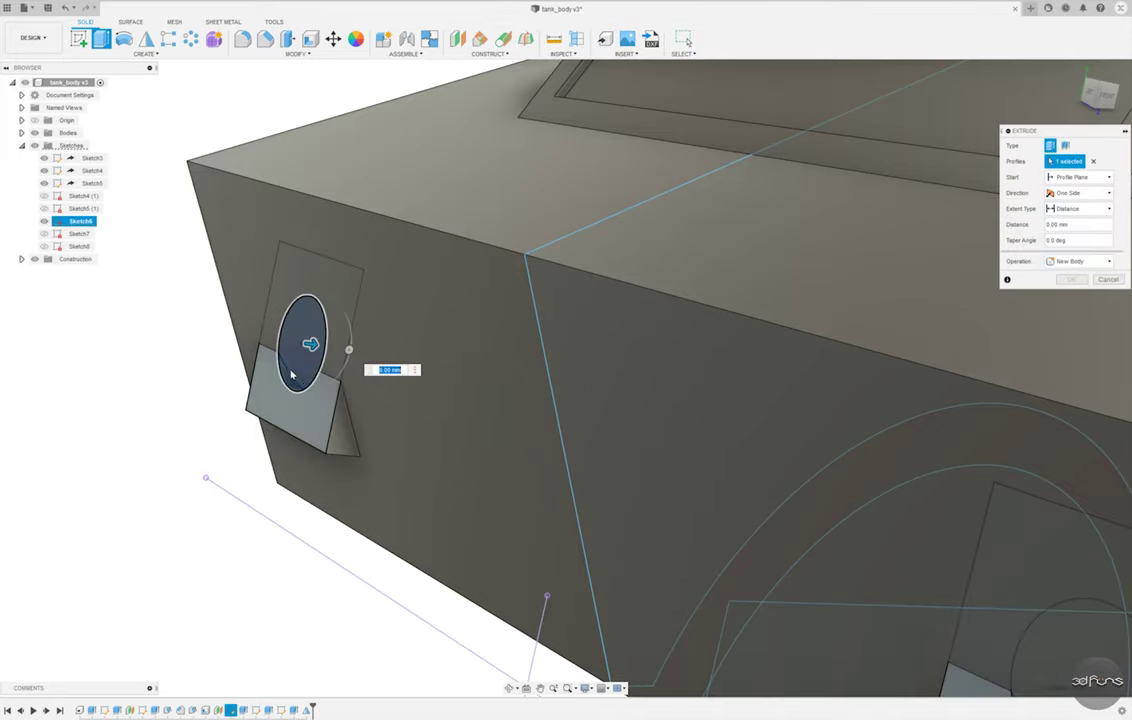
pyautogui.scroll(-5, 300, 350)
pyautogui.click(452, 440)
pyautogui.write('-5')
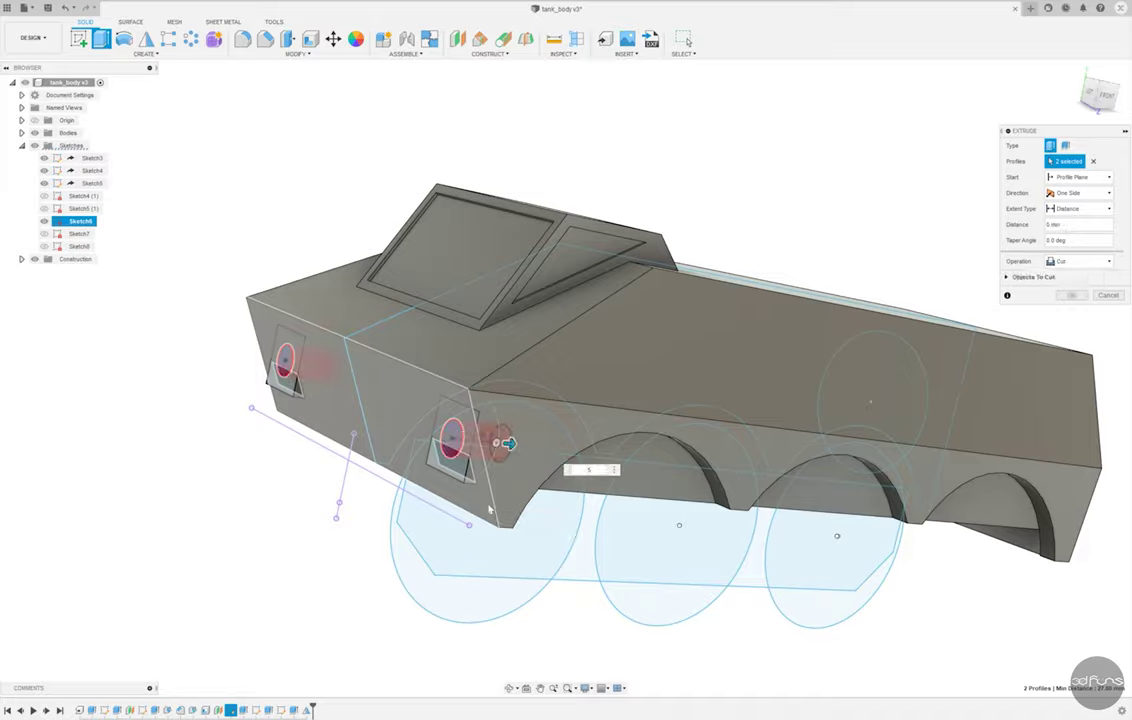
pyautogui.press('Return')
# - Orbit beneath the front end and select the bracket extrusion feature
pyautogui.moveTo(852, 264)
pyautogui.keyDown('shift'); pyautogui.mouseDown(button='middle')
pyautogui.moveTo(260, 240)
pyautogui.moveTo(197, 292)
pyautogui.moveTo(190, 283)
pyautogui.moveTo(172, 331)
pyautogui.moveTo(192, 384)
pyautogui.mouseUp(button='middle'); pyautogui.keyUp('shift')
pyautogui.scroll(5, 507, 345)
pyautogui.keyDown('shift'); pyautogui.moveTo(505, 346); pyautogui.dragTo(609, 516, button='middle'); pyautogui.keyUp('shift')
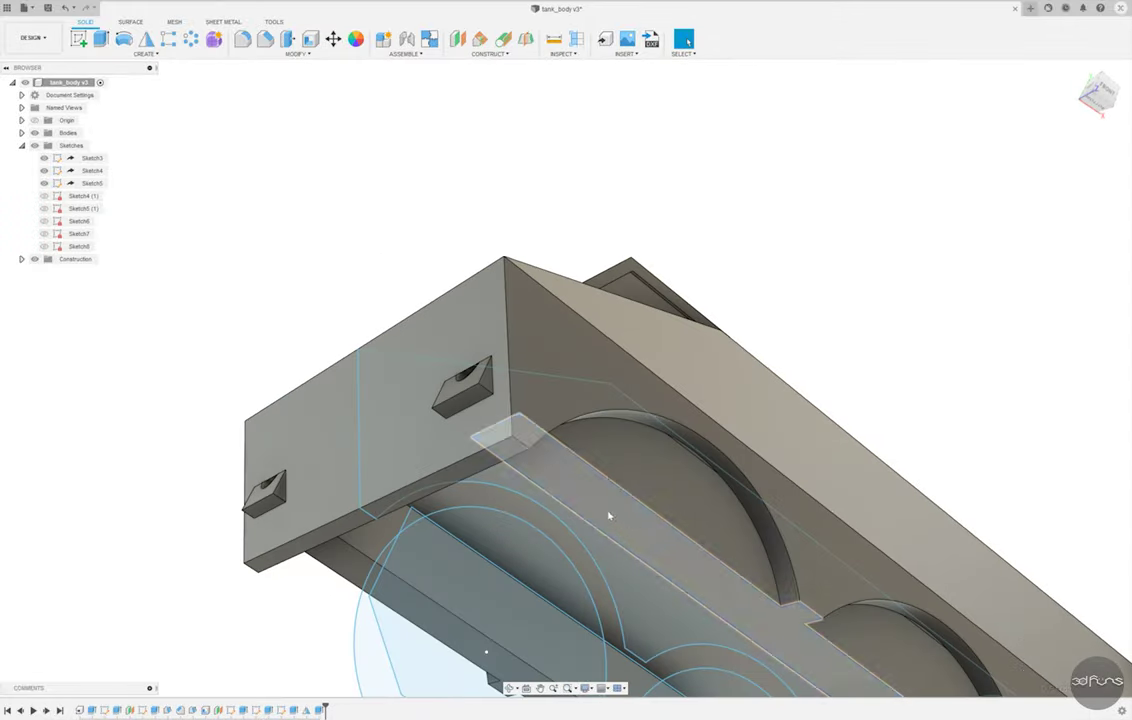
pyautogui.click(609, 516)
pyautogui.rightClick(230, 565)
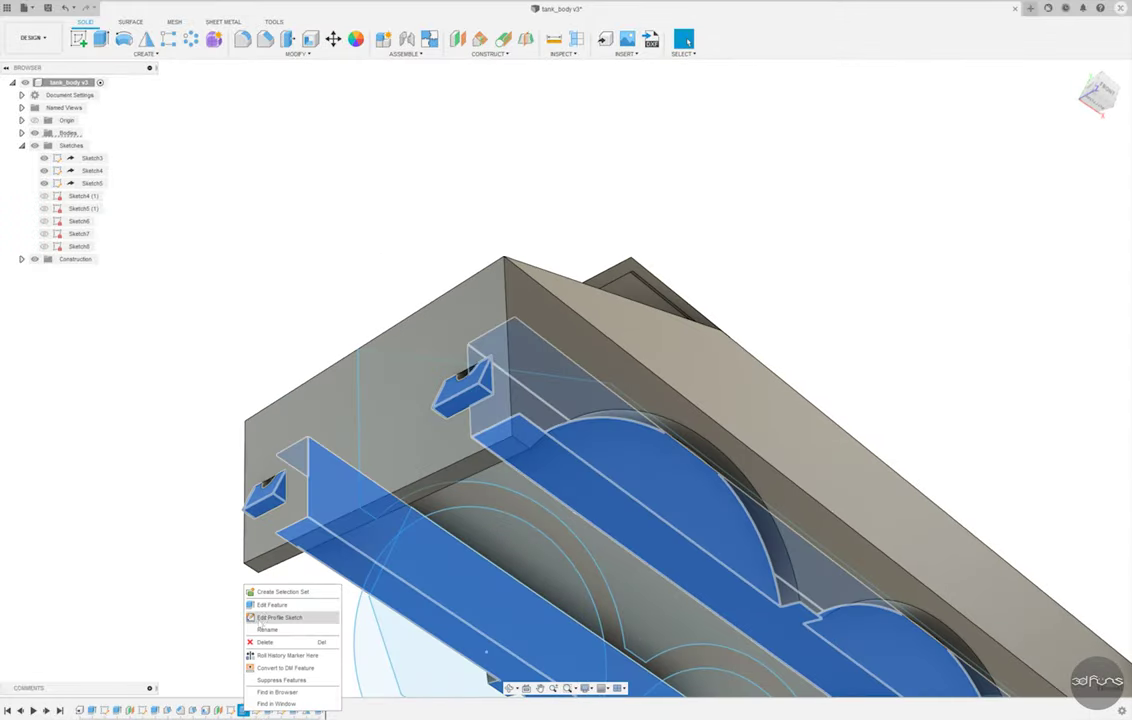
pyautogui.click(265, 612)
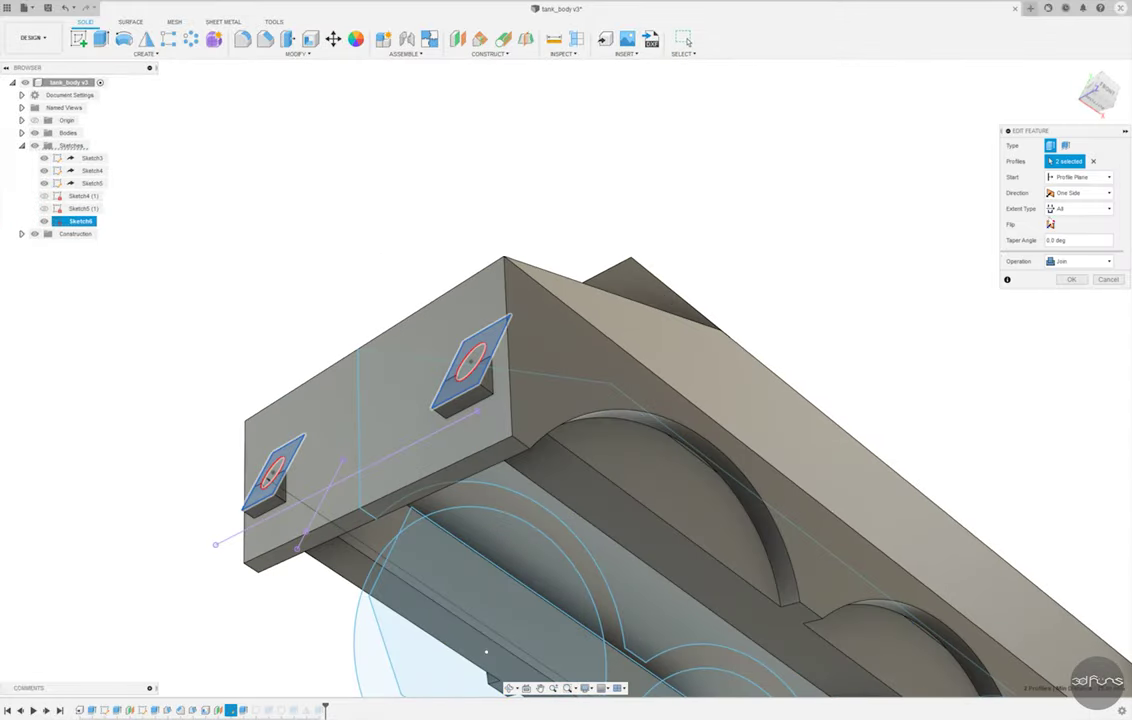
pyautogui.click(1078, 208)
pyautogui.click(1068, 224)
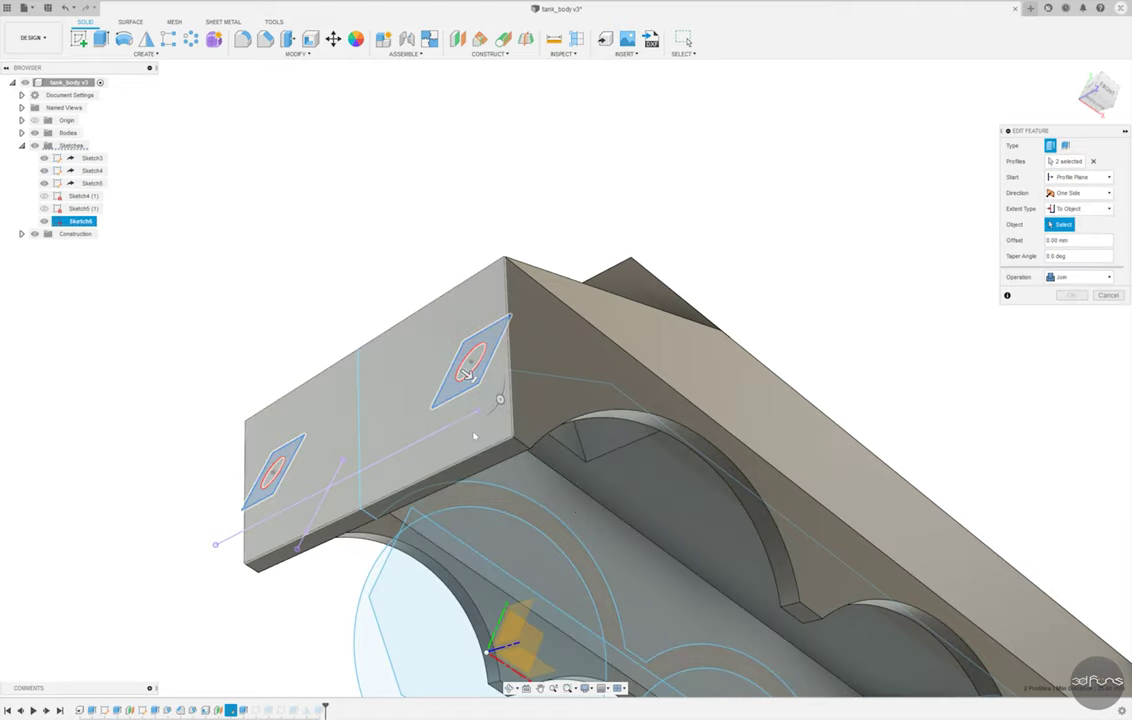
pyautogui.click(466, 374)
pyautogui.keyDown('shift'); pyautogui.moveTo(444, 358); pyautogui.dragTo(573, 247, button='middle'); pyautogui.keyUp('shift')
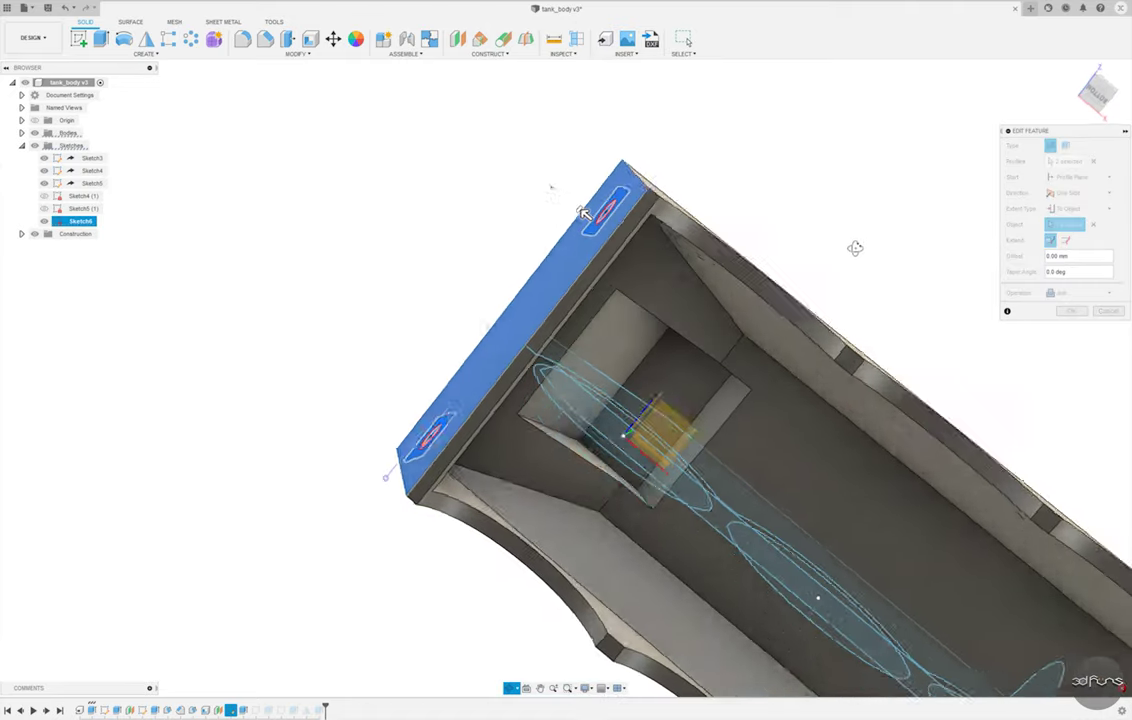
pyautogui.click(1078, 208)
pyautogui.click(1068, 192)
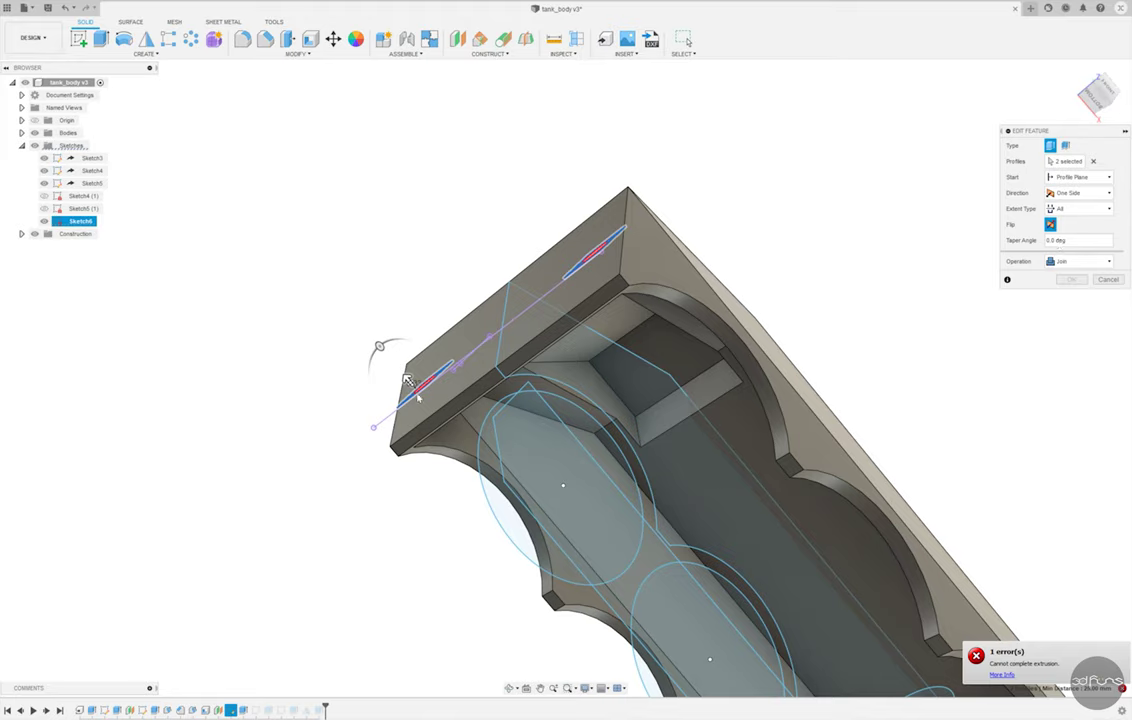
pyautogui.moveTo(408, 381); pyautogui.dragTo(628, 311)
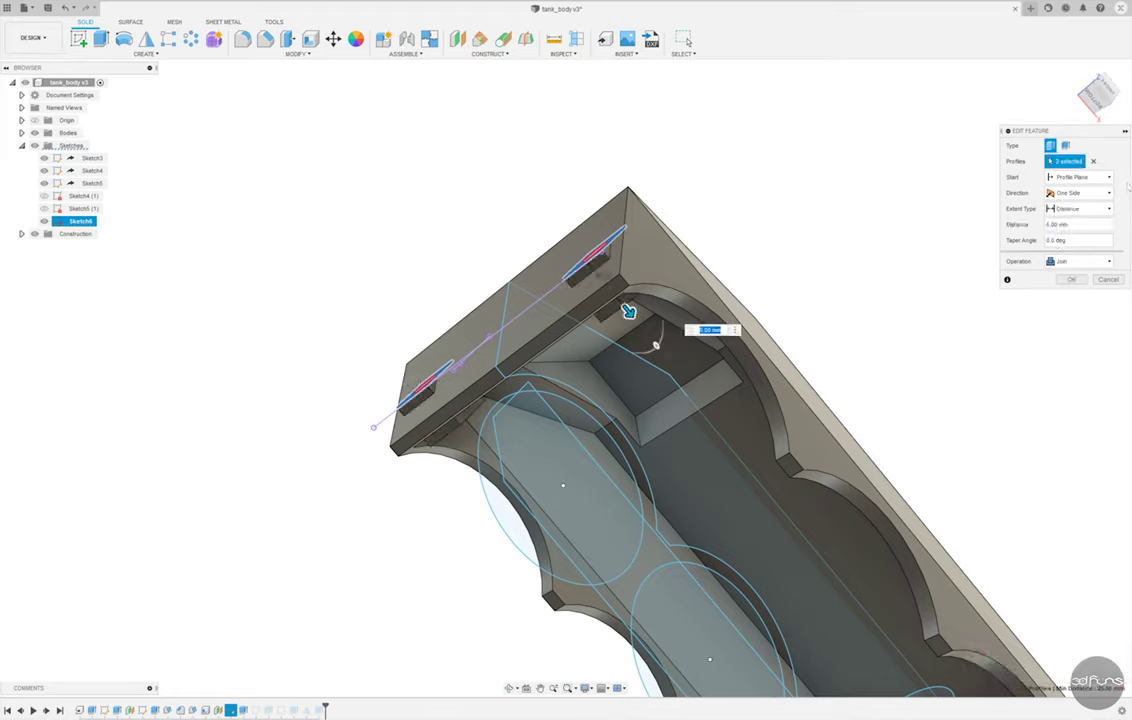
pyautogui.click(1062, 245)
pyautogui.moveTo(628, 311)
pyautogui.keyDown('shift'); pyautogui.mouseDown(button='middle')
pyautogui.moveTo(695, 289)
pyautogui.moveTo(929, 600)
pyautogui.mouseUp(button='middle'); pyautogui.keyUp('shift')
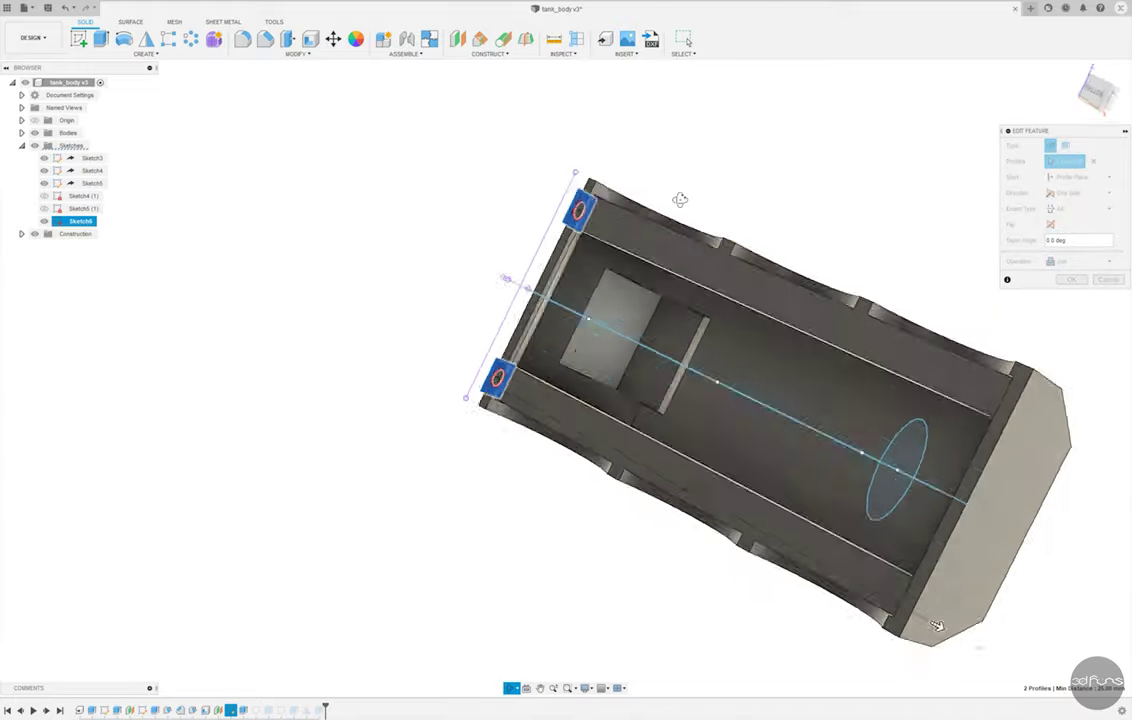
pyautogui.click(1078, 208)
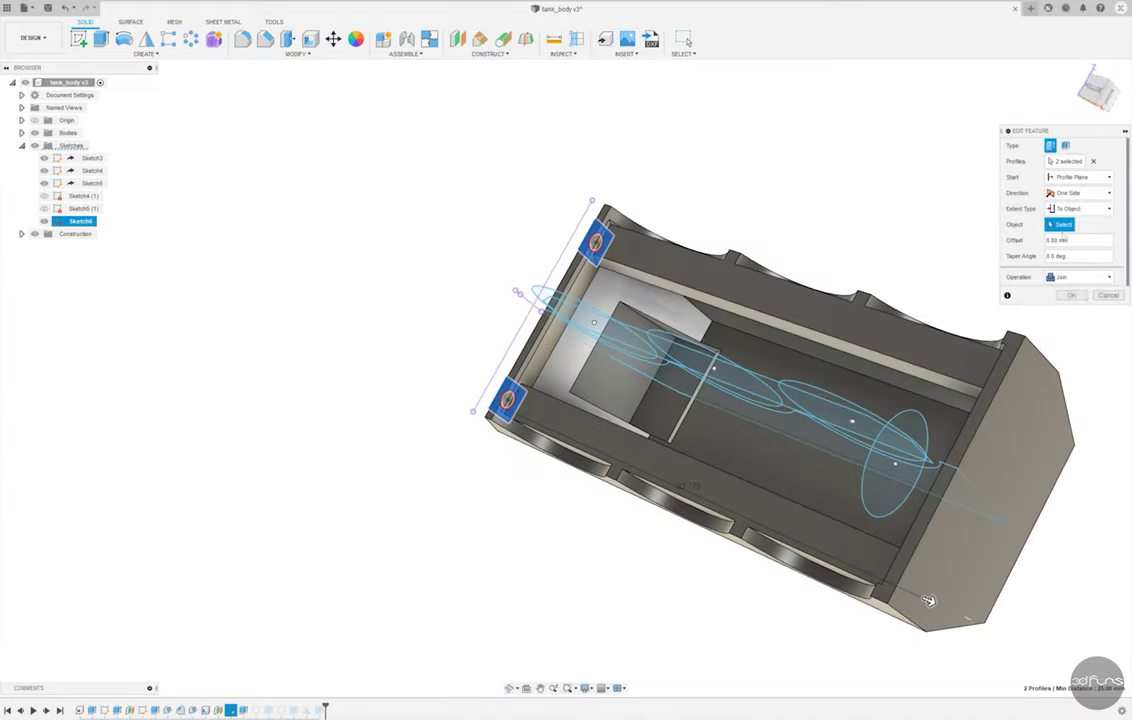
pyautogui.click(1063, 212)
pyautogui.click(1064, 211)
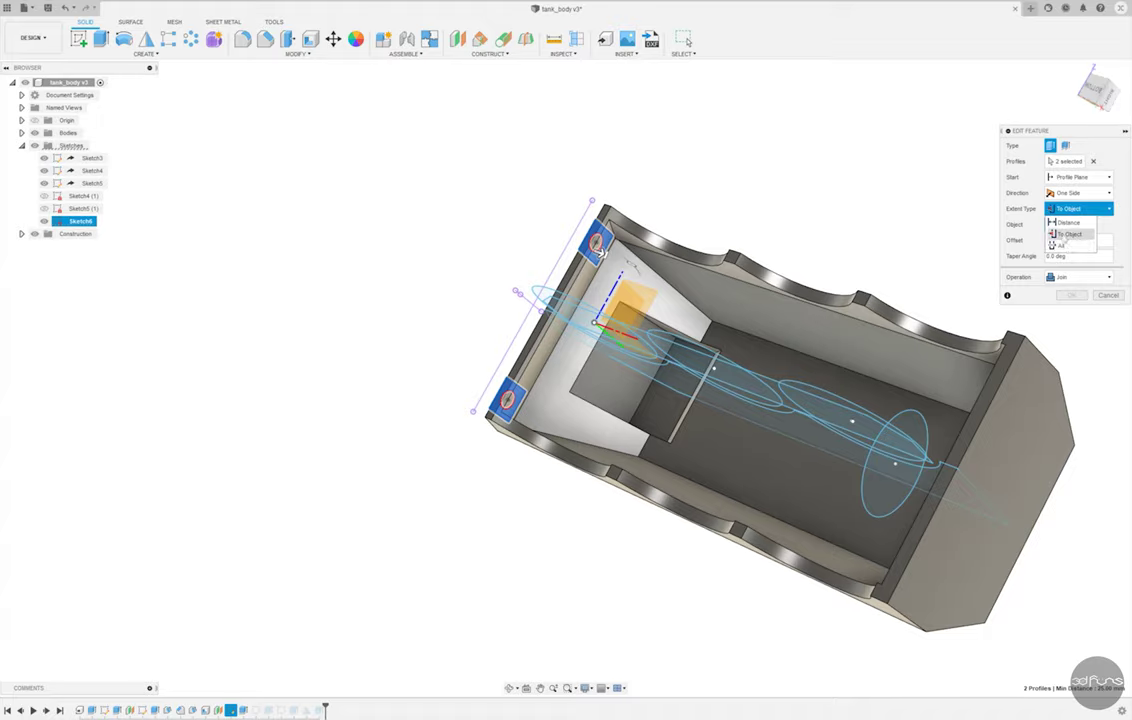
pyautogui.moveTo(603, 250)
pyautogui.keyDown('shift'); pyautogui.mouseDown(button='middle')
pyautogui.moveTo(511, 81)
pyautogui.moveTo(675, 331)
pyautogui.mouseUp(button='middle'); pyautogui.keyUp('shift')
pyautogui.press('Escape')
pyautogui.moveTo(470, 397)
pyautogui.keyDown('shift'); pyautogui.mouseDown(button='middle')
pyautogui.moveTo(486, 435)
pyautogui.moveTo(425, 341)
pyautogui.moveTo(465, 432)
pyautogui.moveTo(326, 450)
pyautogui.mouseUp(button='middle'); pyautogui.keyUp('shift')
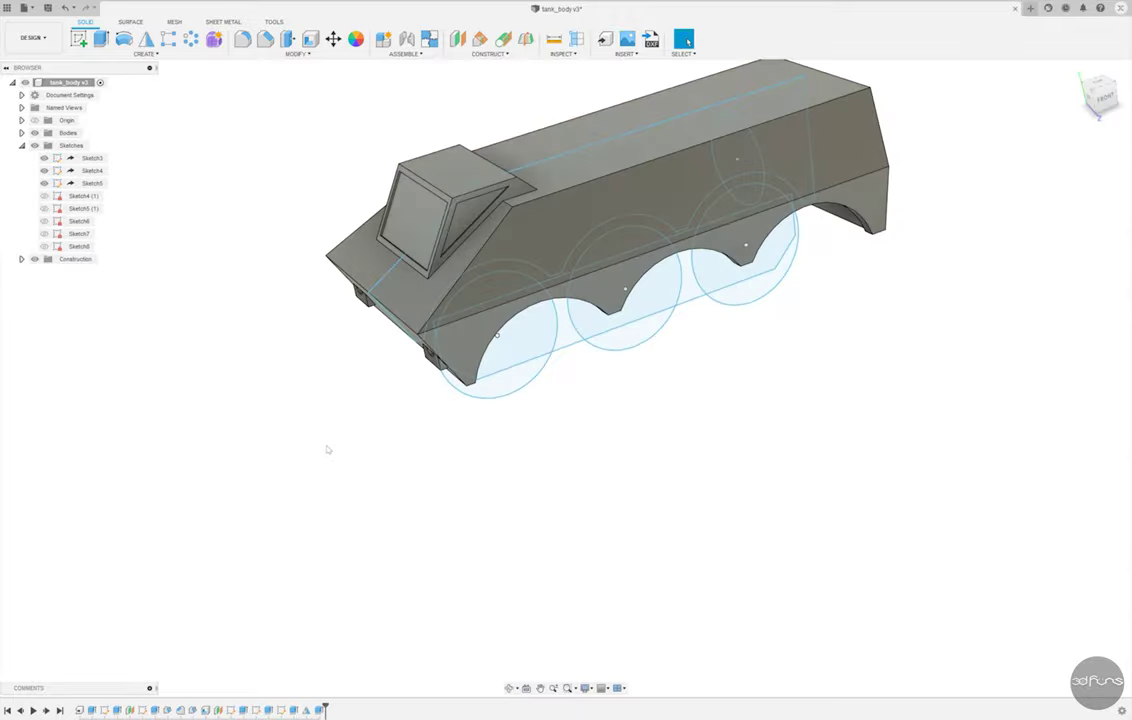
# - Start a sketch on the hull's top face and draw two concentric circles
pyautogui.scroll(-3, 320, 450)
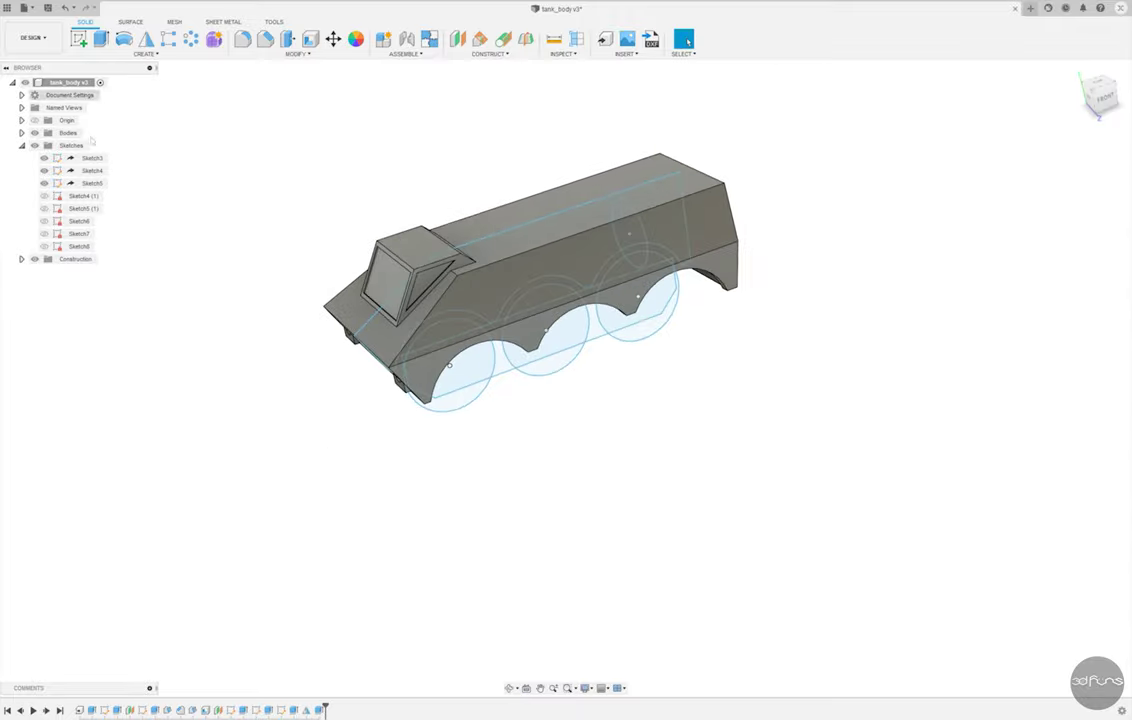
pyautogui.click(78, 38)
pyautogui.click(560, 205)
pyautogui.click(551, 158)
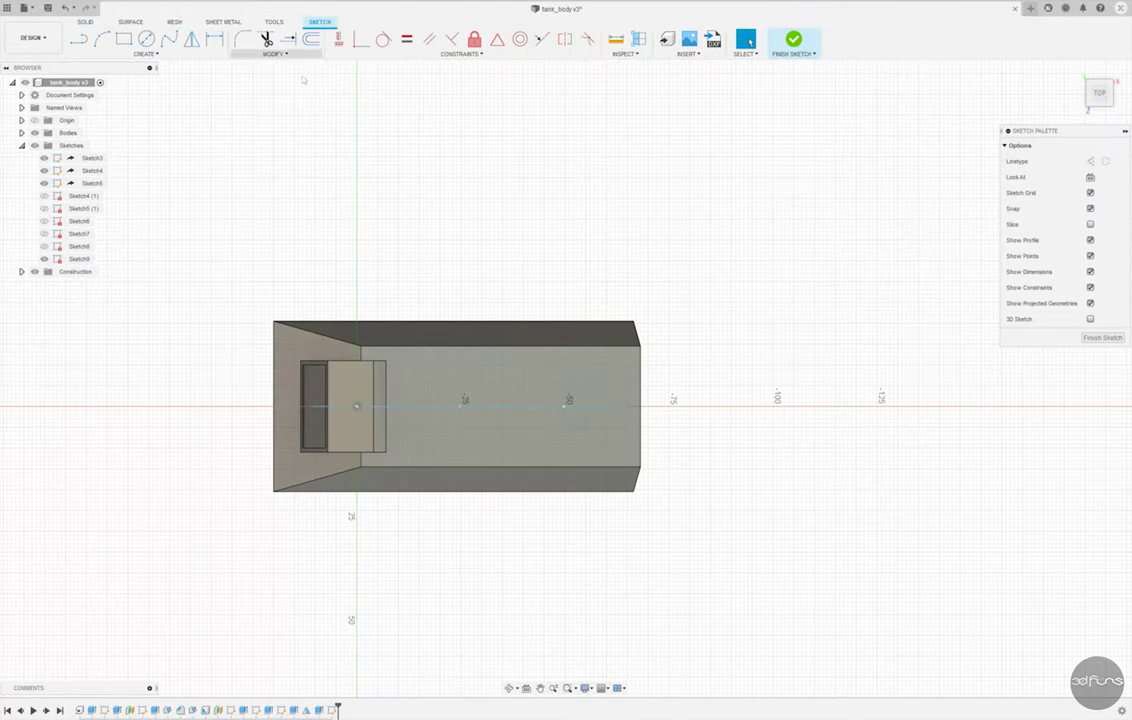
pyautogui.press('c')
pyautogui.scroll(3, 600, 410)
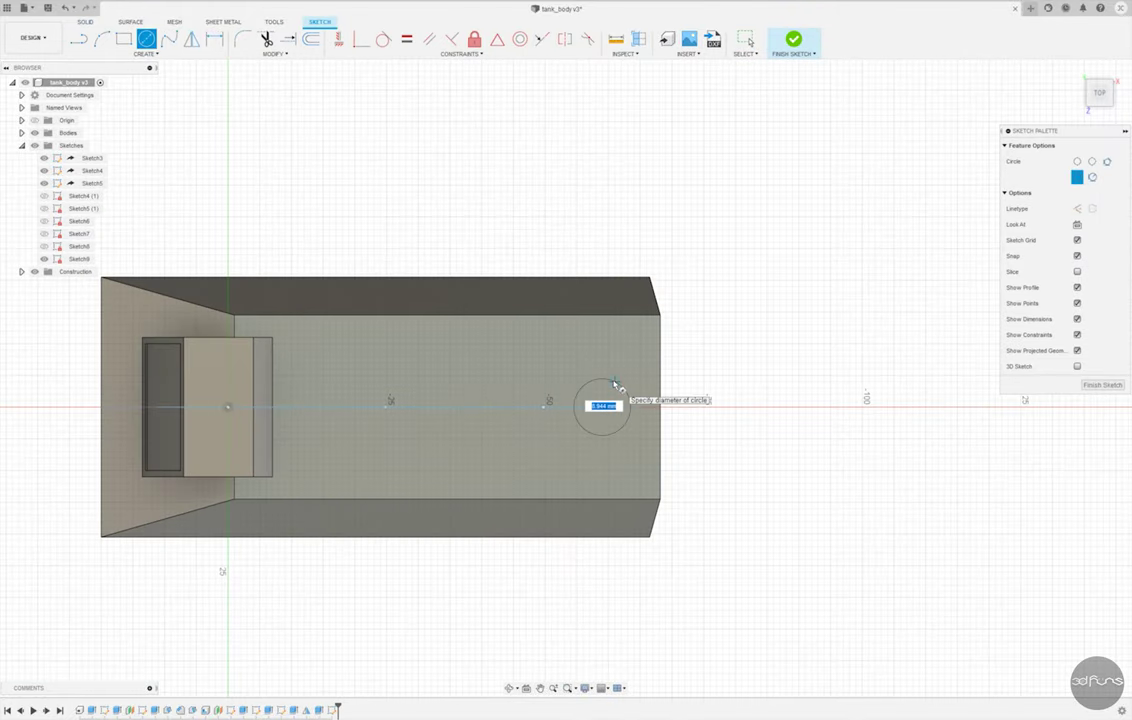
pyautogui.press('Return')
pyautogui.press('Escape')
pyautogui.scroll(3, 600, 402)
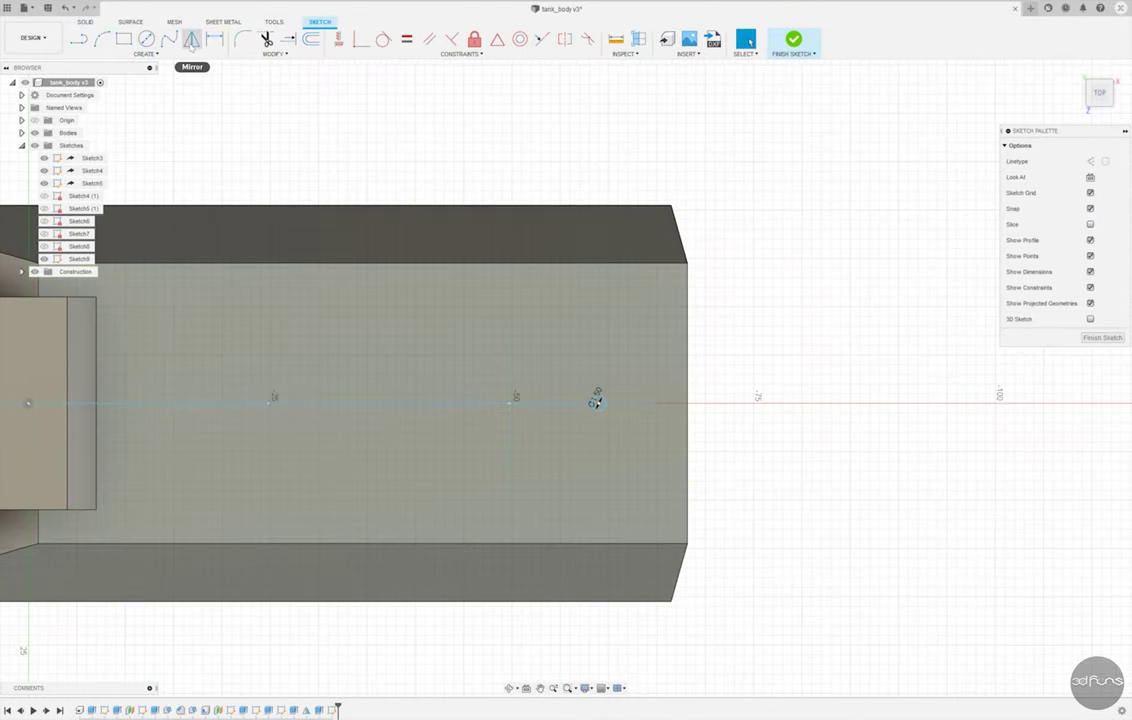
pyautogui.press('c')
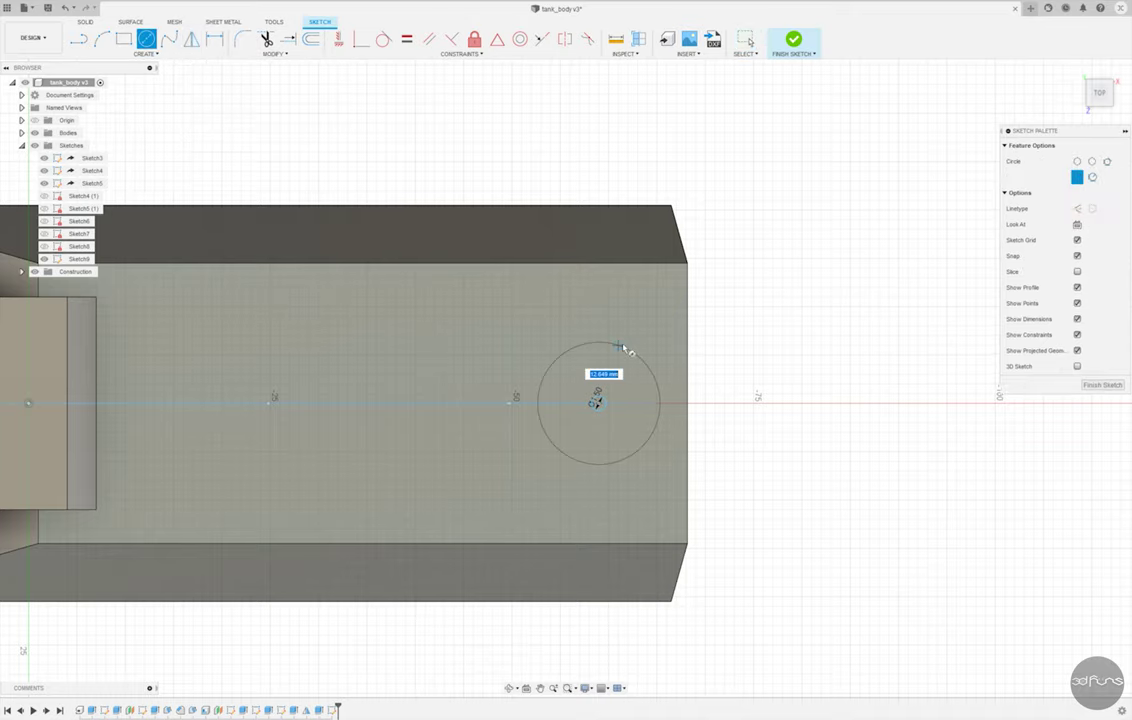
pyautogui.press('Return')
pyautogui.press('Escape')
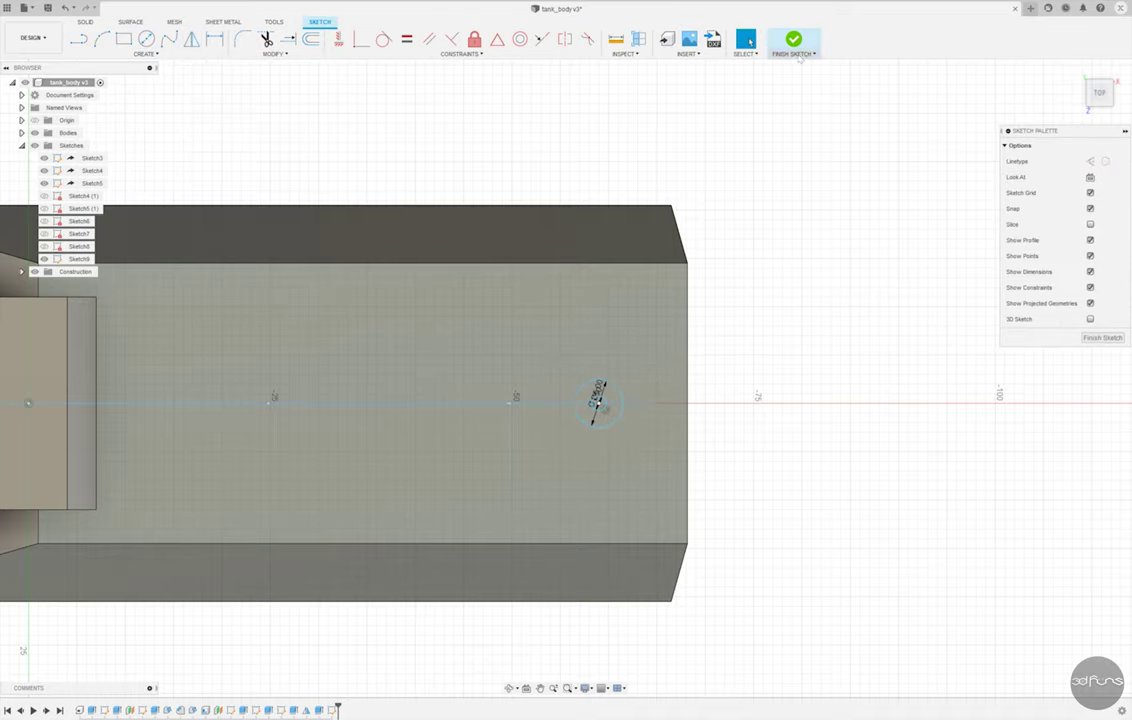
# - Dimension the circle centre 62 mm from the origin
pyautogui.scroll(-2, 838, 264)
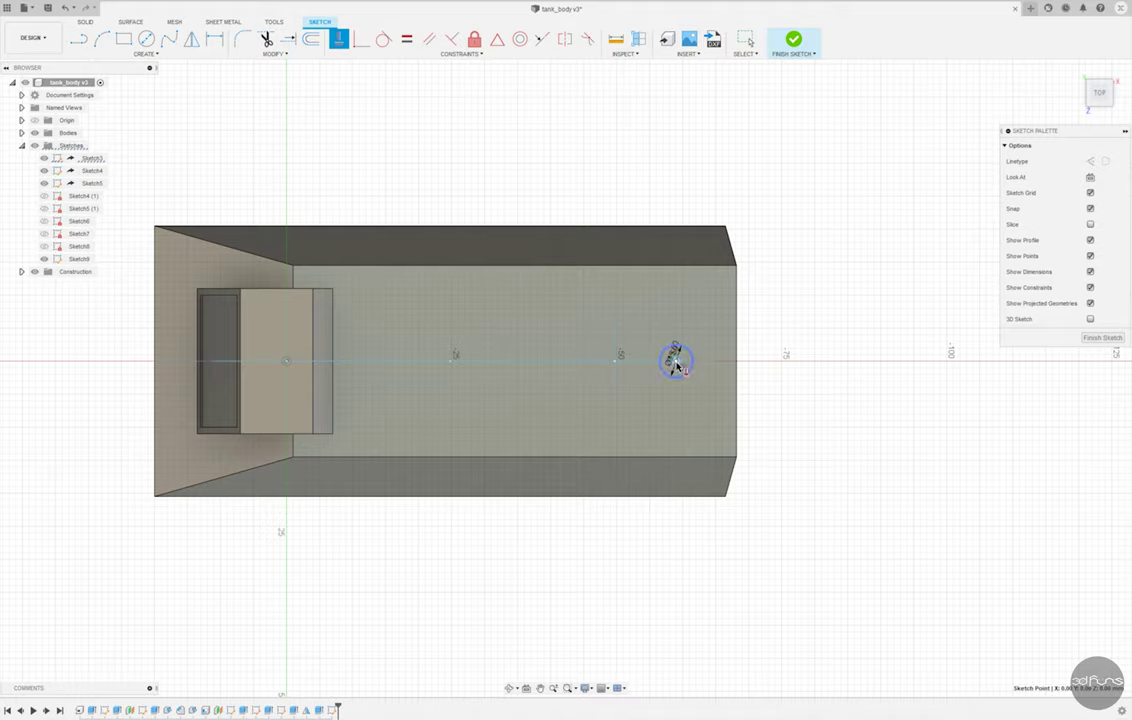
pyautogui.scroll(1, 676, 365)
pyautogui.scroll(1, 740, 368)
pyautogui.scroll(-1, 776, 369)
pyautogui.scroll(2, 183, 381)
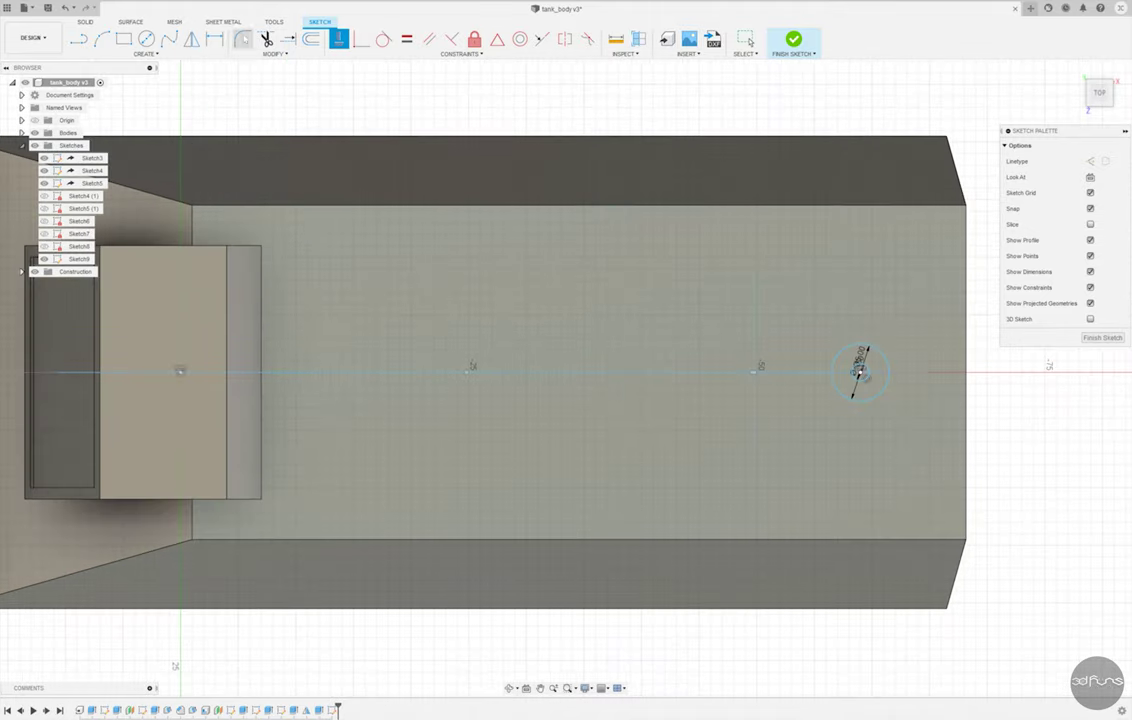
pyautogui.click(214, 39)
pyautogui.scroll(-2, 399, 465)
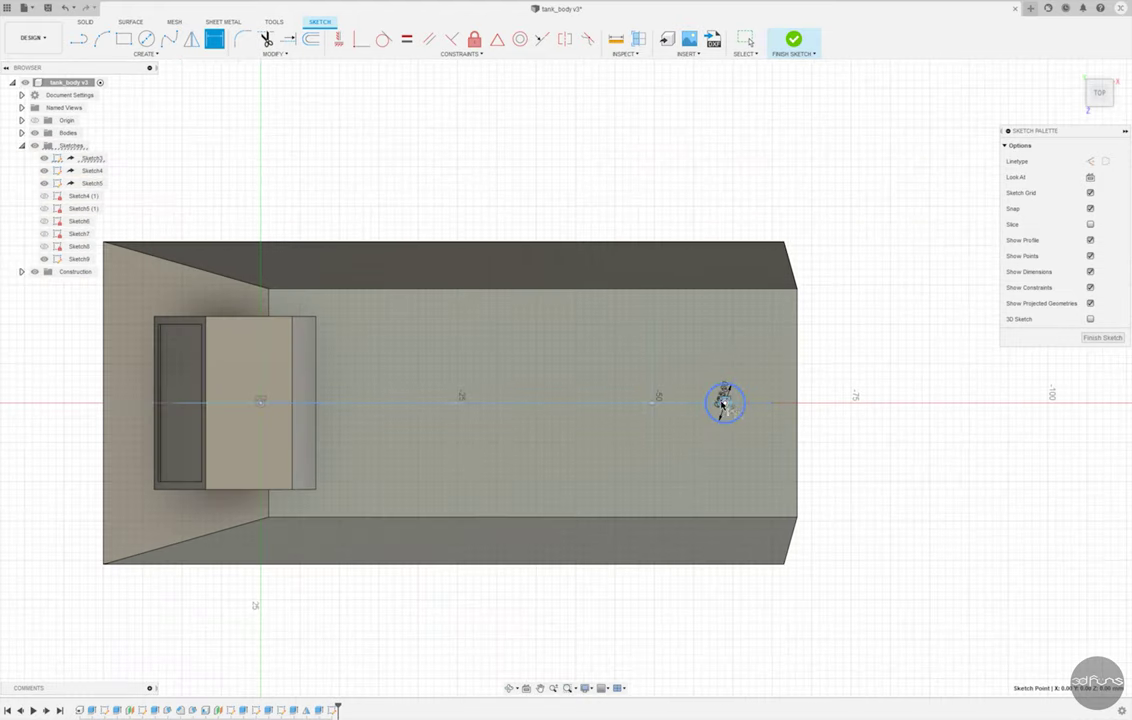
pyautogui.click(725, 403)
pyautogui.click(497, 192)
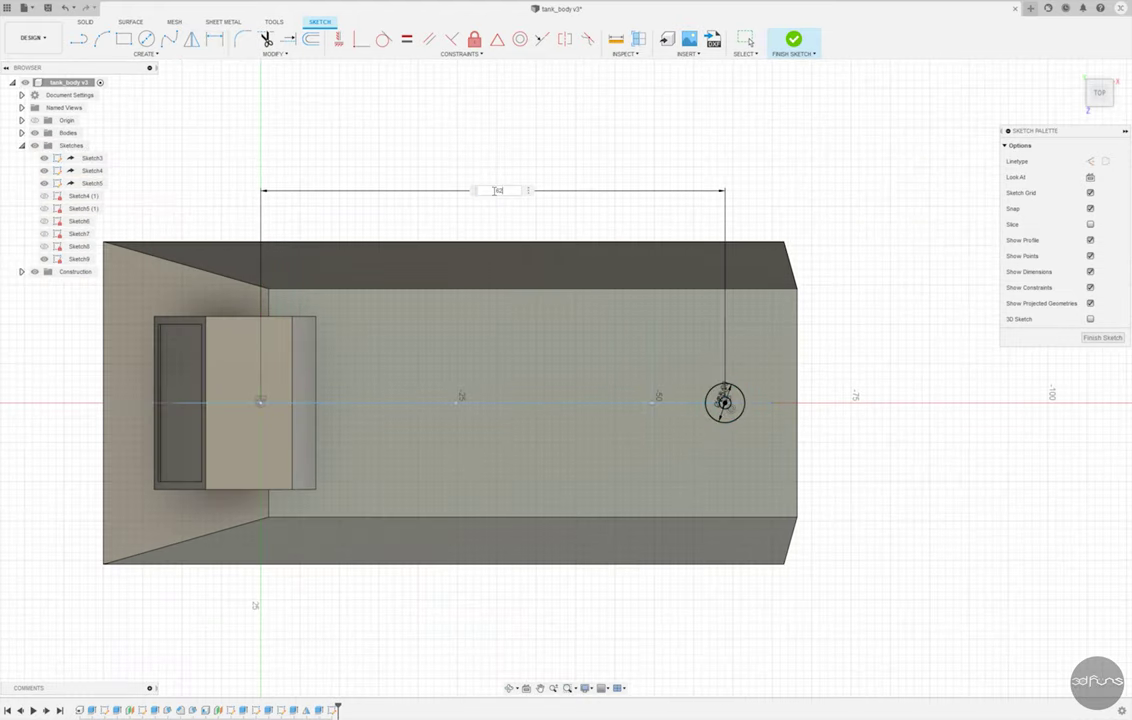
pyautogui.press('Return')
# - Extrude the ring from the circles and begin a new sketch on the top face
pyautogui.press('e')
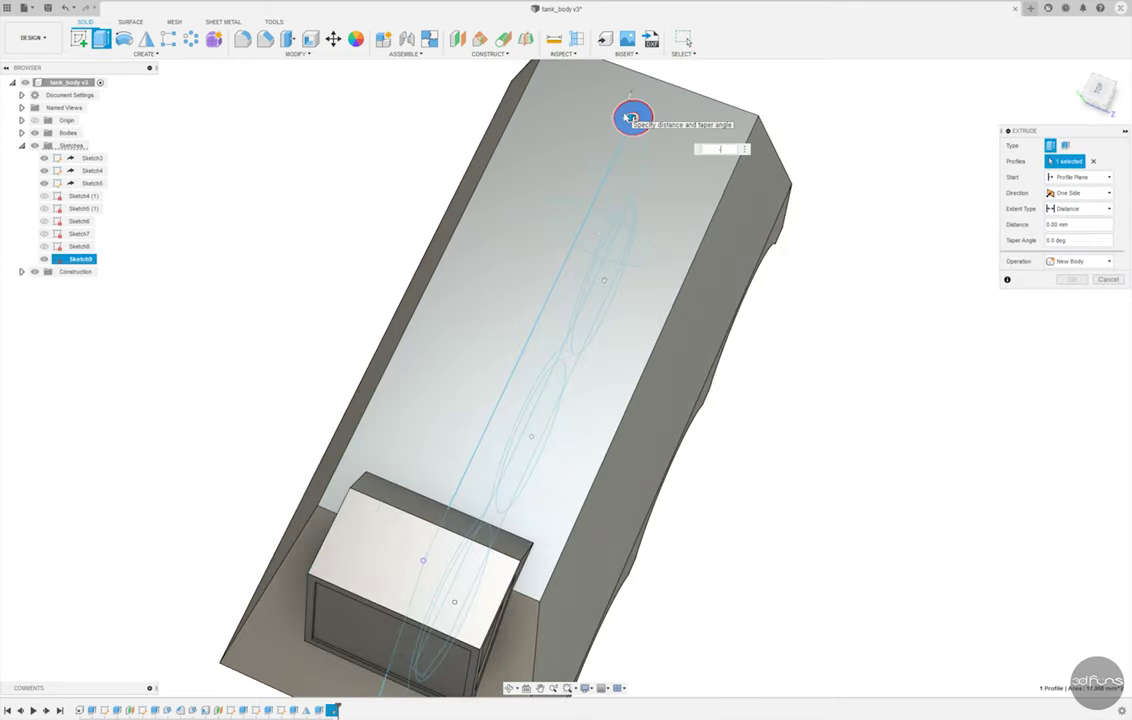
pyautogui.press('Escape')
pyautogui.scroll(-3, 712, 190)
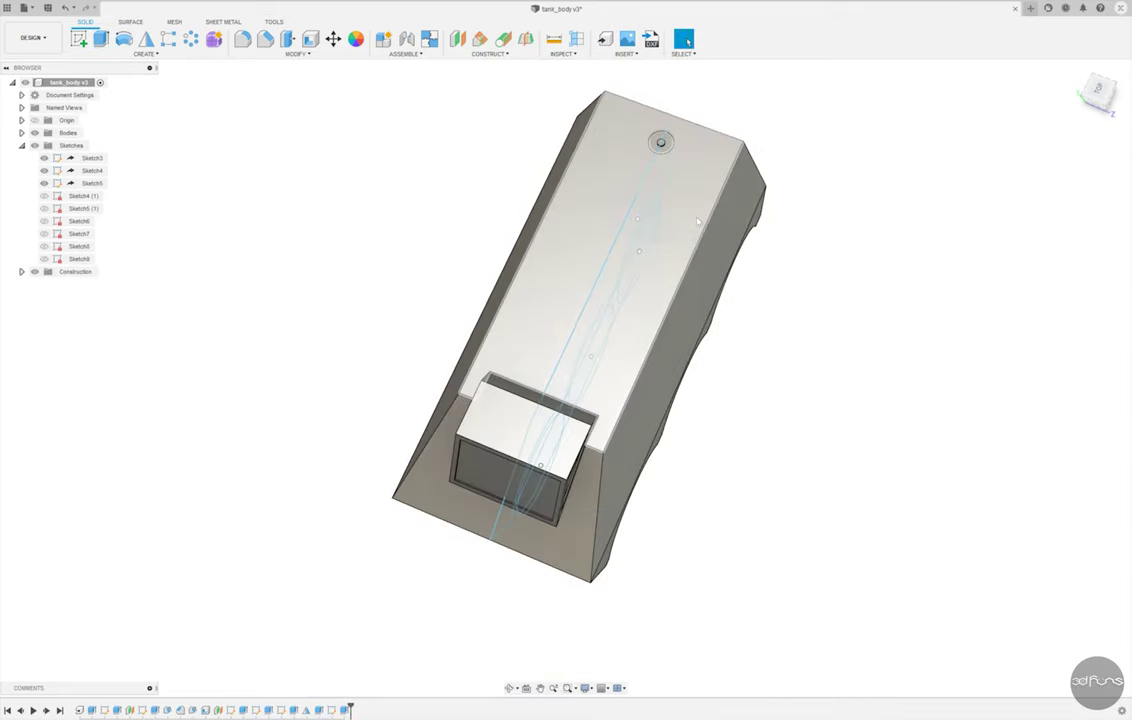
pyautogui.click(79, 42)
pyautogui.click(645, 370)
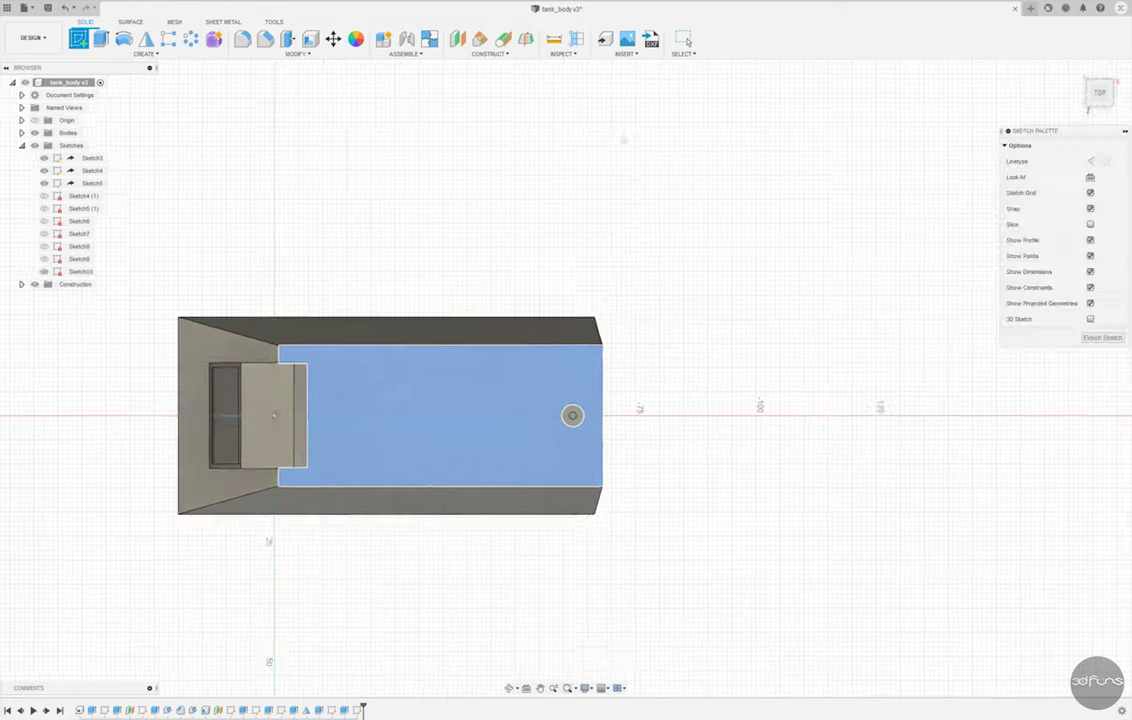
# - Look straight at the top face and draw a 20 mm horizontal line to the ring centre
pyautogui.click(1098, 73)
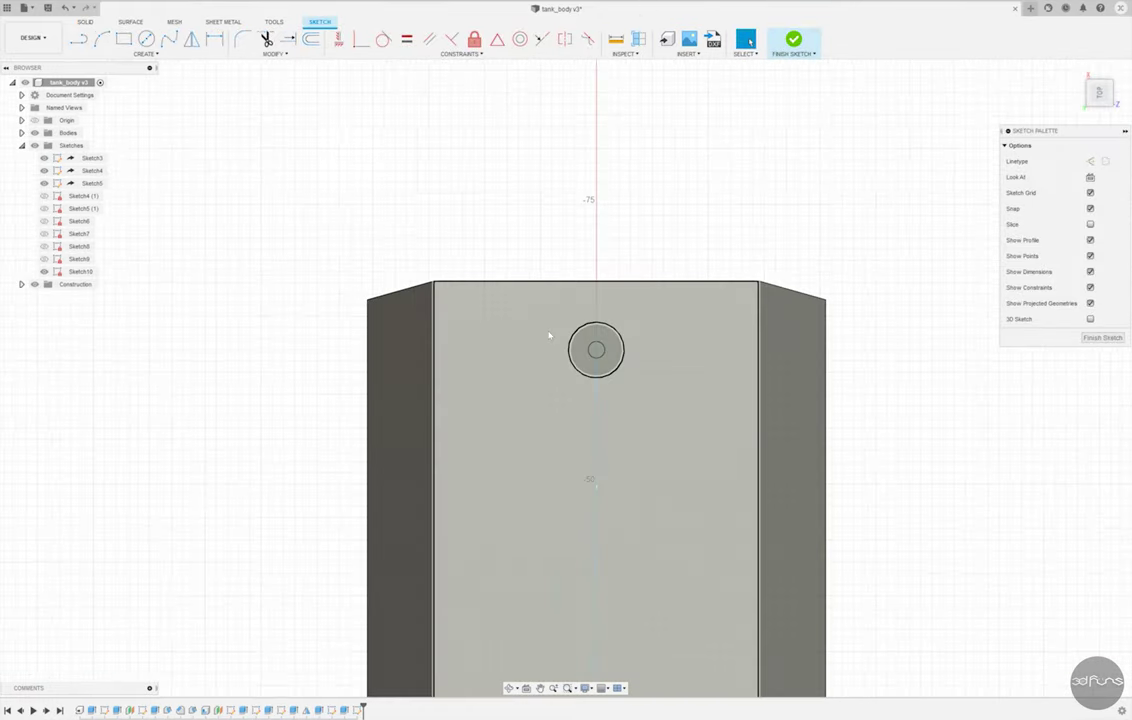
pyautogui.press('r')
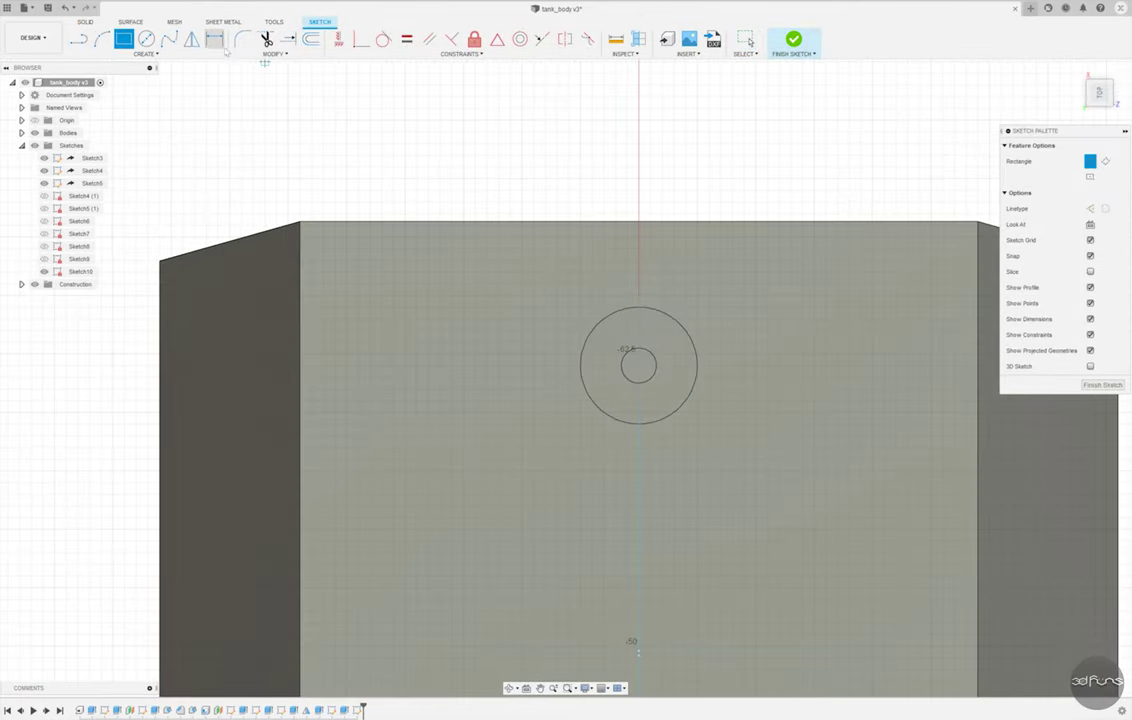
pyautogui.click(78, 40)
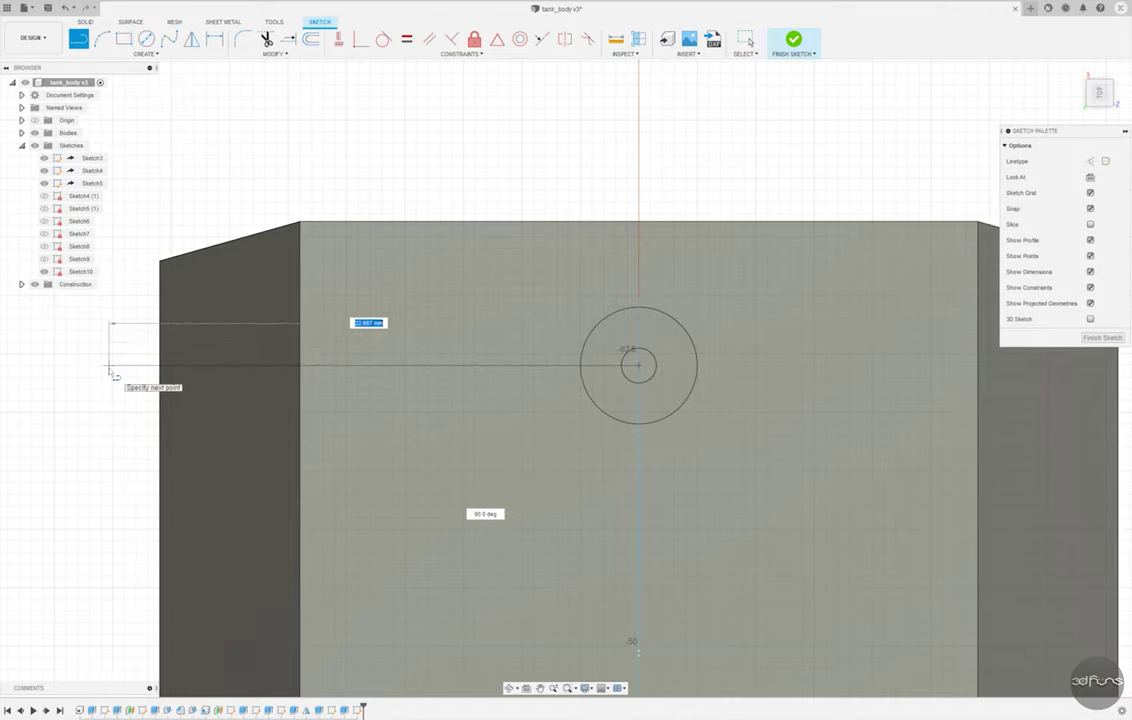
pyautogui.write('20')
pyautogui.press('Return')
pyautogui.press('Escape')
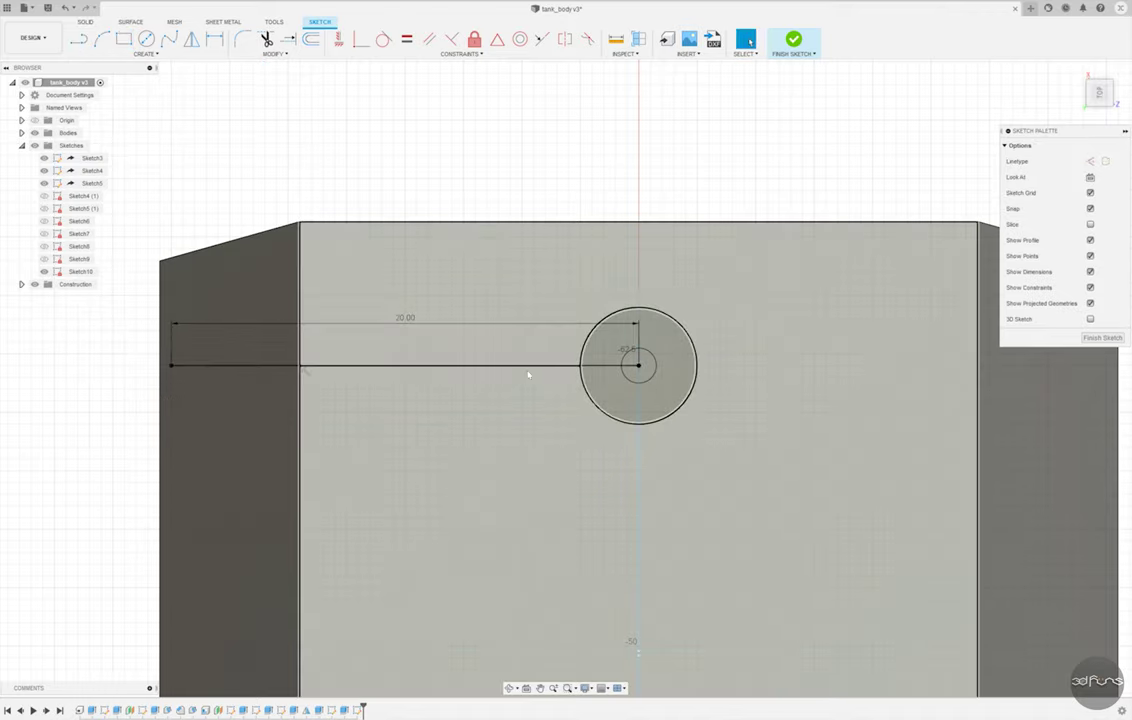
# - Draw the first small slot rectangle left of the ring, above the construction line
pyautogui.click(529, 369)
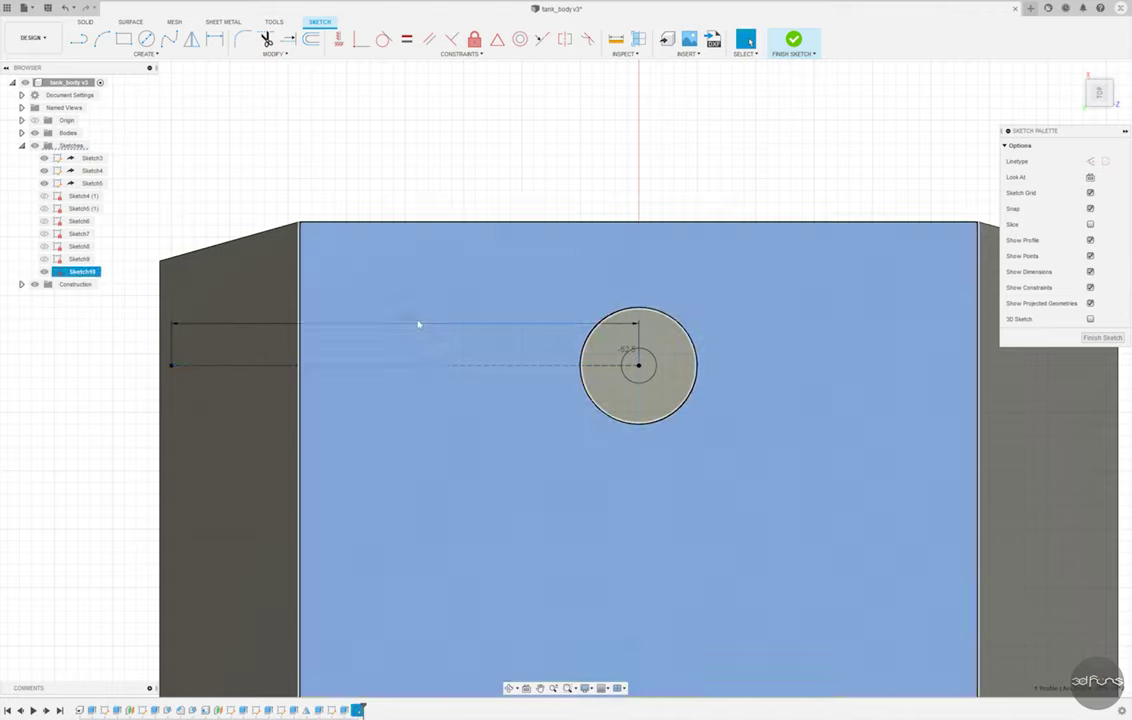
pyautogui.click(472, 166)
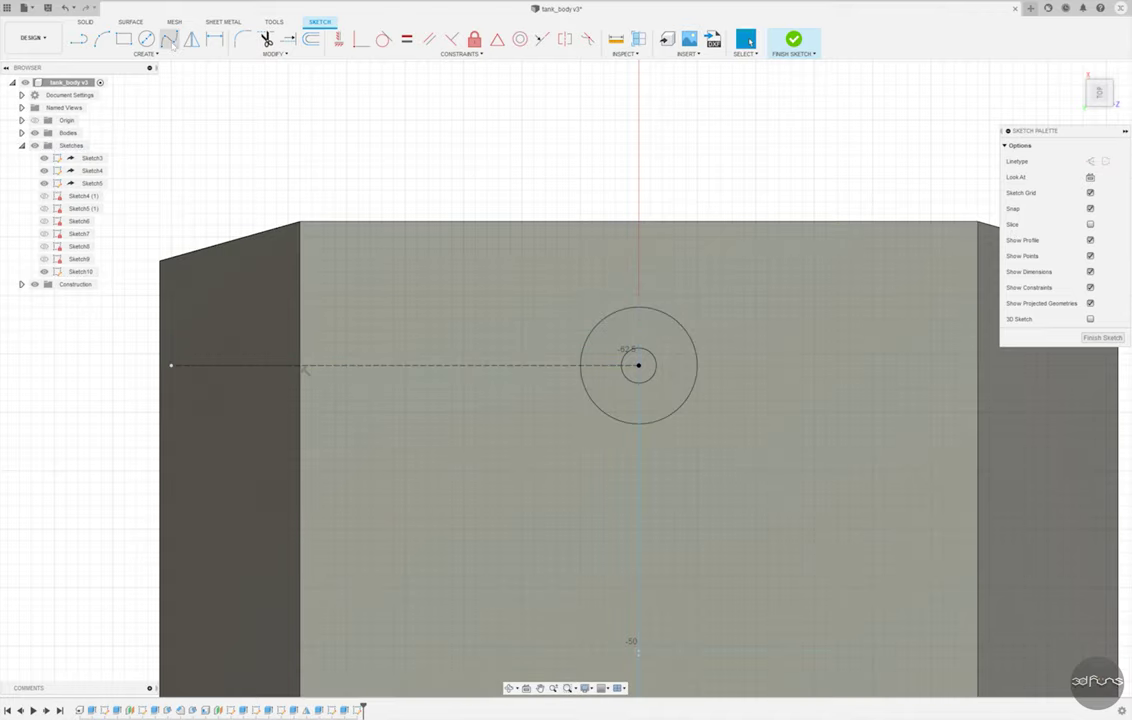
pyautogui.press('r')
pyautogui.click(526, 354)
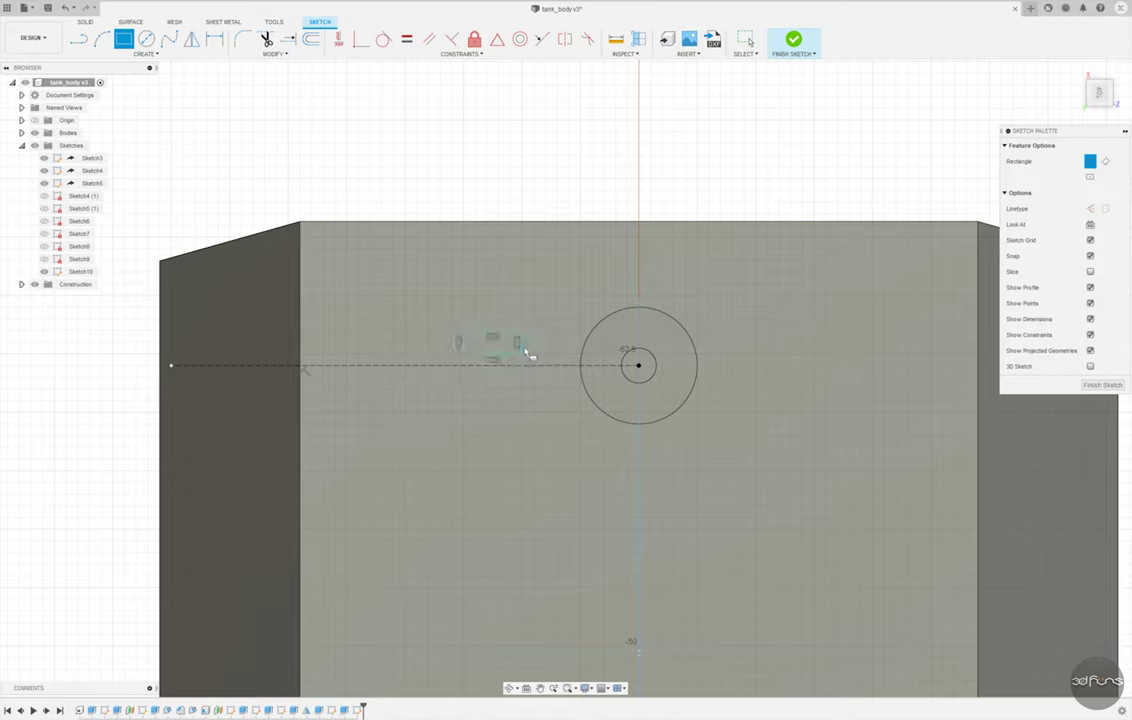
pyautogui.click(464, 297)
# - Finish the second slot and constrain both: on the construction line, 0.50 gap, equal 1.00 height
pyautogui.click(520, 316)
pyautogui.scroll(2, 518, 306)
pyautogui.click(214, 40)
pyautogui.click(519, 380)
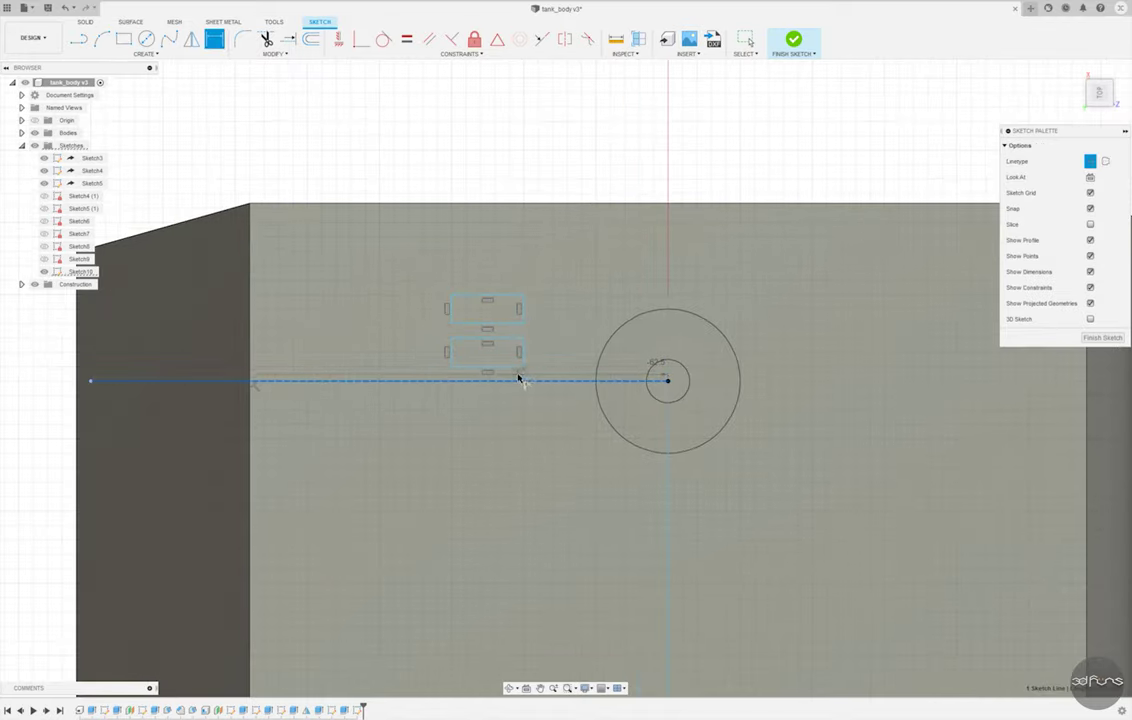
pyautogui.click(551, 374)
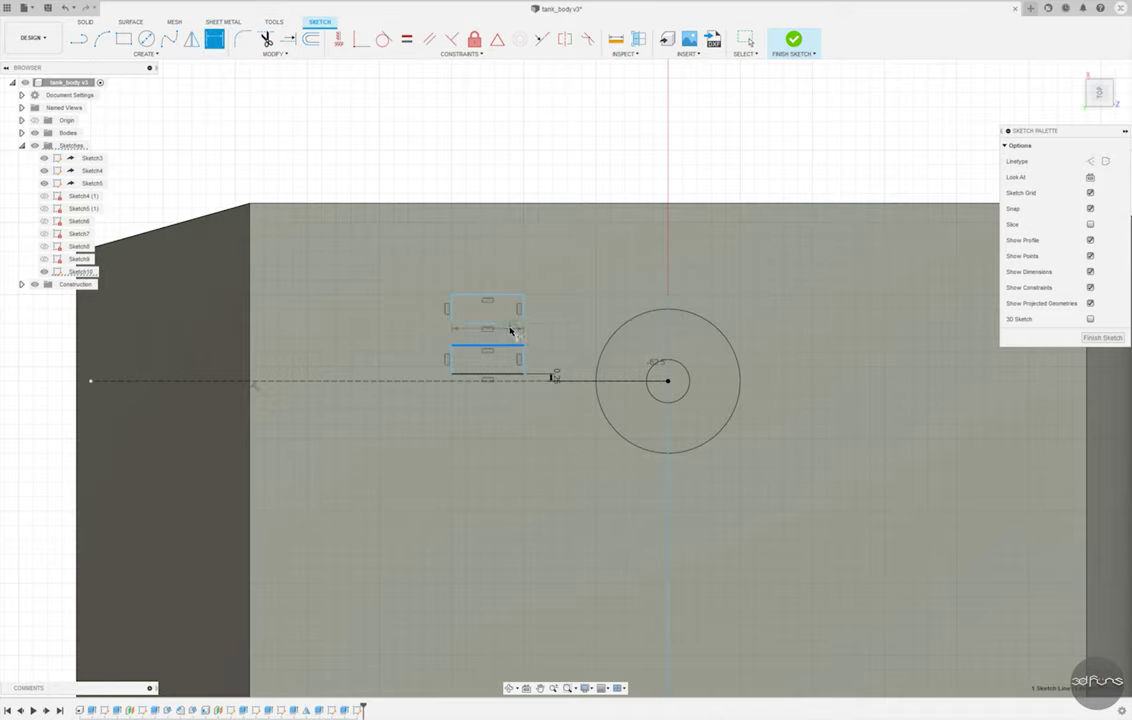
pyautogui.click(560, 338)
pyautogui.scroll(2, 540, 362)
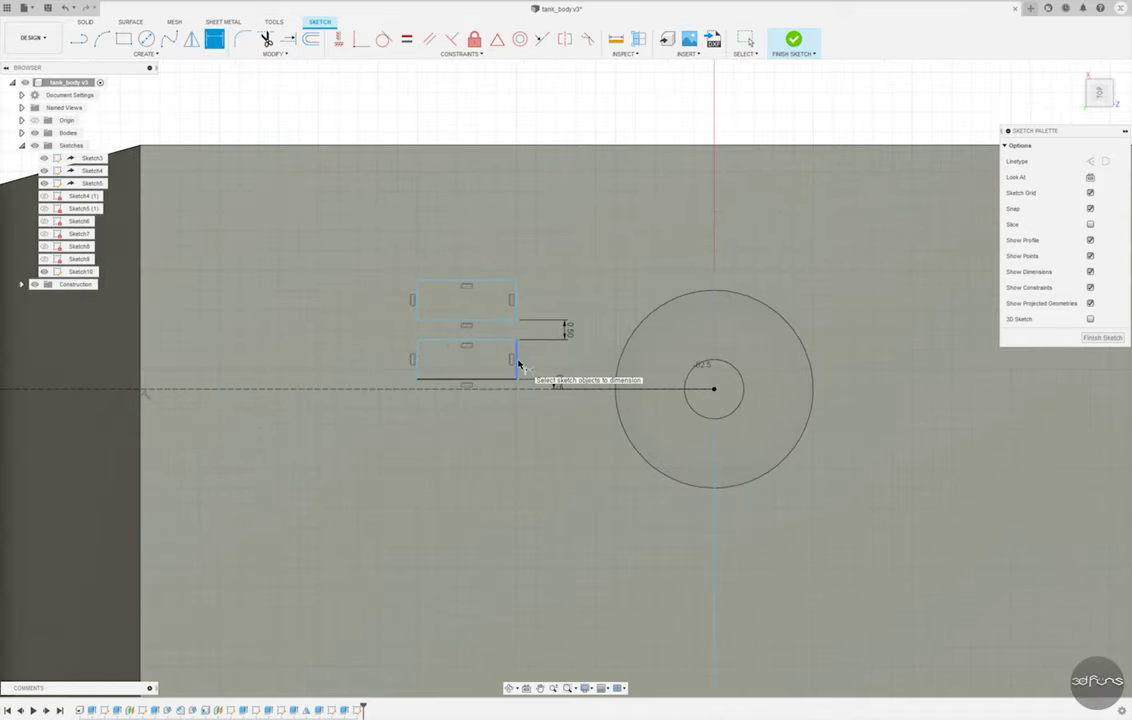
pyautogui.click(519, 365)
pyautogui.click(560, 358)
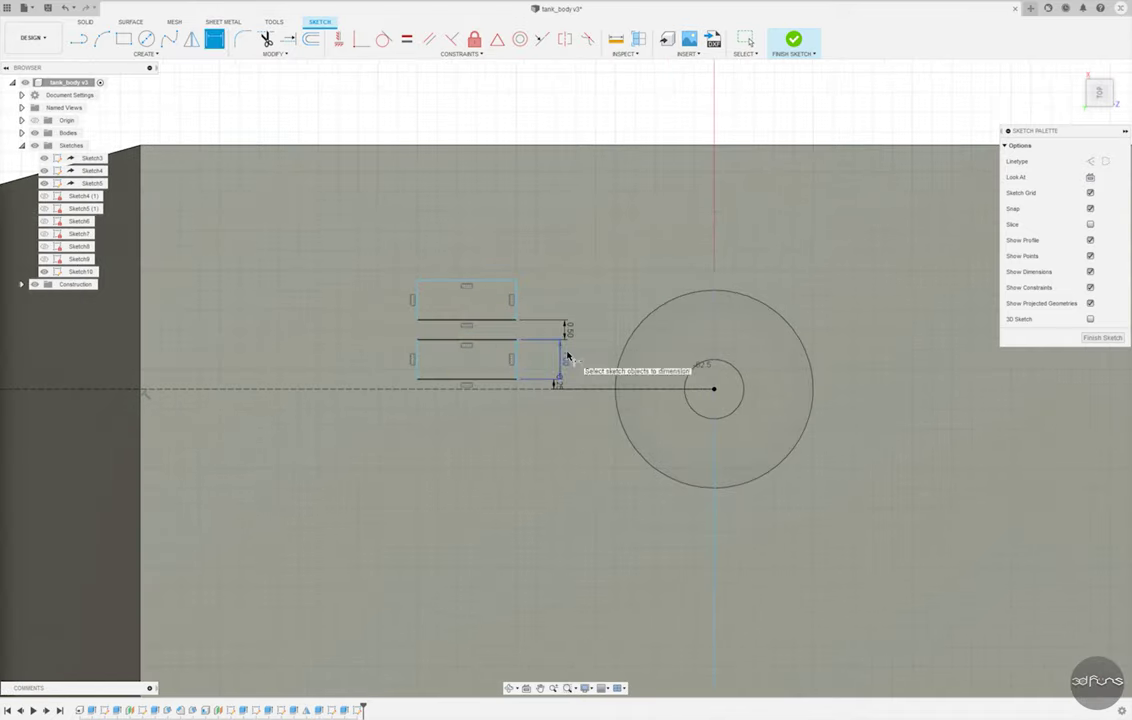
pyautogui.click(517, 309)
pyautogui.click(501, 341)
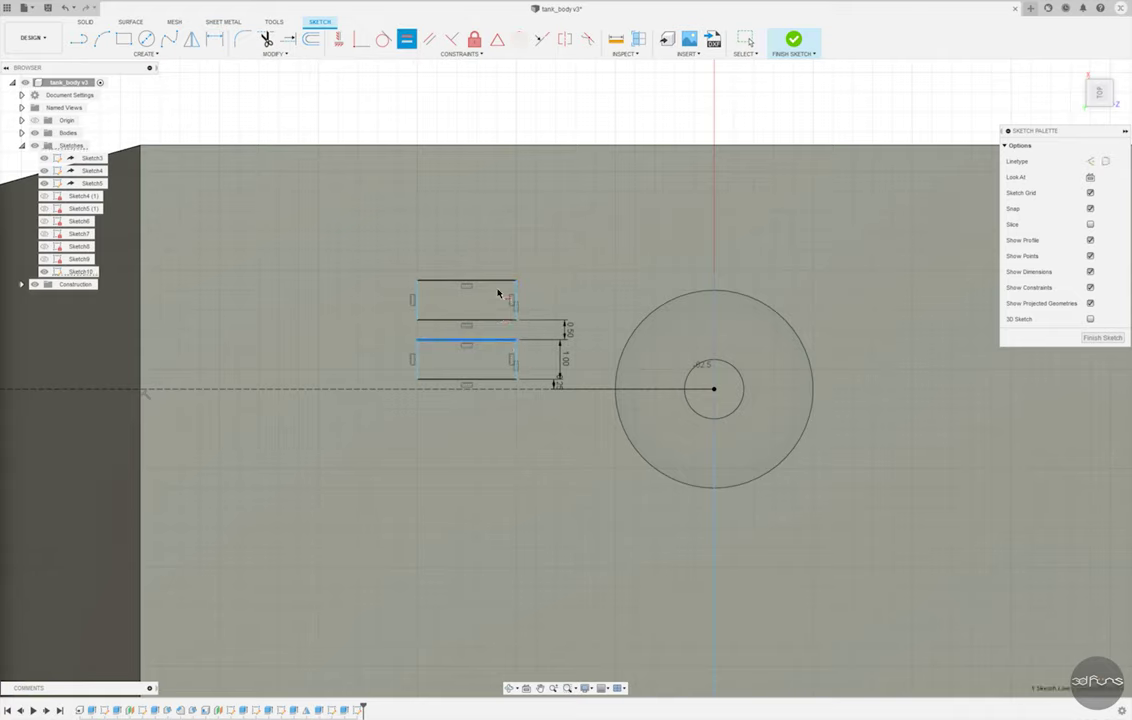
# - Dimension the slot width at 2.50 and its distance from the hole centre at 4.00
pyautogui.press('d')
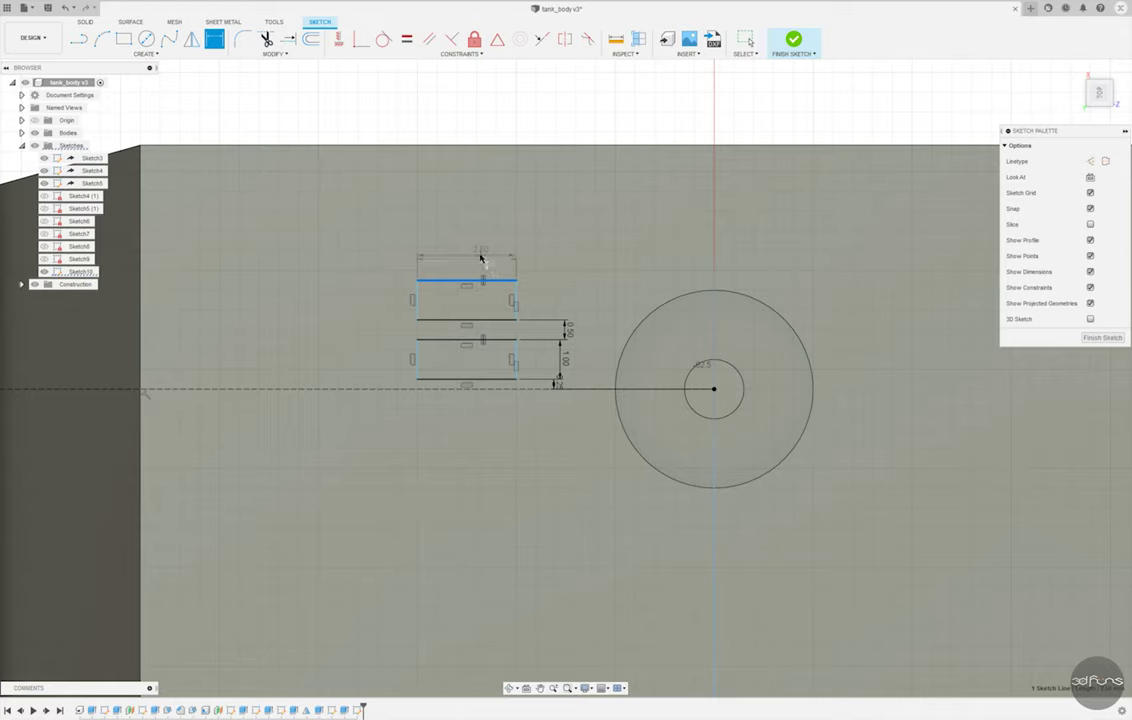
pyautogui.click(474, 254)
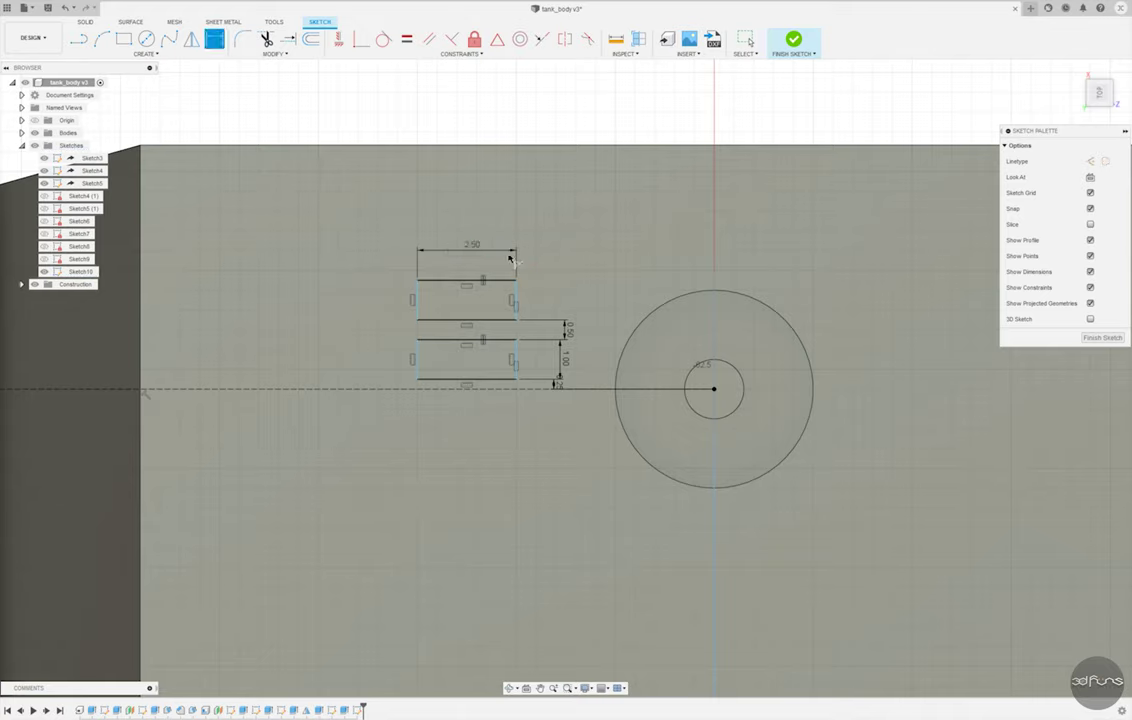
pyautogui.click(714, 390)
pyautogui.click(516, 356)
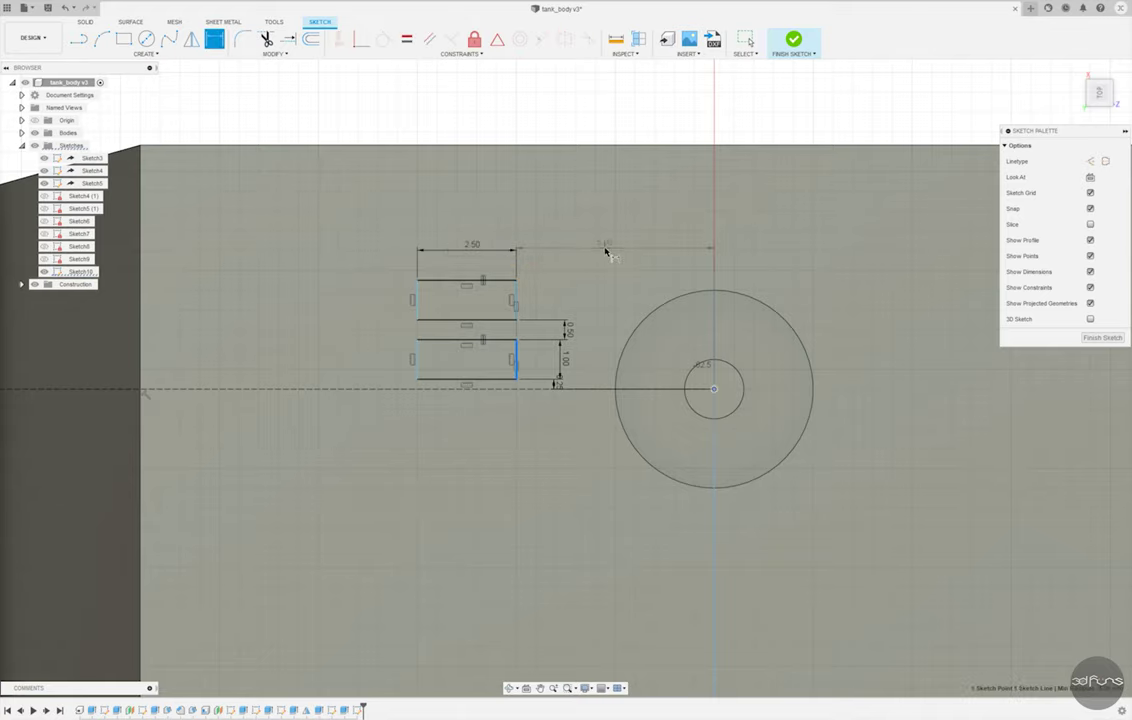
pyautogui.click(605, 252)
pyautogui.write('4')
pyautogui.press('Return')
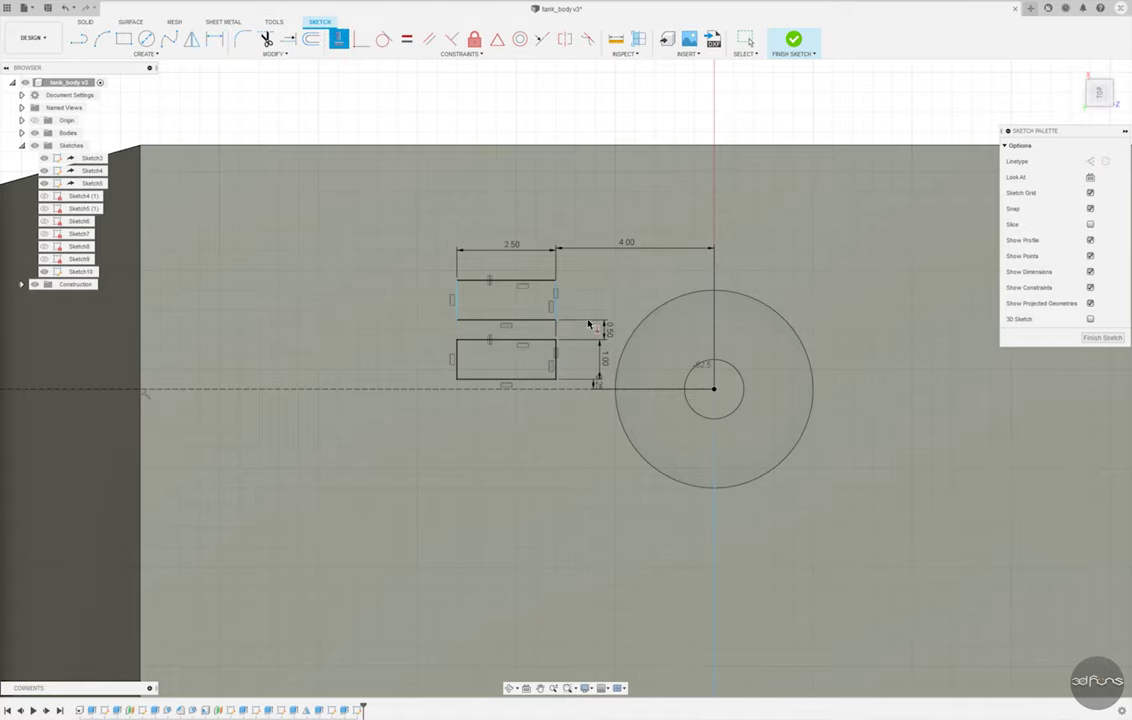
pyautogui.press('Escape')
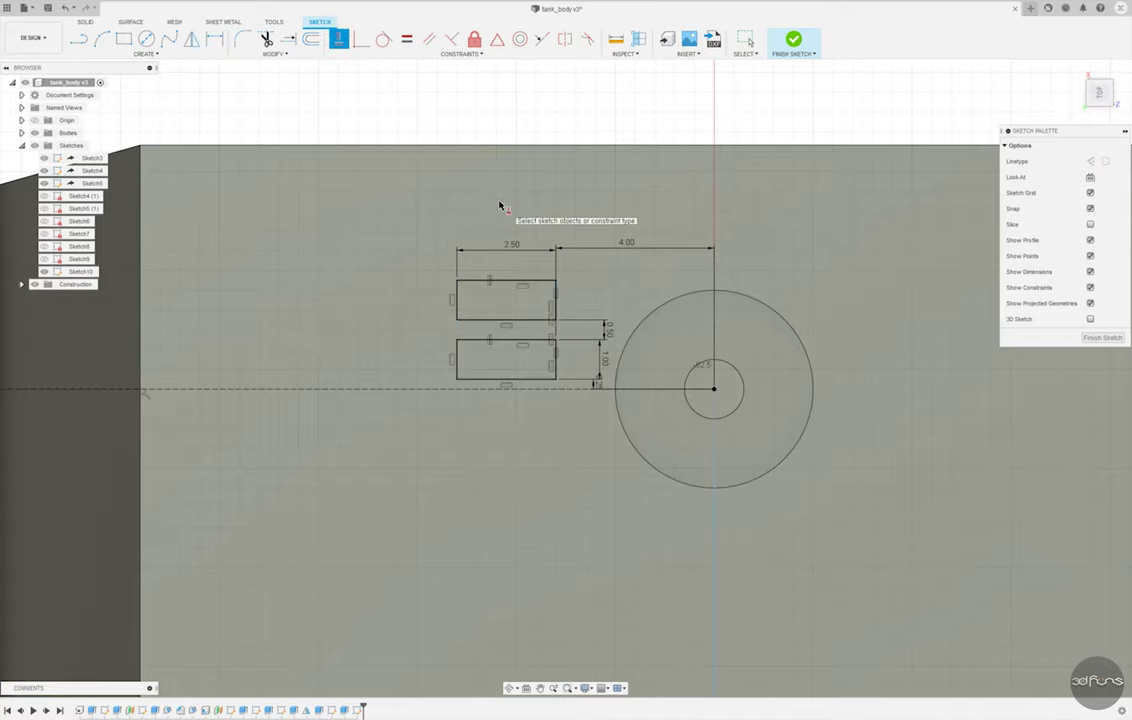
pyautogui.press('Escape')
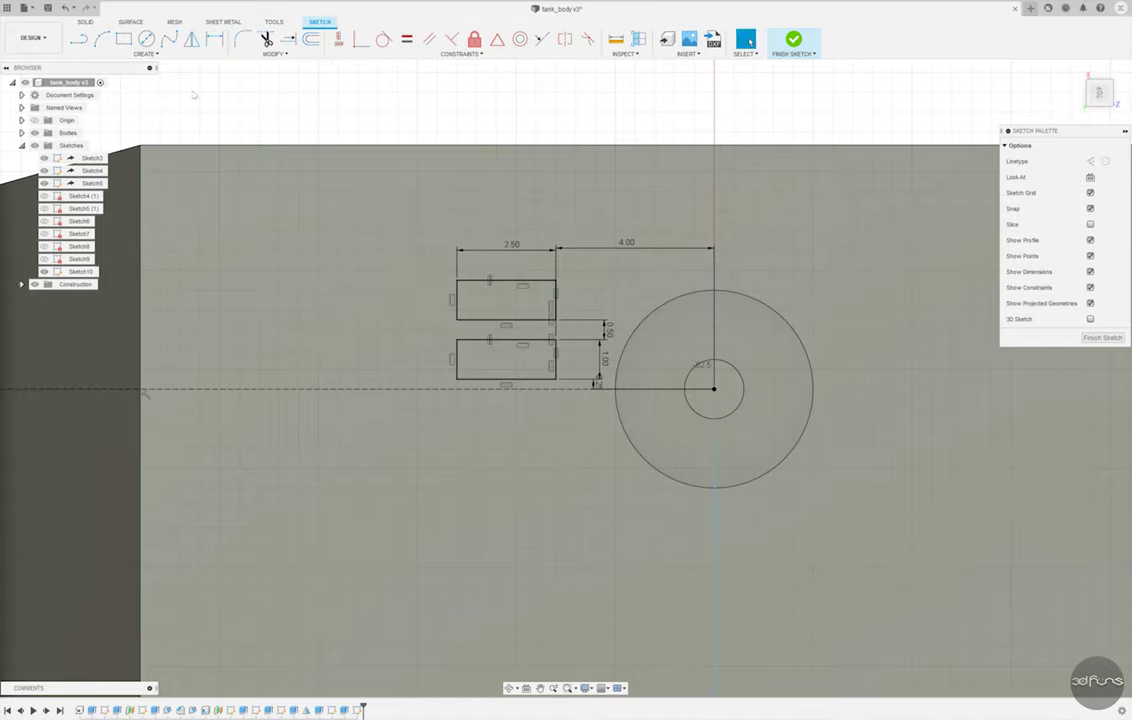
# - Rectangular-pattern both slots into three columns spaced -6 mm apart
pyautogui.click(142, 54)
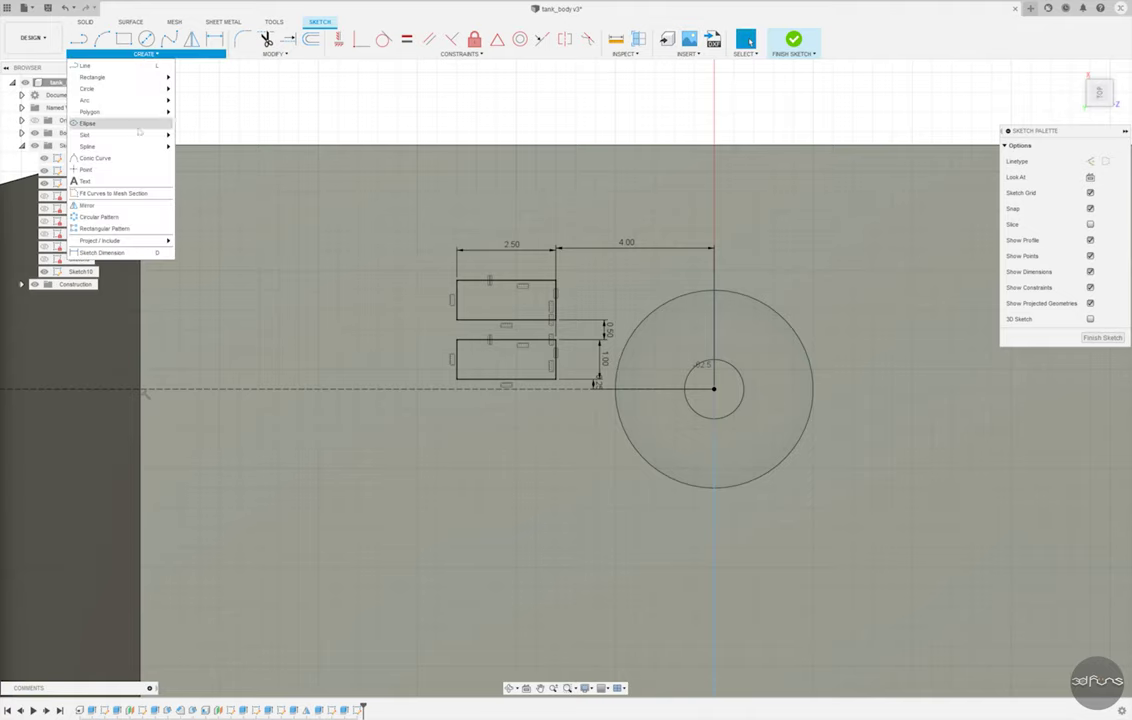
pyautogui.click(104, 228)
pyautogui.moveTo(433, 271); pyautogui.dragTo(575, 388)
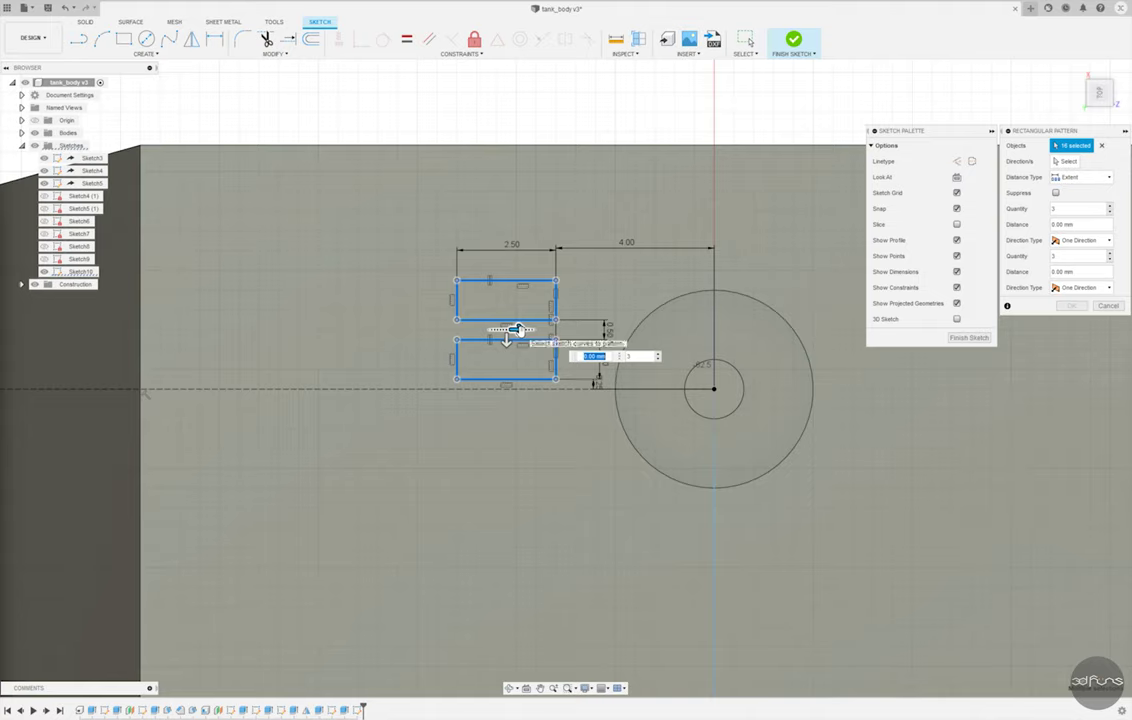
pyautogui.moveTo(515, 329); pyautogui.dragTo(357, 329)
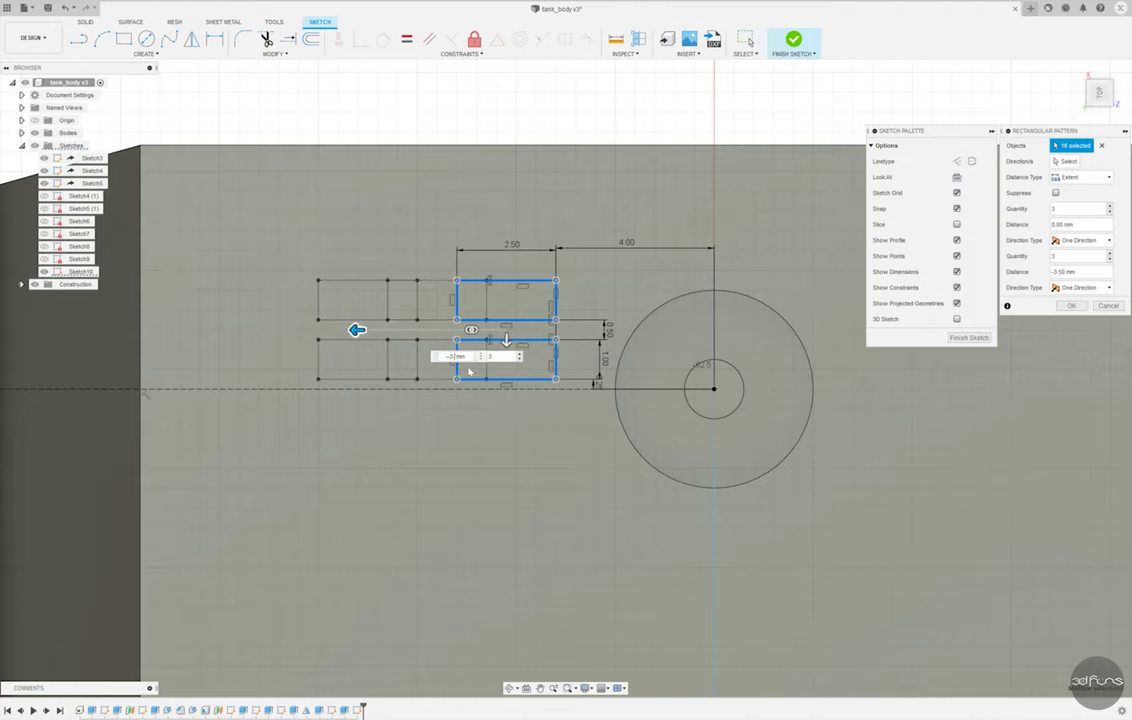
pyautogui.press('BackSpace')
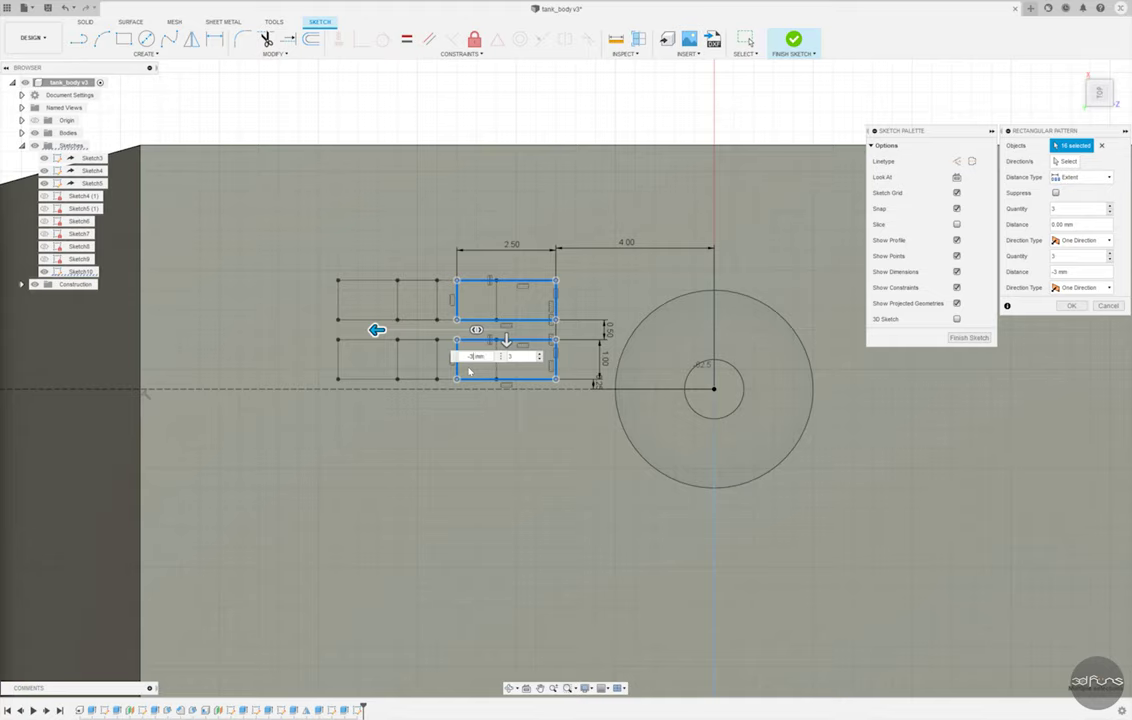
pyautogui.press('BackSpace')
pyautogui.write('4.5')
pyautogui.press('BackSpace')
pyautogui.press('BackSpace')
pyautogui.press('BackSpace')
pyautogui.write('6')
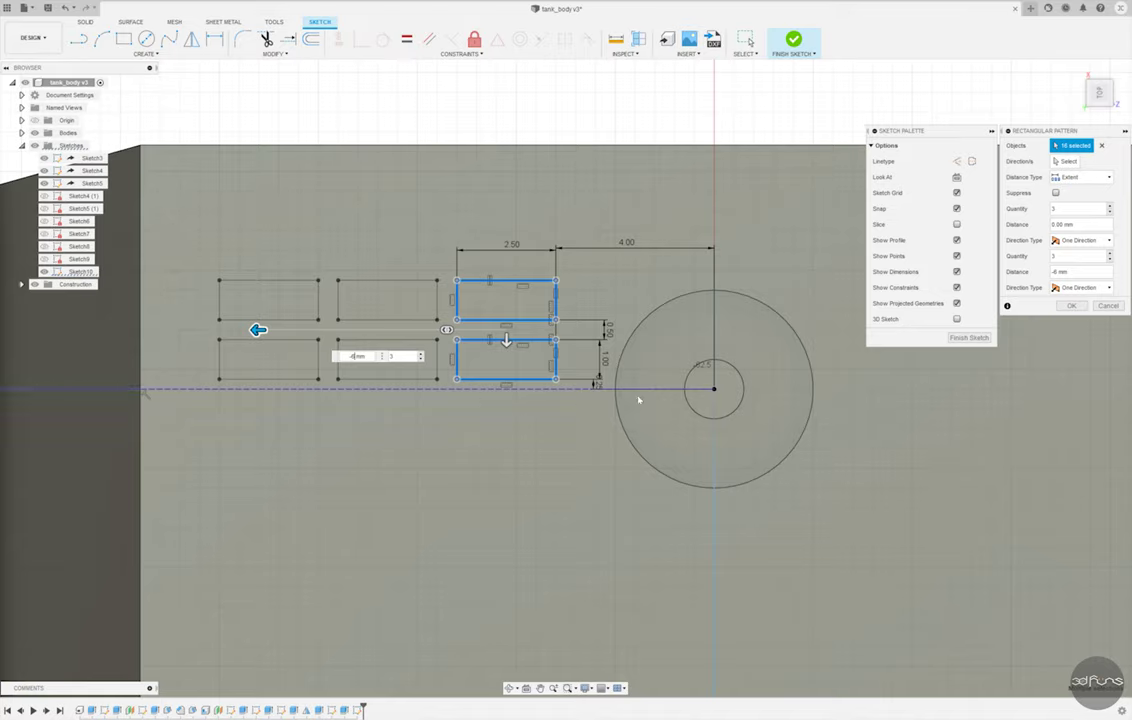
pyautogui.click(1068, 306)
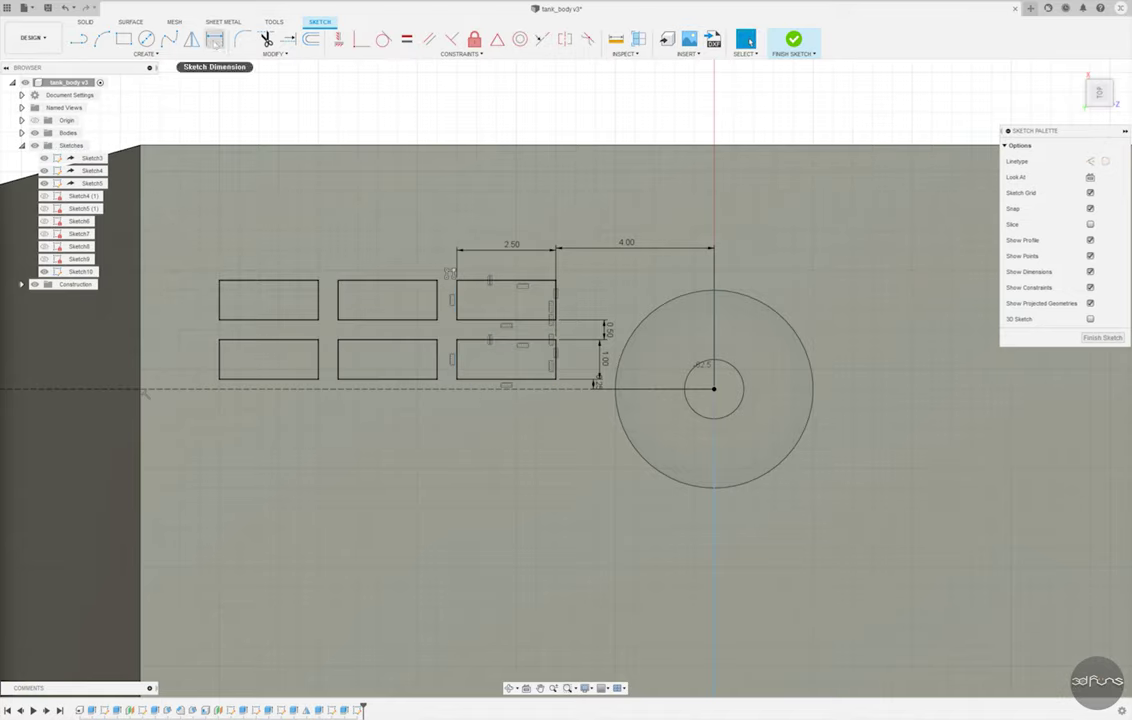
# - Attempt a column-gap dimension and cancel the over-constraint warning
pyautogui.click(455, 299)
pyautogui.click(437, 299)
pyautogui.click(435, 252)
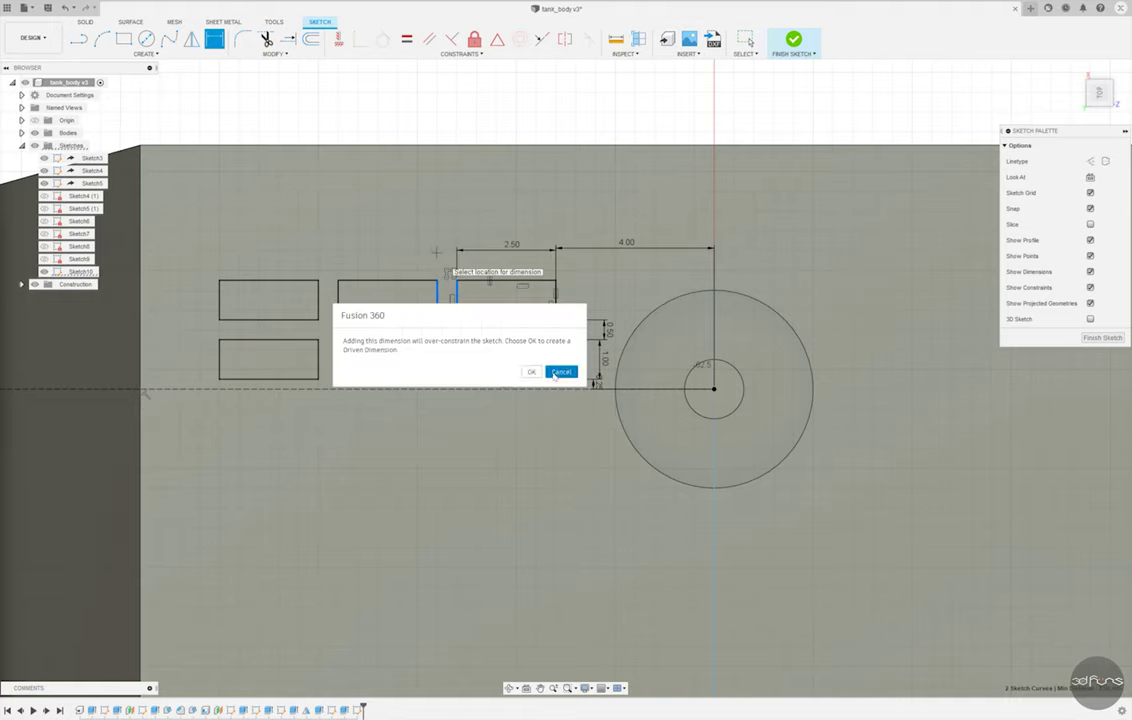
pyautogui.click(561, 372)
# - Mirror the six slots across the vertical centre line
pyautogui.scroll(-2, 516, 182)
pyautogui.moveTo(245, 260); pyautogui.dragTo(543, 374)
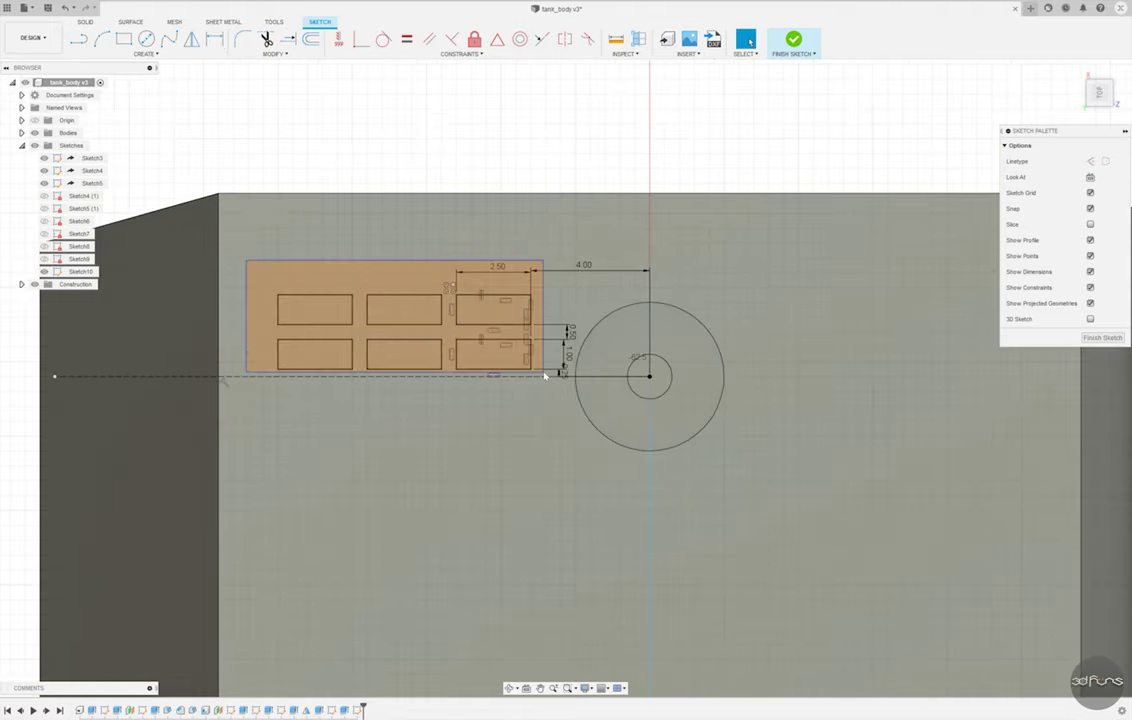
pyautogui.click(191, 39)
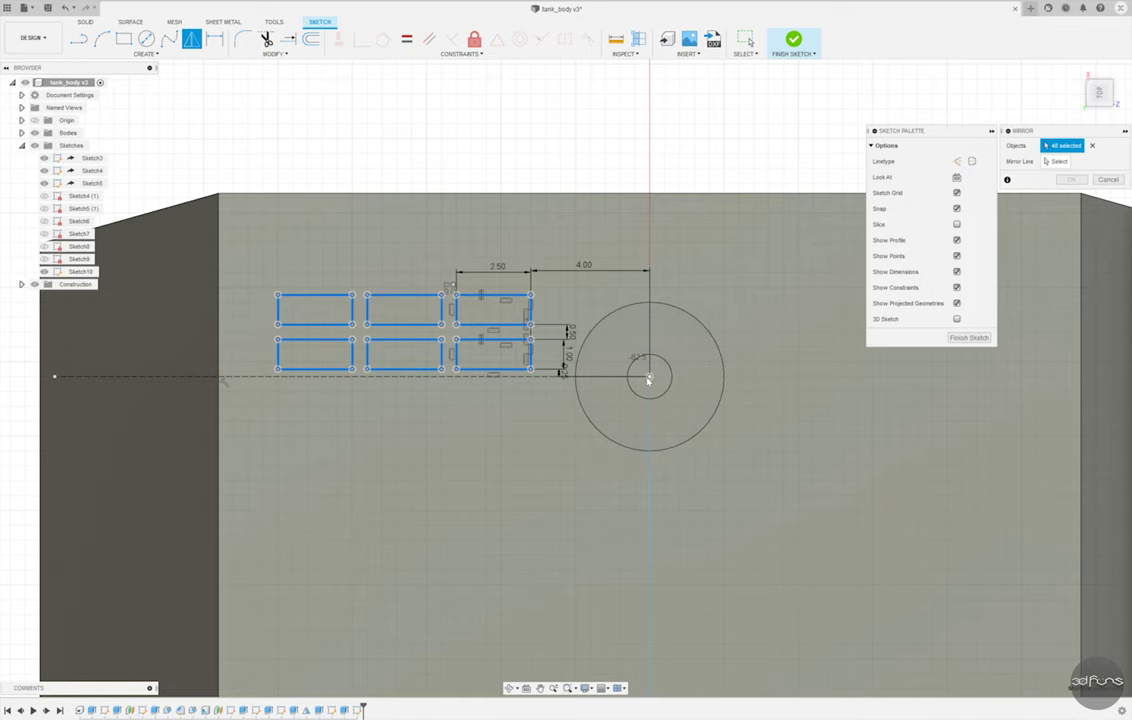
pyautogui.scroll(-5, 648, 379)
pyautogui.scroll(-1, 629, 658)
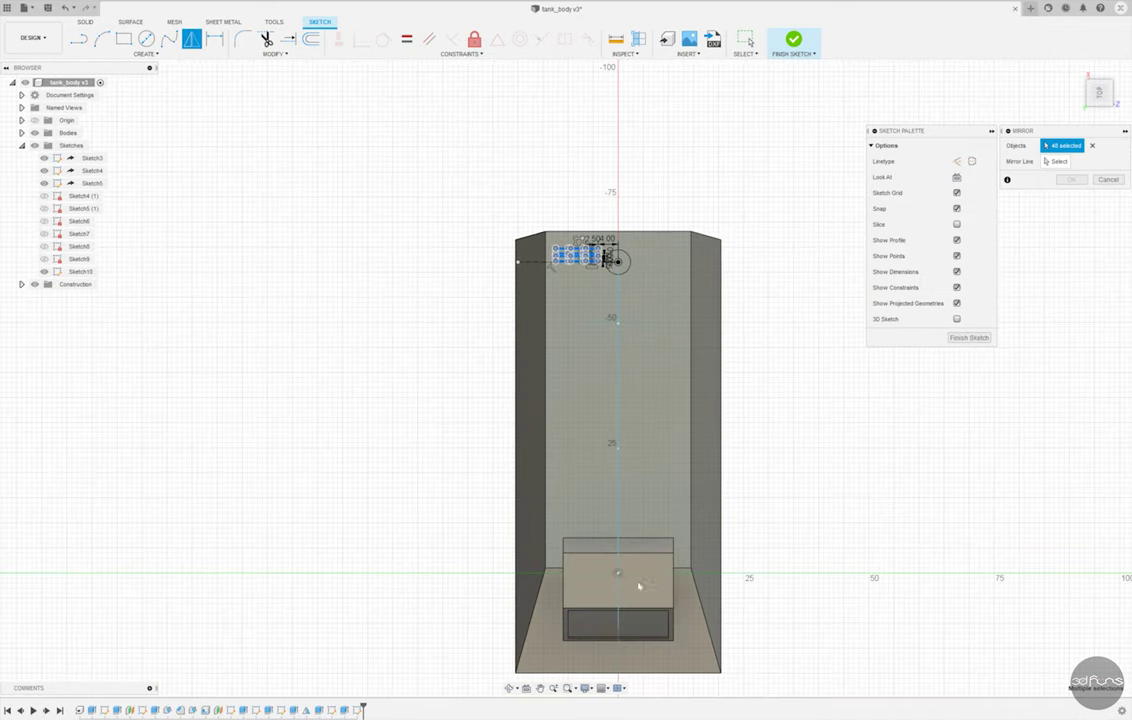
pyautogui.click(1055, 161)
pyautogui.click(617, 590)
pyautogui.scroll(3, 580, 265)
pyautogui.press('Return')
# - Mirror both slot groups downward across the horizontal construction line and finish the sketch
pyautogui.scroll(2, 580, 265)
pyautogui.moveTo(337, 217); pyautogui.dragTo(803, 272)
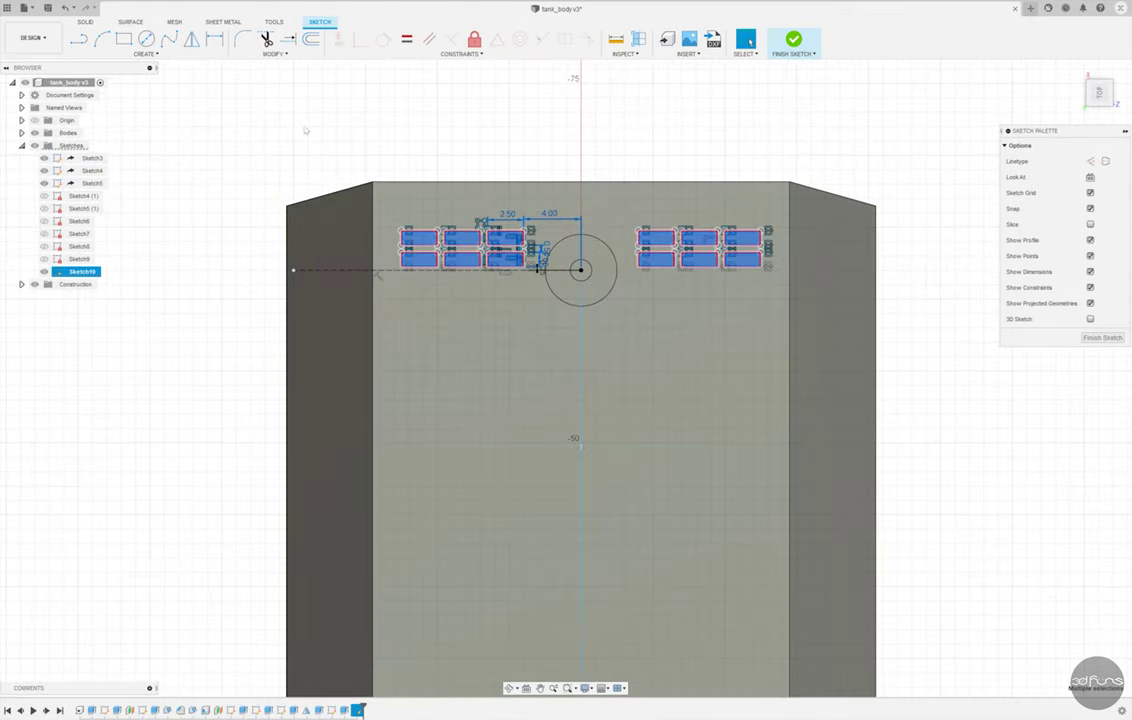
pyautogui.click(192, 40)
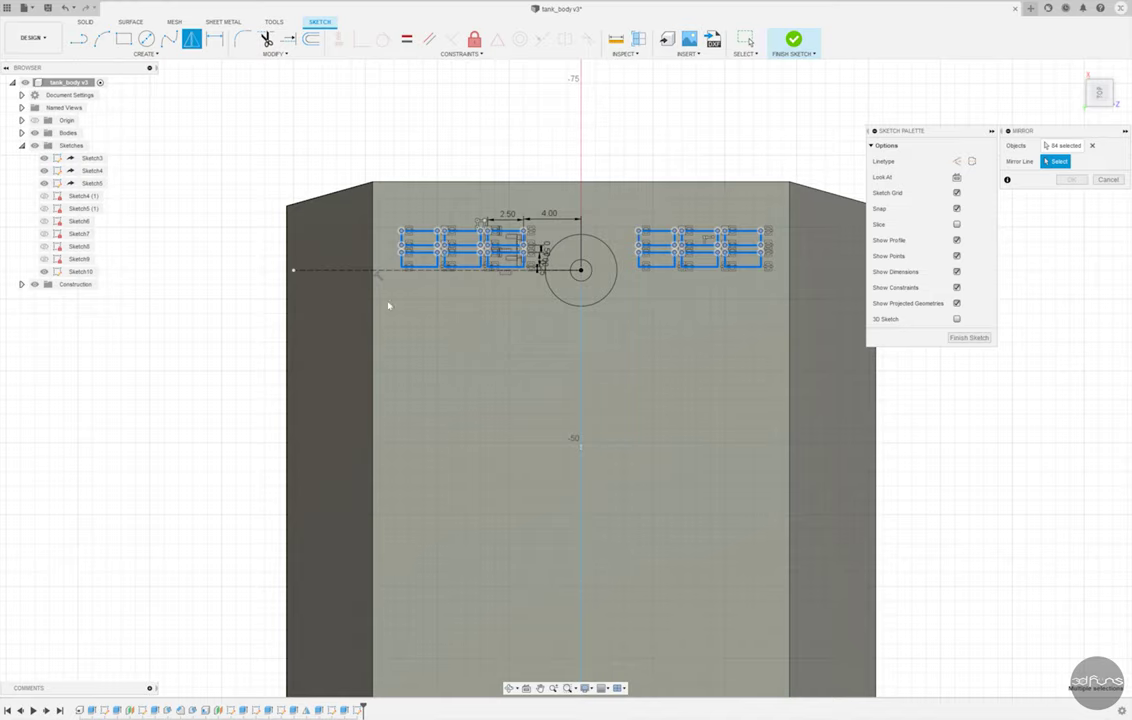
pyautogui.click(392, 270)
pyautogui.press('Return')
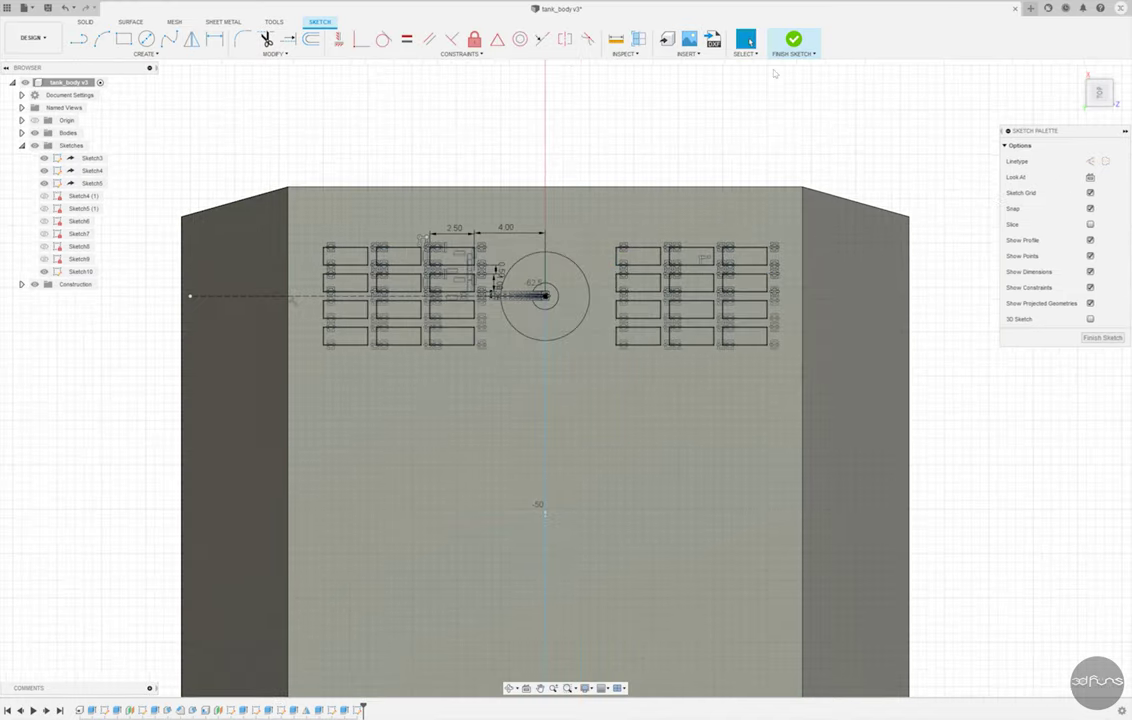
pyautogui.press('e')
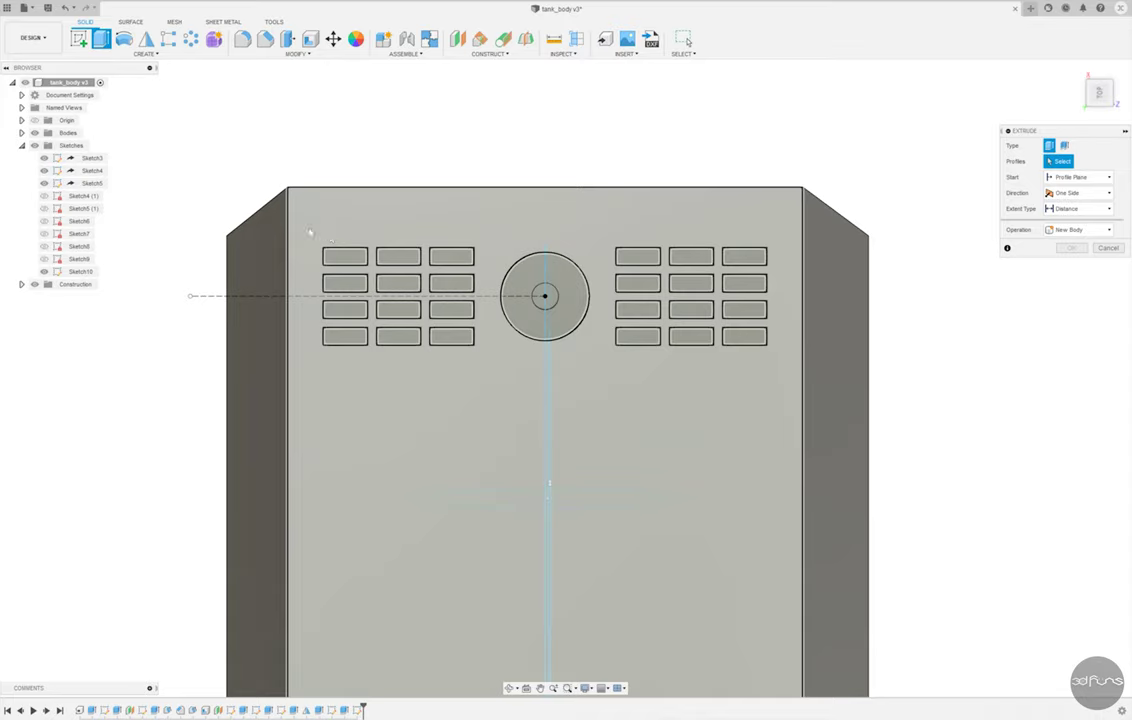
# - Cut both groups of slot profiles into the top deck with a -3 distance
pyautogui.moveTo(310, 232); pyautogui.dragTo(498, 366)
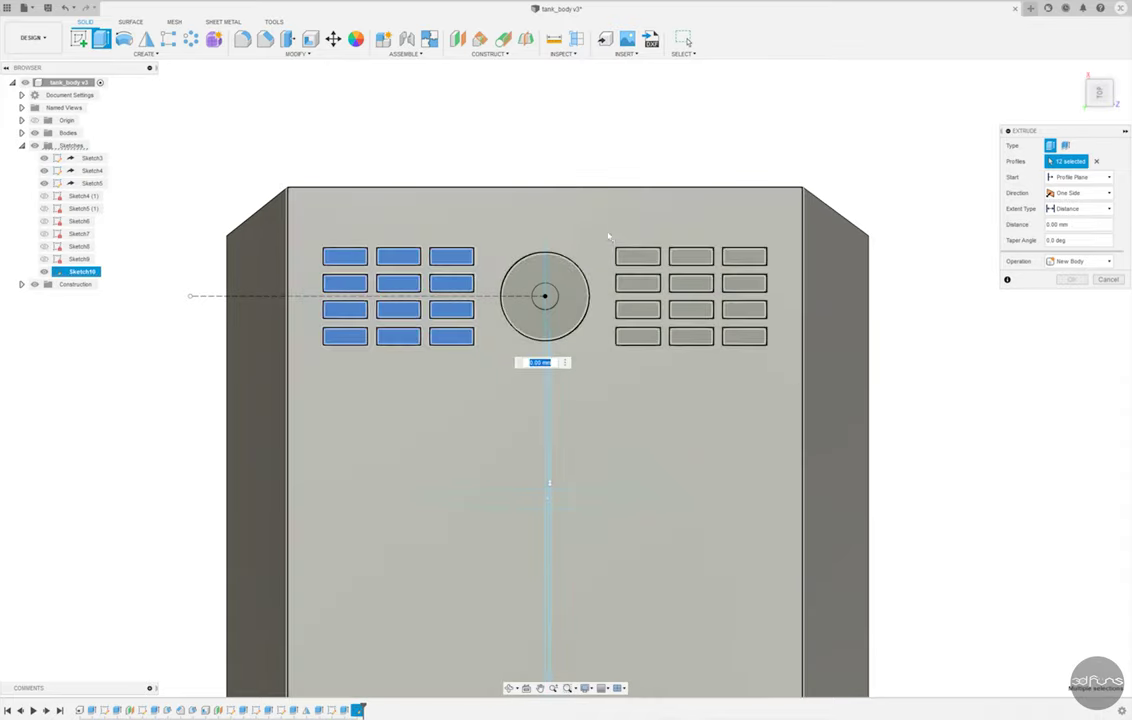
pyautogui.moveTo(606, 235); pyautogui.dragTo(776, 369)
pyautogui.keyDown('shift'); pyautogui.moveTo(790, 235); pyautogui.dragTo(865, 237, button='middle'); pyautogui.keyUp('shift')
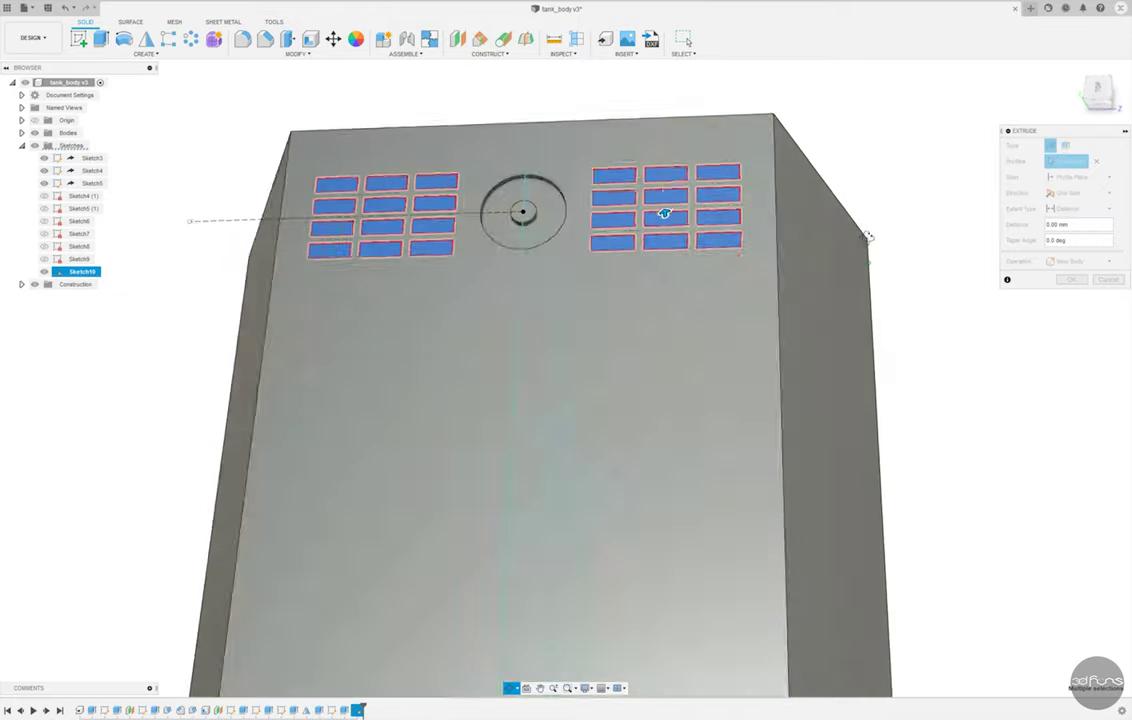
pyautogui.write('-3')
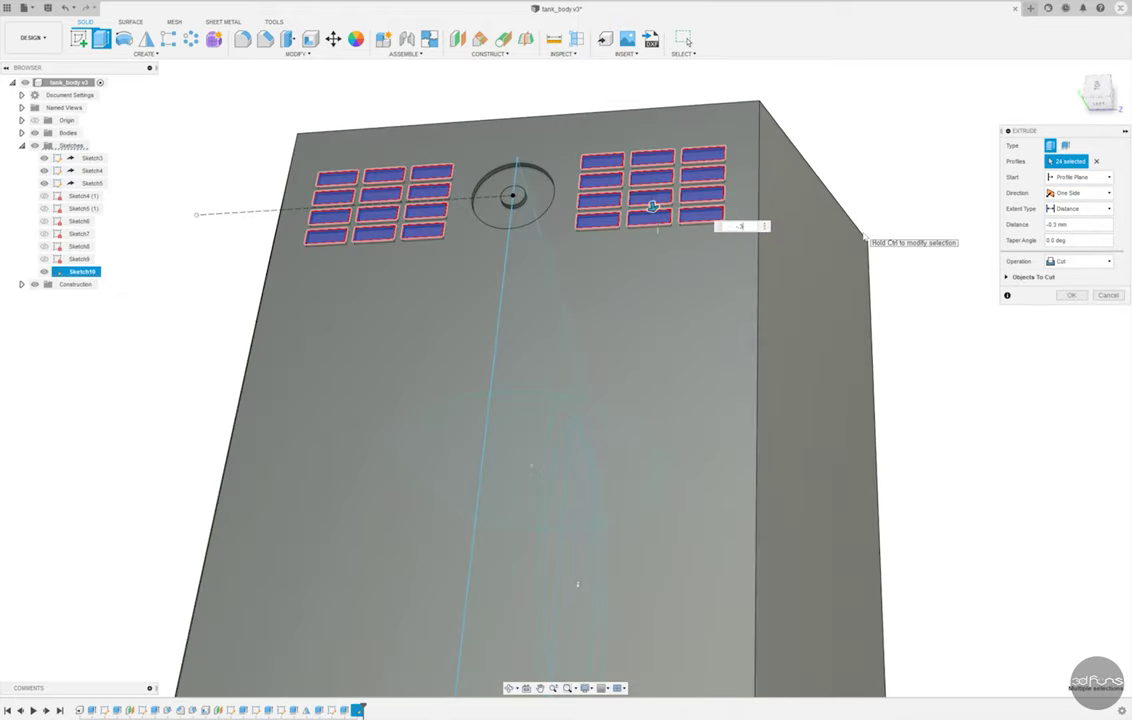
pyautogui.press('Return')
# - Save version v4 and start Sketch11 on the tank's front face
pyautogui.keyDown('shift'); pyautogui.moveTo(883, 232); pyautogui.dragTo(820, 240, button='middle'); pyautogui.keyUp('shift')
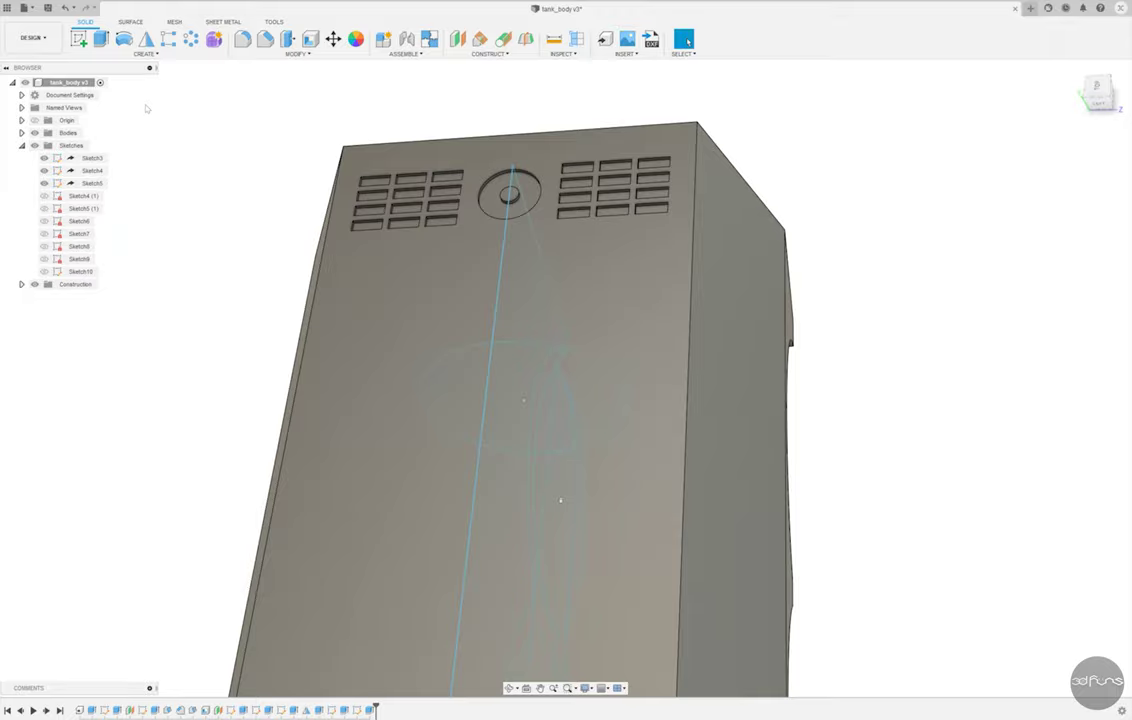
pyautogui.hotkey('ctrl', 's')
pyautogui.click(445, 376)
pyautogui.moveTo(445, 376)
pyautogui.keyDown('shift'); pyautogui.mouseDown(button='middle')
pyautogui.moveTo(408, 210)
pyautogui.moveTo(444, 205)
pyautogui.moveTo(440, 260)
pyautogui.mouseUp(button='middle'); pyautogui.keyUp('shift')
pyautogui.click(469, 326)
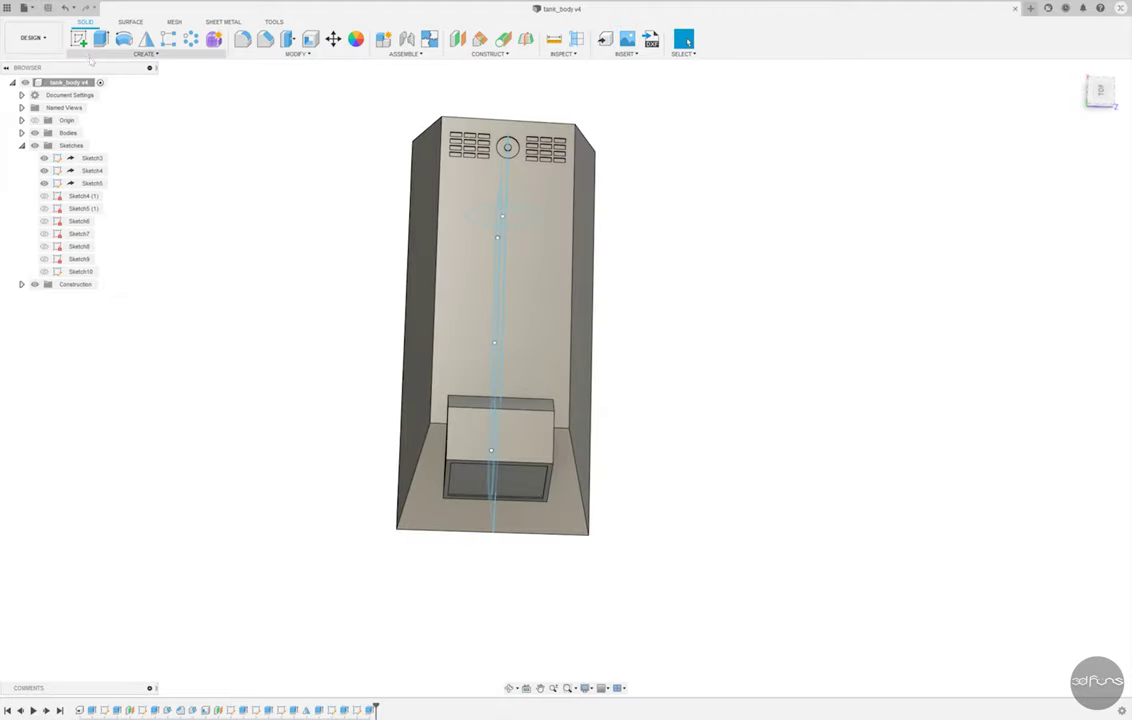
pyautogui.click(469, 326)
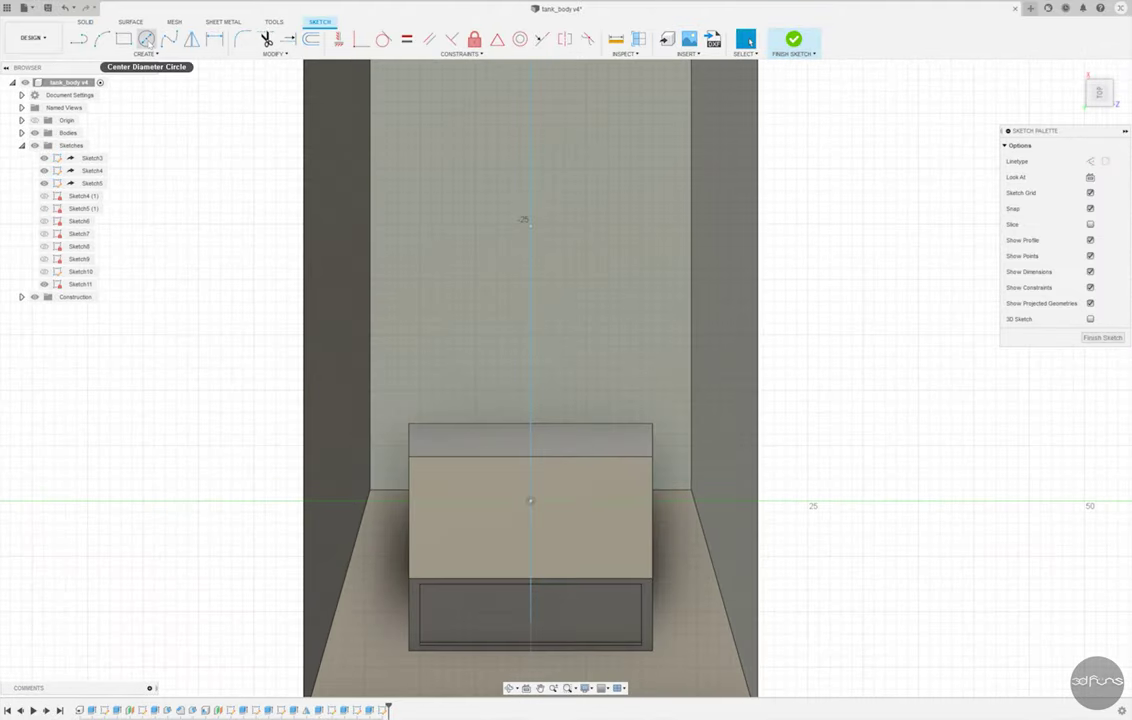
# - Draw an 11 mm circle on the upper left of the front face
pyautogui.click(146, 38)
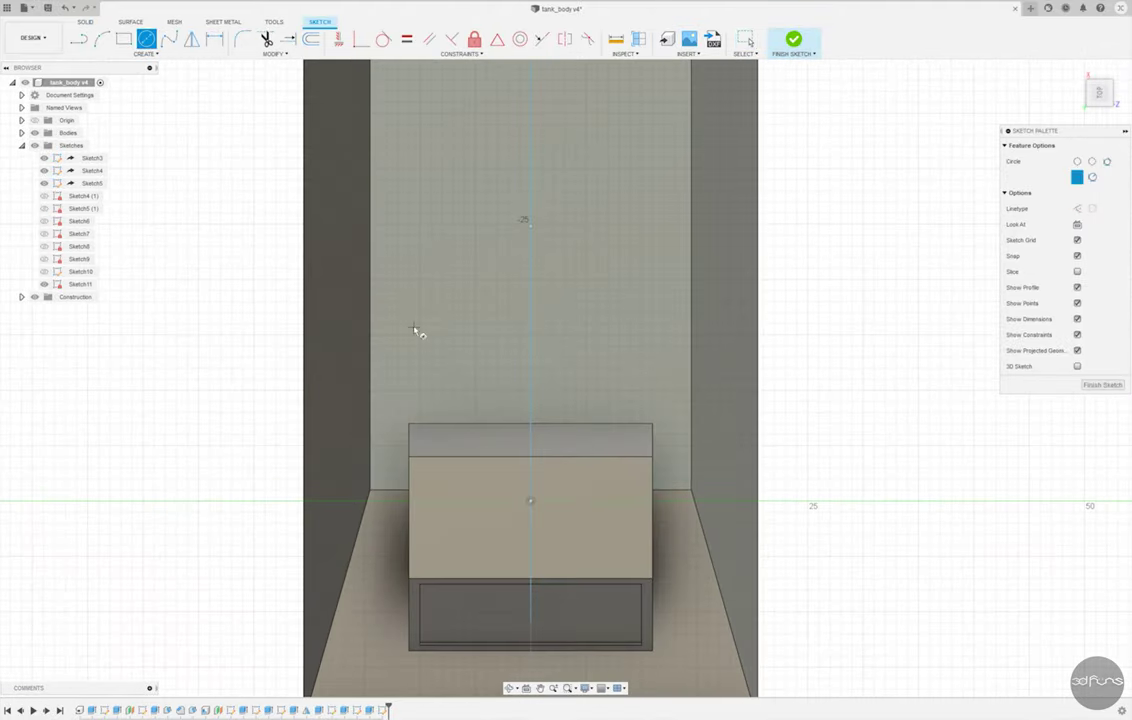
pyautogui.click(430, 323)
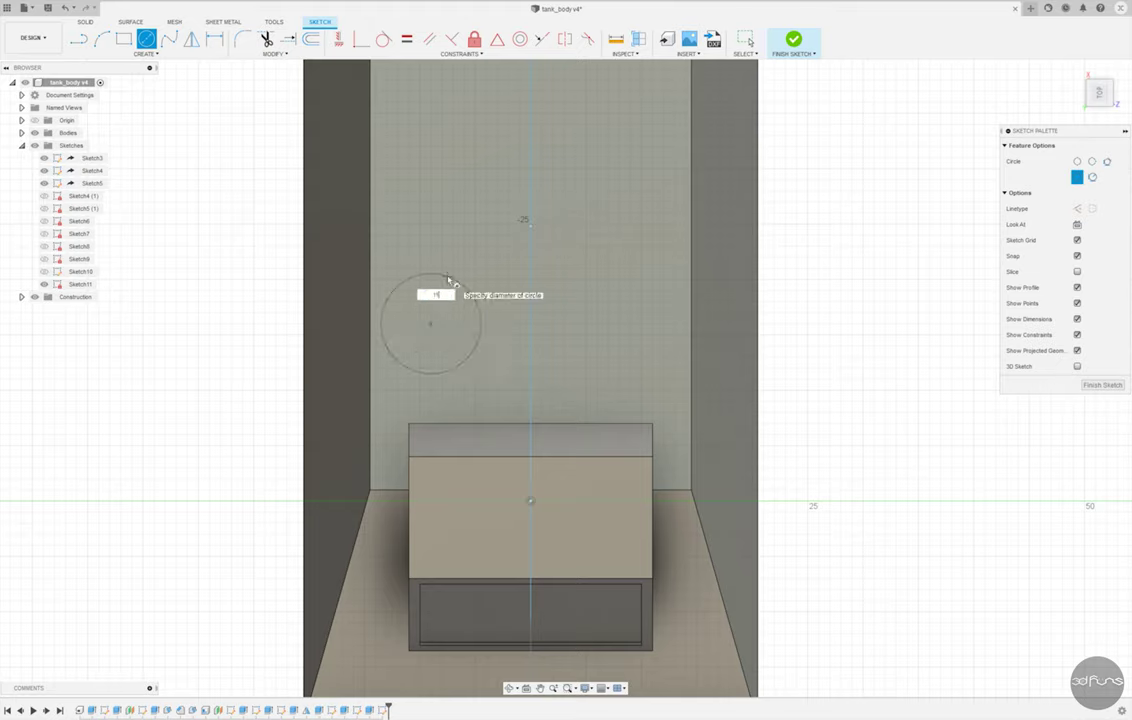
pyautogui.press('Return')
pyautogui.press('Escape')
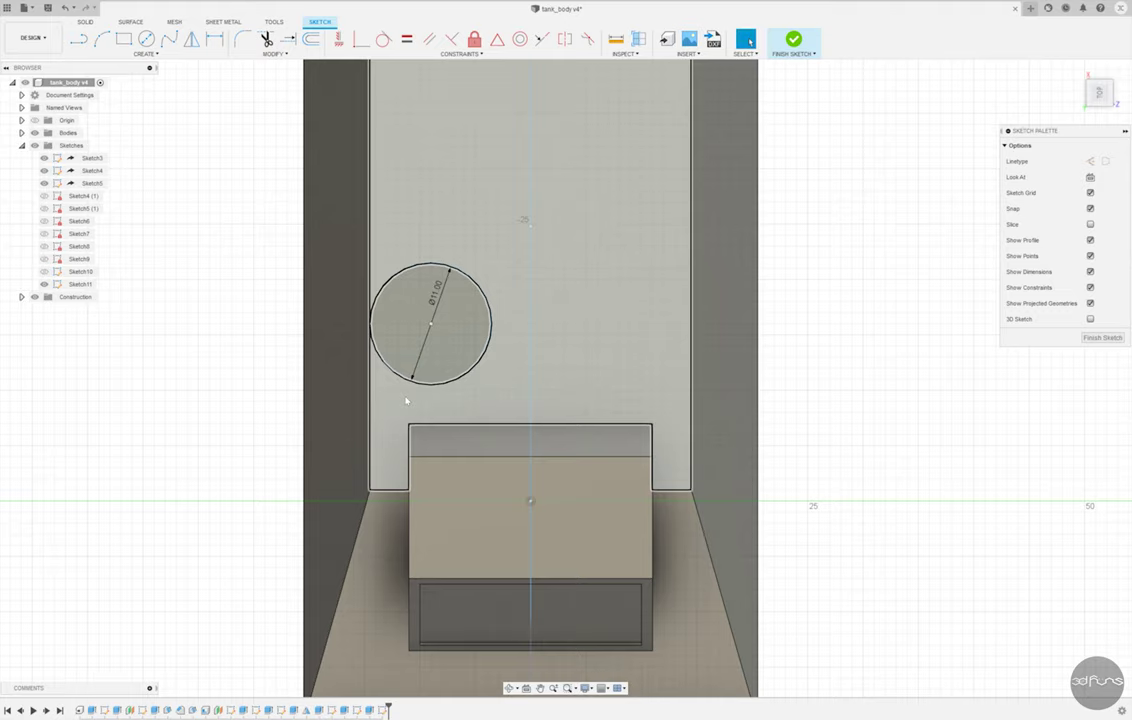
# - Position the circle centre 17 mm up and 14.50 mm across from the origin
pyautogui.click(531, 499)
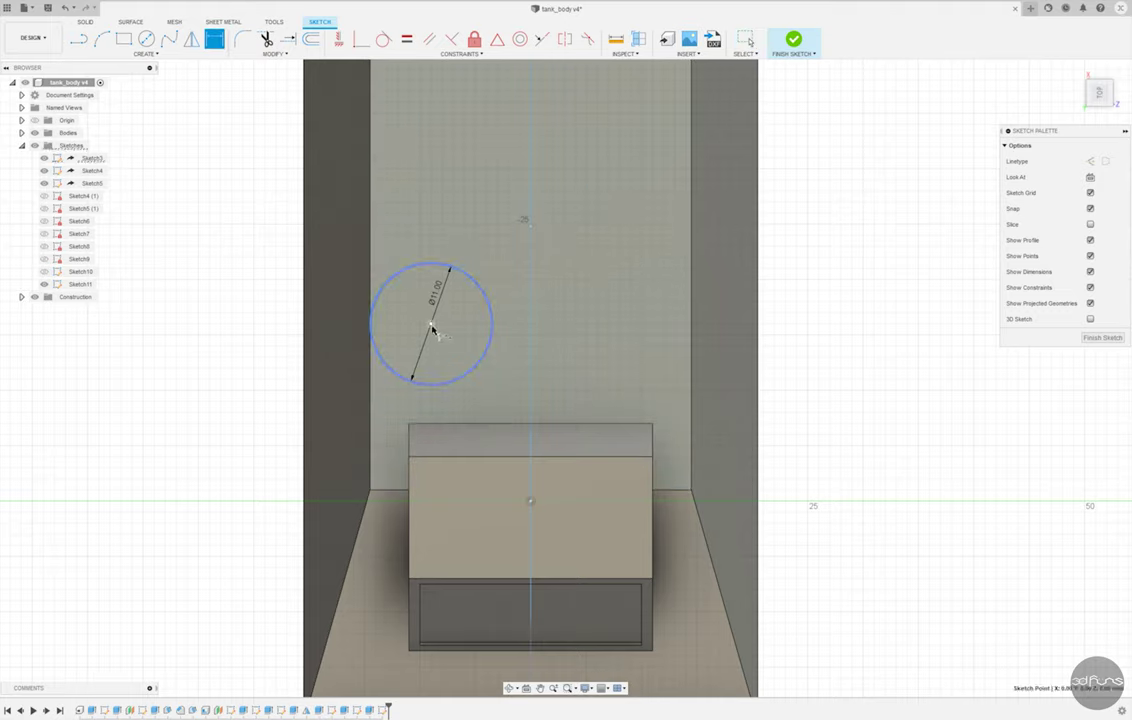
pyautogui.click(430, 323)
pyautogui.click(598, 390)
pyautogui.write('17')
pyautogui.press('Return')
pyautogui.click(373, 325)
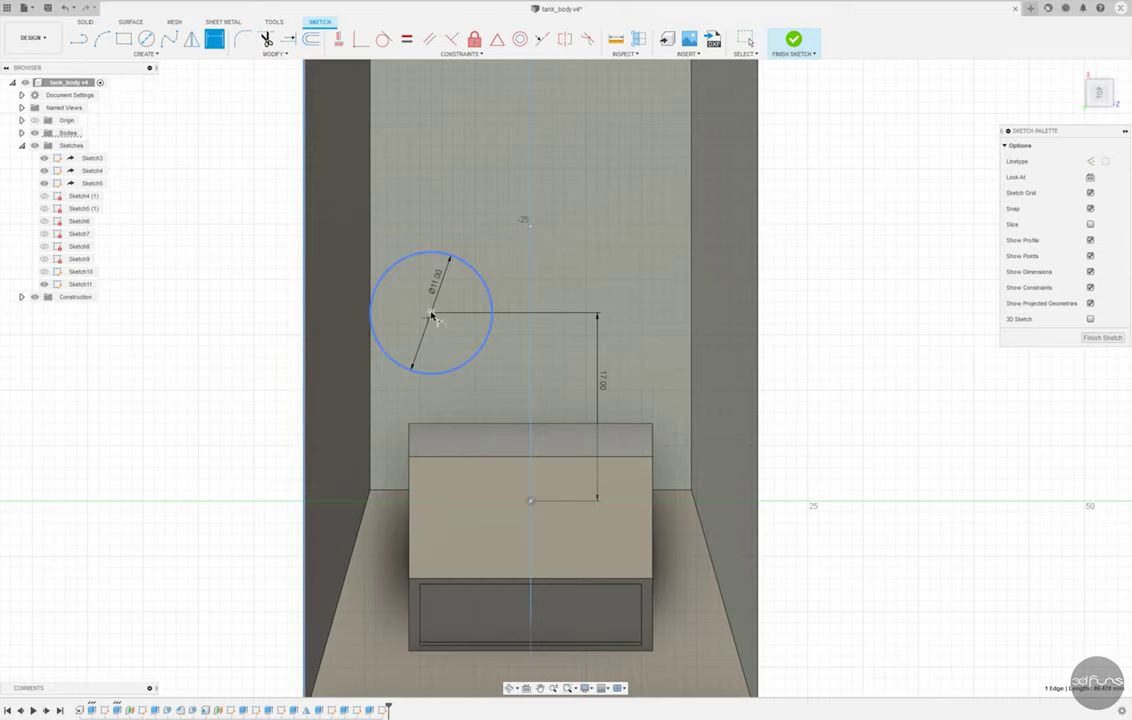
pyautogui.click(388, 219)
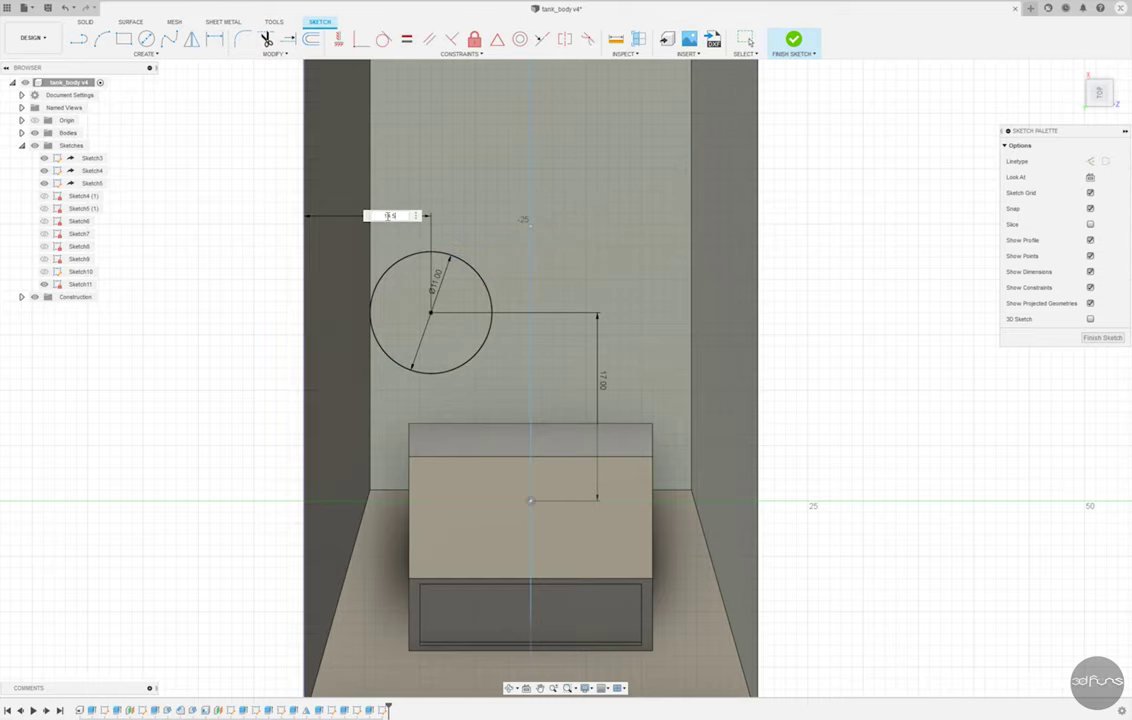
pyautogui.press('Return')
# - Add a concentric inner circle and finish the sketch
pyautogui.scroll(-2, 352, 230)
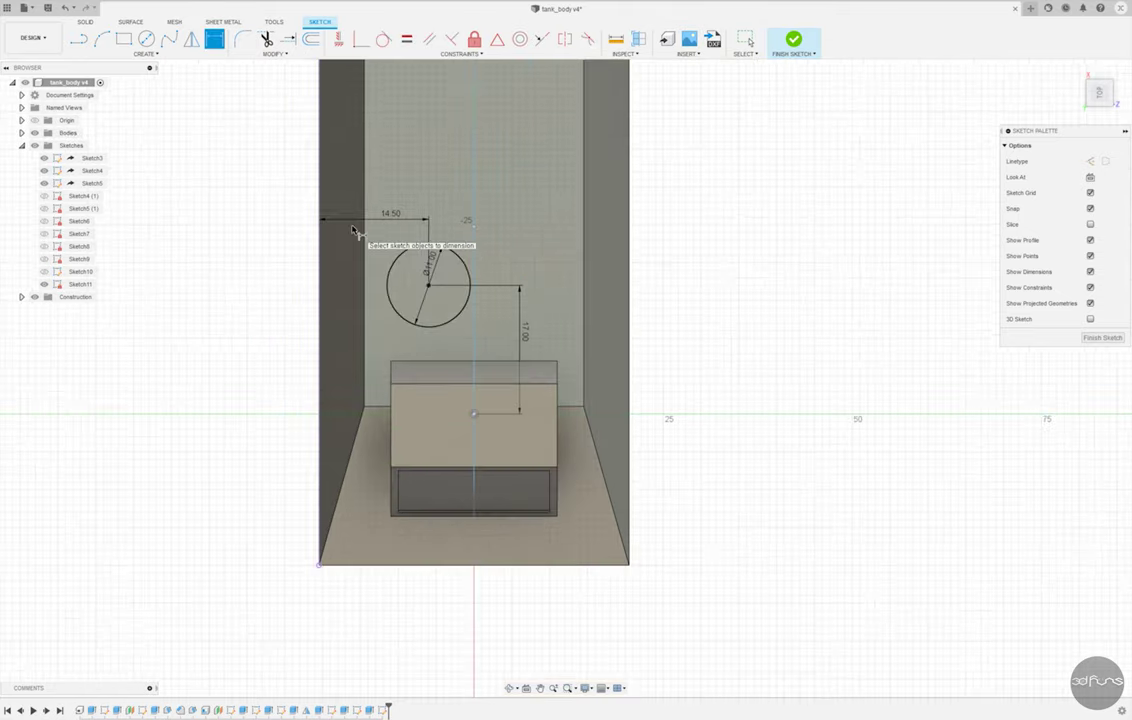
pyautogui.scroll(-1, 352, 230)
pyautogui.press('c')
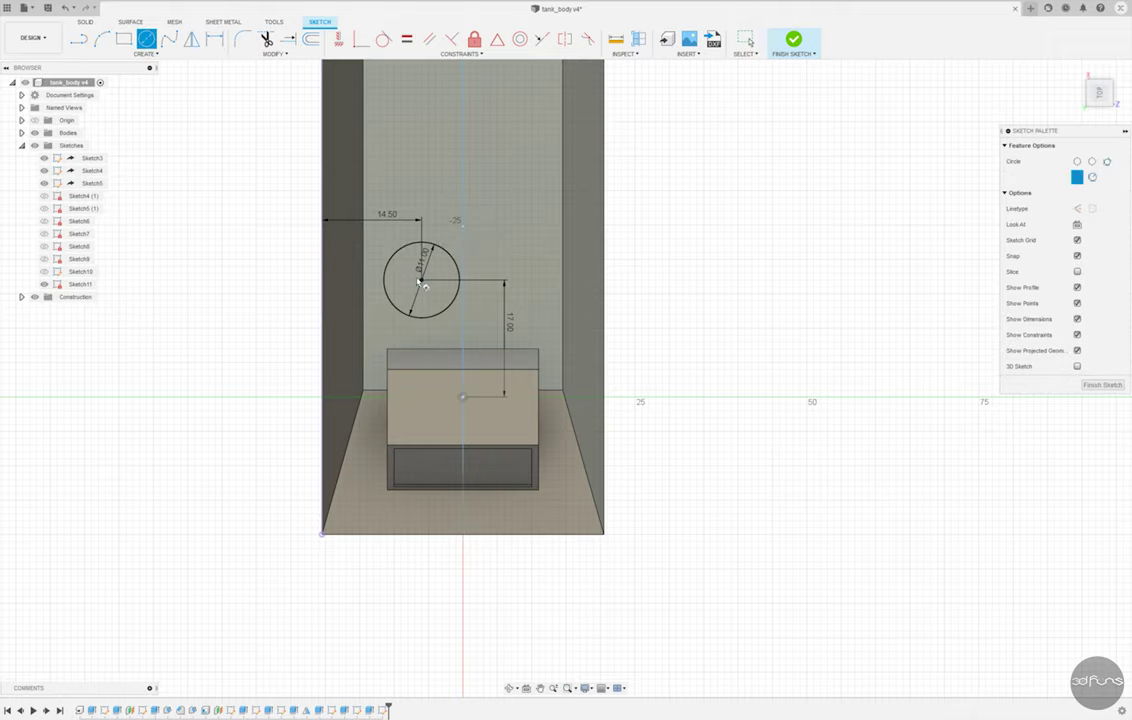
pyautogui.press('Return')
pyautogui.press('Escape')
pyautogui.scroll(3, 421, 261)
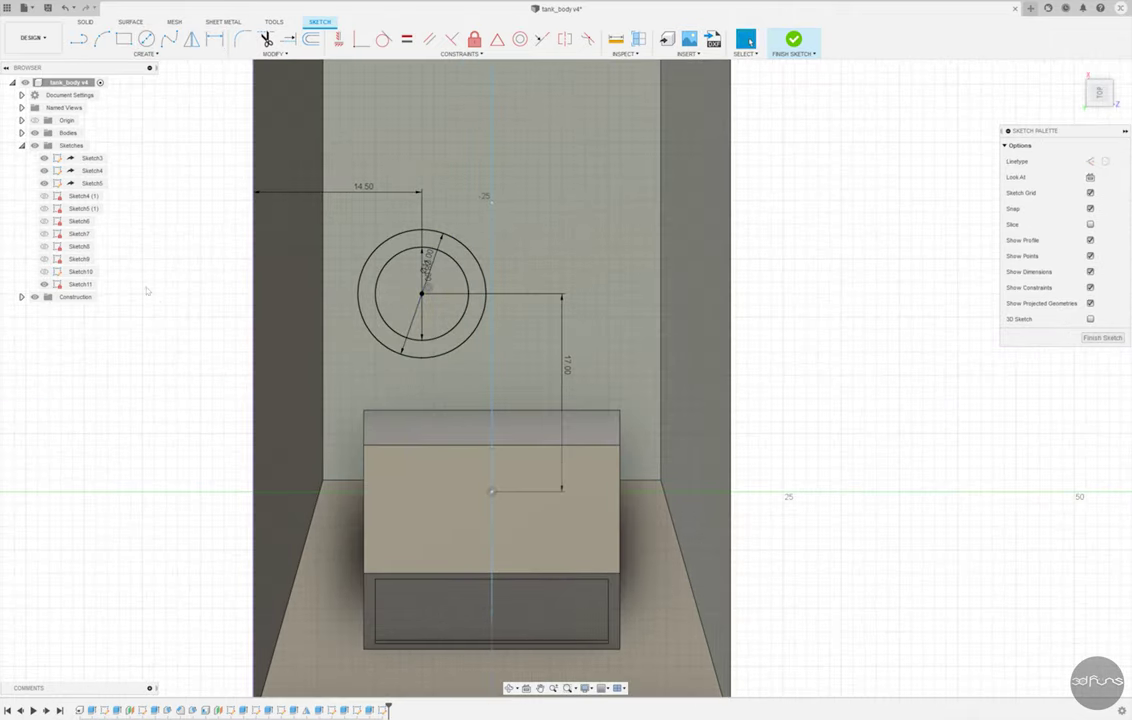
pyautogui.click(815, 47)
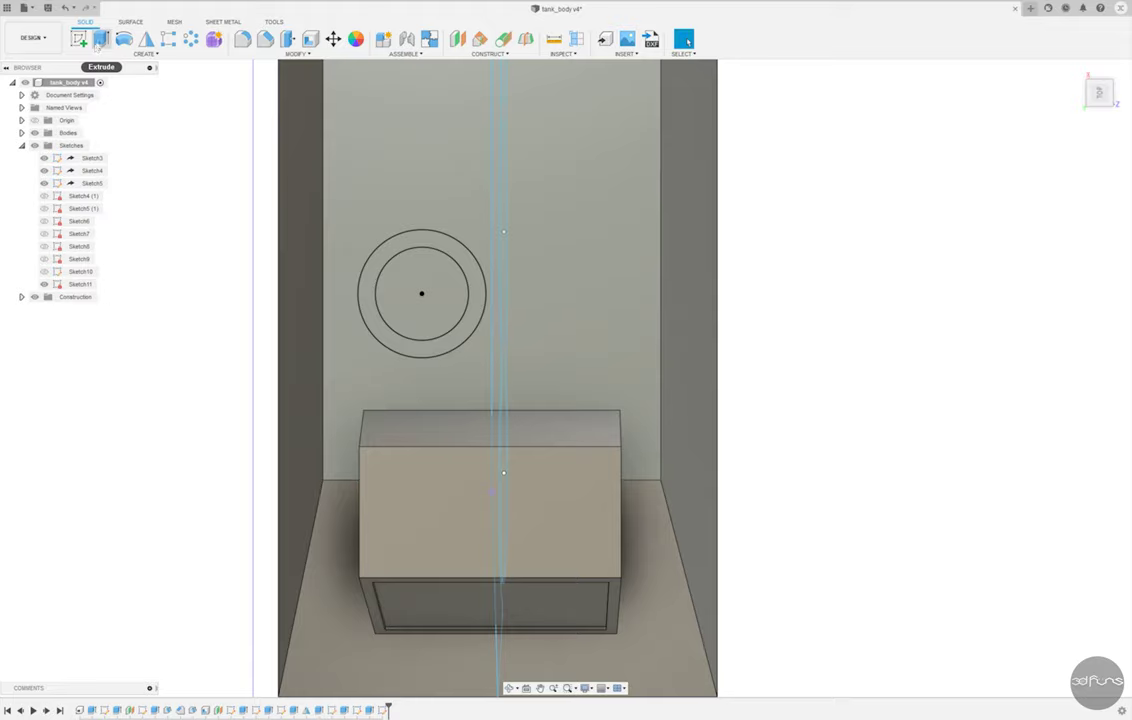
# - Extrude both circle profiles into a thin raised disc as a new body
pyautogui.click(101, 38)
pyautogui.click(366, 290)
pyautogui.click(395, 296)
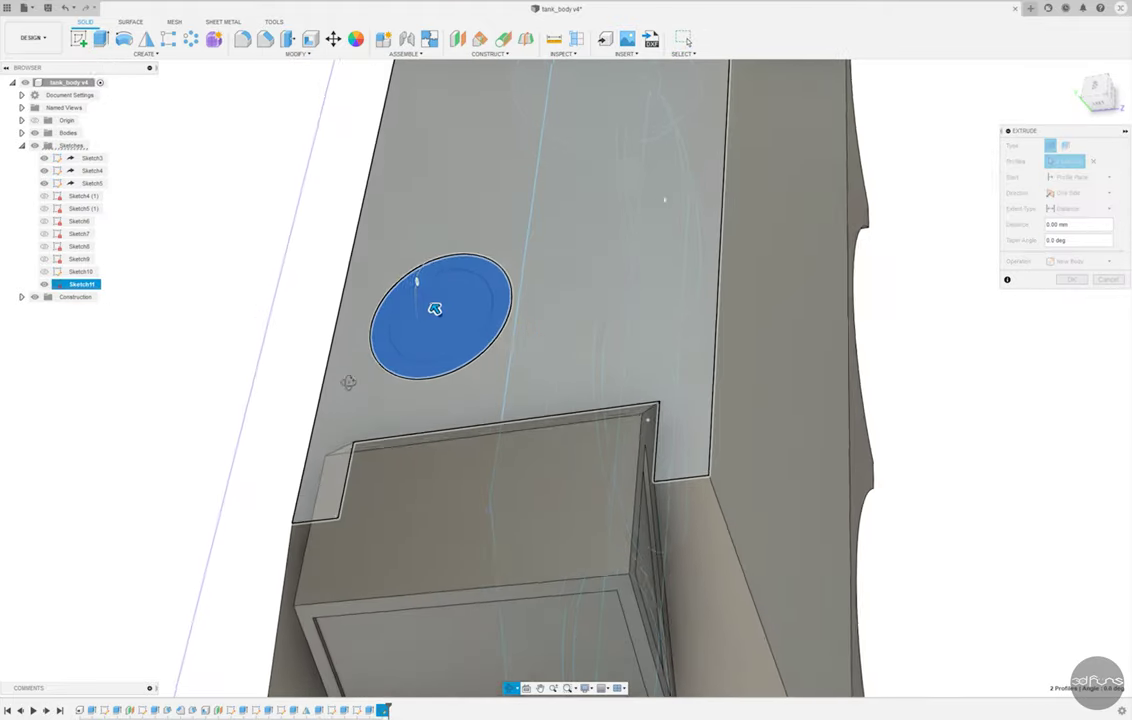
pyautogui.write('.5')
pyautogui.press('Return')
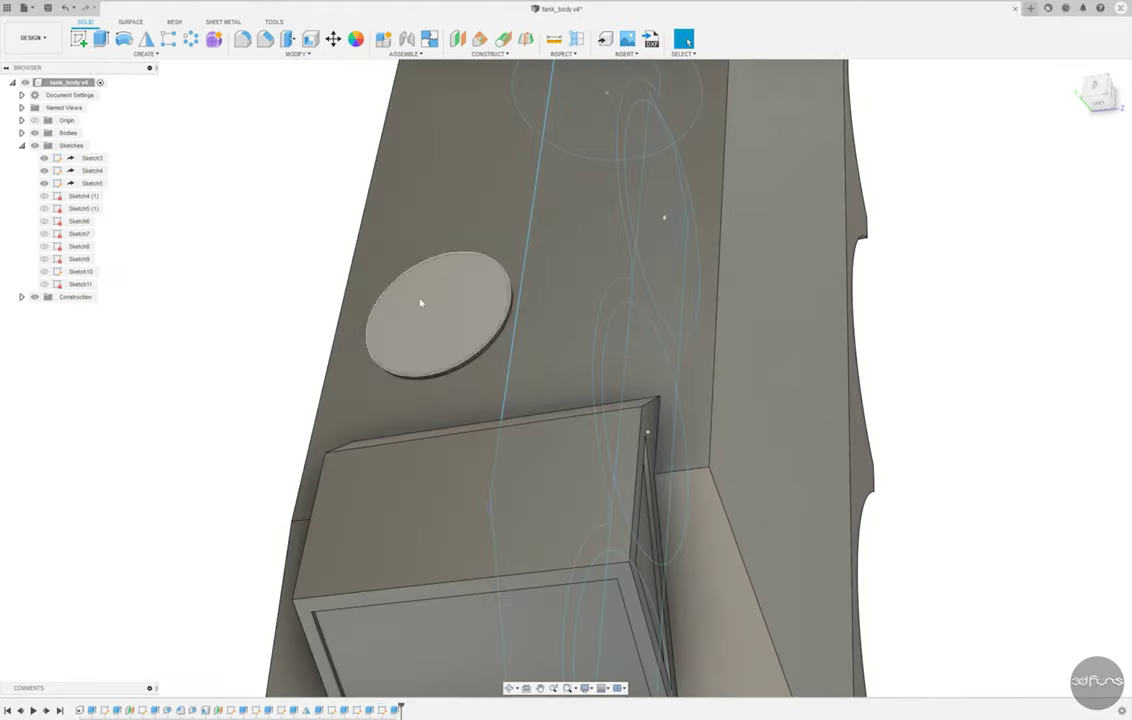
# - Cut the inner circle 0.3 mm deep, starting from the disc's top face
pyautogui.click(100, 40)
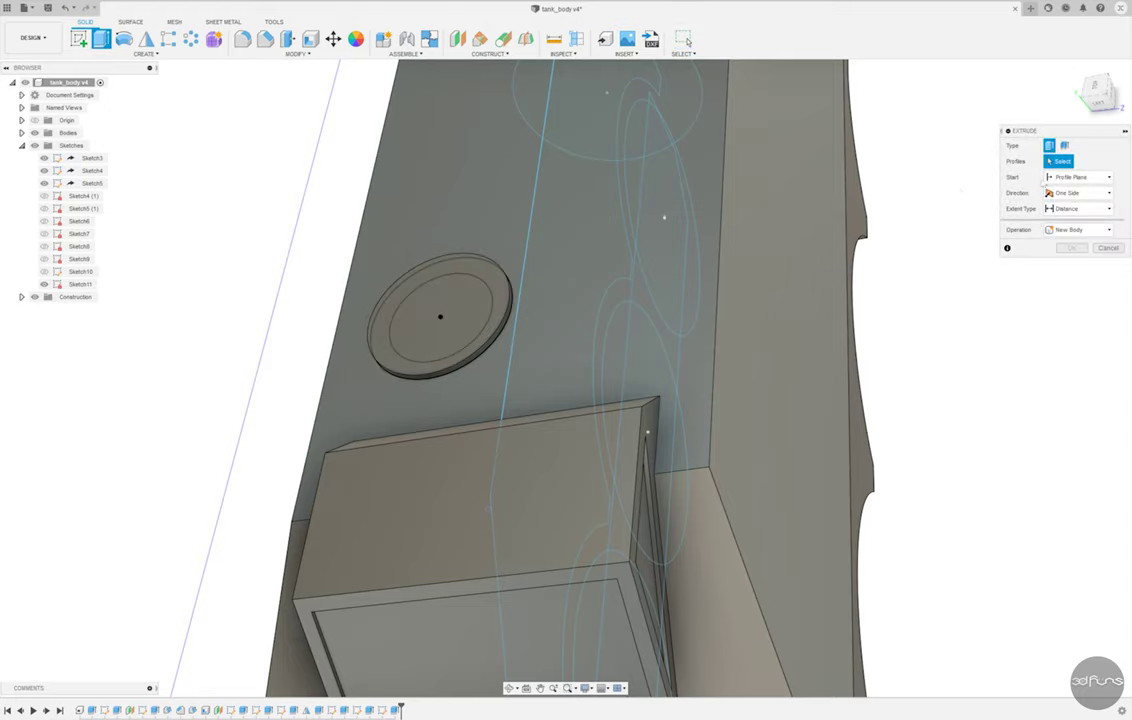
pyautogui.click(34, 132)
pyautogui.click(435, 311)
pyautogui.moveTo(435, 311); pyautogui.dragTo(447, 320)
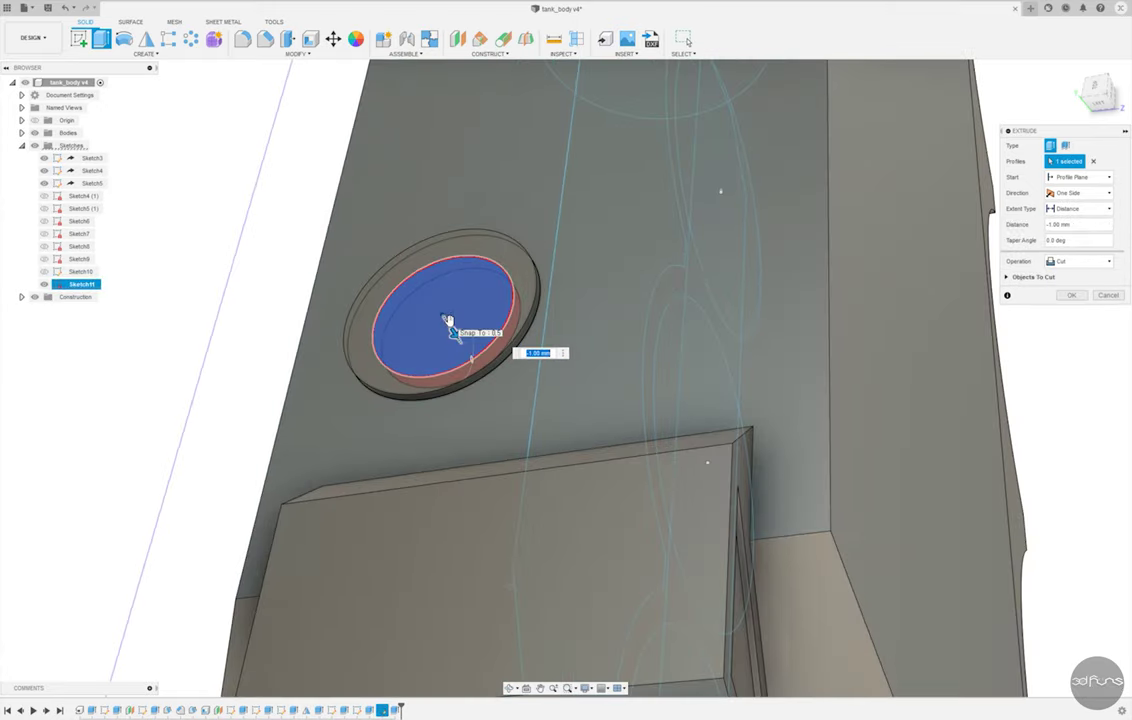
pyautogui.write('-3')
pyautogui.click(1078, 177)
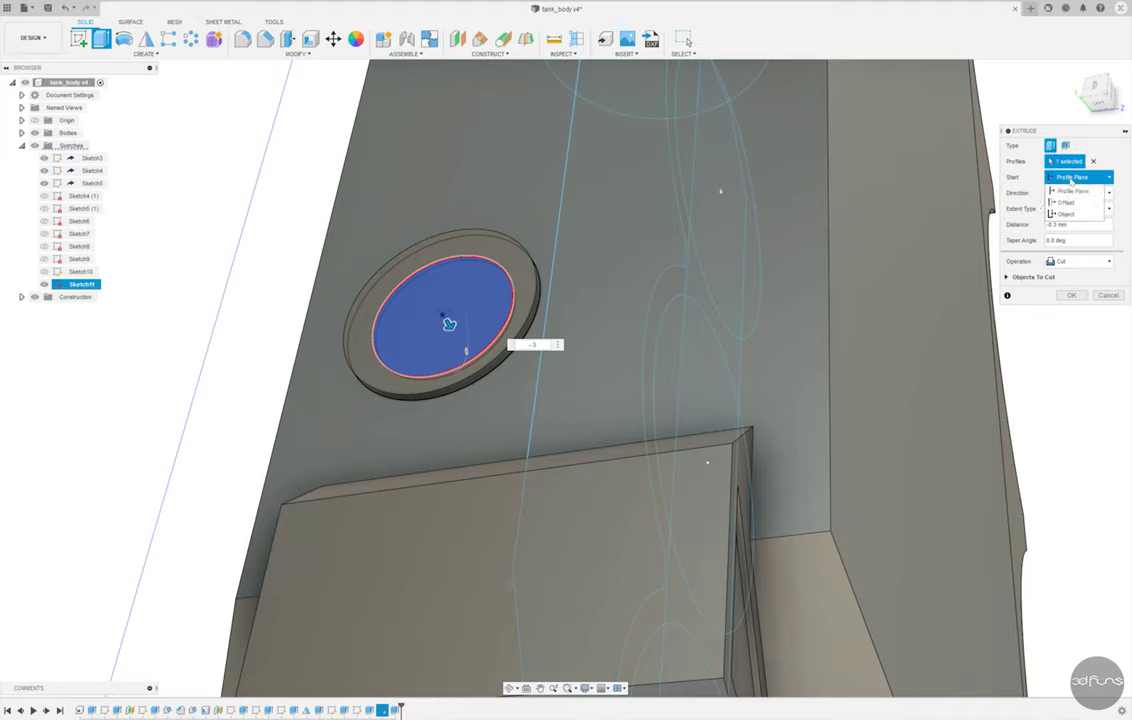
pyautogui.click(1066, 215)
pyautogui.click(763, 323)
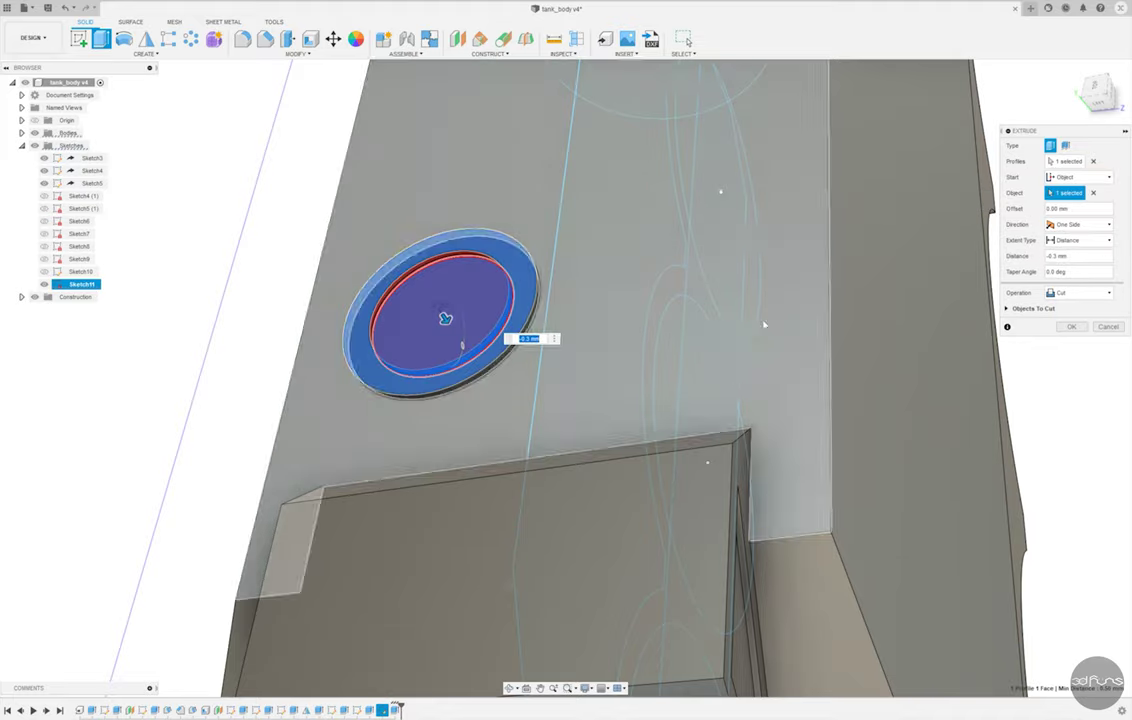
pyautogui.press('Return')
pyautogui.keyDown('shift'); pyautogui.moveTo(643, 273); pyautogui.dragTo(278, 352, button='middle'); pyautogui.keyUp('shift')
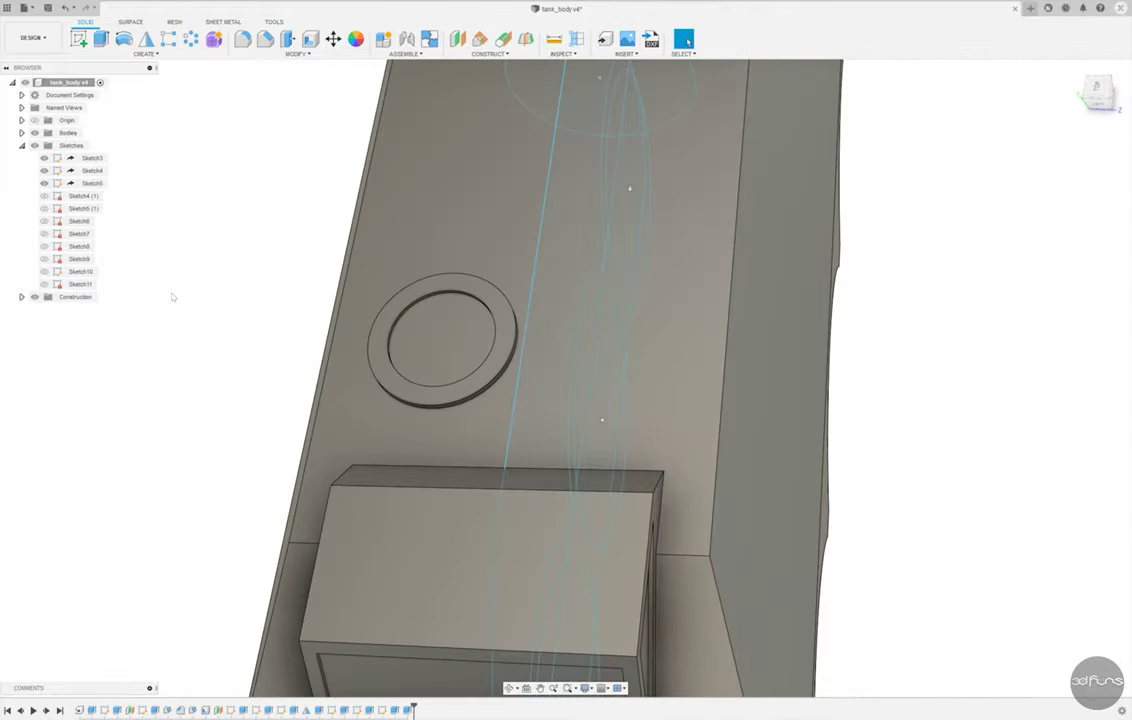
pyautogui.click(79, 38)
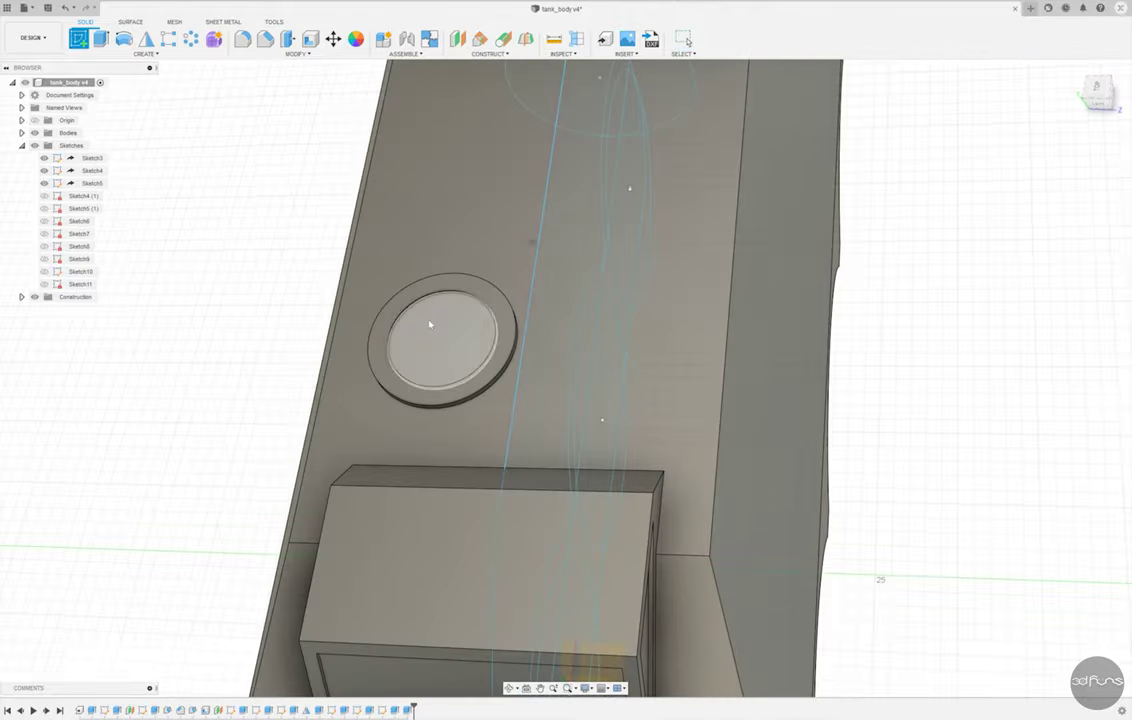
# - Start a sketch on the recessed face and project the outer ring edge into it
pyautogui.click(432, 325)
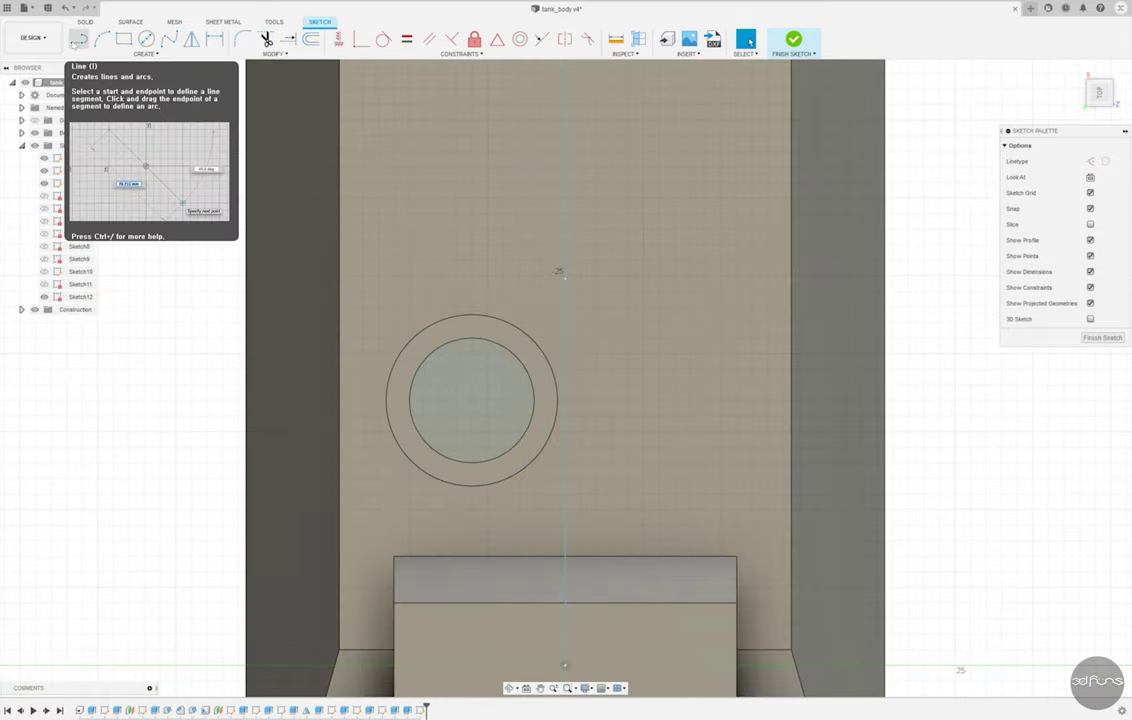
pyautogui.click(145, 53)
pyautogui.click(210, 242)
pyautogui.click(399, 369)
pyautogui.press('Return')
pyautogui.scroll(-2, 583, 373)
pyautogui.scroll(4, 583, 373)
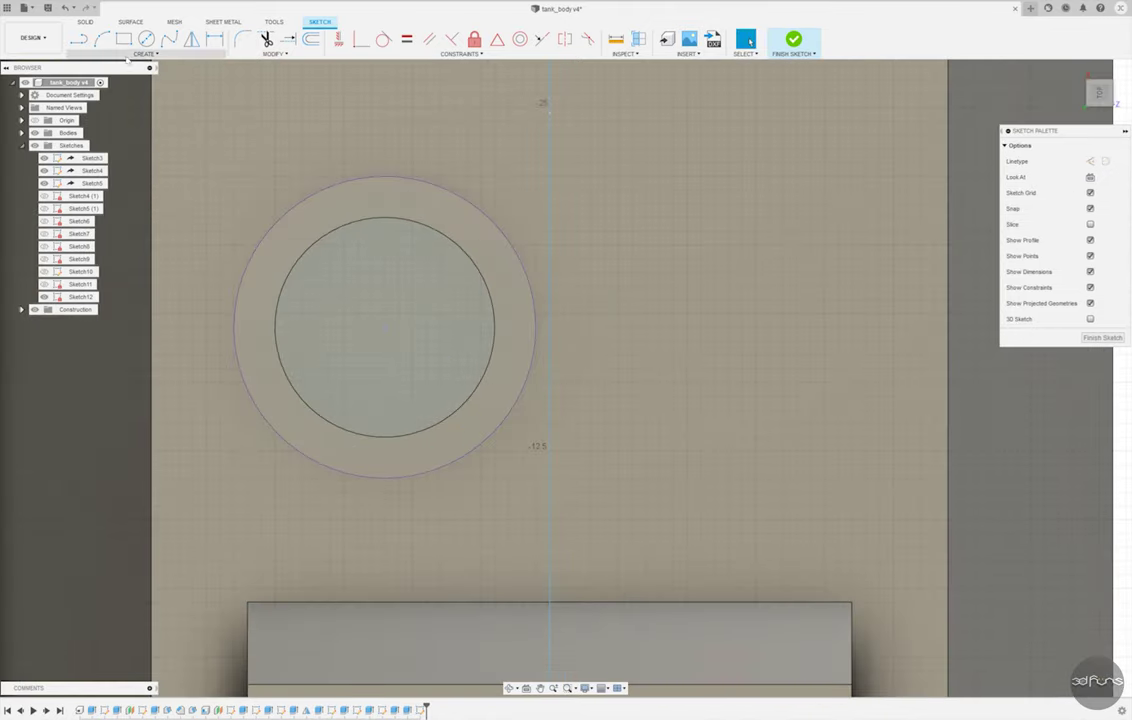
# - Draw a horizontal construction line from the circle centre to the right
pyautogui.press('l')
pyautogui.click(410, 323)
pyautogui.click(670, 323)
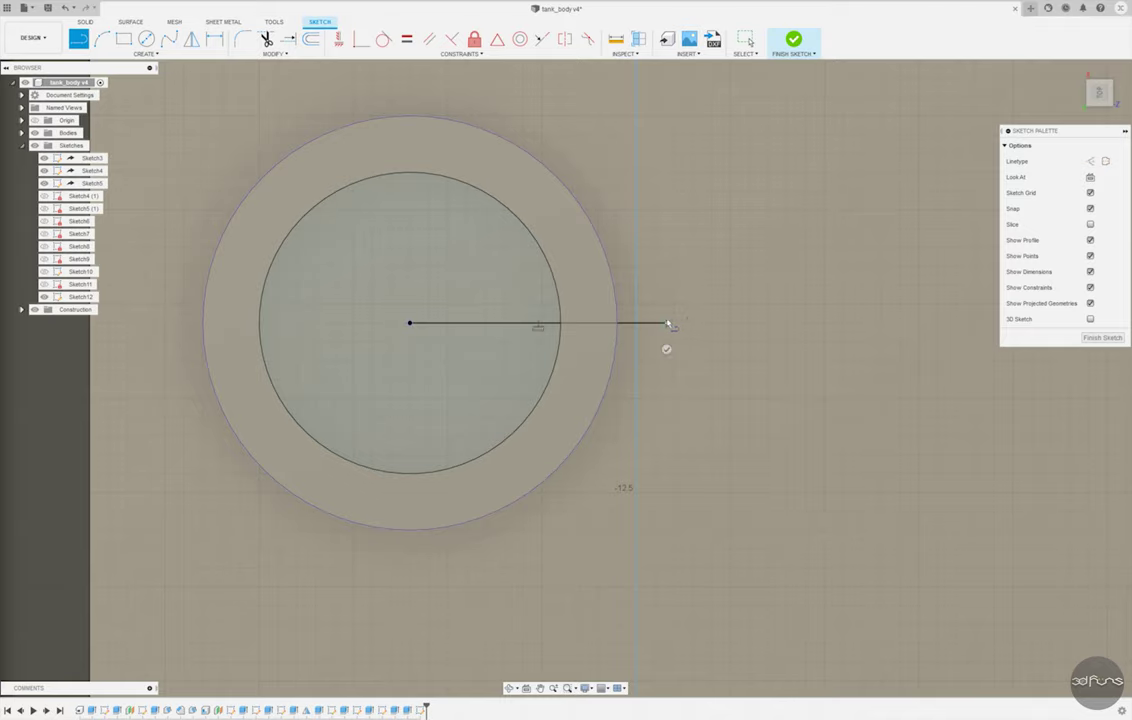
pyautogui.press('Escape')
pyautogui.click(640, 323)
pyautogui.click(1090, 161)
# - Draw two wedge lines from a shared tip out past the ring, up-left and down-left
pyautogui.press('l')
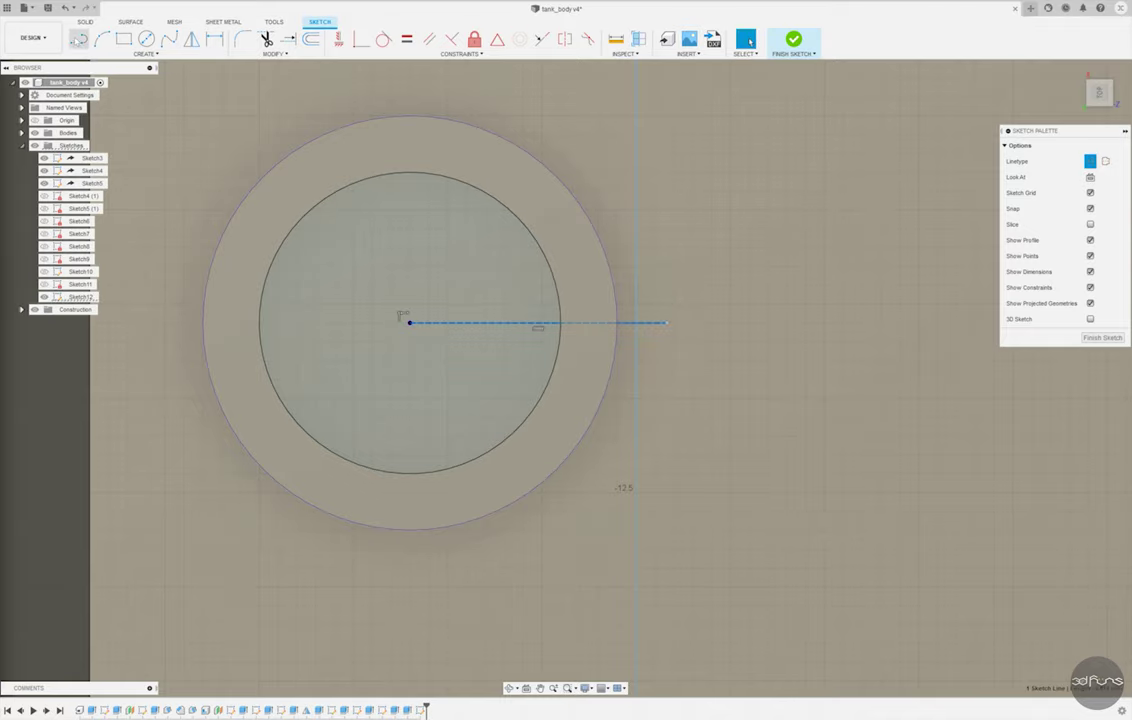
pyautogui.click(343, 323)
pyautogui.click(178, 234)
pyautogui.press('Escape')
pyautogui.click(342, 325)
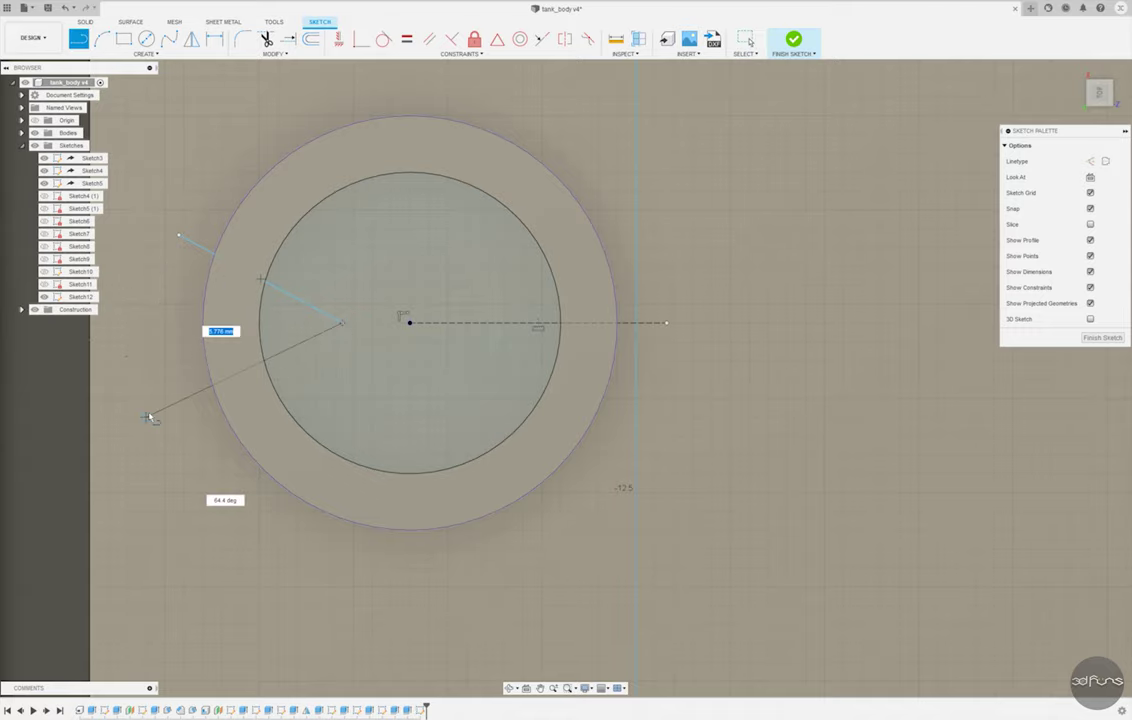
pyautogui.click(146, 416)
pyautogui.press('Escape')
# - Constrain the wedge endpoints, dimension them 2 mm apart, and add the wedge angle
pyautogui.click(266, 39)
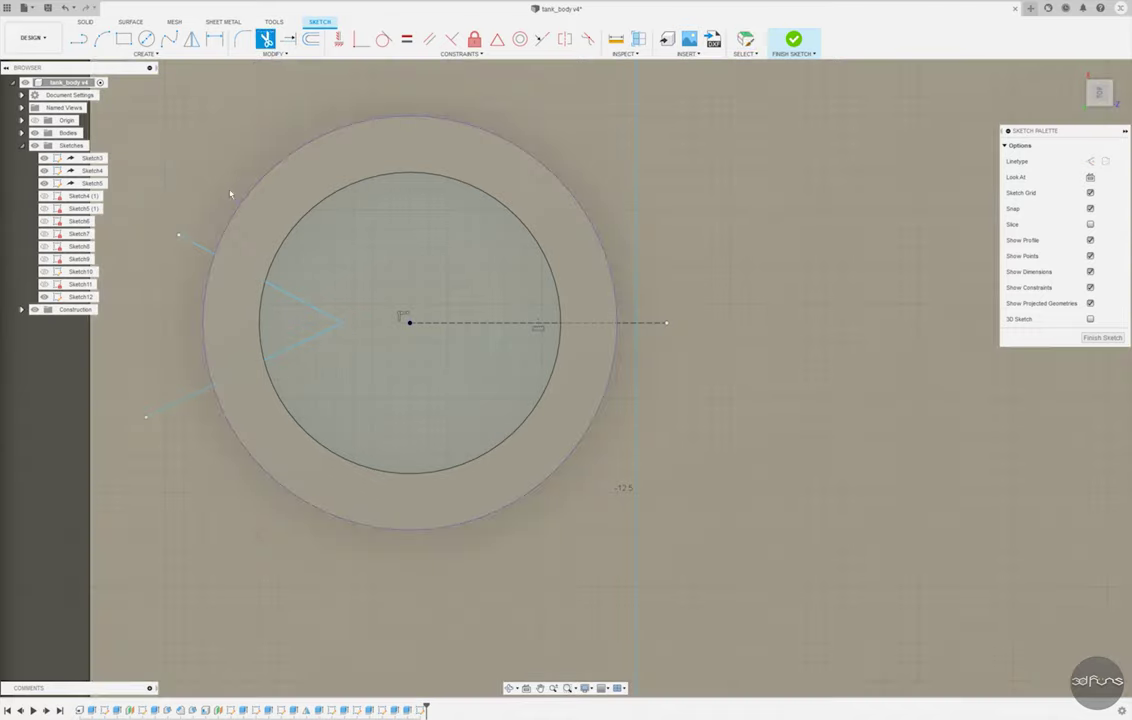
pyautogui.click(565, 39)
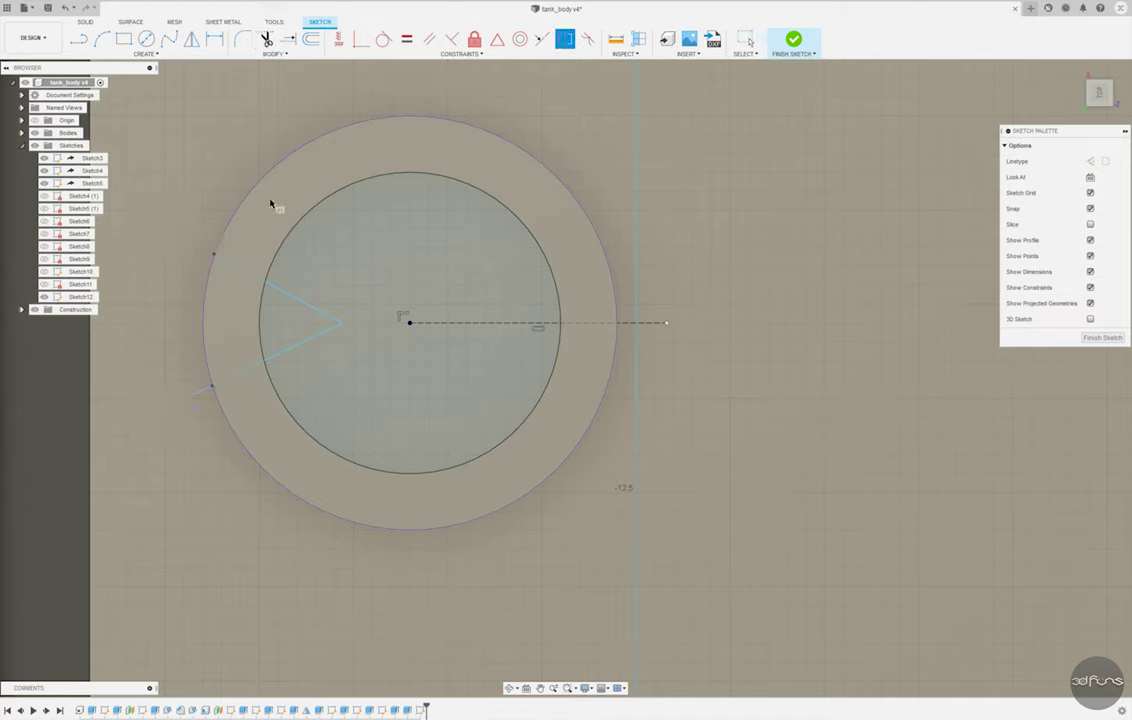
pyautogui.click(216, 256)
pyautogui.click(437, 318)
pyautogui.click(214, 39)
pyautogui.click(214, 253)
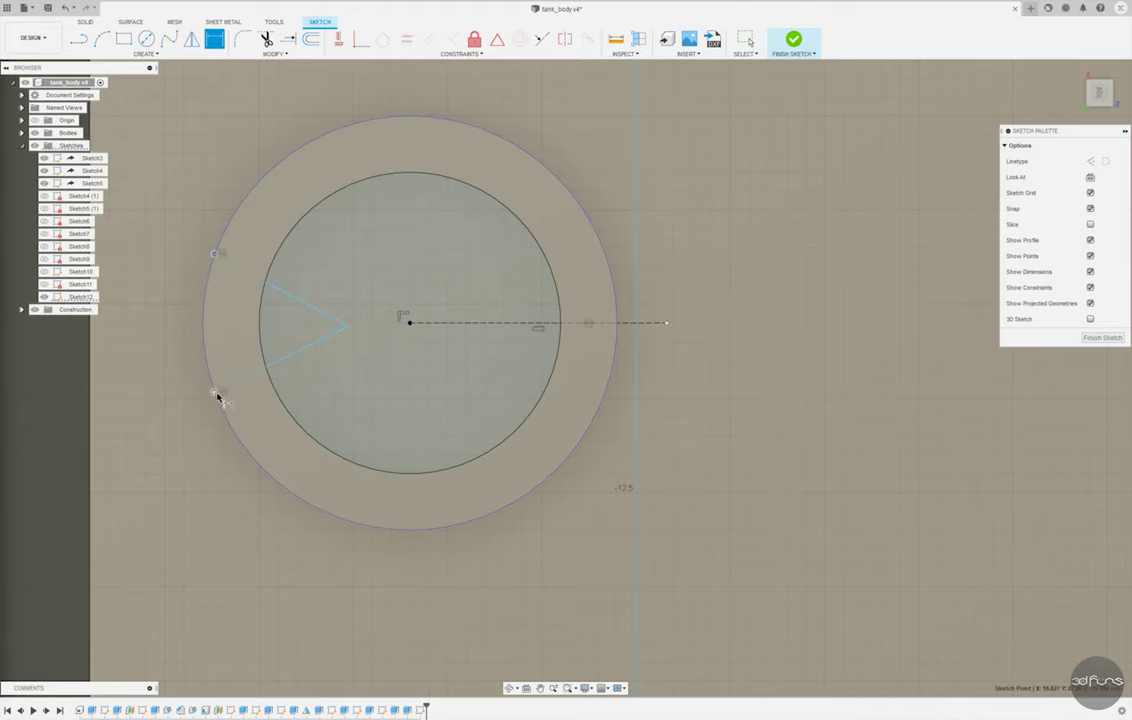
pyautogui.click(163, 348)
pyautogui.write('2')
pyautogui.press('Return')
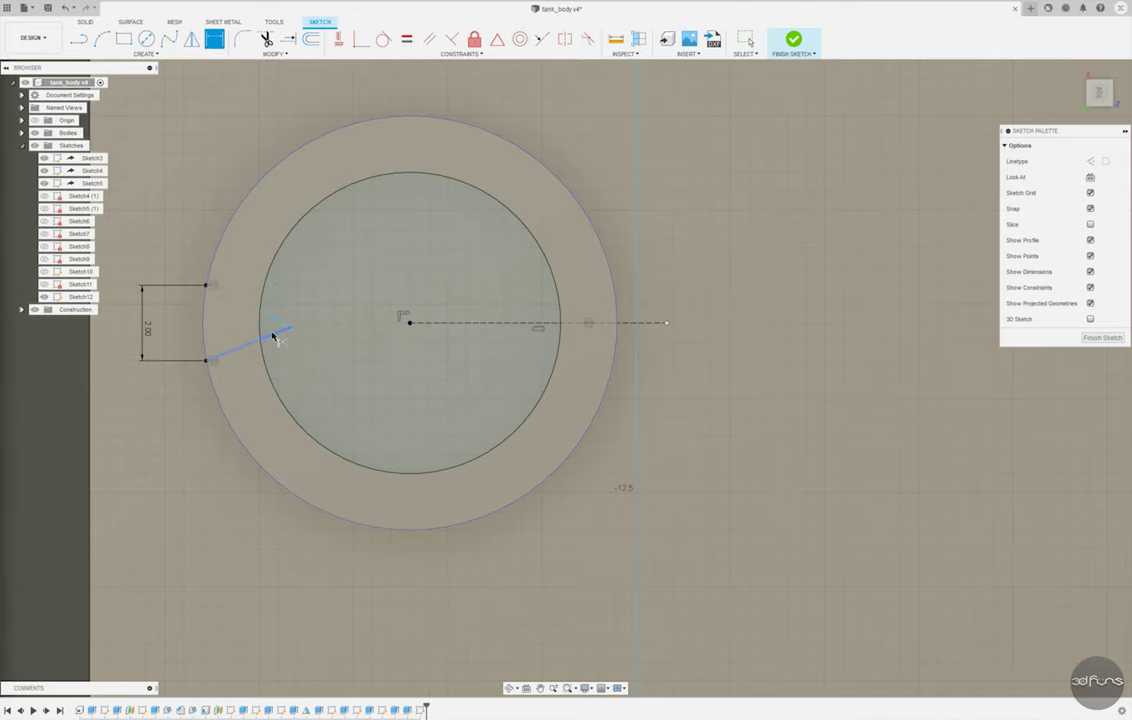
pyautogui.click(267, 320)
pyautogui.press('Return')
# - Move the wedge tip onto the horizontal centre line and finish the sketch
pyautogui.scroll(2, 296, 347)
pyautogui.moveTo(348, 346); pyautogui.dragTo(354, 311)
pyautogui.scroll(-5, 422, 245)
pyautogui.scroll(1, 600, 200)
pyautogui.click(793, 40)
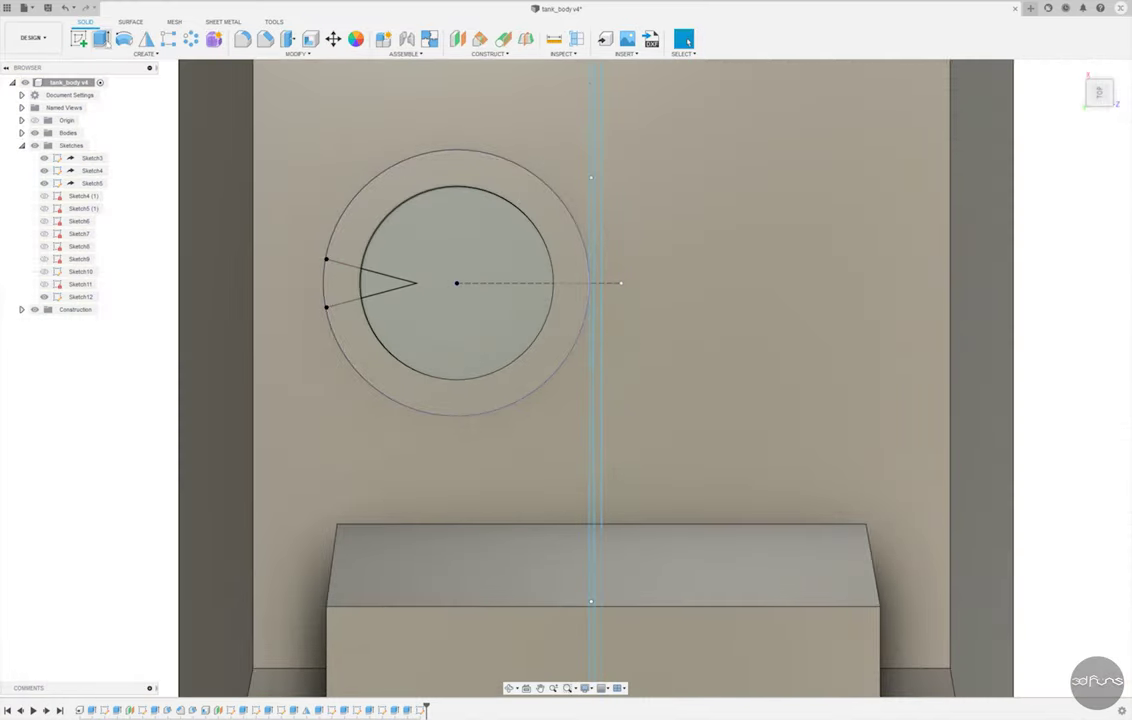
# - Extrude the wedge profile into the hatch ring
pyautogui.click(124, 38)
pyautogui.click(385, 283)
pyautogui.keyDown('shift'); pyautogui.moveTo(341, 289); pyautogui.dragTo(380, 290, button='middle'); pyautogui.keyUp('shift')
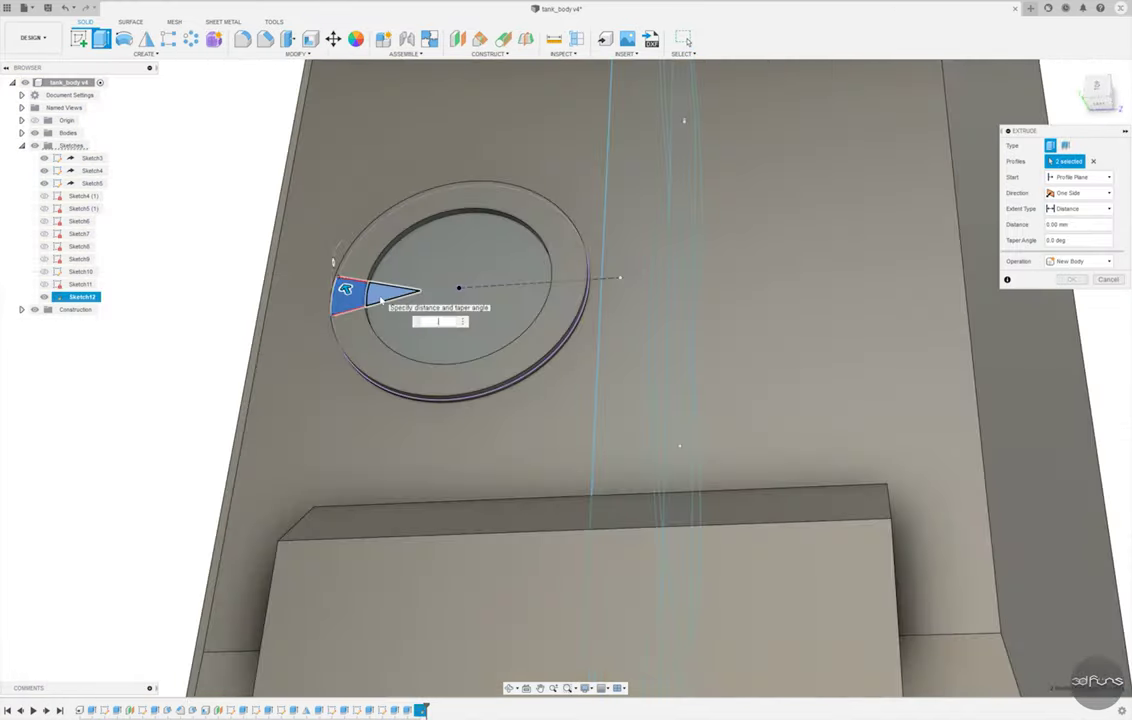
pyautogui.press('Return')
# - Edit the notch extrusion so its operation is Cut
pyautogui.rightClick(432, 709)
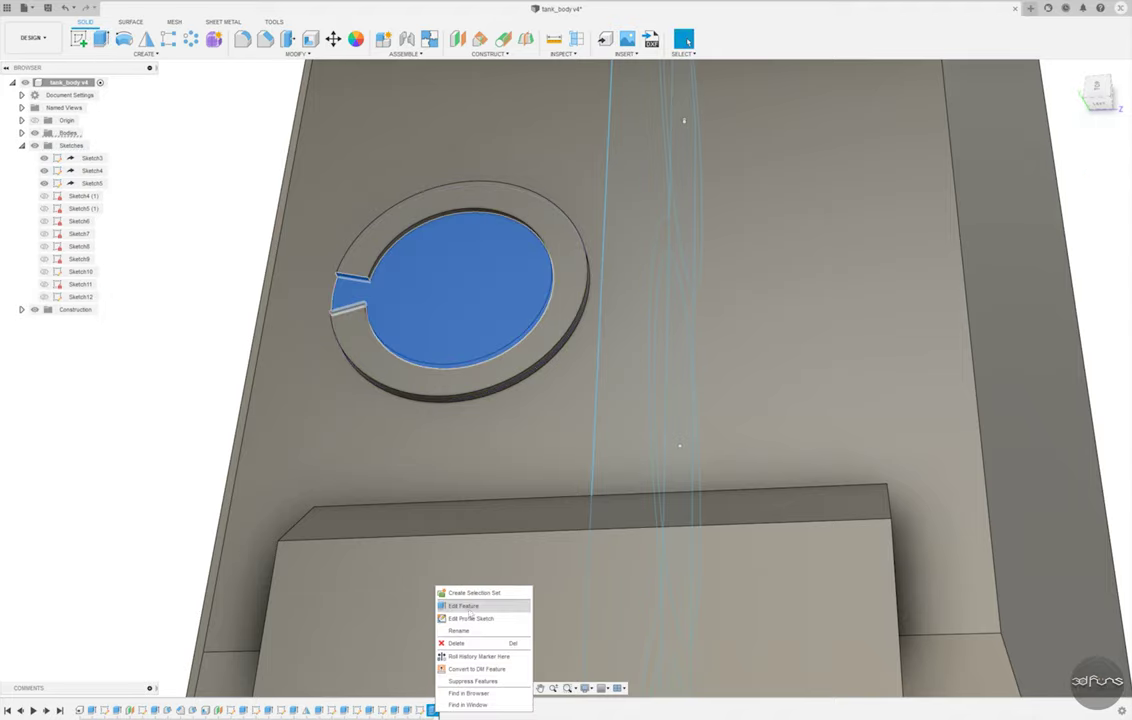
pyautogui.click(455, 606)
pyautogui.click(1080, 261)
pyautogui.click(1062, 286)
pyautogui.press('Return')
pyautogui.scroll(-5, 331, 341)
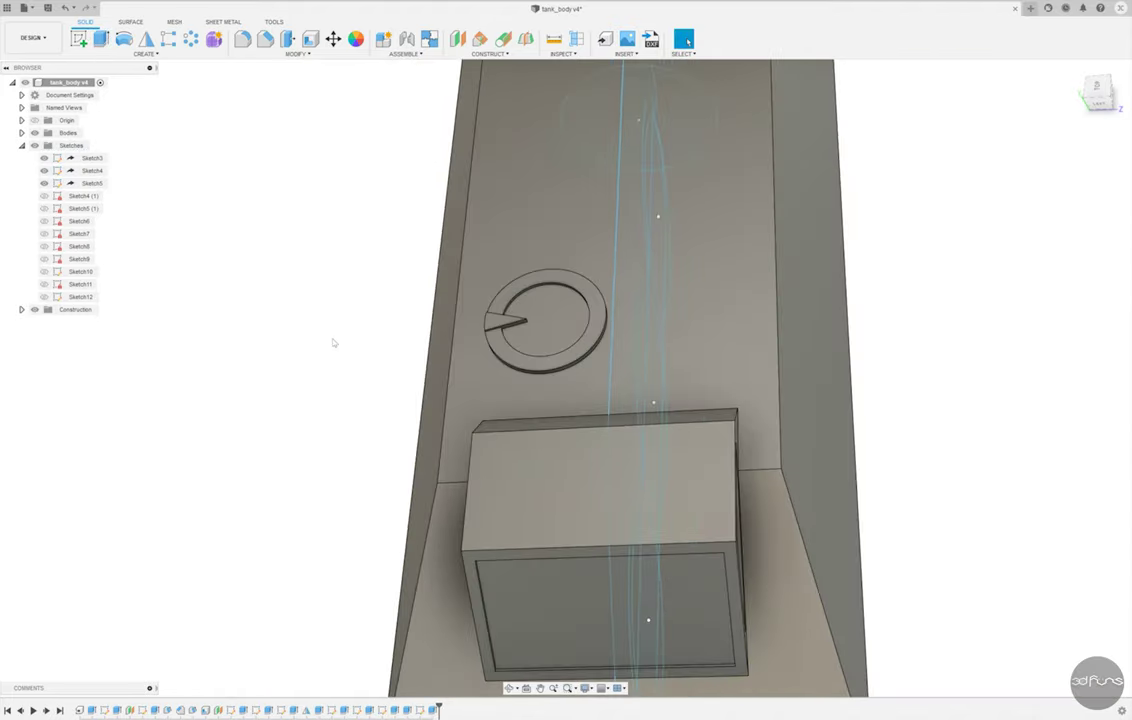
# - Draw a two-point rectangle in a new sketch on the tank's top face
pyautogui.keyDown('shift'); pyautogui.moveTo(331, 341); pyautogui.dragTo(780, 326, button='middle'); pyautogui.keyUp('shift')
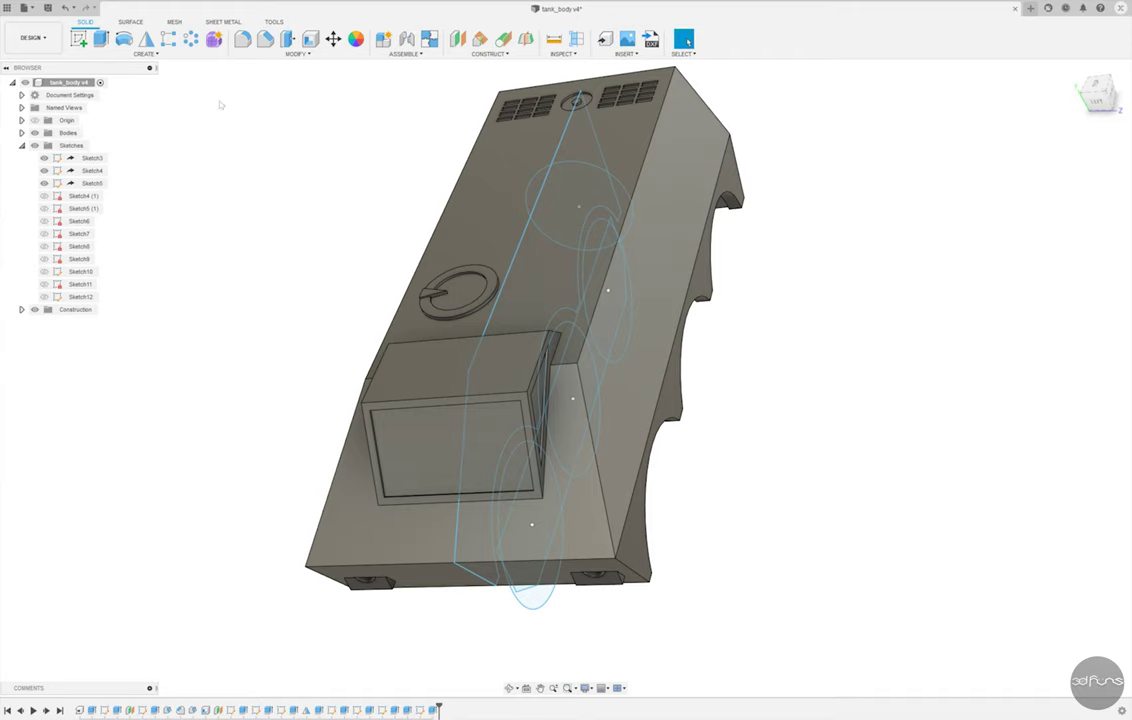
pyautogui.click(79, 38)
pyautogui.click(555, 470)
pyautogui.scroll(2, 733, 453)
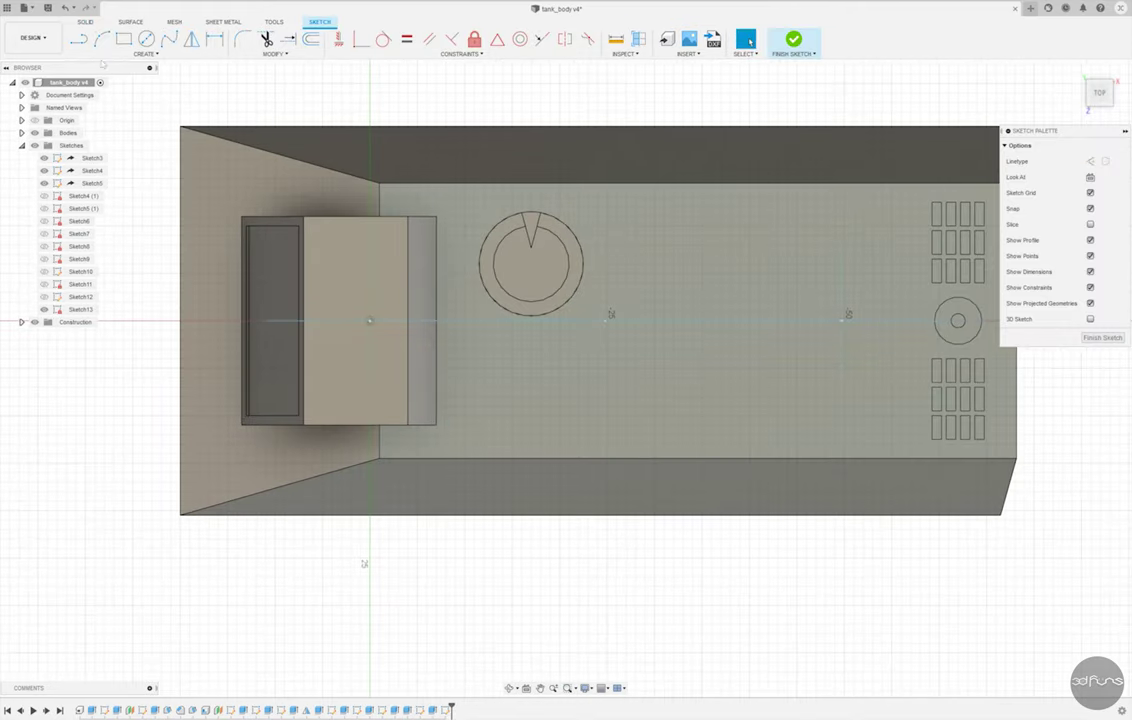
pyautogui.press('r')
pyautogui.click(474, 357)
pyautogui.click(521, 432)
# - Position the rectangle 23 mm from the body's top edge and 10 mm horizontally
pyautogui.press('d')
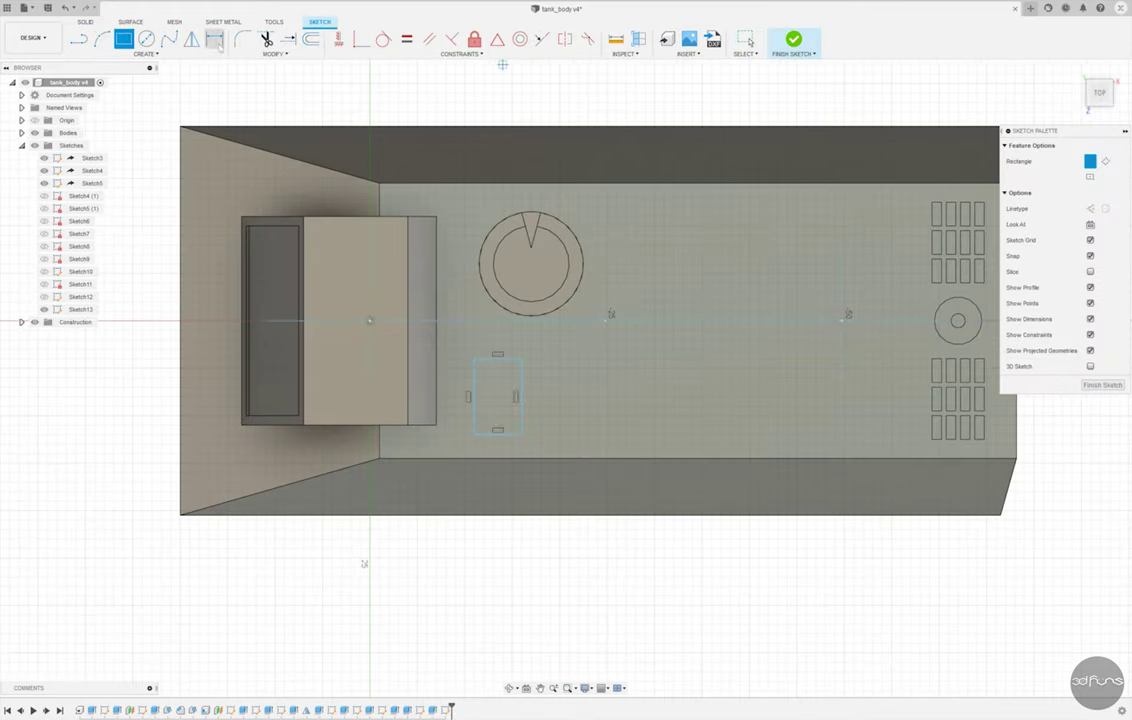
pyautogui.click(465, 126)
pyautogui.click(508, 357)
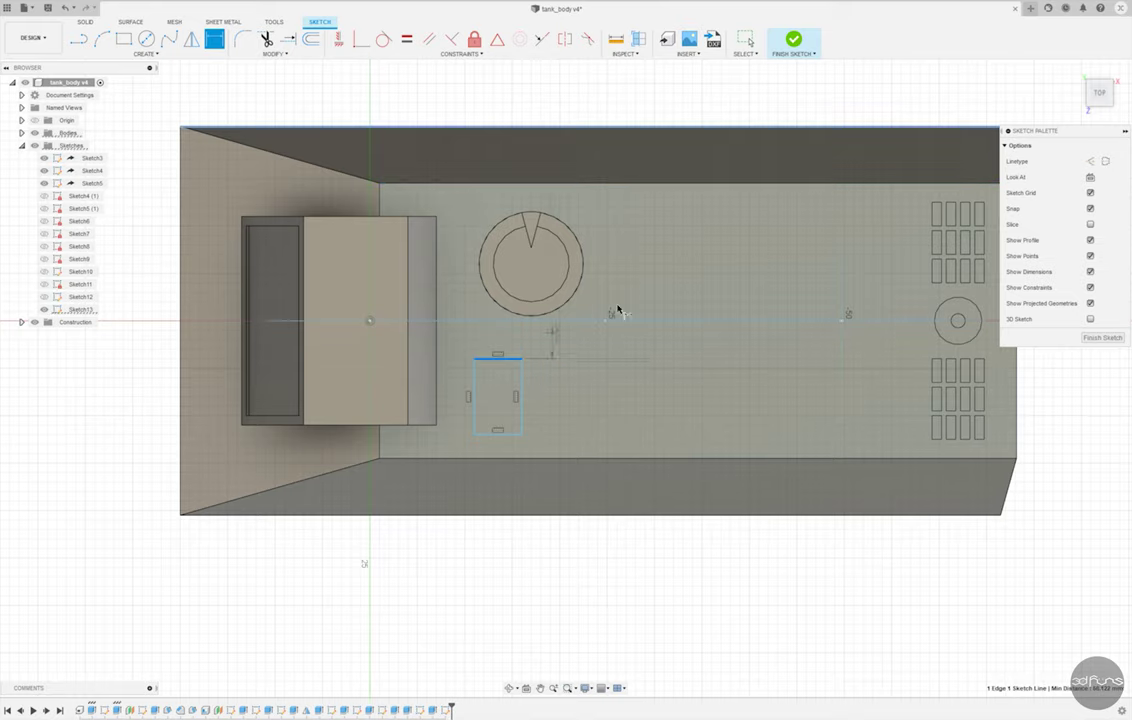
pyautogui.click(645, 282)
pyautogui.press('Return')
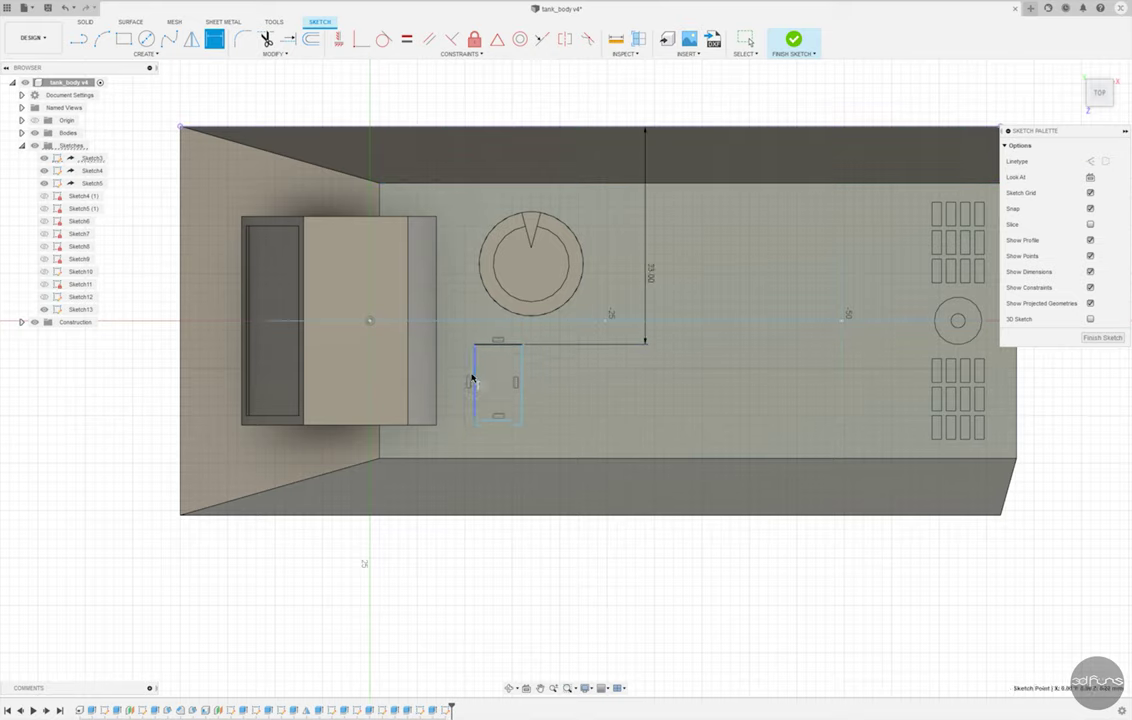
pyautogui.click(427, 538)
pyautogui.write('10')
pyautogui.press('Return')
# - Size the rectangle 5 mm wide by 10 mm high
pyautogui.click(492, 420)
pyautogui.click(490, 442)
pyautogui.press('Return')
pyautogui.click(512, 400)
pyautogui.click(543, 390)
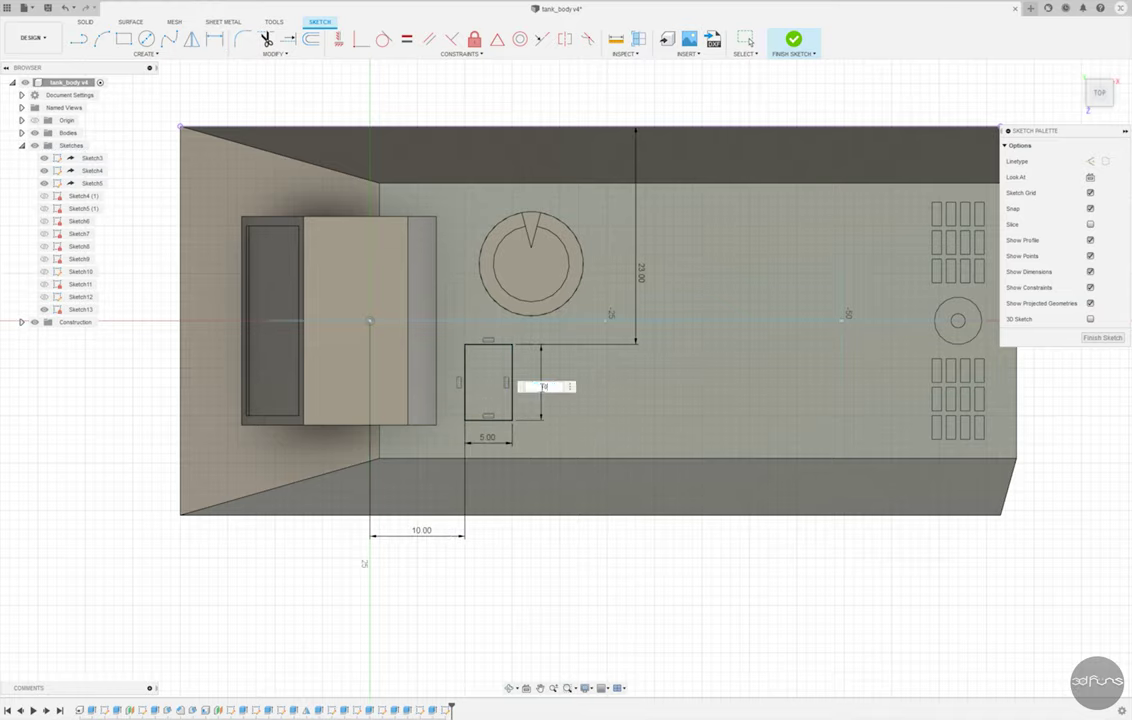
pyautogui.write('10')
pyautogui.press('Return')
pyautogui.scroll(-2, 540, 384)
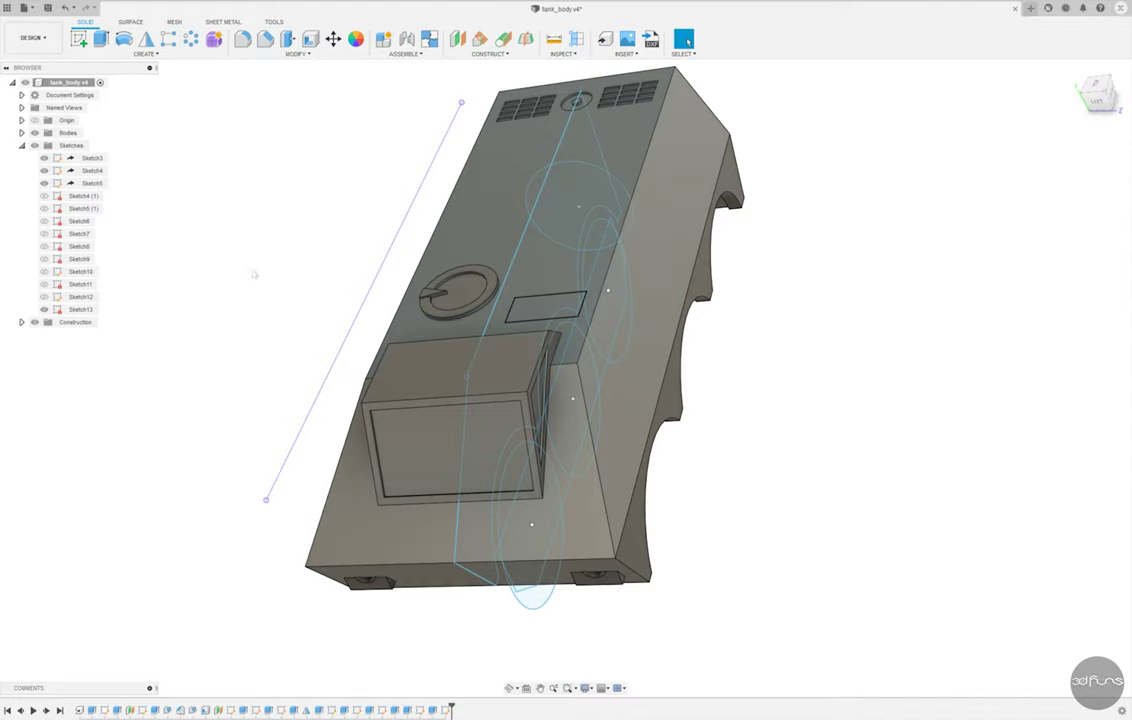
# - Extrude the rectangle into a raised plate
pyautogui.click(100, 38)
pyautogui.click(545, 306)
pyautogui.press('Return')
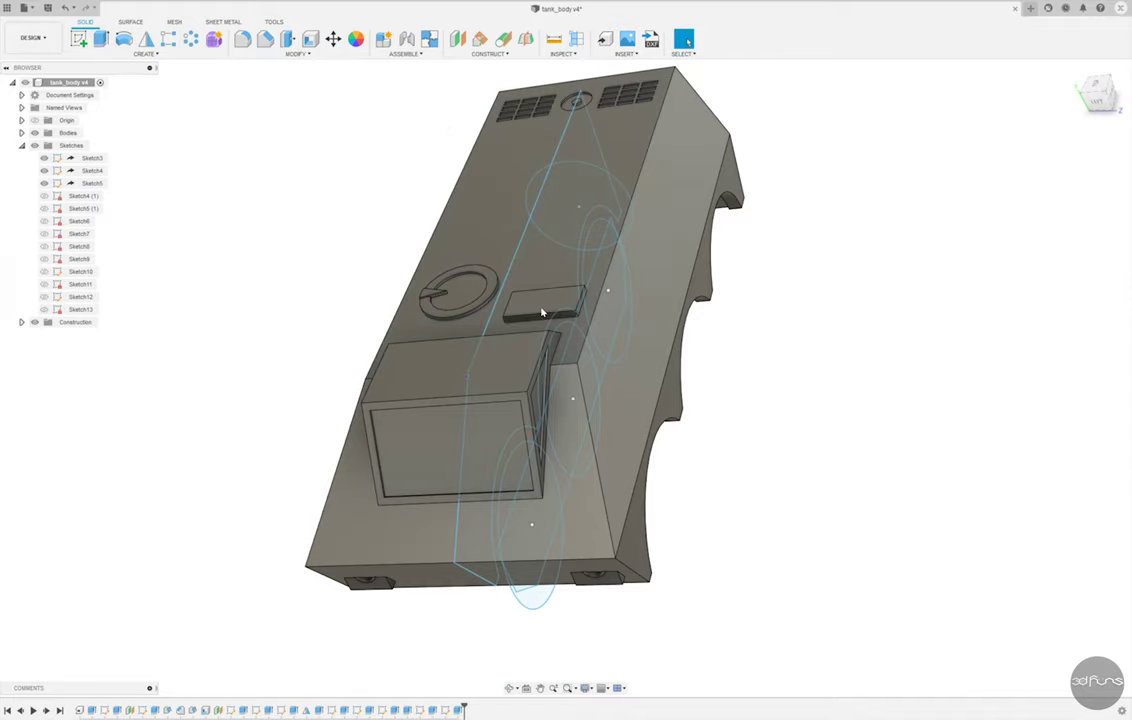
# - Draw a small square in a new sketch on the sloped front face
pyautogui.click(78, 38)
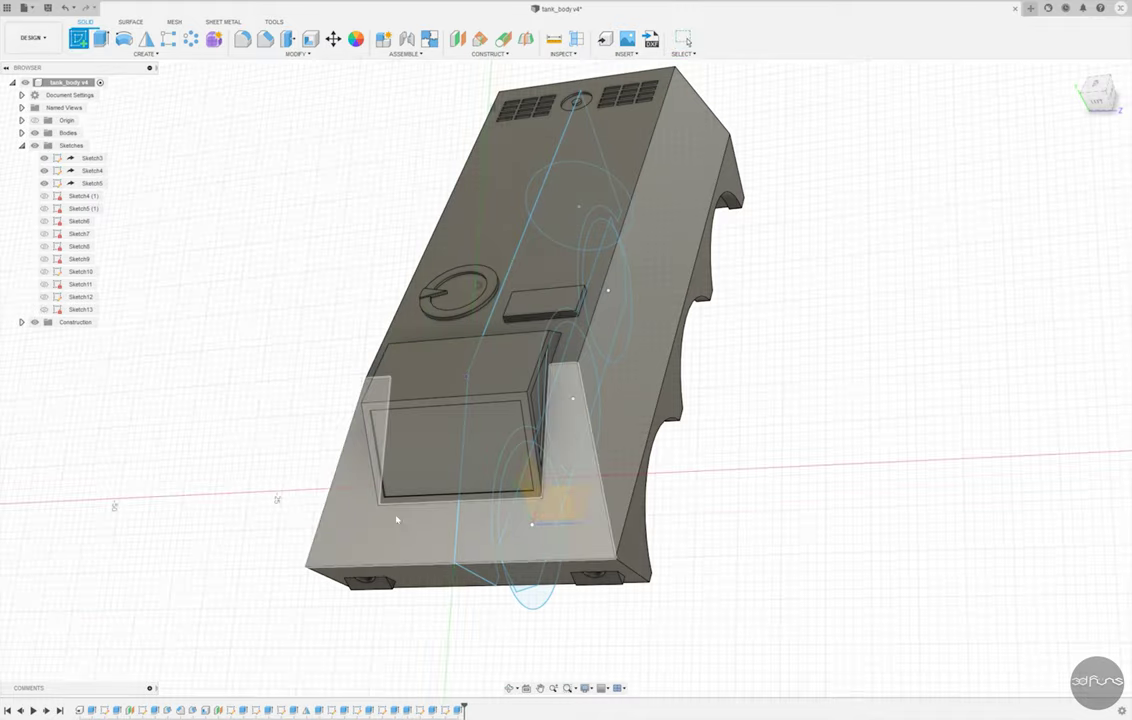
pyautogui.click(348, 467)
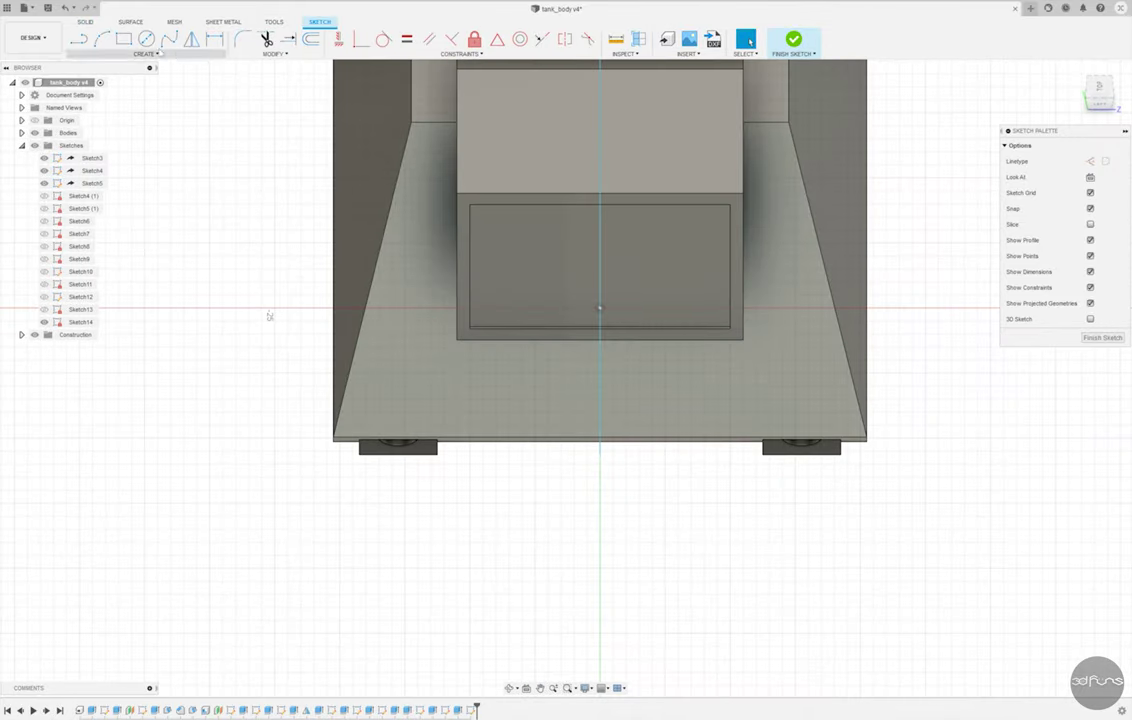
pyautogui.press('r')
pyautogui.scroll(2, 523, 412)
pyautogui.click(427, 368)
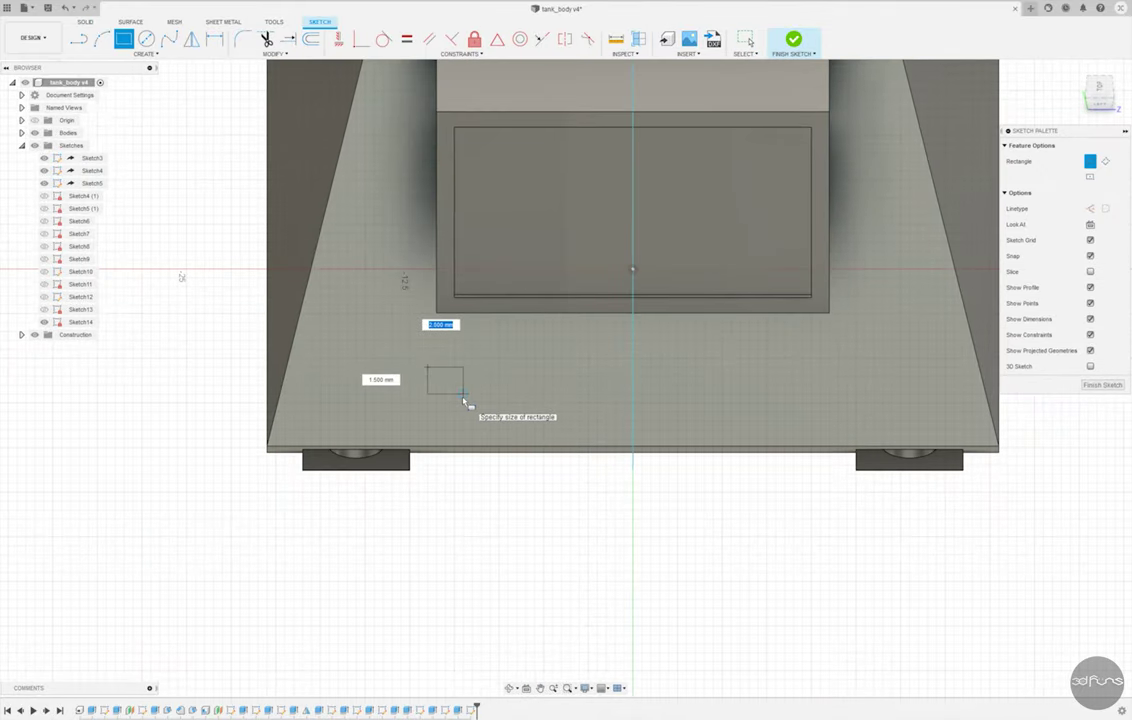
pyautogui.click(462, 403)
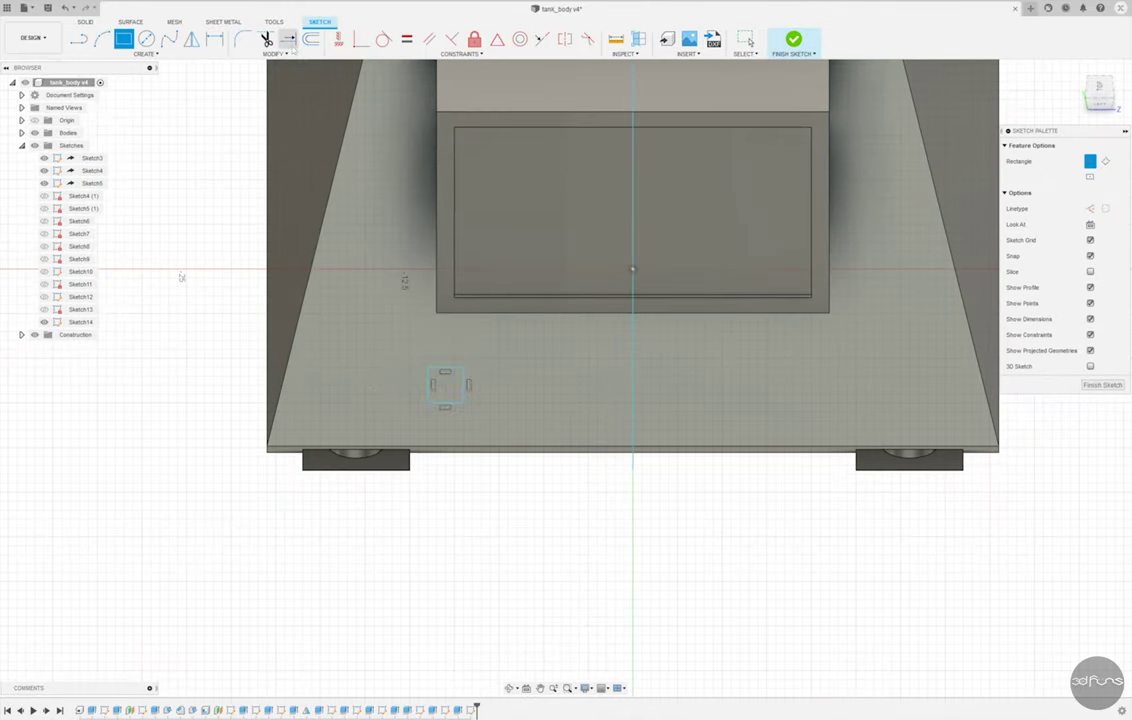
pyautogui.press('Escape')
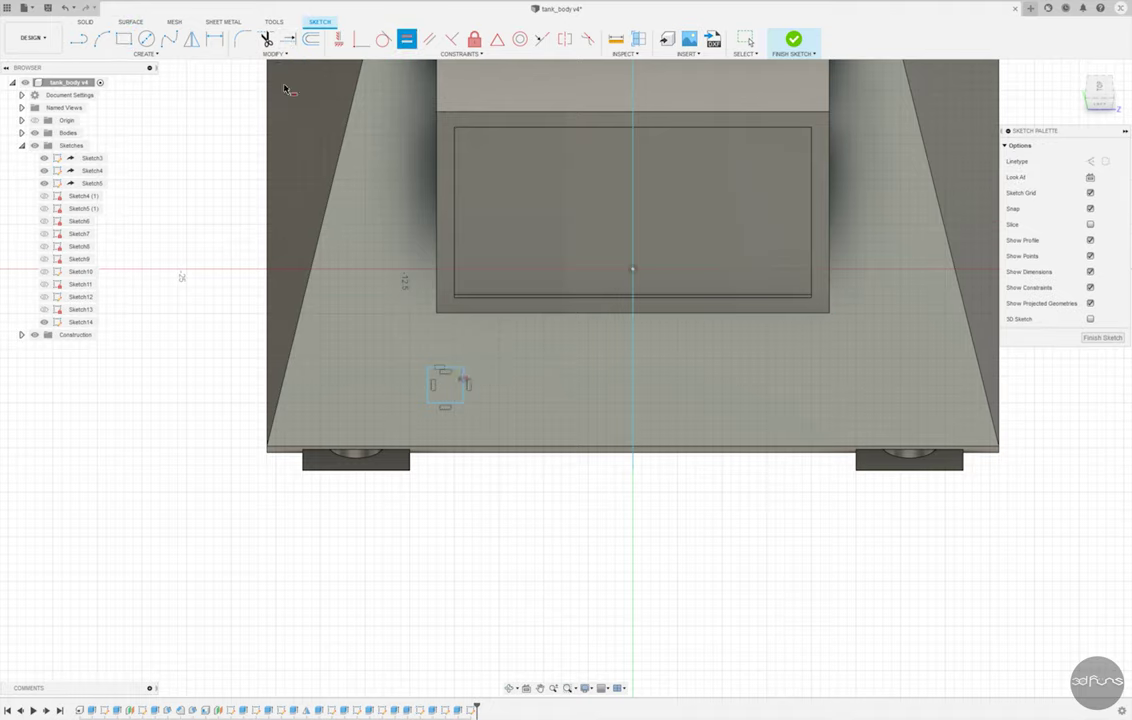
# - Make the square 2 mm and offset it 10 mm from the centre axis
pyautogui.press('d')
pyautogui.click(445, 371)
pyautogui.click(451, 355)
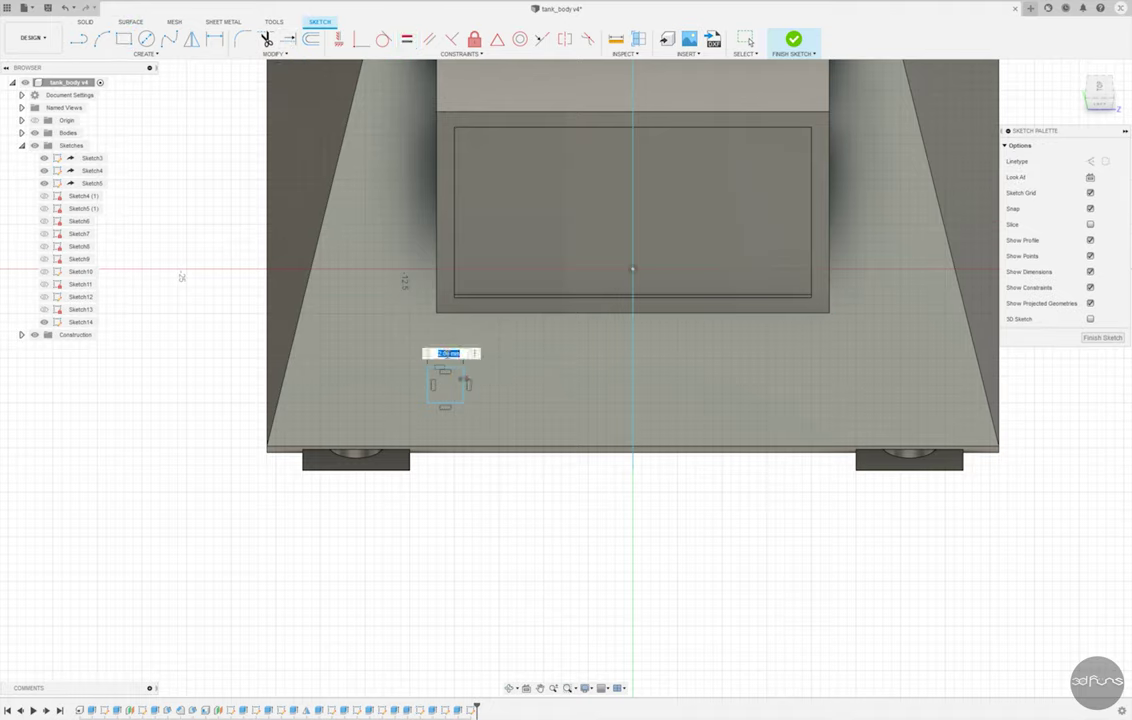
pyautogui.press('Return')
pyautogui.click(631, 271)
pyautogui.click(520, 514)
pyautogui.write('10')
pyautogui.press('Return')
# - Place the square 5 mm vertically from the reference point above it
pyautogui.click(446, 370)
pyautogui.click(632, 312)
pyautogui.click(361, 310)
pyautogui.write('5')
pyautogui.press('Return')
pyautogui.press('Escape')
# - Mirror the square across the centre line and finish the sketch
pyautogui.press('m')
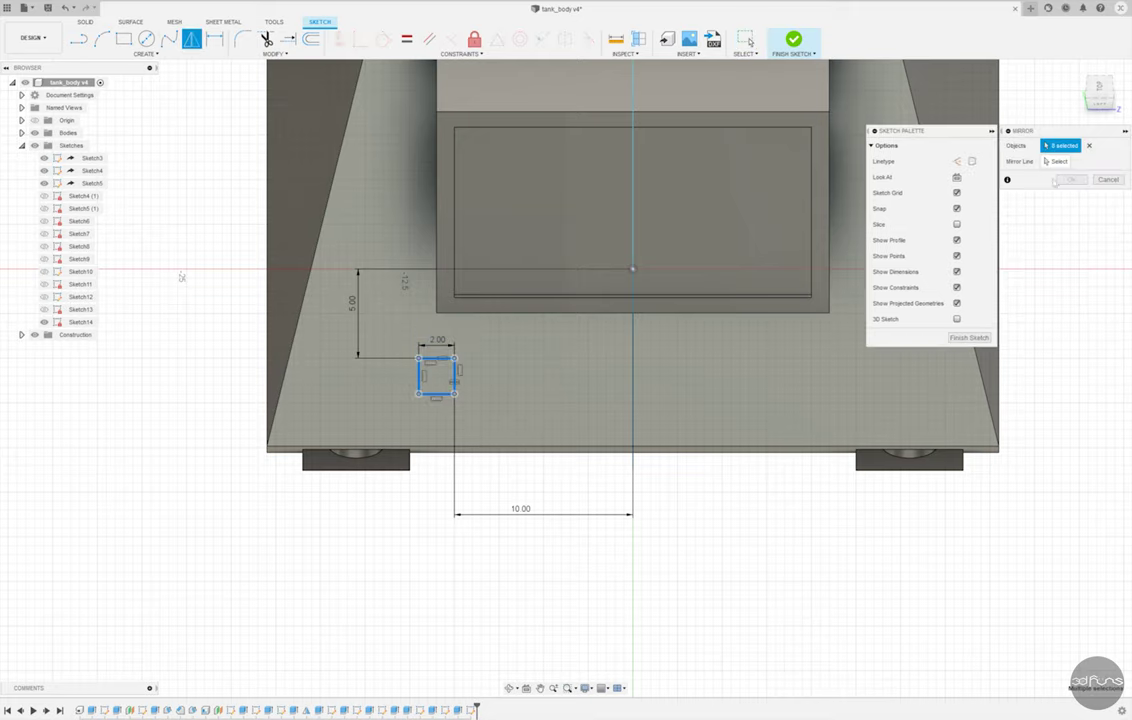
pyautogui.click(634, 262)
pyautogui.press('Return')
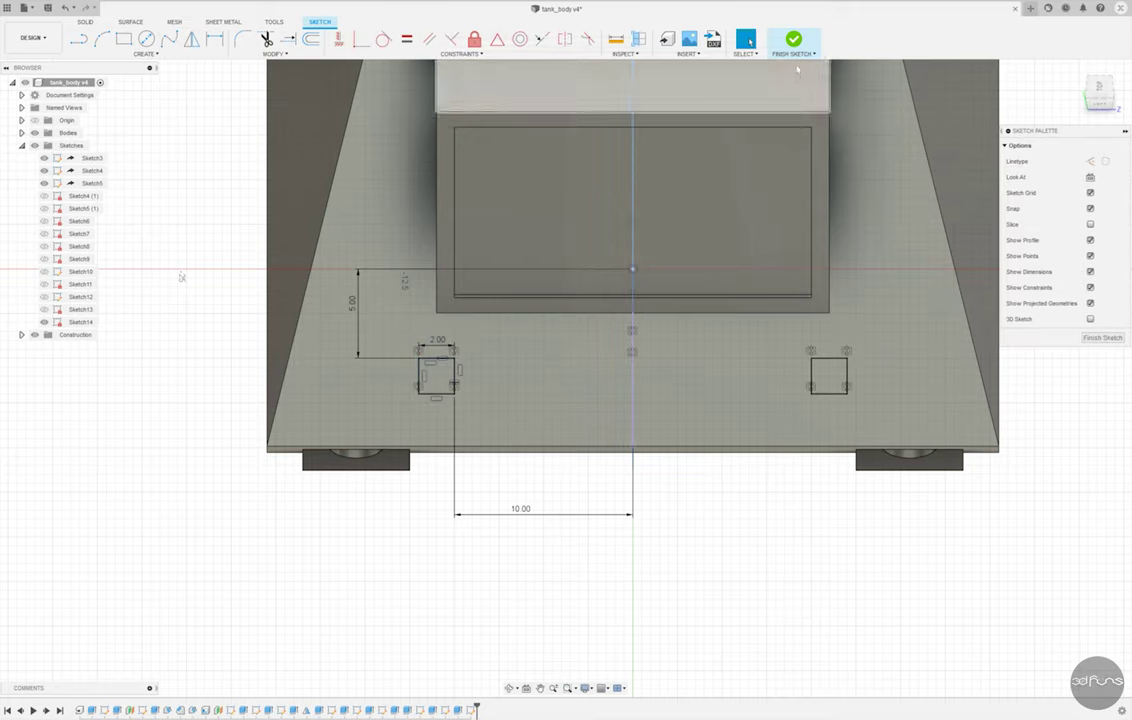
pyautogui.keyDown('shift'); pyautogui.moveTo(947, 162); pyautogui.dragTo(551, 380, button='middle'); pyautogui.keyUp('shift')
pyautogui.hotkey('ctrl', 'Return')
# - Extrude both square profiles into small blocks
pyautogui.press('e')
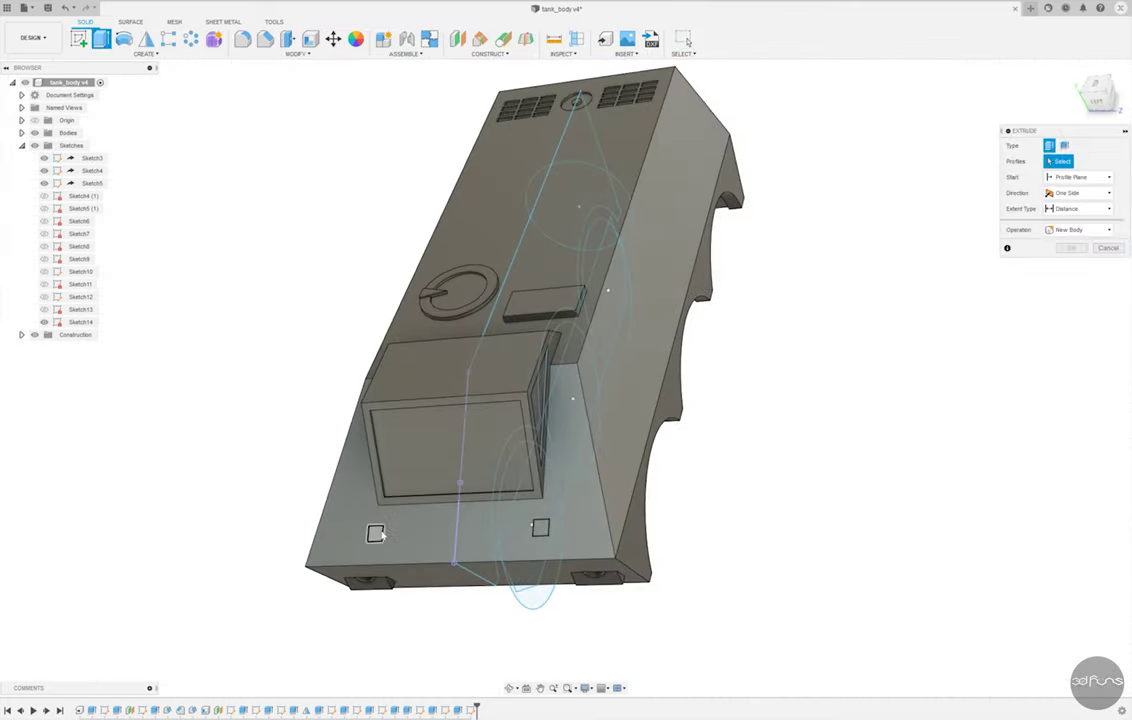
pyautogui.click(375, 533)
pyautogui.click(540, 527)
pyautogui.press('Return')
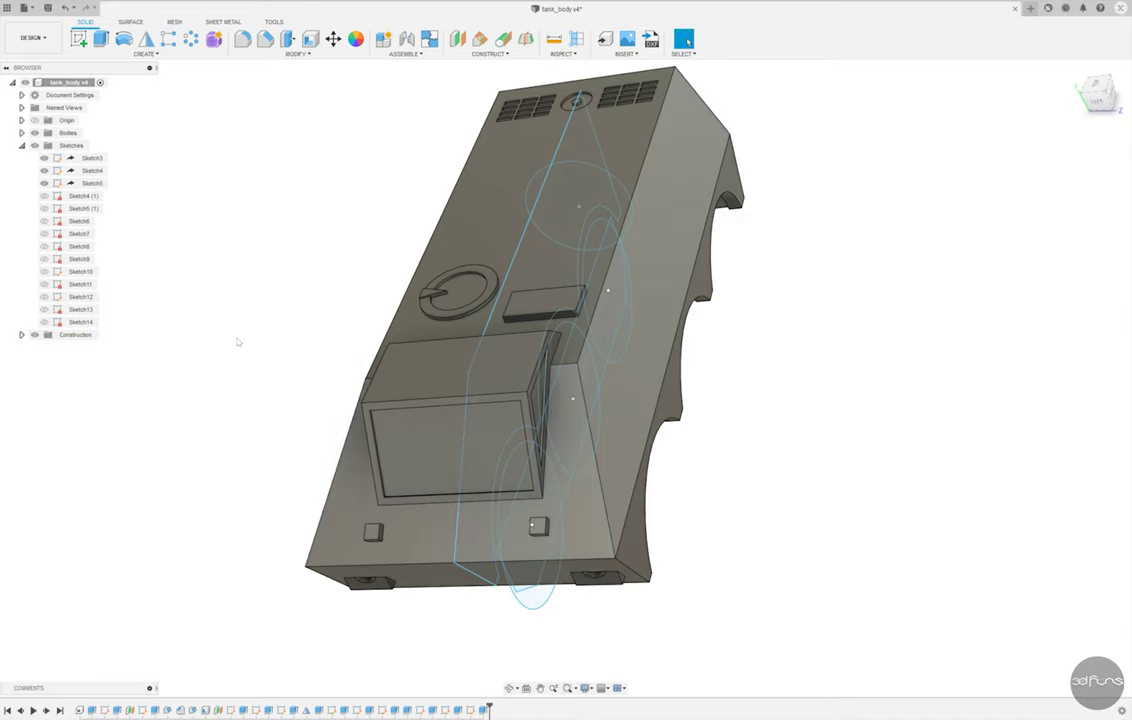
# - Chamfer the edges of both blocks by 1 mm
pyautogui.click(265, 38)
pyautogui.scroll(5, 373, 531)
pyautogui.click(331, 579)
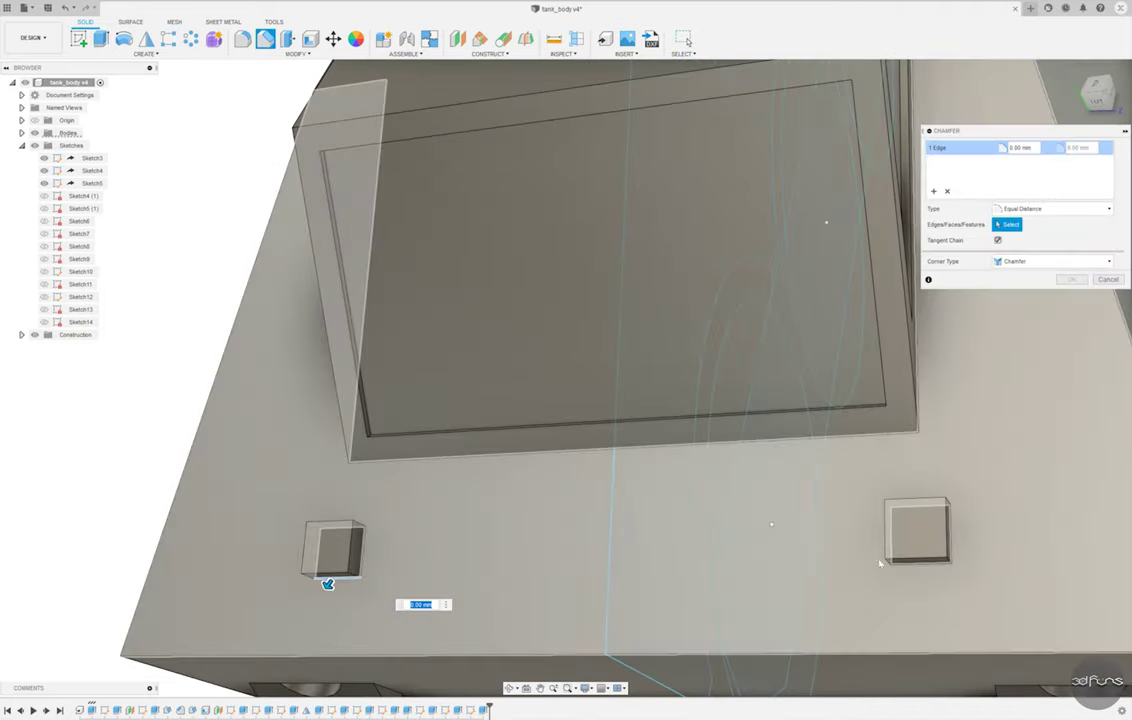
pyautogui.click(913, 566)
pyautogui.write('1')
pyautogui.press('Return')
pyautogui.scroll(-5, 358, 421)
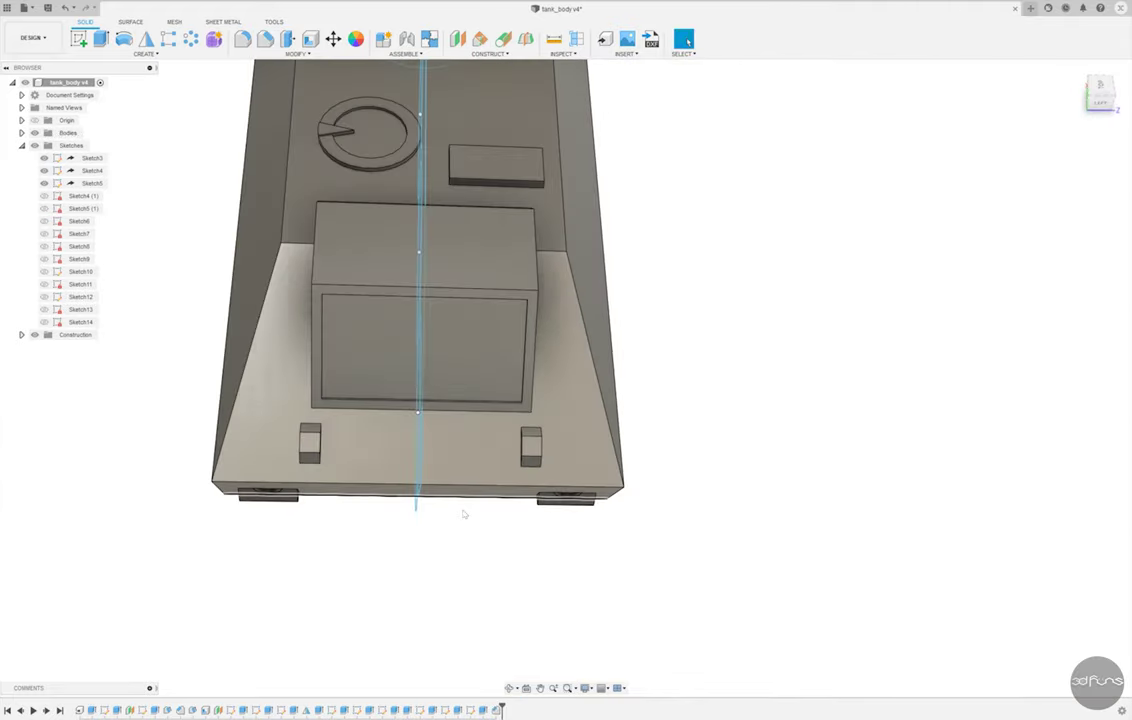
pyautogui.keyDown('shift'); pyautogui.moveTo(460, 513); pyautogui.dragTo(495, 537, button='middle'); pyautogui.keyUp('shift')
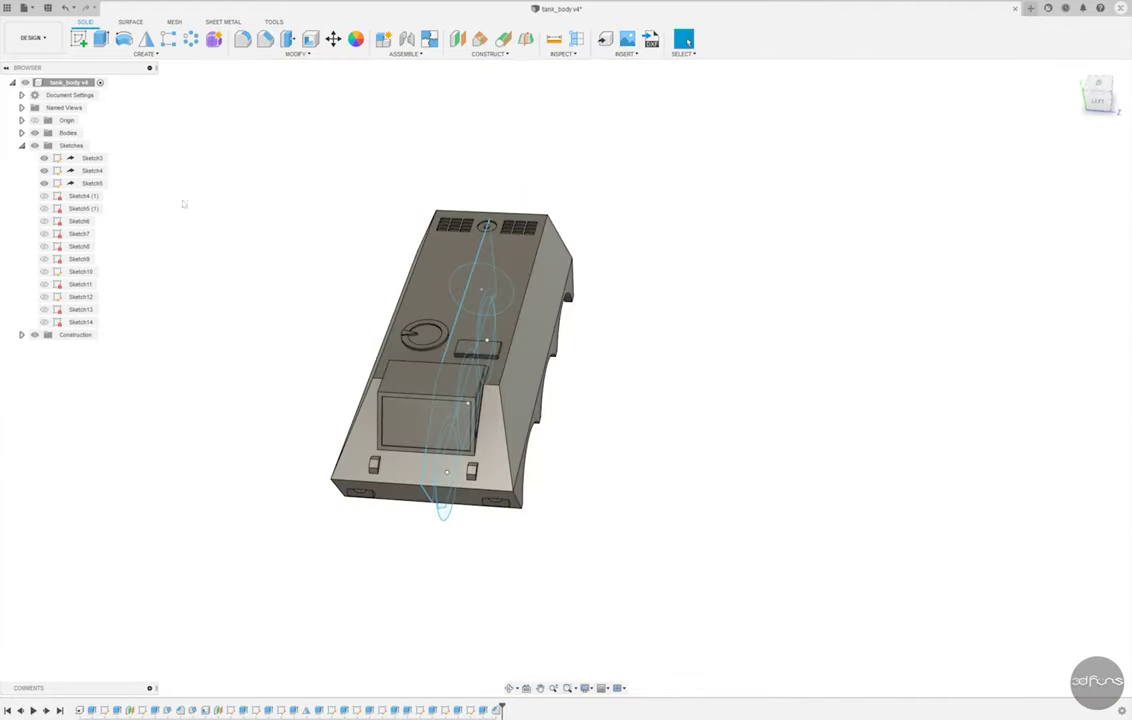
pyautogui.click(78, 40)
# - On the front face, sketch a long thin rectangle spanning both small blocks, plus a short line
pyautogui.click(417, 455)
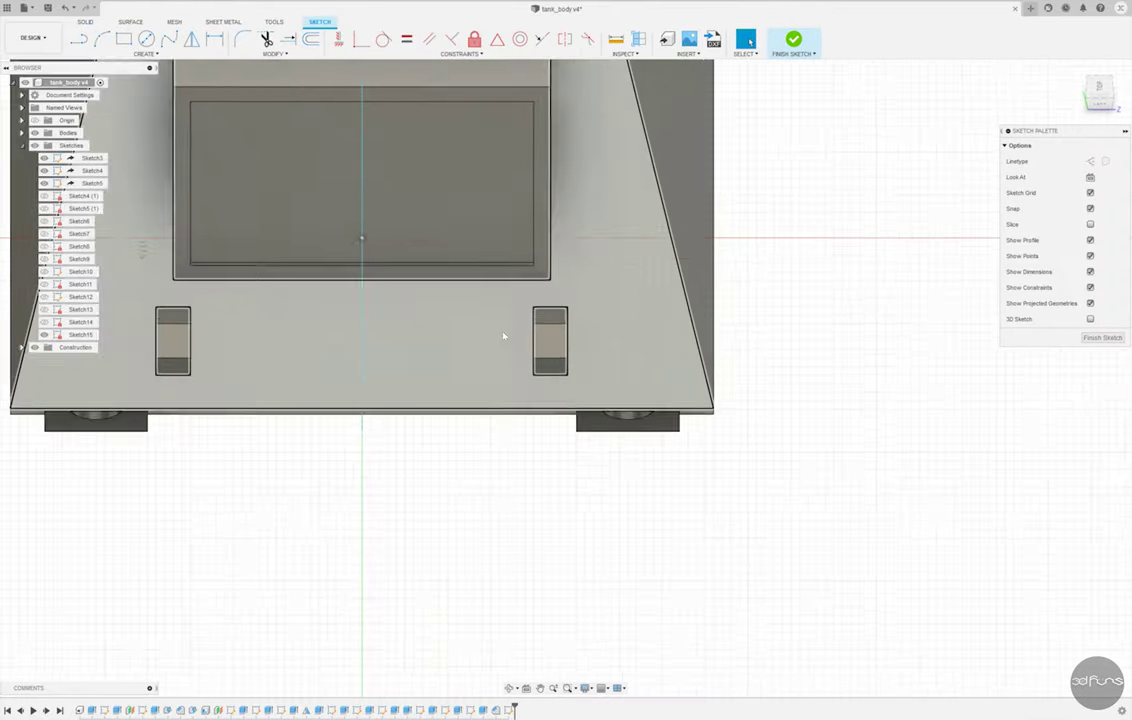
pyautogui.press('r')
pyautogui.scroll(3, 378, 324)
pyautogui.click(253, 373)
pyautogui.click(780, 389)
pyautogui.press('l')
pyautogui.scroll(2, 326, 384)
pyautogui.click(326, 378)
pyautogui.click(345, 372)
pyautogui.press('Escape')
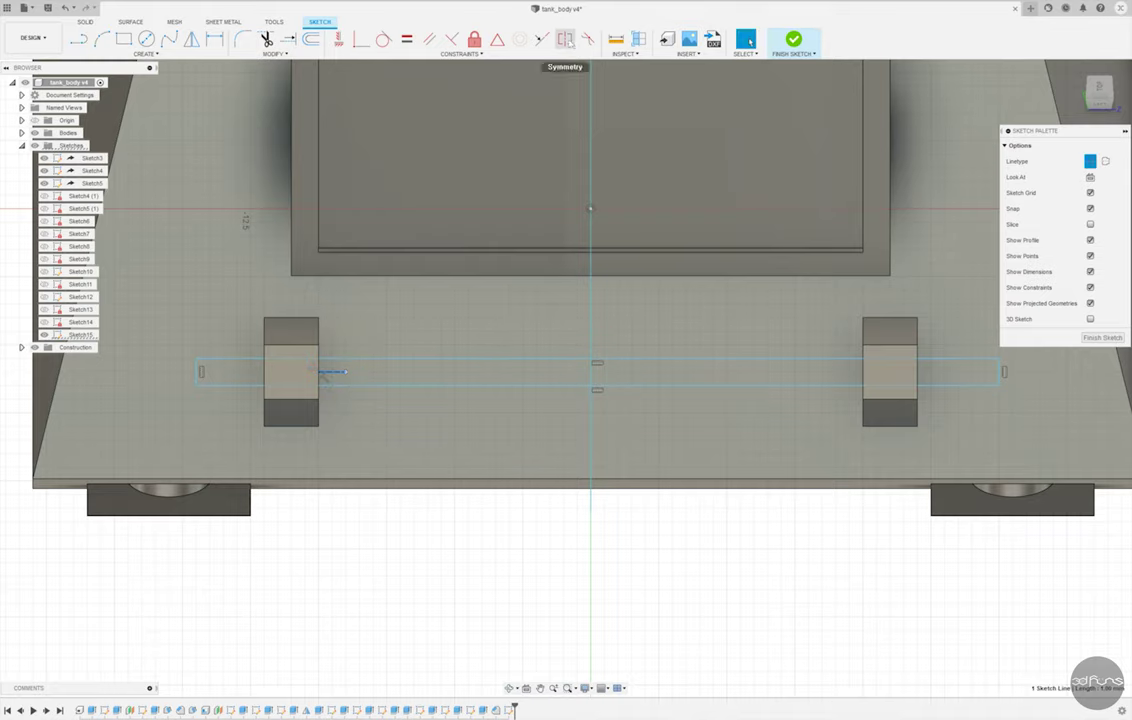
pyautogui.click(565, 38)
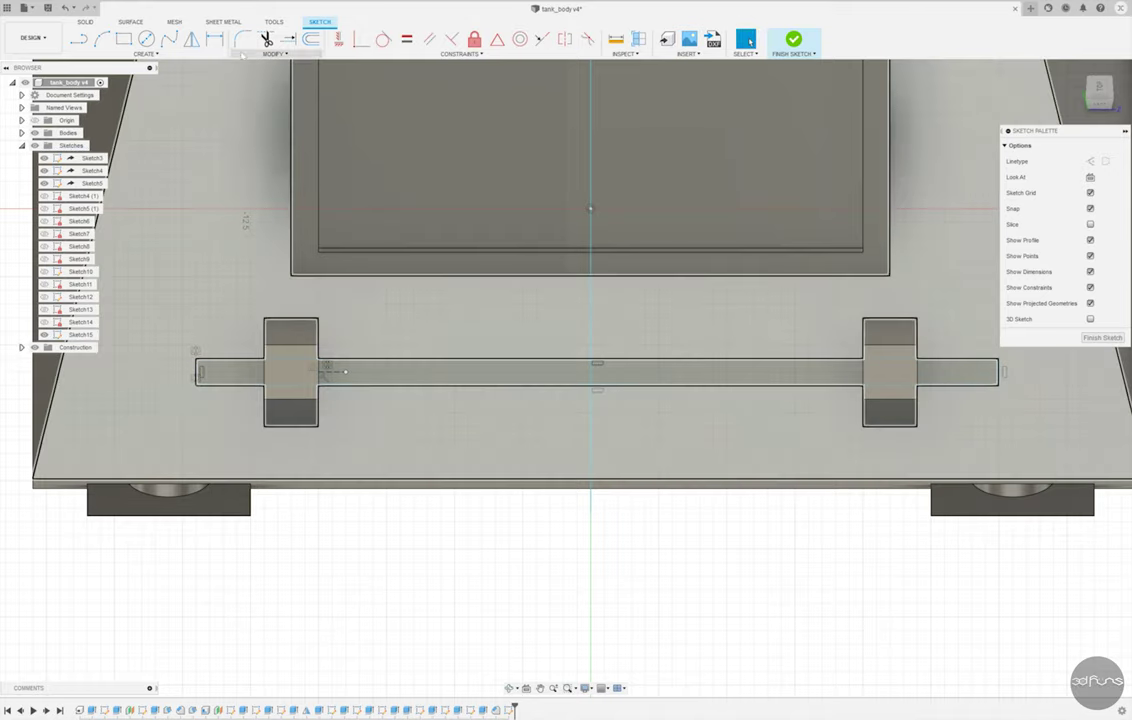
# - Dimension the rod's 3 mm left overhang and its 1 mm thickness
pyautogui.press('d')
pyautogui.click(265, 358)
pyautogui.click(199, 374)
pyautogui.click(232, 295)
pyautogui.write('3')
pyautogui.press('Return')
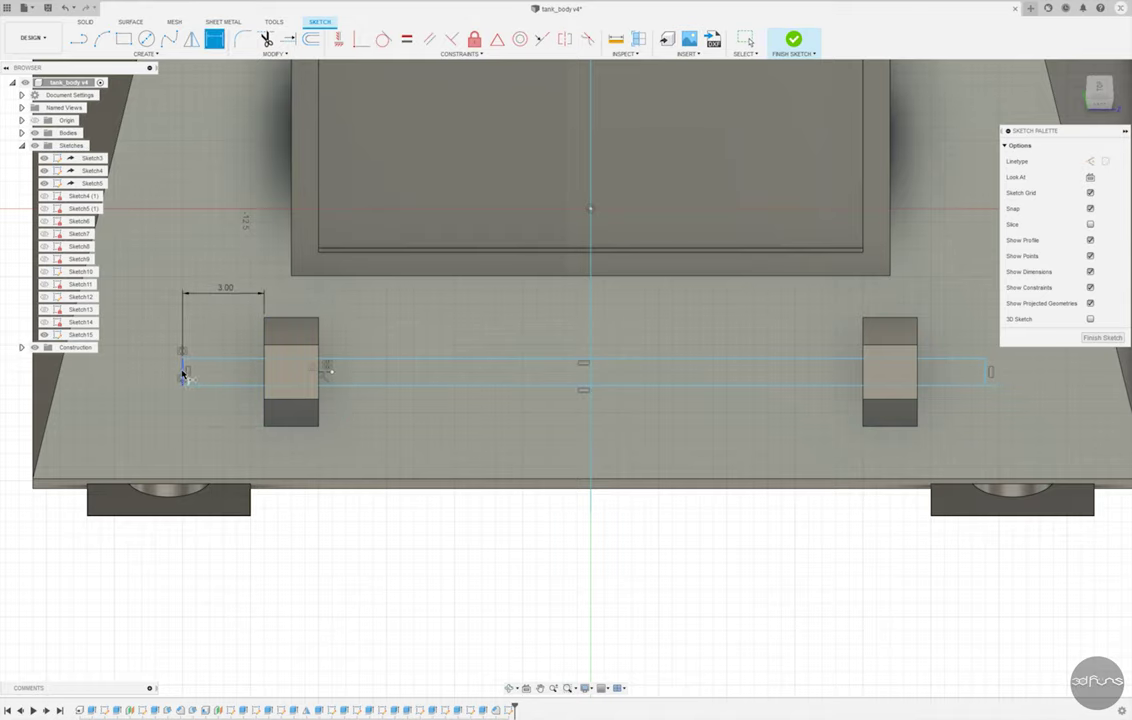
pyautogui.click(183, 373)
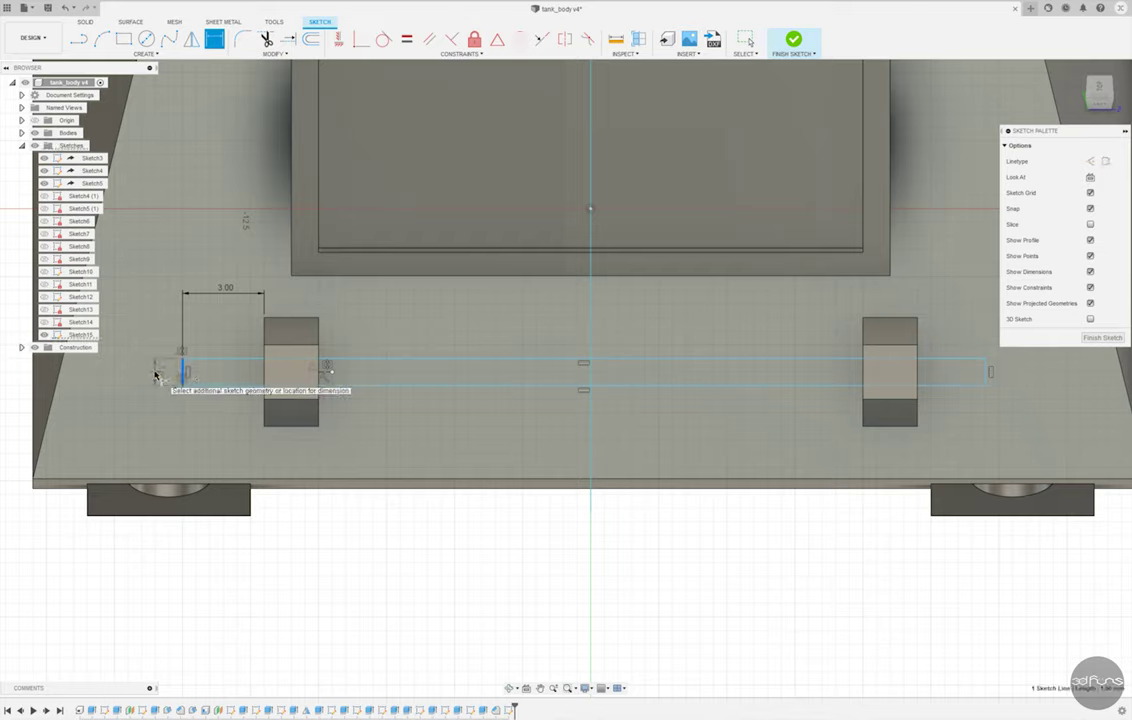
pyautogui.click(155, 376)
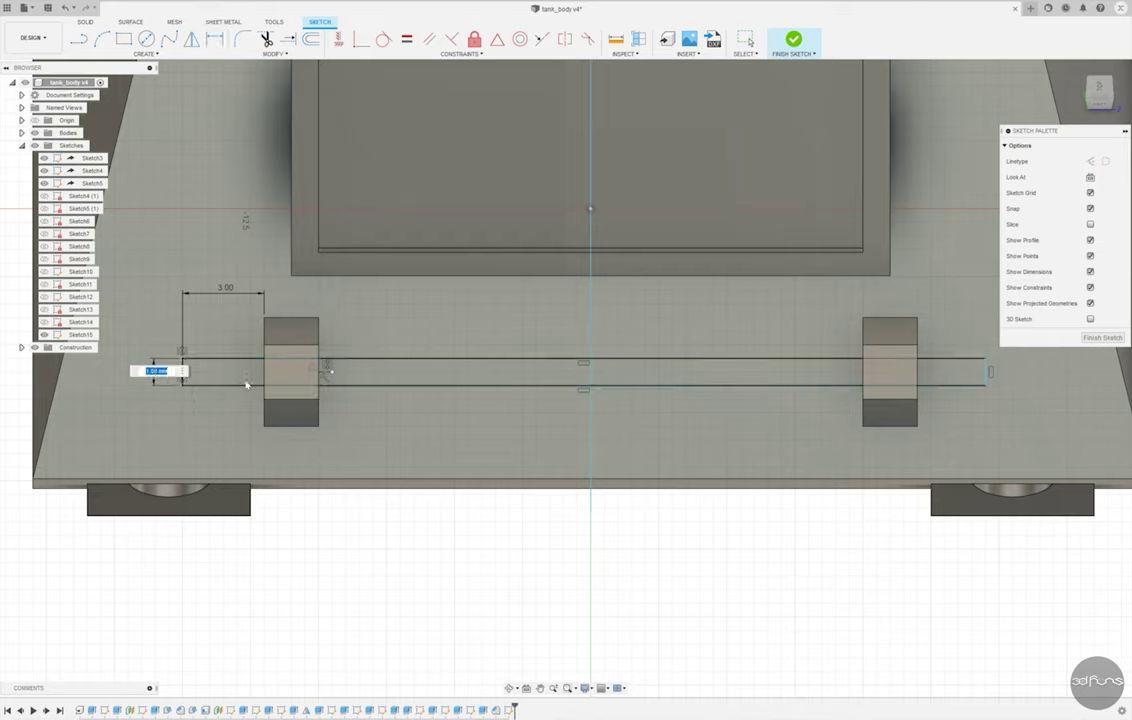
pyautogui.press('Return')
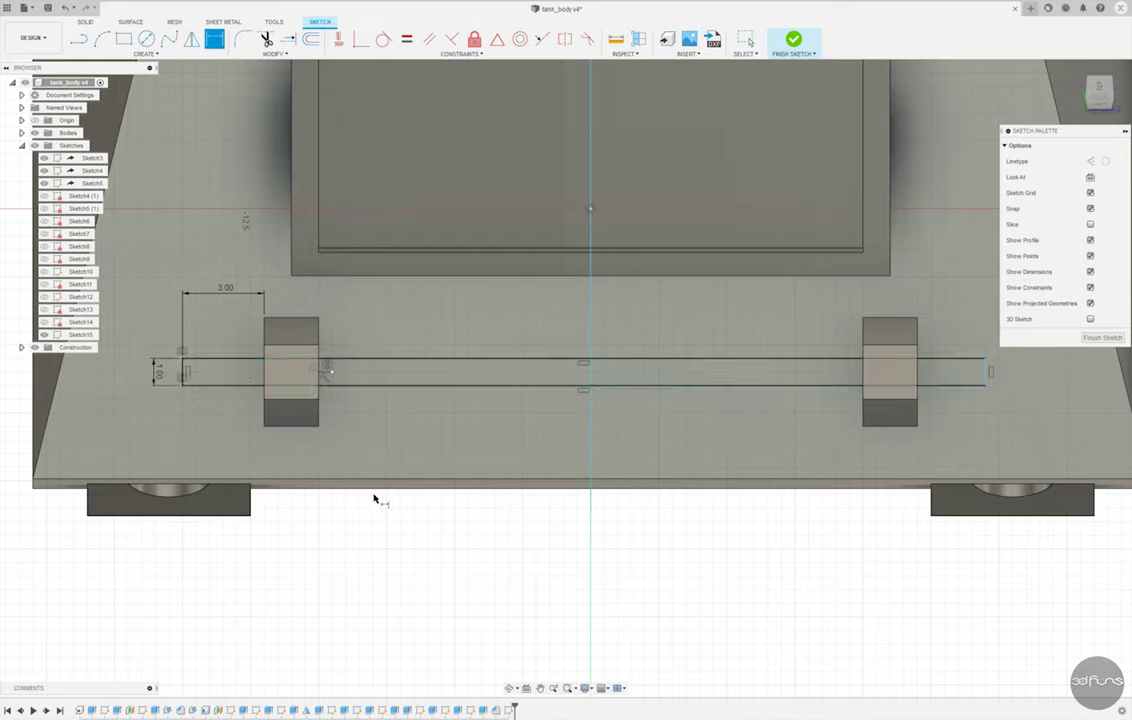
# - Dimension the rod's 3 mm right overhang and finish the sketch
pyautogui.scroll(-3, 375, 498)
pyautogui.scroll(3, 720, 395)
pyautogui.click(728, 392)
pyautogui.click(763, 341)
pyautogui.write('3')
pyautogui.press('Return')
pyautogui.scroll(-2, 772, 383)
pyautogui.click(793, 40)
# - Extrude the rod's middle and two end profiles To Object with Join
pyautogui.press('e')
pyautogui.scroll(3, 380, 490)
pyautogui.click(503, 413)
pyautogui.click(345, 408)
pyautogui.click(675, 427)
pyautogui.click(1080, 208)
pyautogui.click(1068, 233)
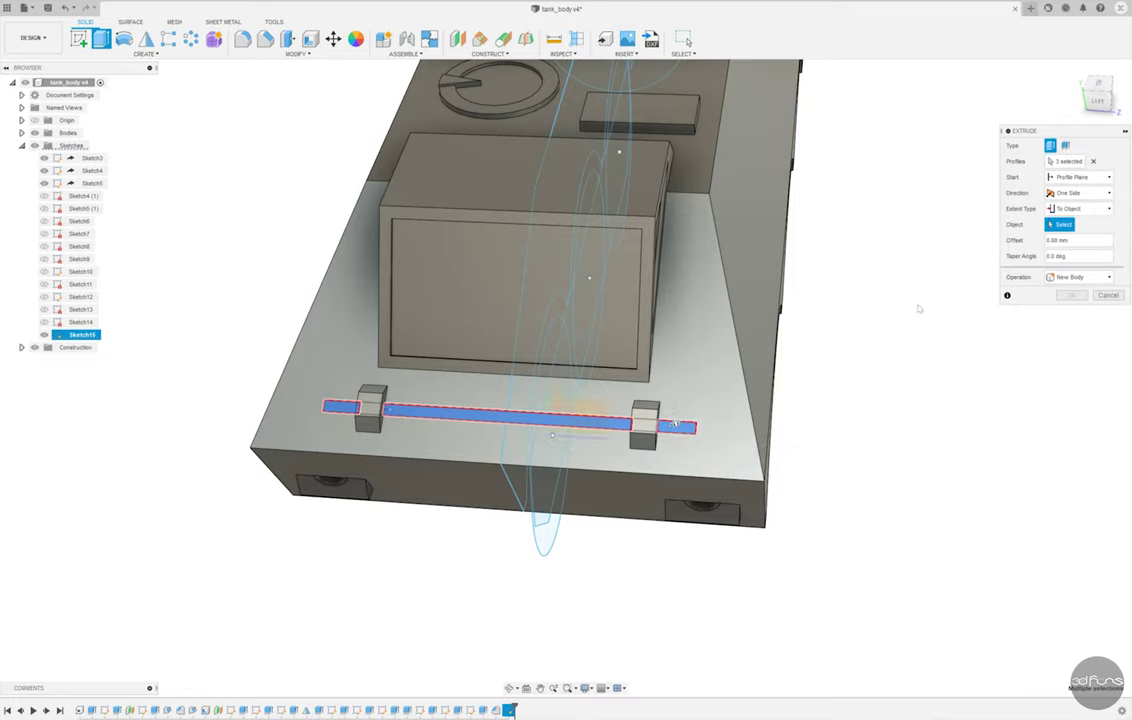
pyautogui.scroll(2, 674, 421)
pyautogui.click(1071, 311)
pyautogui.scroll(-2, 925, 410)
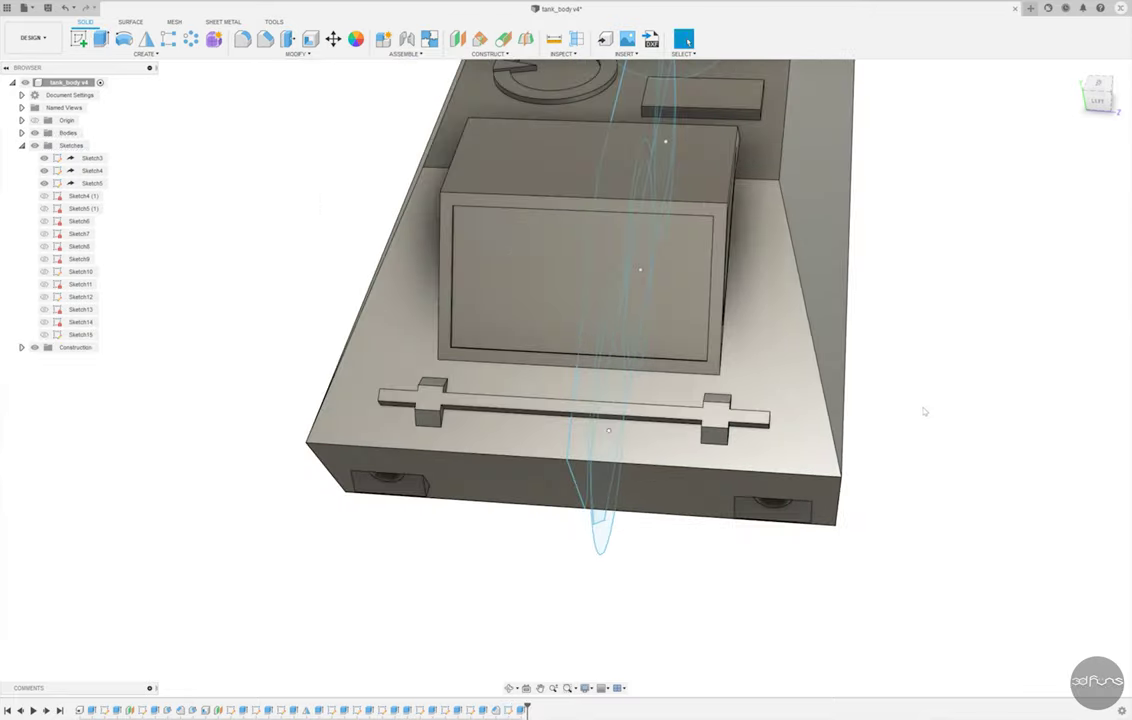
pyautogui.keyDown('shift'); pyautogui.moveTo(925, 405); pyautogui.dragTo(702, 480, button='middle'); pyautogui.keyUp('shift')
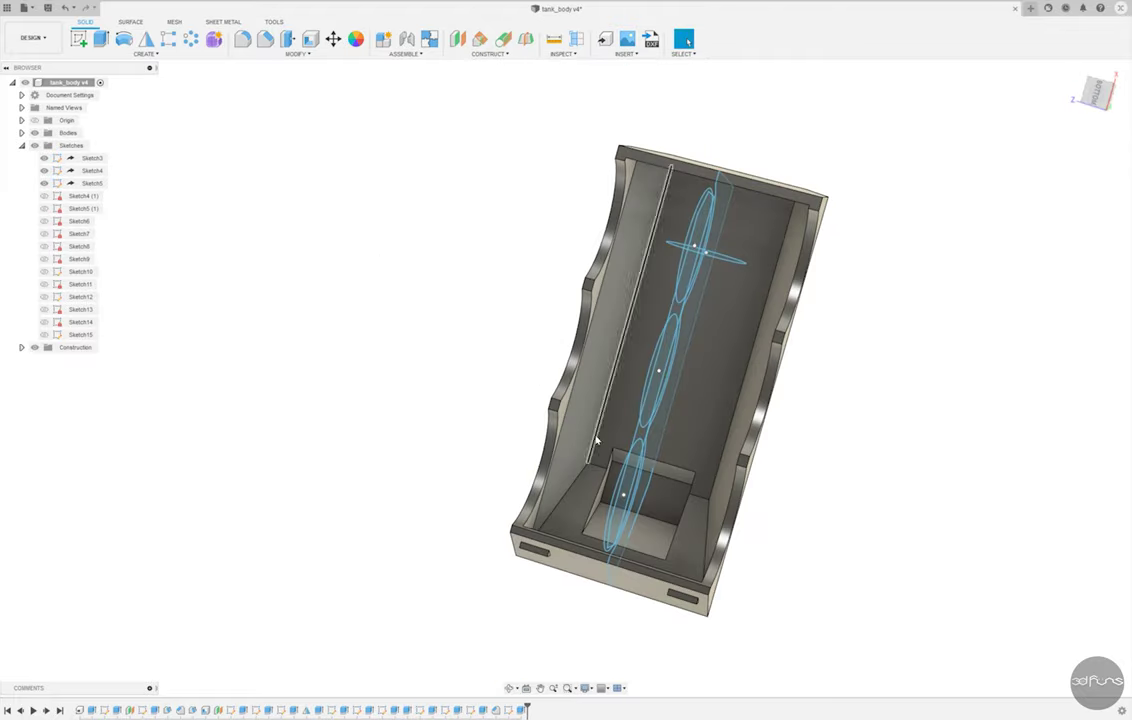
# - Start a sketch on the tank's underside face and draw a rectangle
pyautogui.click(78, 39)
pyautogui.scroll(2, 581, 551)
pyautogui.click(672, 576)
pyautogui.scroll(2, 584, 354)
pyautogui.press('r')
pyautogui.click(526, 240)
pyautogui.click(604, 432)
# - Centre the rectangle with a Midpoint constraint and add its width and vertical dimensions
pyautogui.click(565, 39)
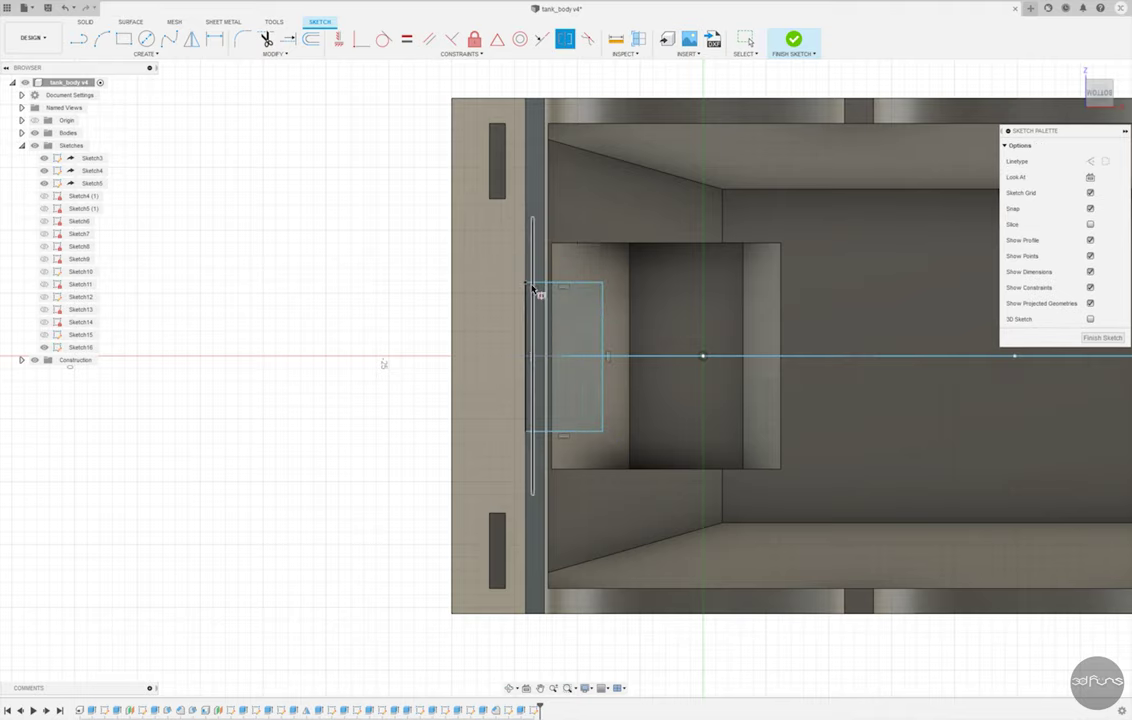
pyautogui.click(640, 356)
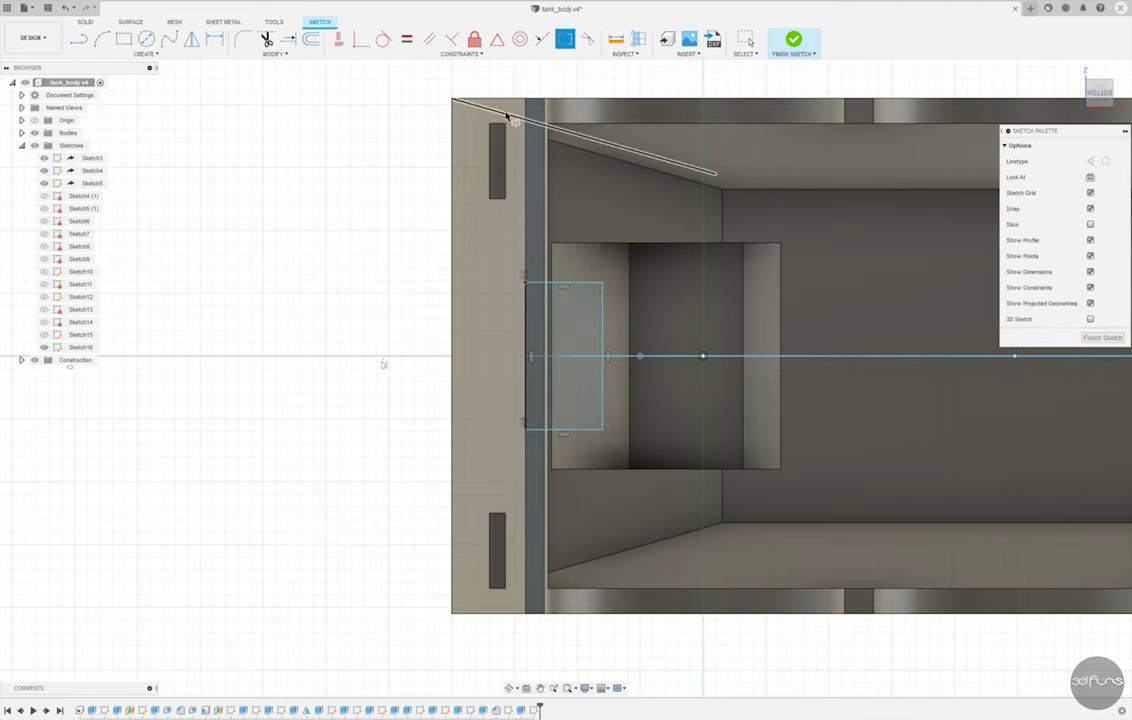
pyautogui.click(217, 42)
pyautogui.click(603, 372)
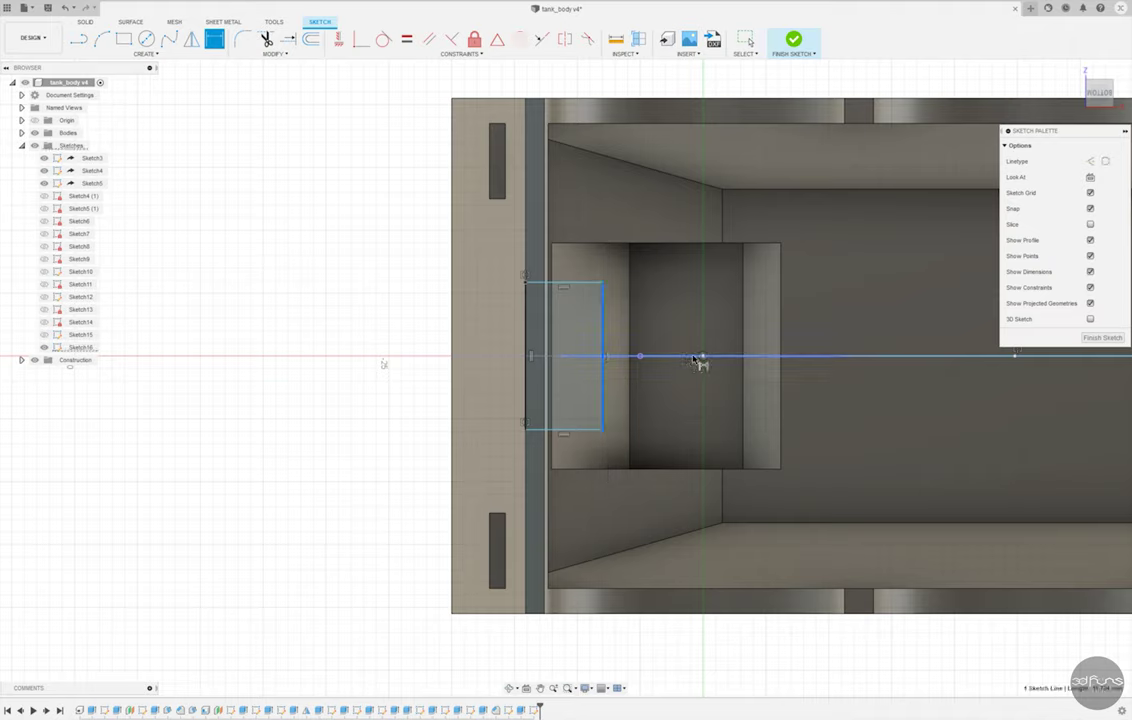
pyautogui.click(703, 356)
pyautogui.click(653, 219)
pyautogui.press('Return')
pyautogui.click(526, 331)
pyautogui.click(480, 331)
pyautogui.press('Return')
pyautogui.press('Escape')
pyautogui.keyDown('shift'); pyautogui.moveTo(639, 387); pyautogui.dragTo(546, 338, button='middle'); pyautogui.keyUp('shift')
# - Extrude the front rectangle profile 3 mm, joined to the body
pyautogui.press('e')
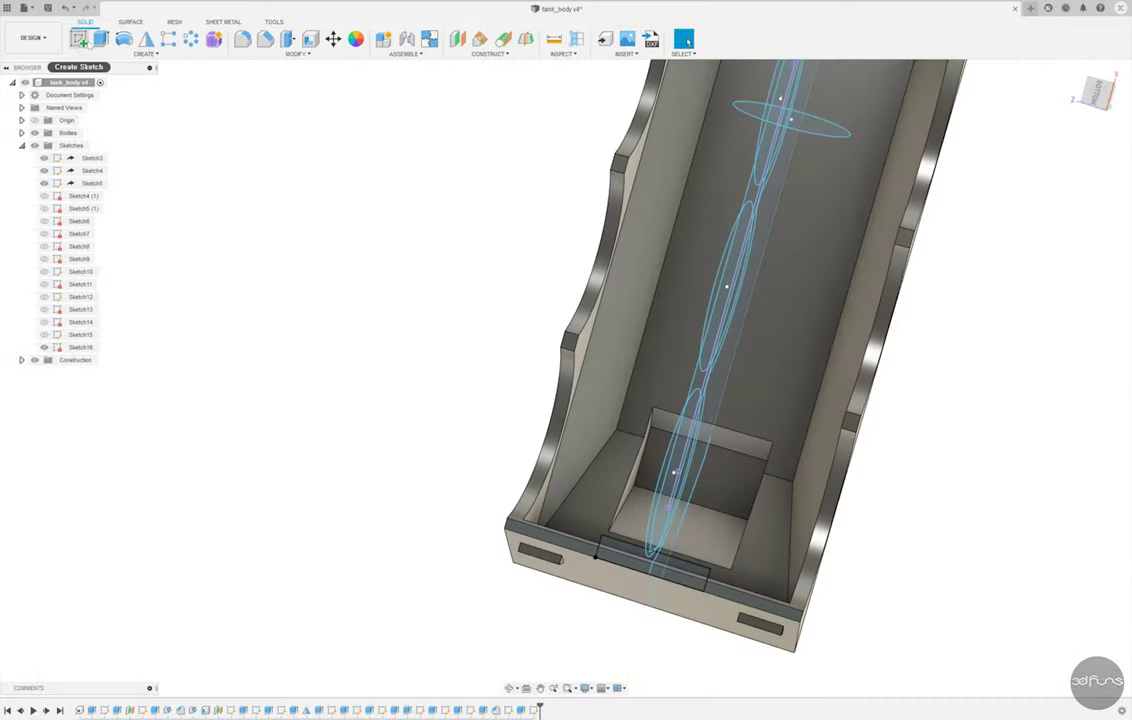
pyautogui.click(646, 550)
pyautogui.keyDown('shift'); pyautogui.moveTo(646, 556); pyautogui.dragTo(601, 508, button='middle'); pyautogui.keyUp('shift')
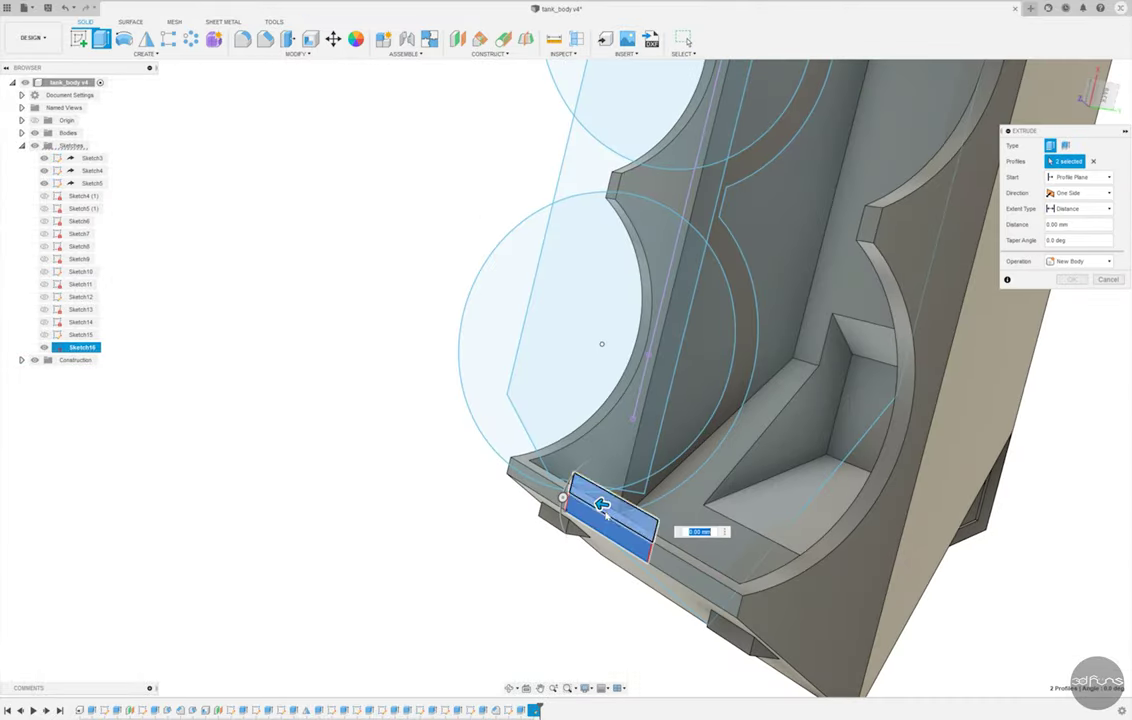
pyautogui.moveTo(601, 508); pyautogui.dragTo(620, 512)
pyautogui.write('3')
pyautogui.click(1080, 261)
pyautogui.click(1060, 273)
pyautogui.click(1066, 280)
pyautogui.moveTo(620, 500)
pyautogui.keyDown('shift'); pyautogui.mouseDown(button='middle')
pyautogui.moveTo(460, 545)
pyautogui.moveTo(422, 402)
pyautogui.moveTo(797, 519)
pyautogui.mouseUp(button='middle'); pyautogui.keyUp('shift')
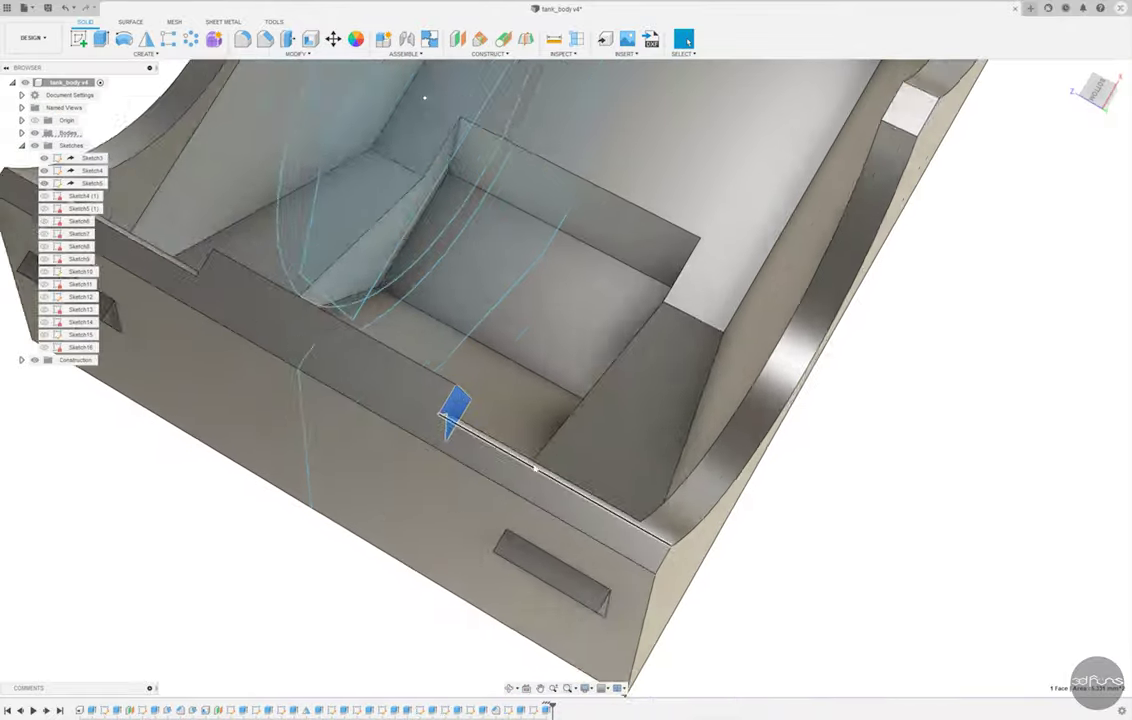
pyautogui.keyDown('shift'); pyautogui.moveTo(937, 473); pyautogui.dragTo(748, 392, button='middle'); pyautogui.keyUp('shift')
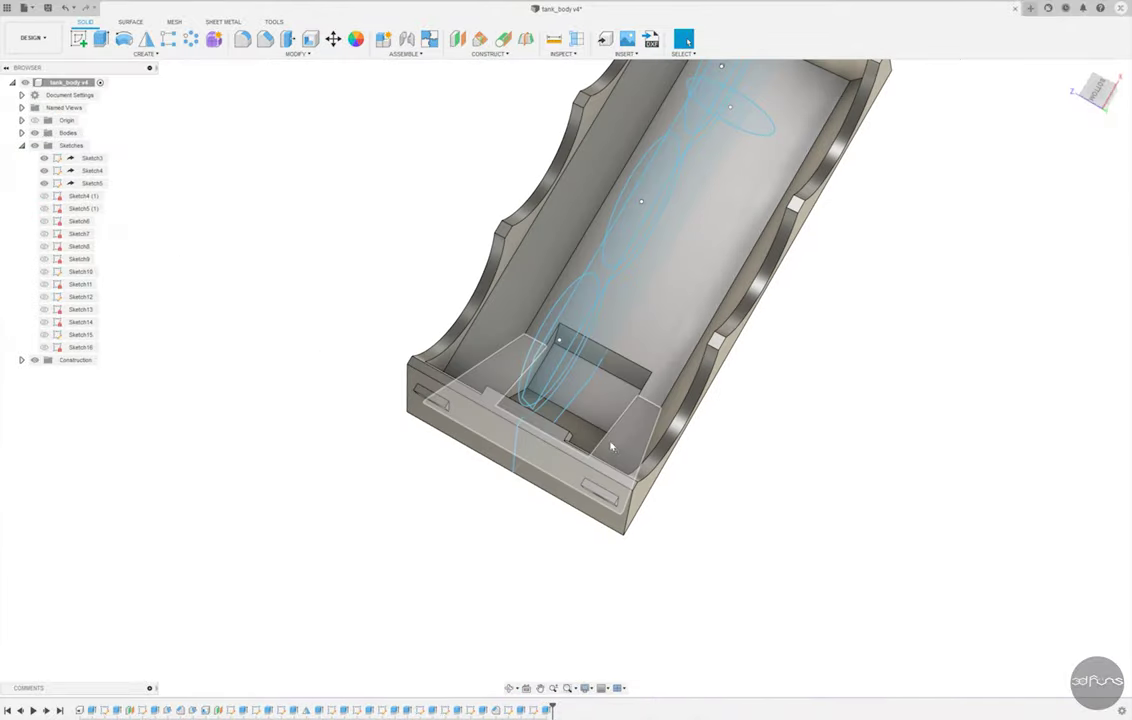
pyautogui.scroll(5, 748, 392)
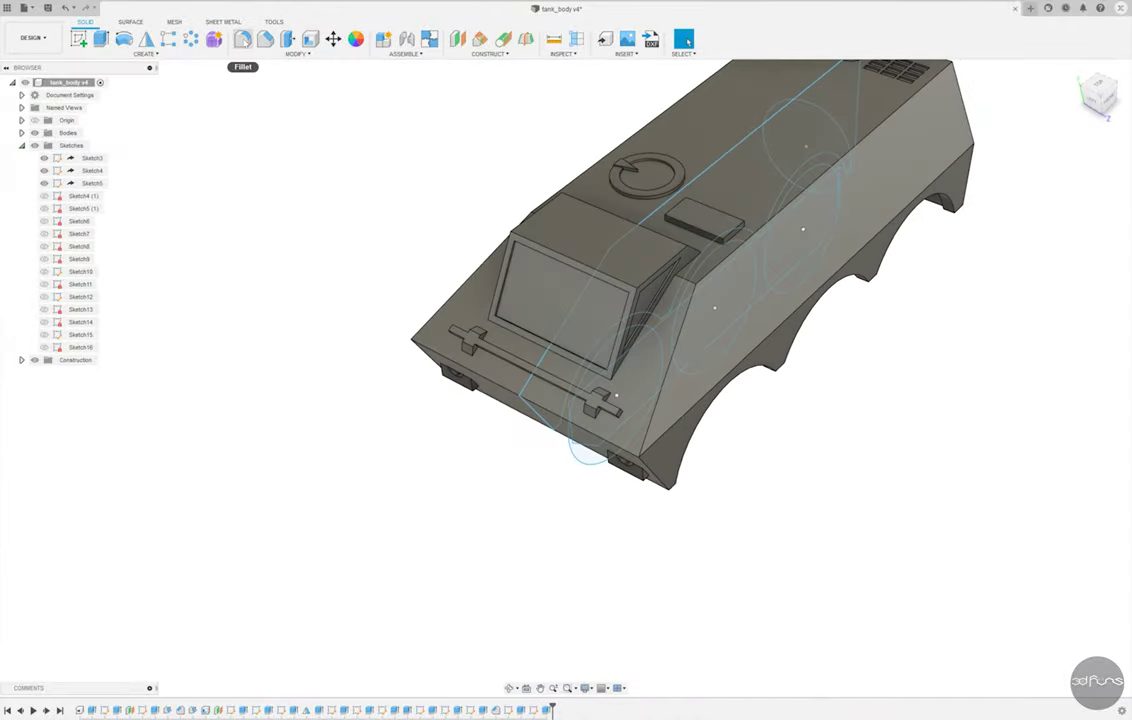
# - Fillet five edges of the front rod with radius 1
pyautogui.click(242, 38)
pyautogui.scroll(5, 432, 348)
pyautogui.click(432, 348)
pyautogui.click(437, 323)
pyautogui.click(366, 313)
pyautogui.click(377, 296)
pyautogui.click(668, 470)
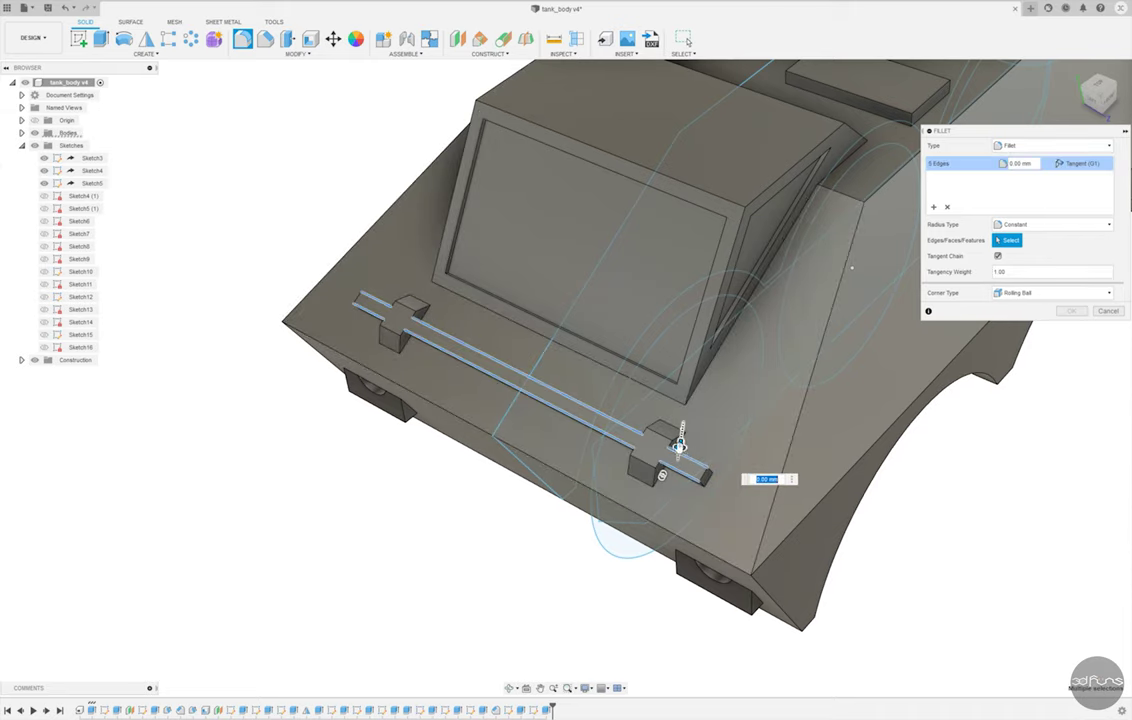
pyautogui.write('1')
pyautogui.press('Return')
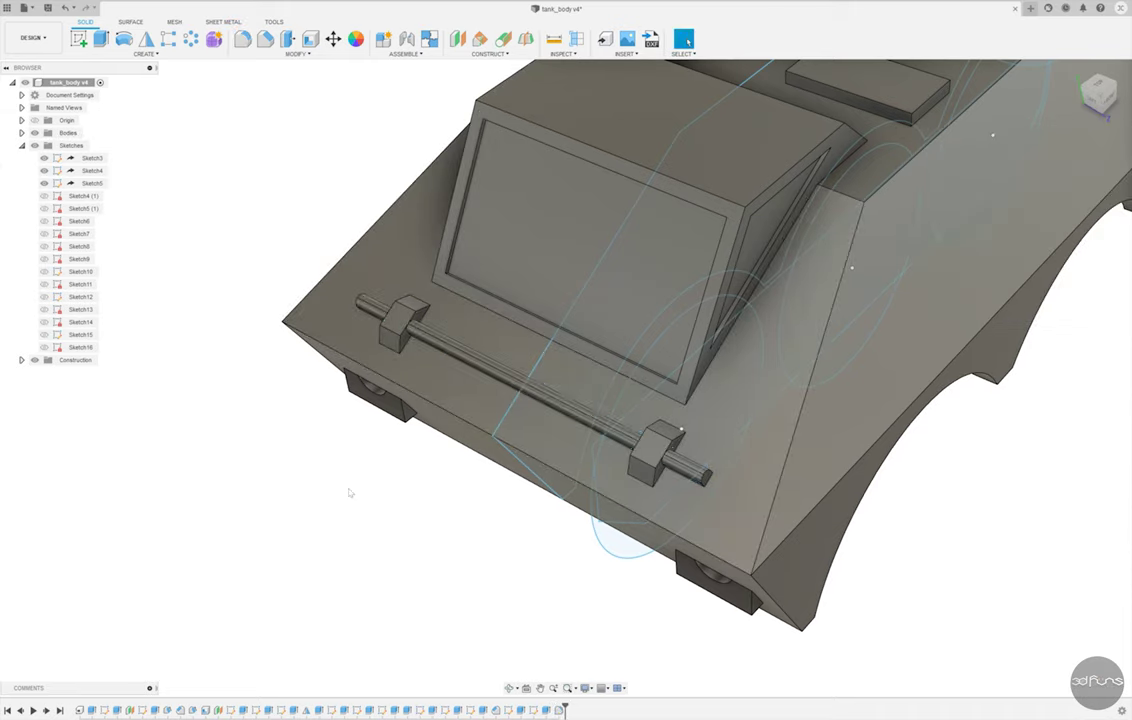
pyautogui.scroll(-3, 349, 492)
pyautogui.scroll(5, 565, 140)
# - Abandon a fillet on the hatch ring and hide the sketch curves
pyautogui.press('f')
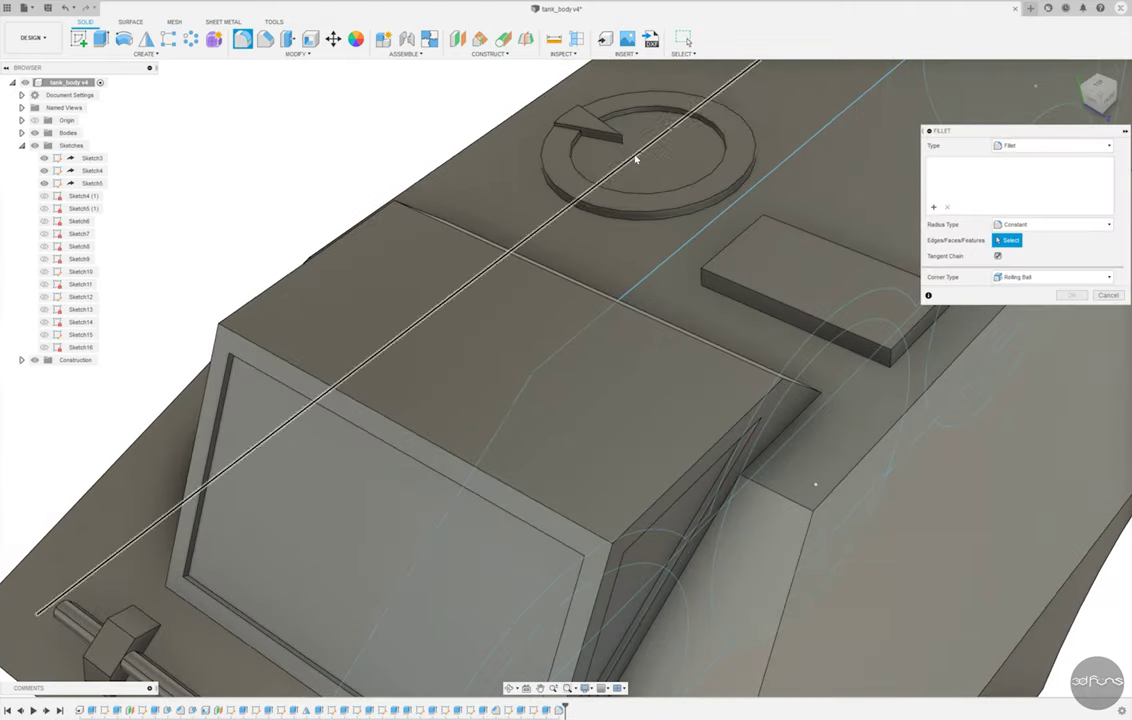
pyautogui.click(628, 145)
pyautogui.press('Escape')
pyautogui.scroll(-3, 458, 178)
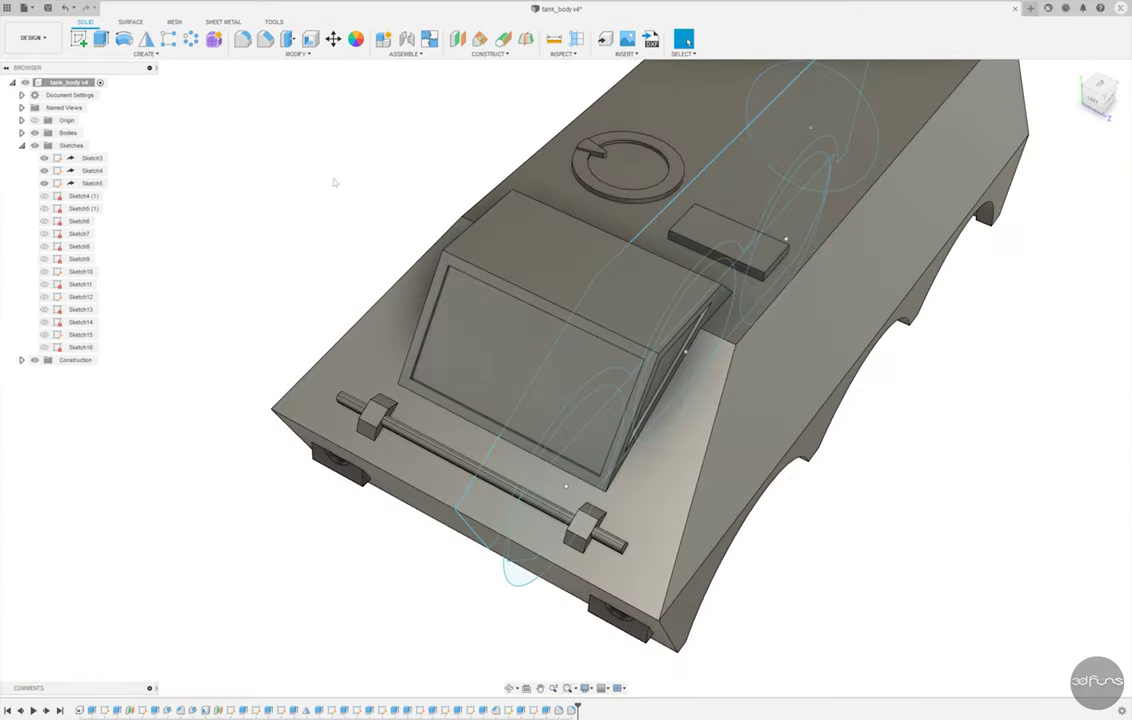
pyautogui.click(44, 158)
pyautogui.scroll(-3, 243, 248)
pyautogui.scroll(2, 243, 248)
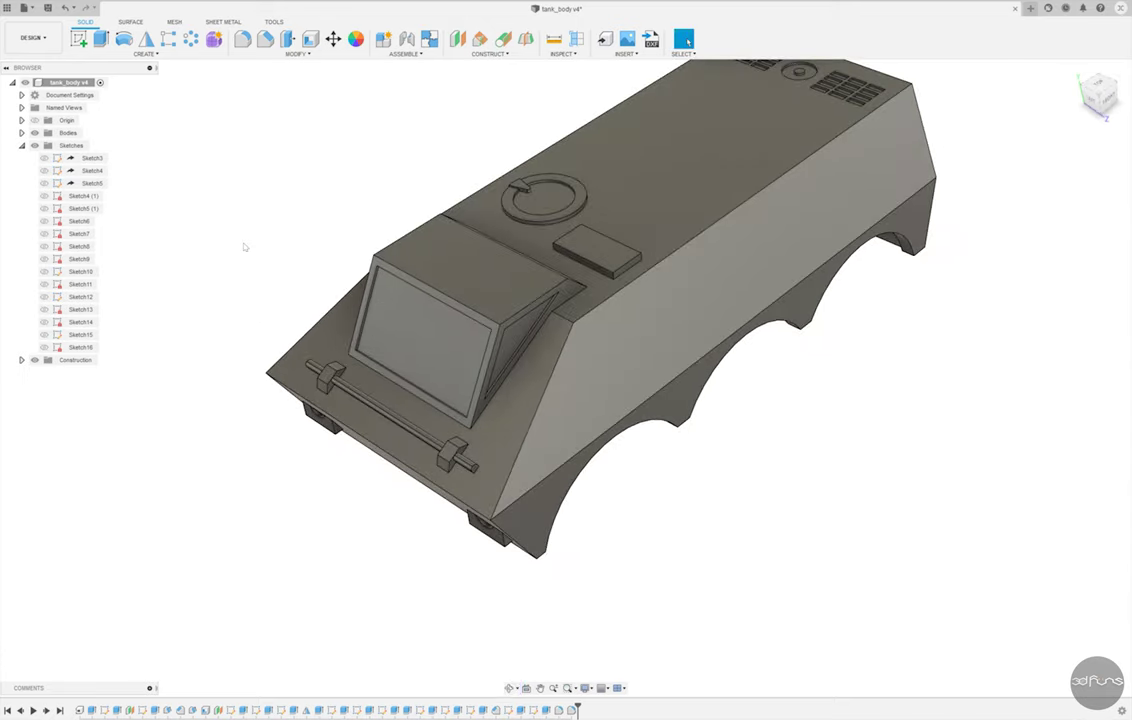
# - Fillet the roof plate's top edges with radius 2
pyautogui.press('f')
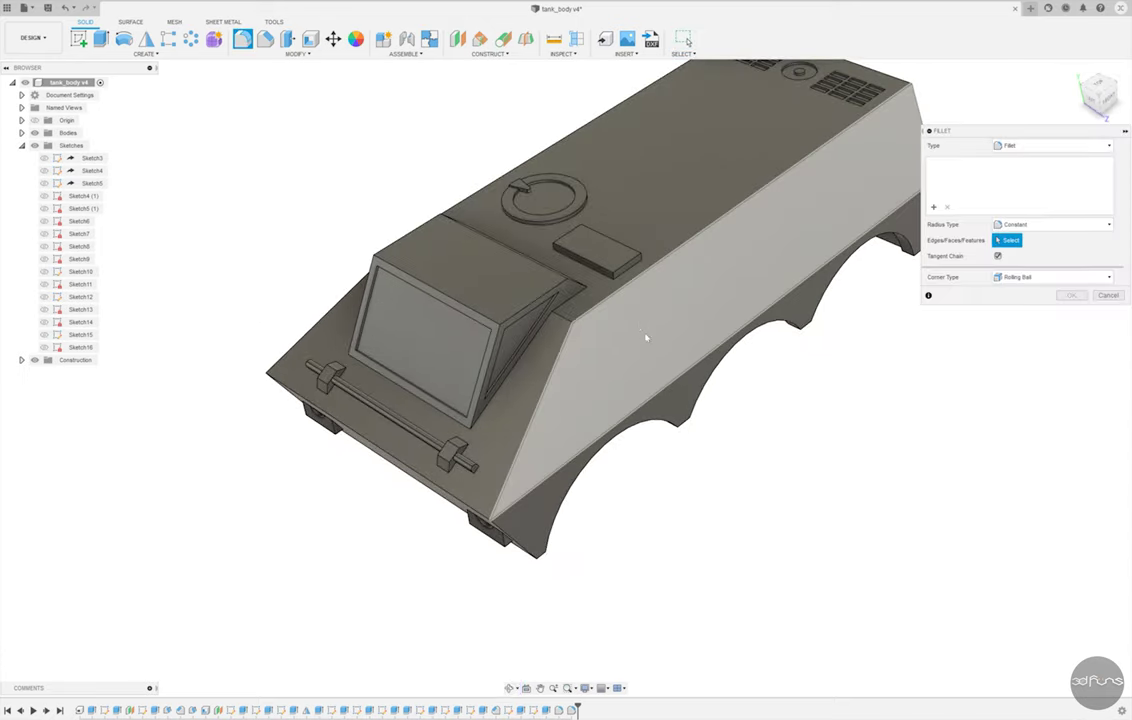
pyautogui.scroll(3, 650, 336)
pyautogui.click(600, 252)
pyautogui.click(545, 203)
pyautogui.write('2')
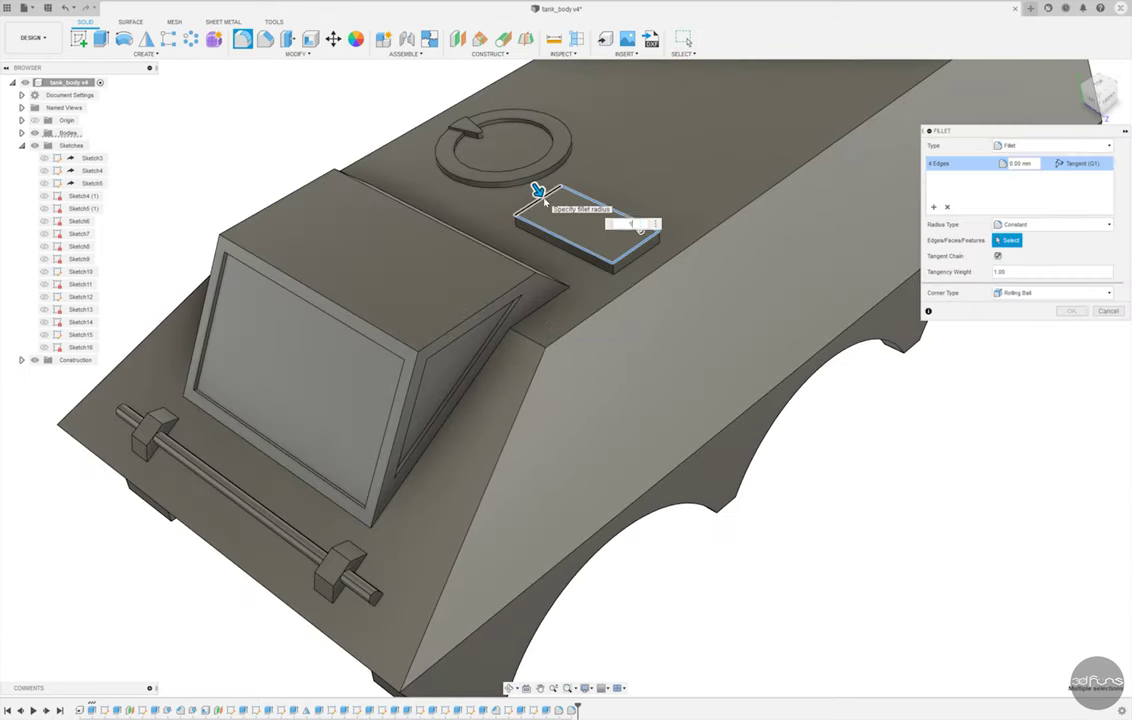
pyautogui.press('Return')
pyautogui.scroll(3, 667, 379)
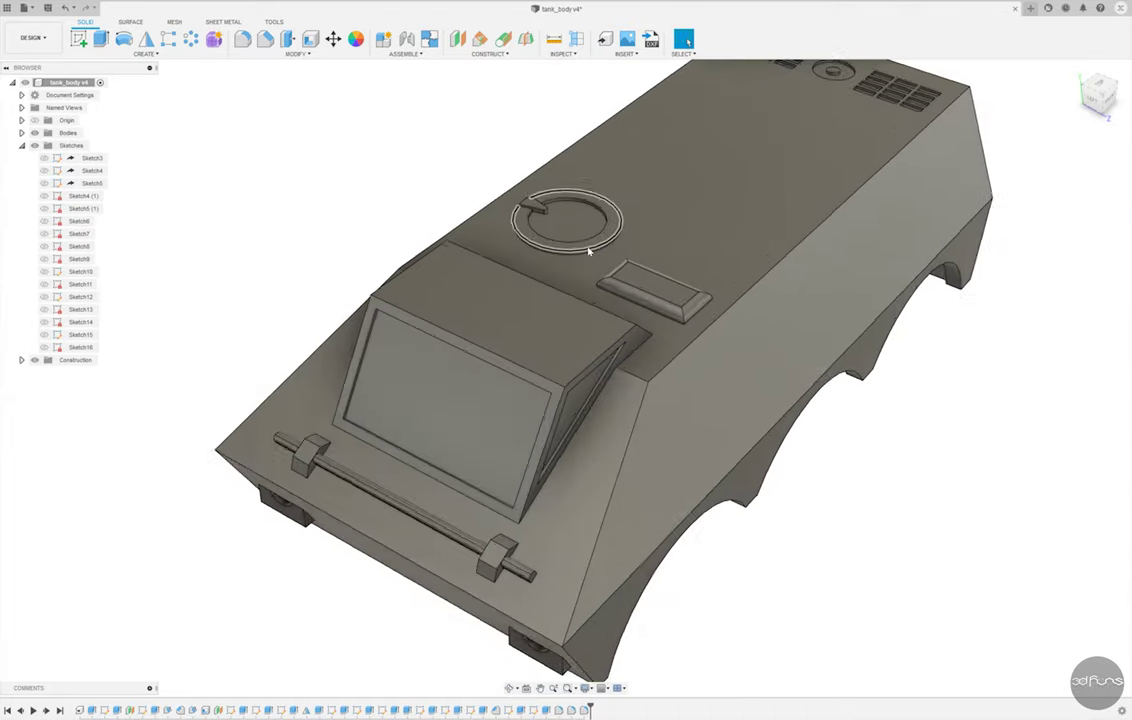
# - Edit the earlier hatch ring fillet to also round the ring's outer edge
pyautogui.rightClick(571, 709)
pyautogui.click(606, 626)
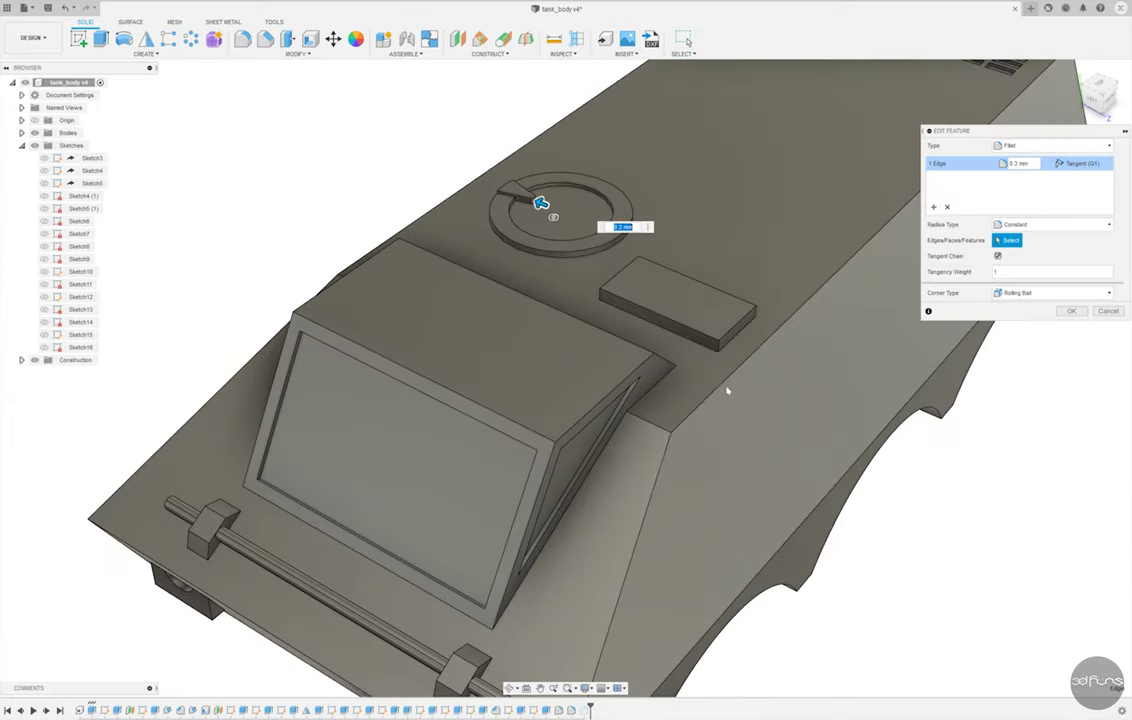
pyautogui.click(956, 201)
pyautogui.scroll(2, 565, 260)
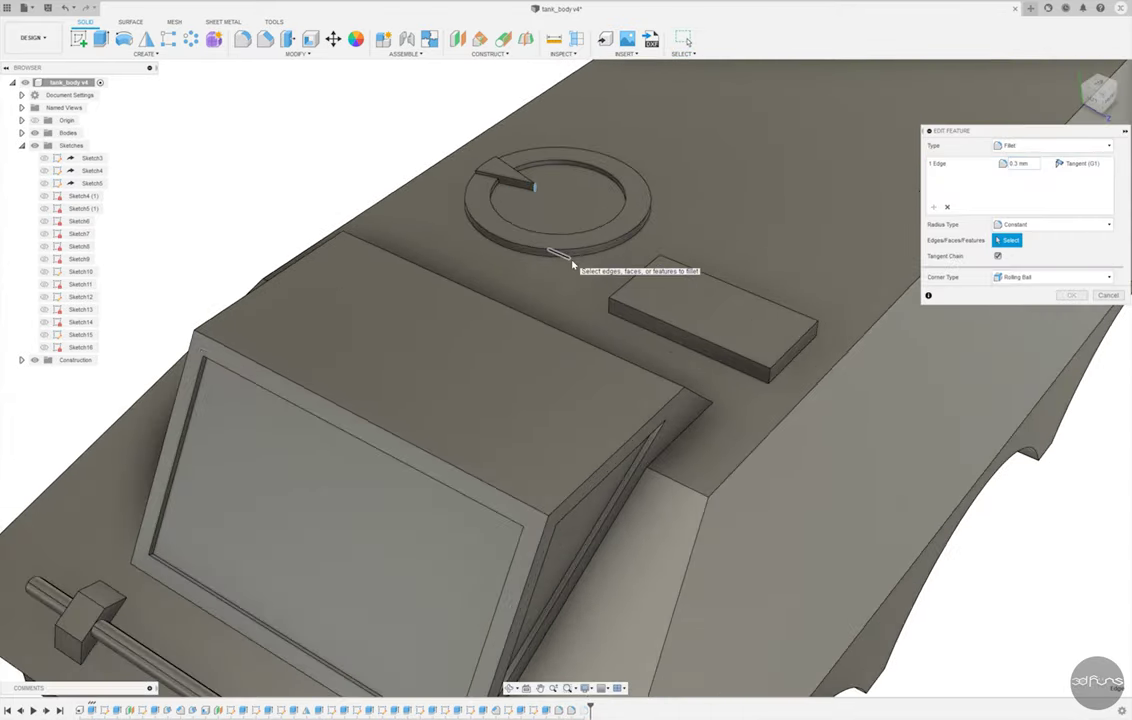
pyautogui.scroll(1, 580, 250)
pyautogui.click(585, 247)
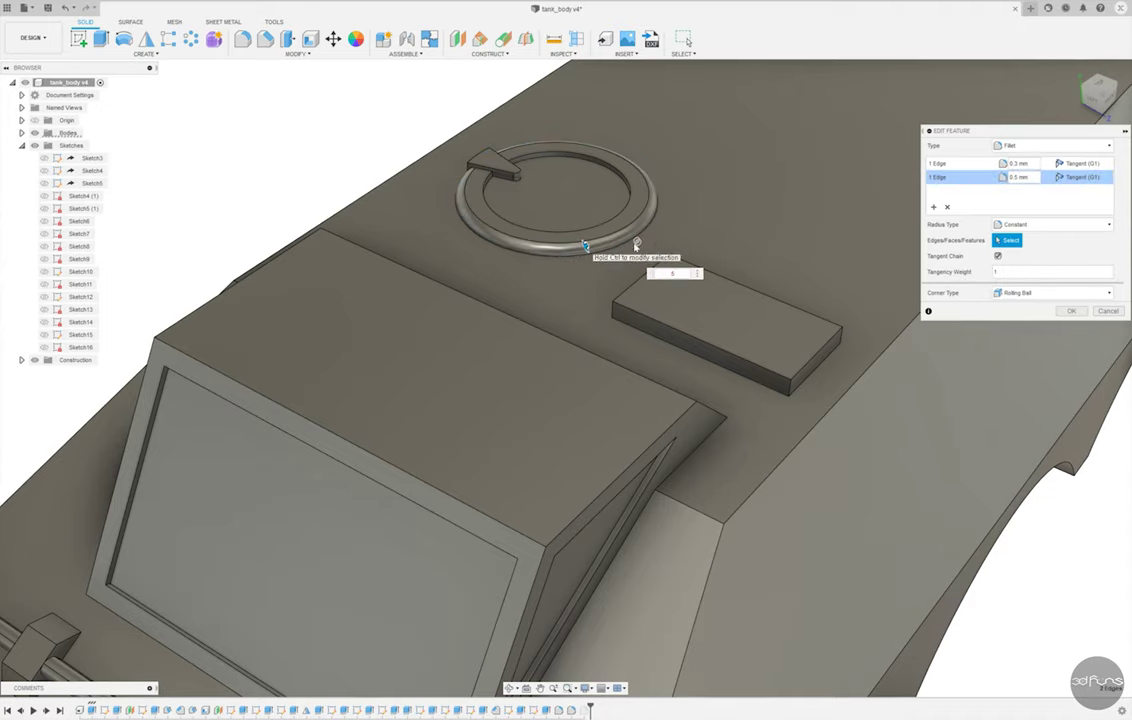
pyautogui.scroll(-2, 588, 240)
pyautogui.scroll(-1, 592, 225)
pyautogui.press('Return')
pyautogui.keyDown('shift'); pyautogui.moveTo(594, 206); pyautogui.dragTo(423, 157, button='middle'); pyautogui.keyUp('shift')
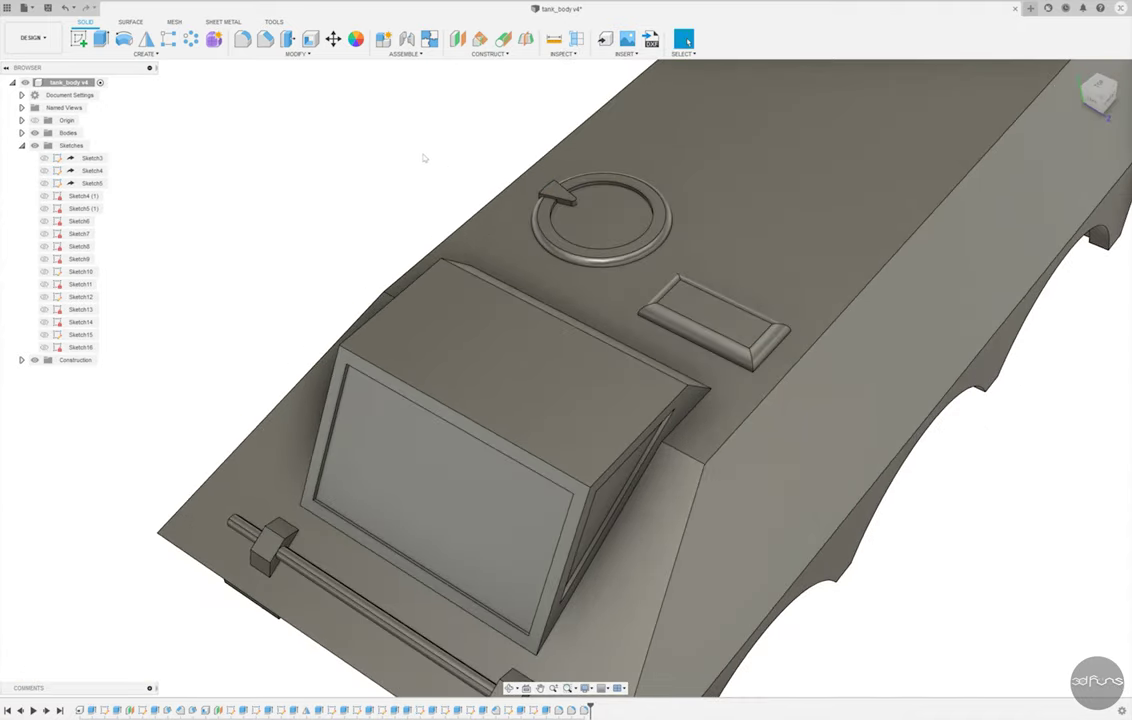
# - Fillet the front window box's top outline, front top edge and side vertical edge
pyautogui.press('f')
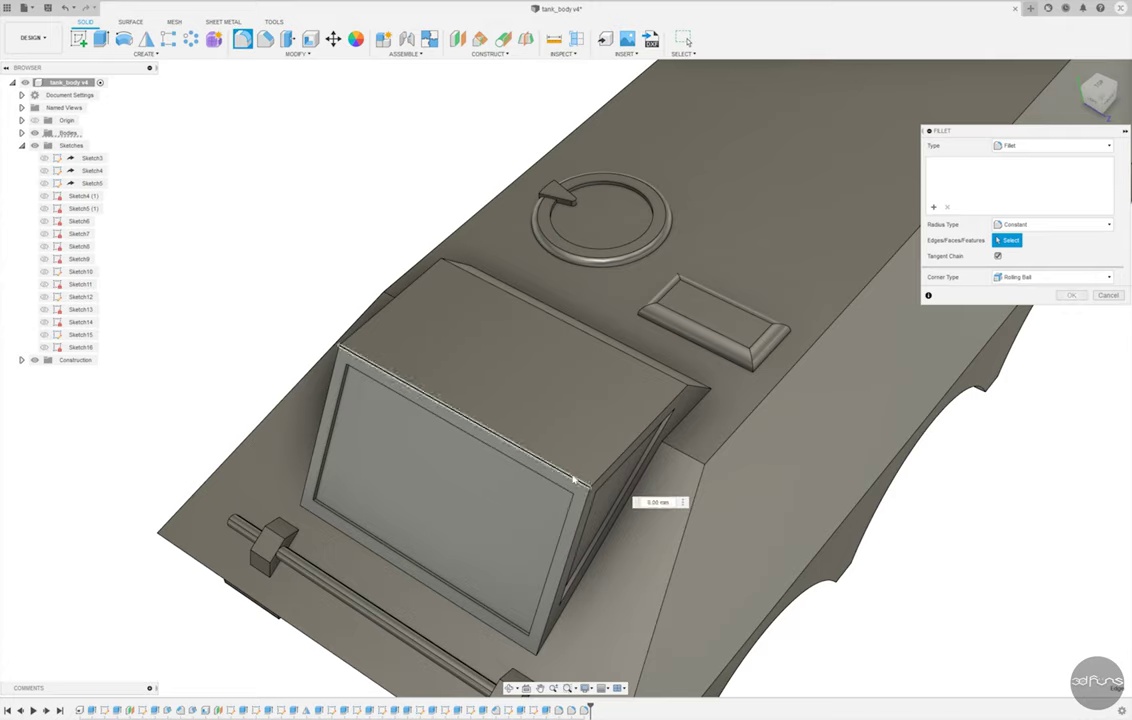
pyautogui.click(578, 530)
pyautogui.click(560, 470)
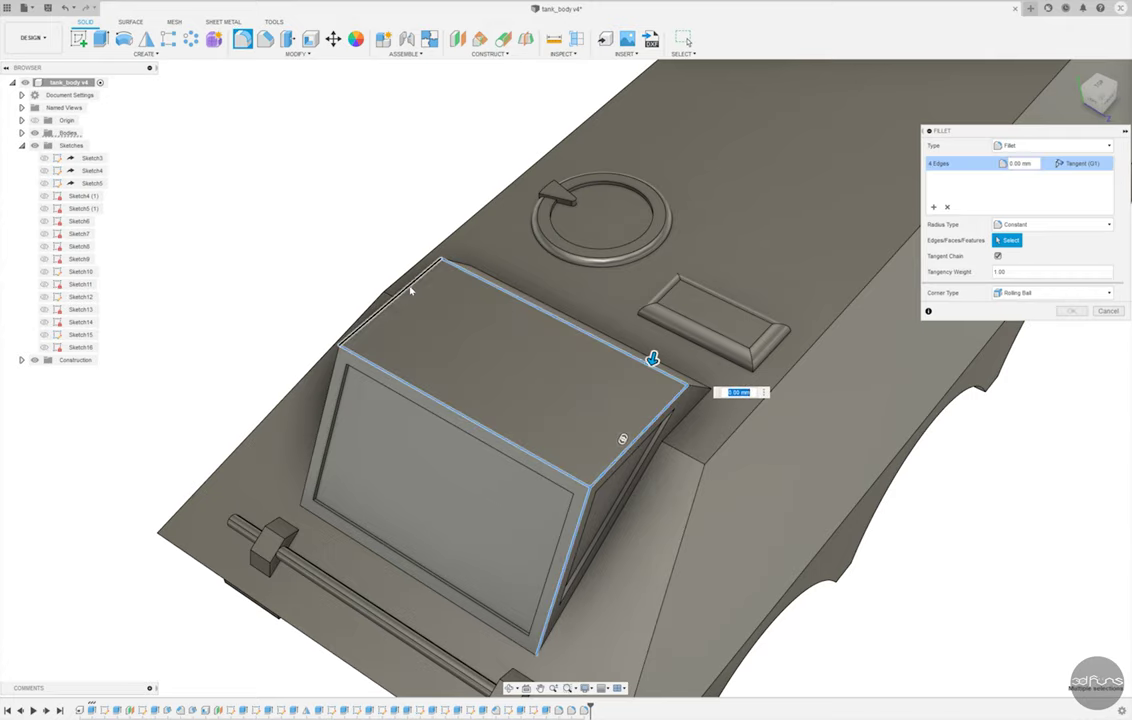
pyautogui.click(412, 288)
pyautogui.keyDown('shift'); pyautogui.moveTo(697, 391); pyautogui.dragTo(677, 450, button='middle'); pyautogui.keyUp('shift')
pyautogui.click(453, 247)
pyautogui.press('Return')
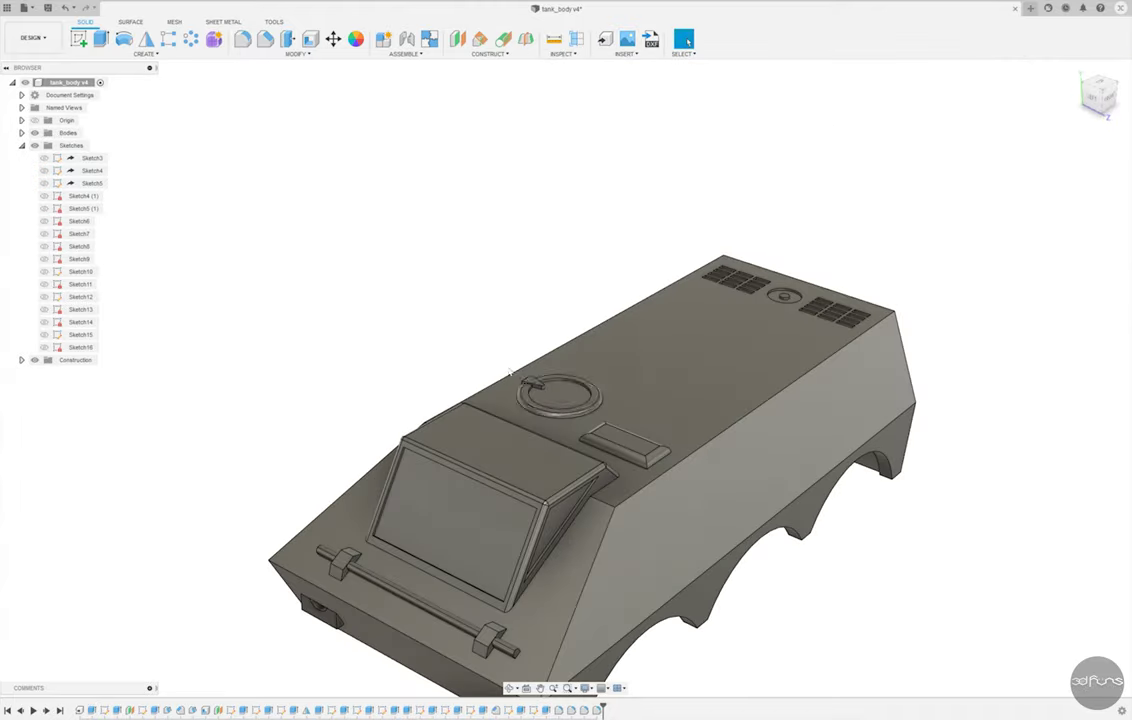
# - Fillet a bottom side edge of the tank body
pyautogui.click(242, 38)
pyautogui.click(665, 482)
pyautogui.keyDown('shift'); pyautogui.moveTo(691, 531); pyautogui.dragTo(645, 515, button='middle'); pyautogui.keyUp('shift')
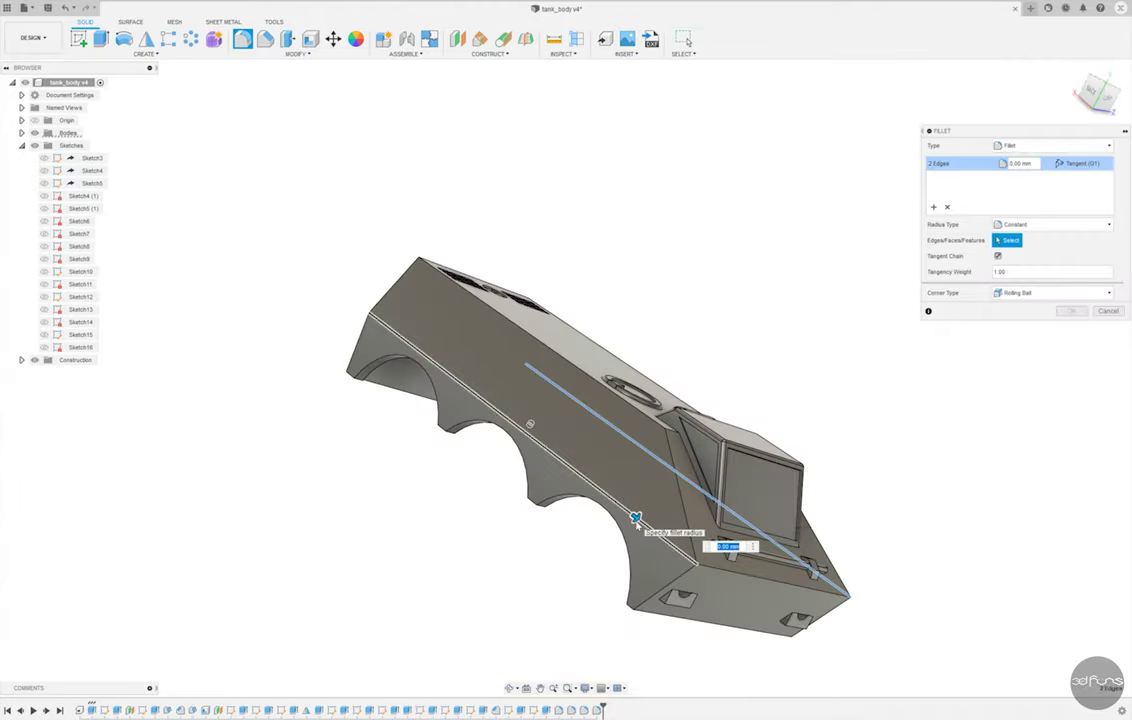
pyautogui.press('Return')
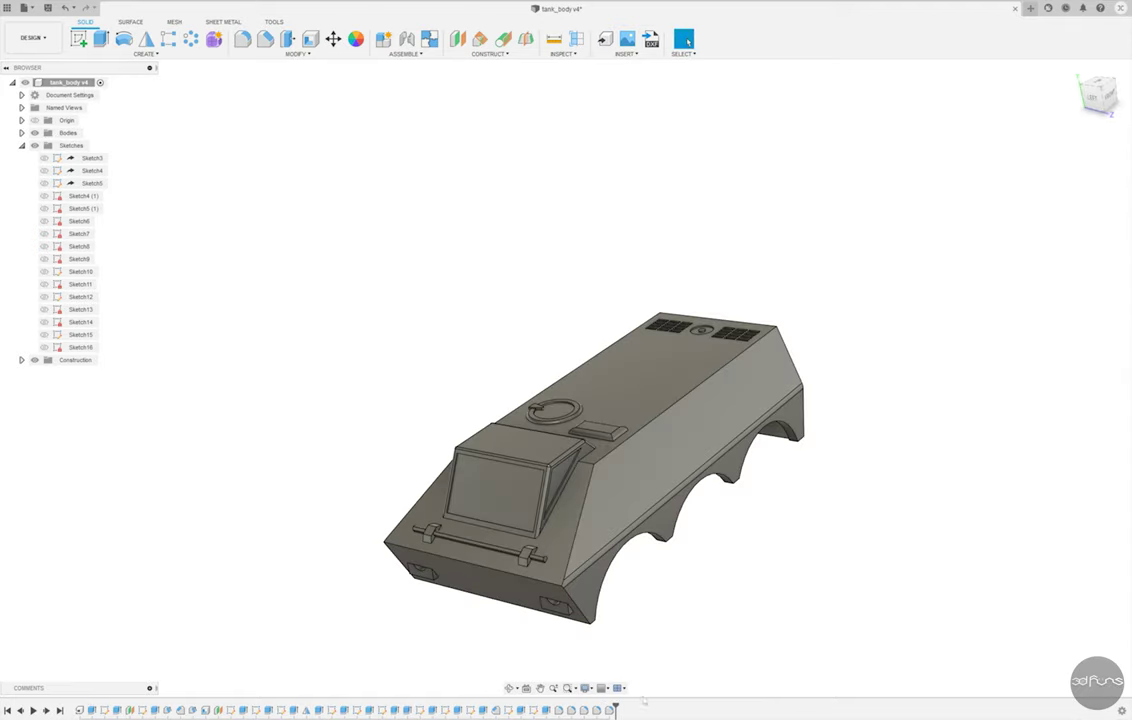
# - Fillet the hull's top ridge, front corners and bottom edges on both sides at 1 mm
pyautogui.press('f')
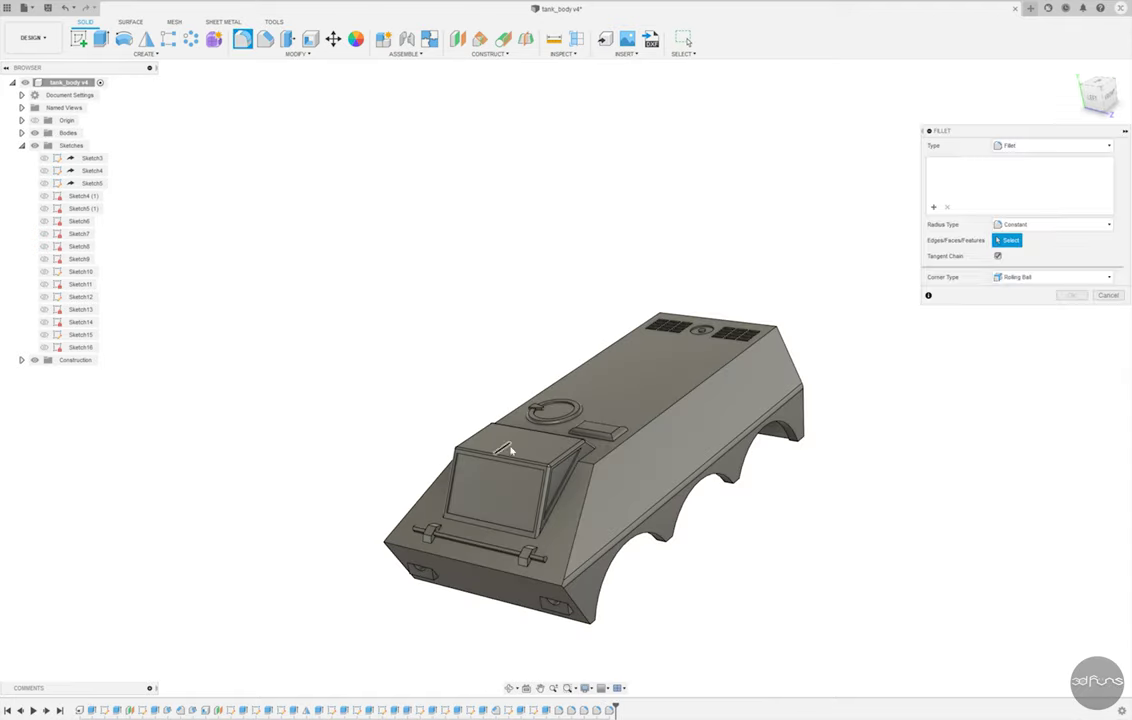
pyautogui.click(580, 460)
pyautogui.click(586, 497)
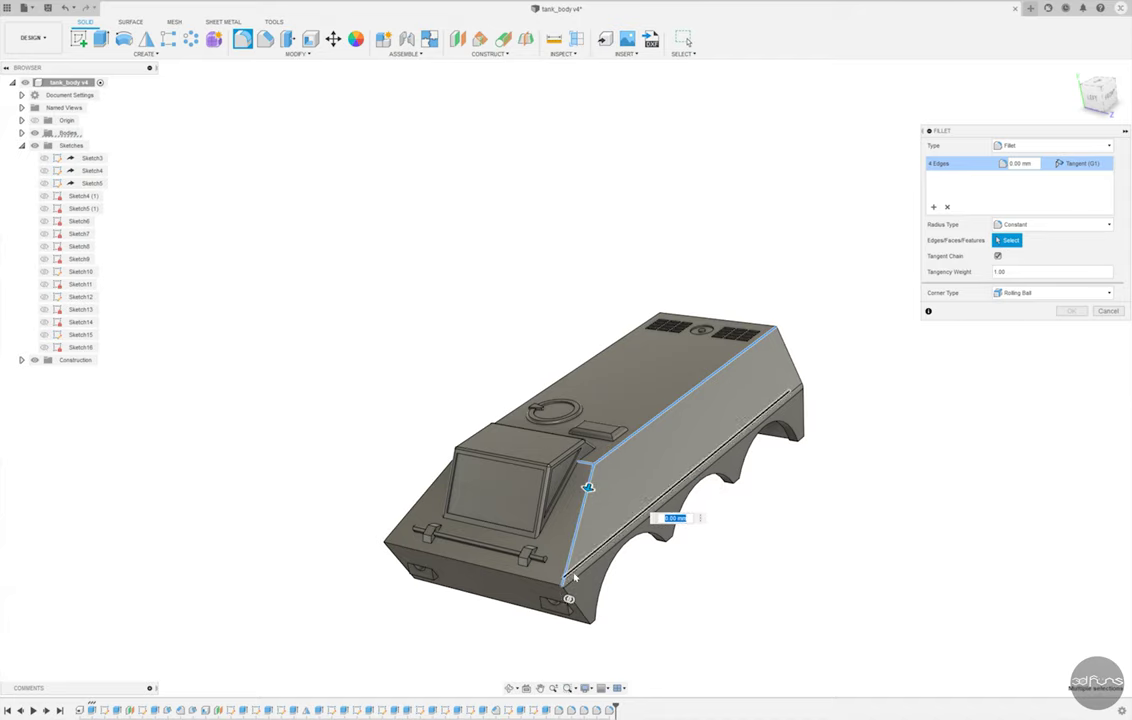
pyautogui.click(546, 581)
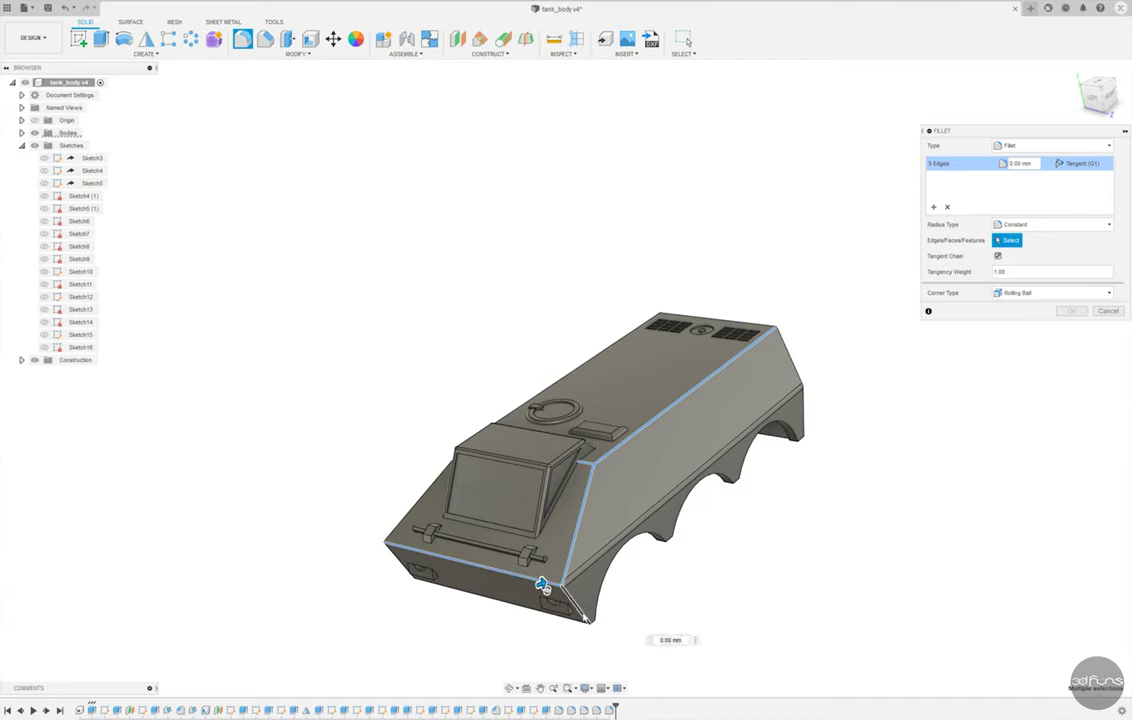
pyautogui.click(388, 520)
pyautogui.keyDown('shift'); pyautogui.moveTo(388, 520); pyautogui.dragTo(610, 451, button='middle'); pyautogui.keyUp('shift')
pyautogui.click(610, 451)
pyautogui.write('1')
pyautogui.press('Return')
pyautogui.moveTo(610, 451)
pyautogui.keyDown('shift'); pyautogui.mouseDown(button='middle')
pyautogui.moveTo(510, 425)
pyautogui.moveTo(676, 482)
pyautogui.mouseUp(button='middle'); pyautogui.keyUp('shift')
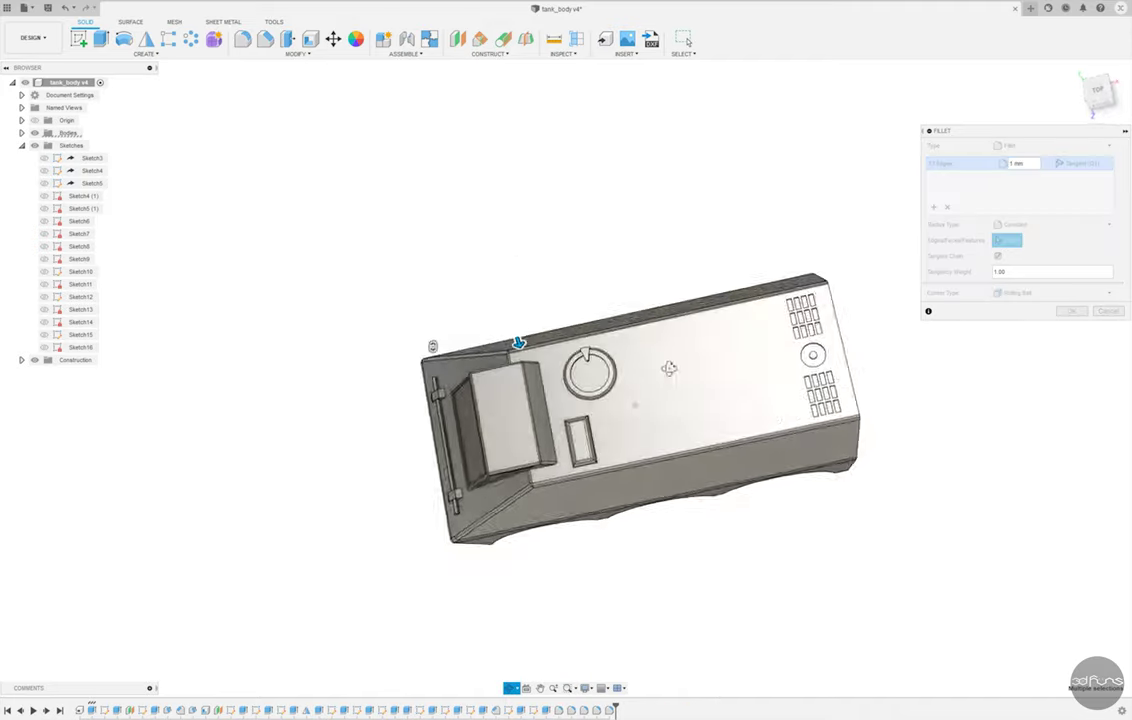
pyautogui.press('Return')
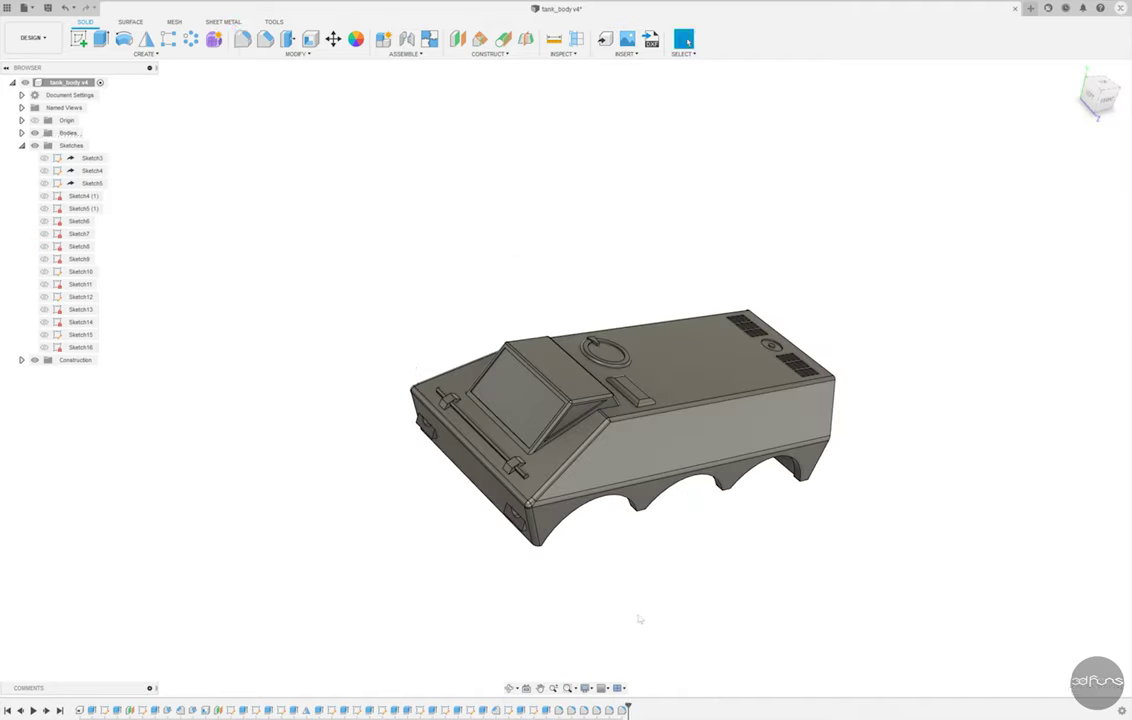
pyautogui.moveTo(662, 582)
pyautogui.keyDown('shift'); pyautogui.mouseDown(button='middle')
pyautogui.moveTo(725, 574)
pyautogui.moveTo(494, 362)
pyautogui.mouseUp(button='middle'); pyautogui.keyUp('shift')
# - Start a new sketch on the hull side plane and draw two small rectangles
pyautogui.click(80, 40)
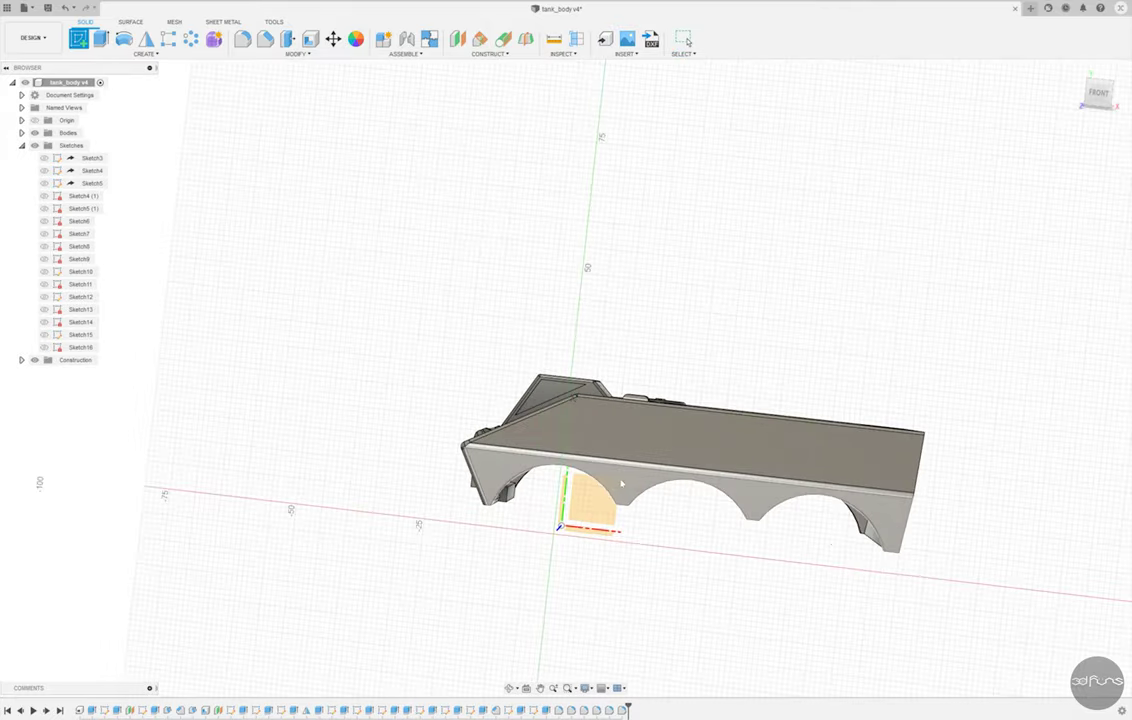
pyautogui.click(585, 512)
pyautogui.click(123, 39)
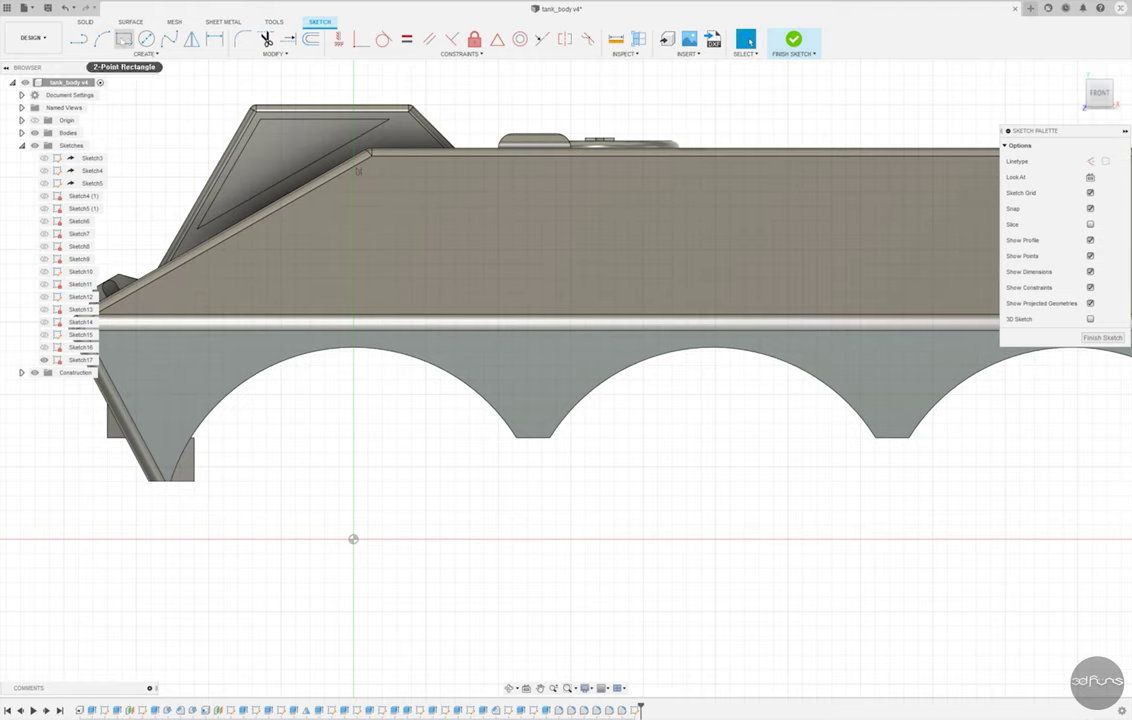
pyautogui.scroll(3, 443, 253)
pyautogui.click(594, 478)
pyautogui.click(595, 428)
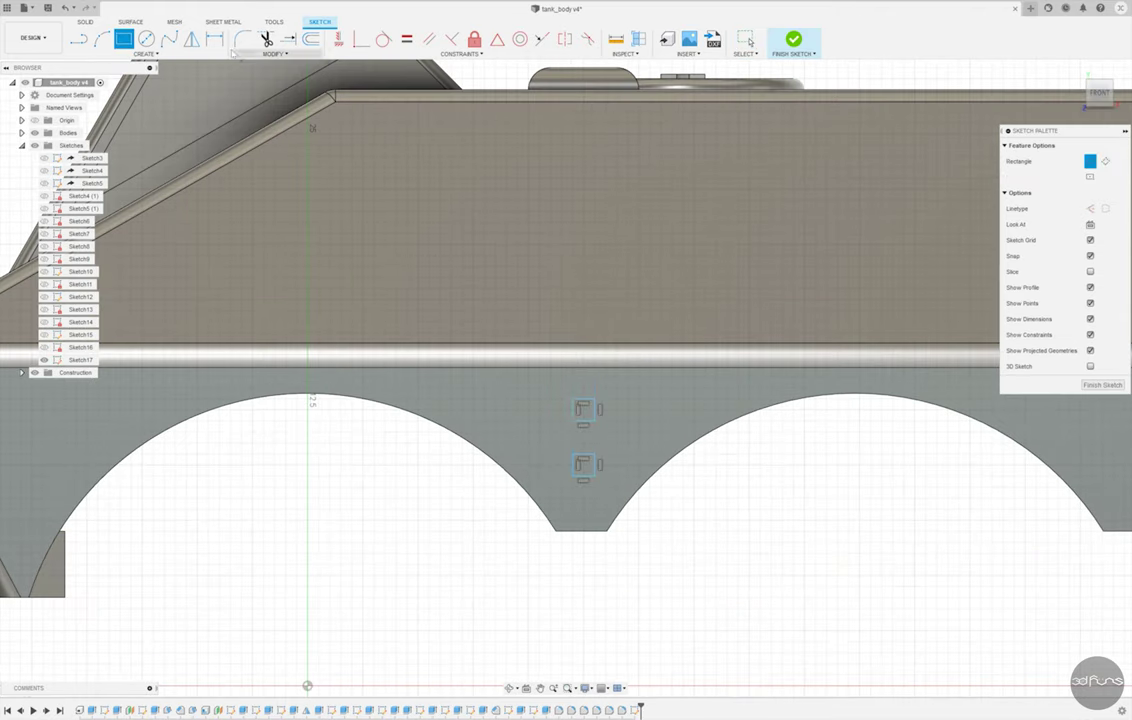
# - Dimension the lower square 9.50 above the origin
pyautogui.click(214, 39)
pyautogui.scroll(-1, 536, 432)
pyautogui.scroll(-2, 536, 432)
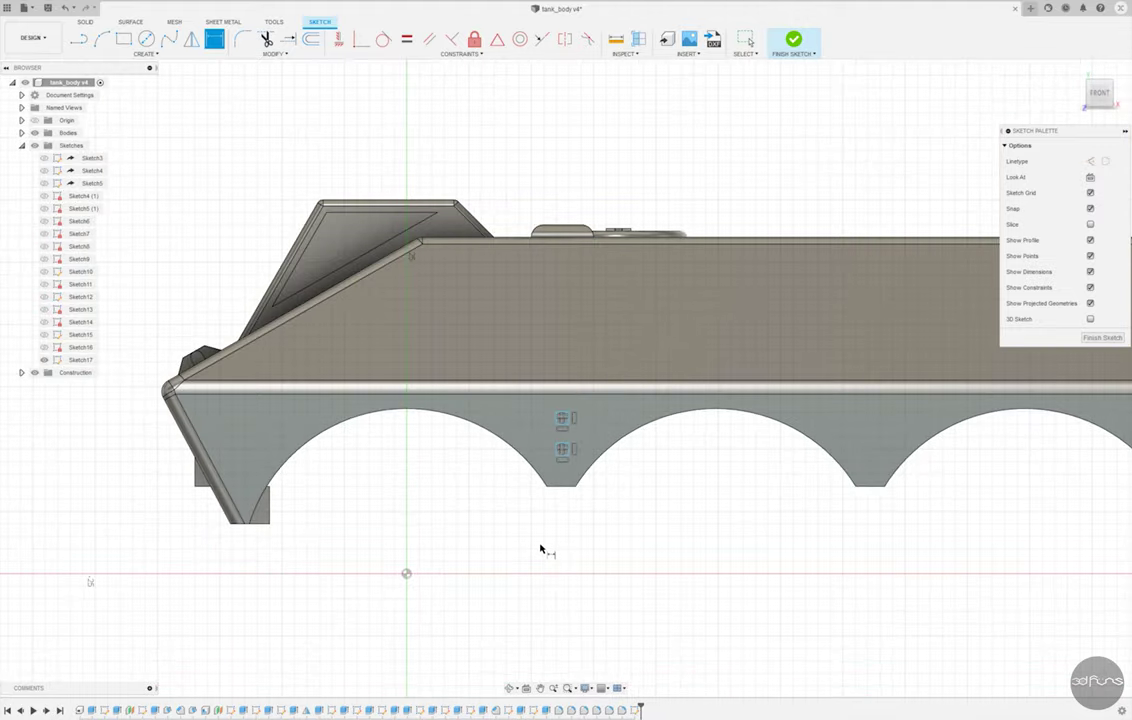
pyautogui.scroll(2, 580, 503)
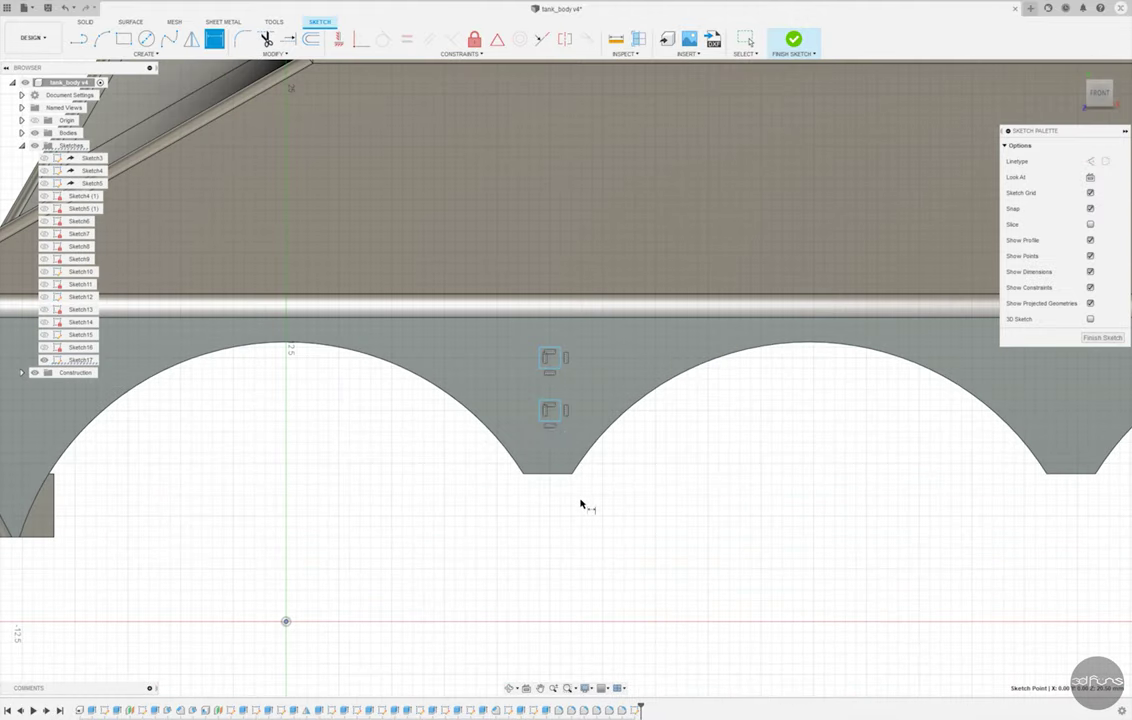
pyautogui.click(550, 424)
pyautogui.click(619, 495)
pyautogui.press('Return')
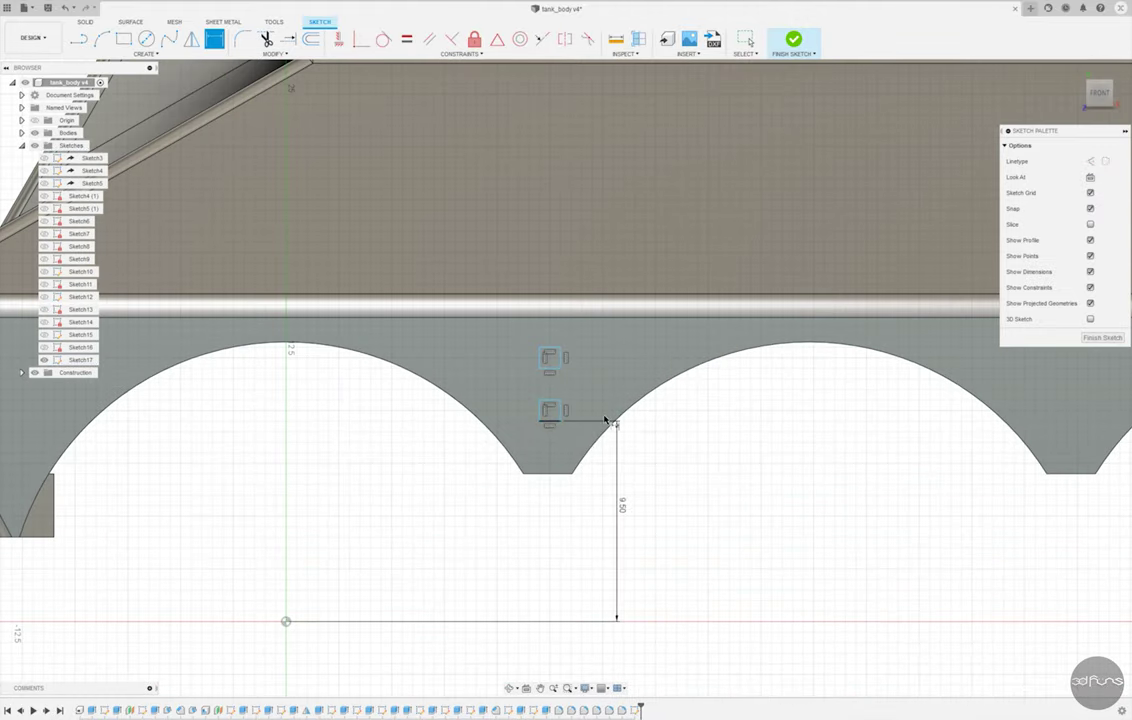
# - Dimension the squares 2.00 apart and the lower square 1.00 wide
pyautogui.scroll(3, 586, 415)
pyautogui.click(516, 388)
pyautogui.click(577, 346)
pyautogui.write('2')
pyautogui.press('Return')
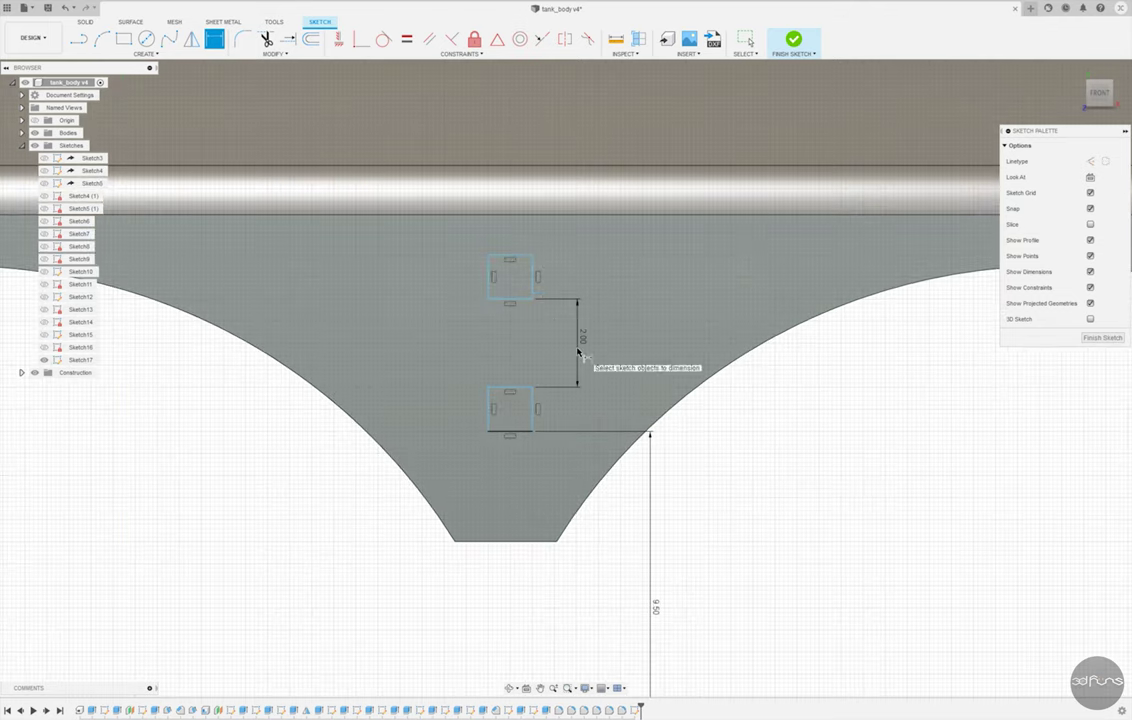
pyautogui.click(510, 435)
pyautogui.click(510, 470)
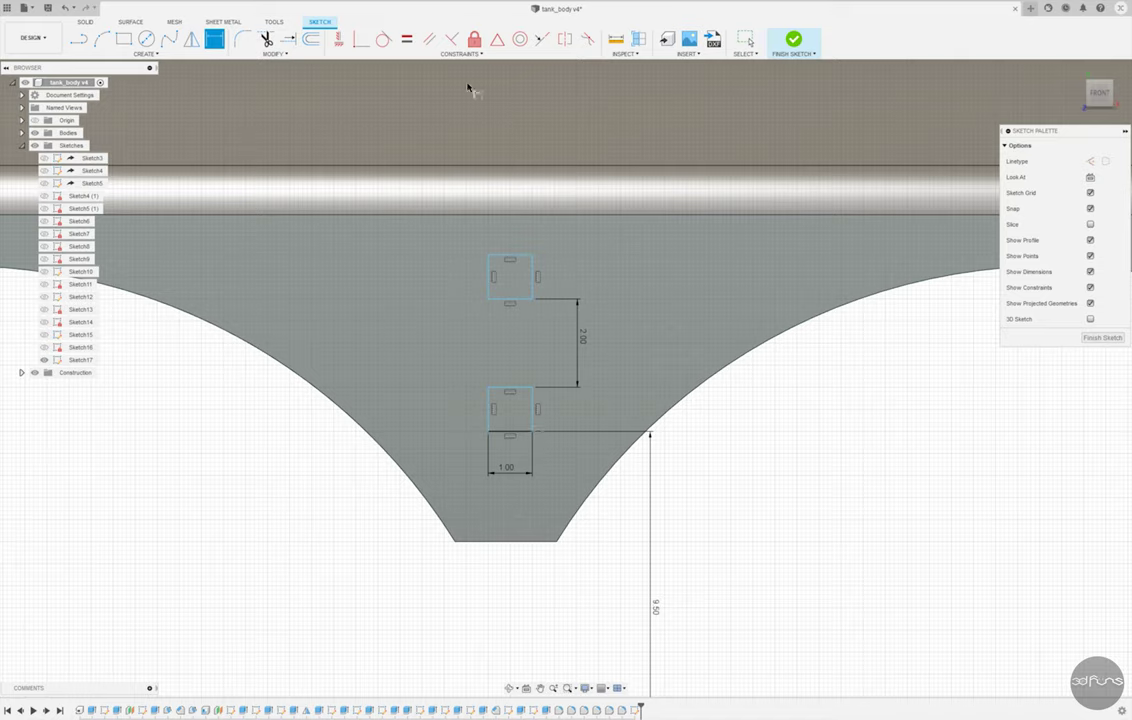
# - Apply an Equal constraint so both squares are the same size
pyautogui.click(406, 38)
pyautogui.click(532, 410)
pyautogui.click(520, 300)
pyautogui.click(531, 389)
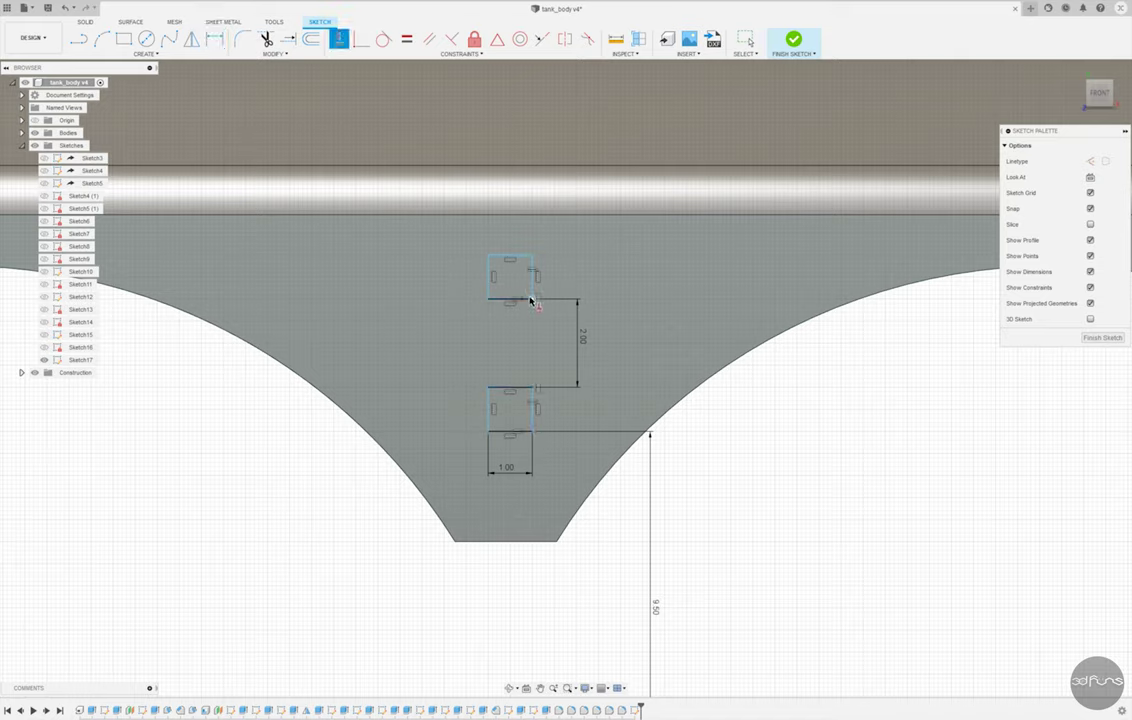
# - Dimension the lower square's left edge horizontally from the origin
pyautogui.press('d')
pyautogui.click(488, 409)
pyautogui.scroll(-3, 613, 402)
pyautogui.click(306, 613)
pyautogui.click(404, 372)
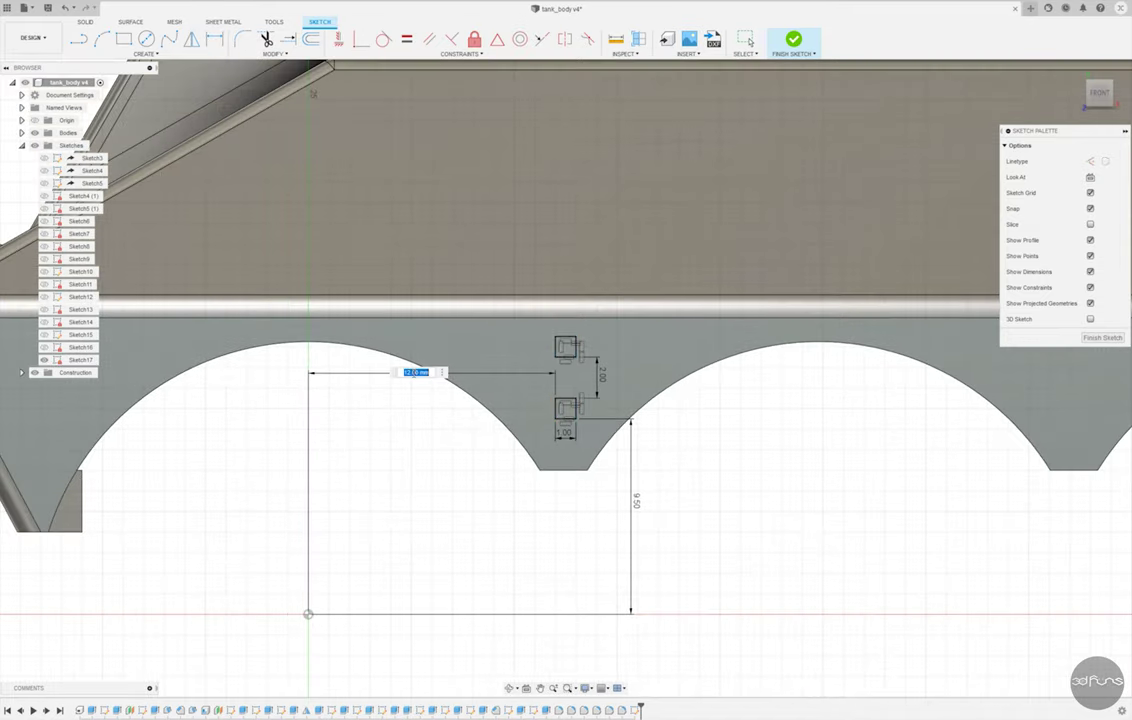
# - Confirm the 12.00 horizontal offset of the first pair of squares
pyautogui.press('Return')
pyautogui.scroll(-3, 400, 452)
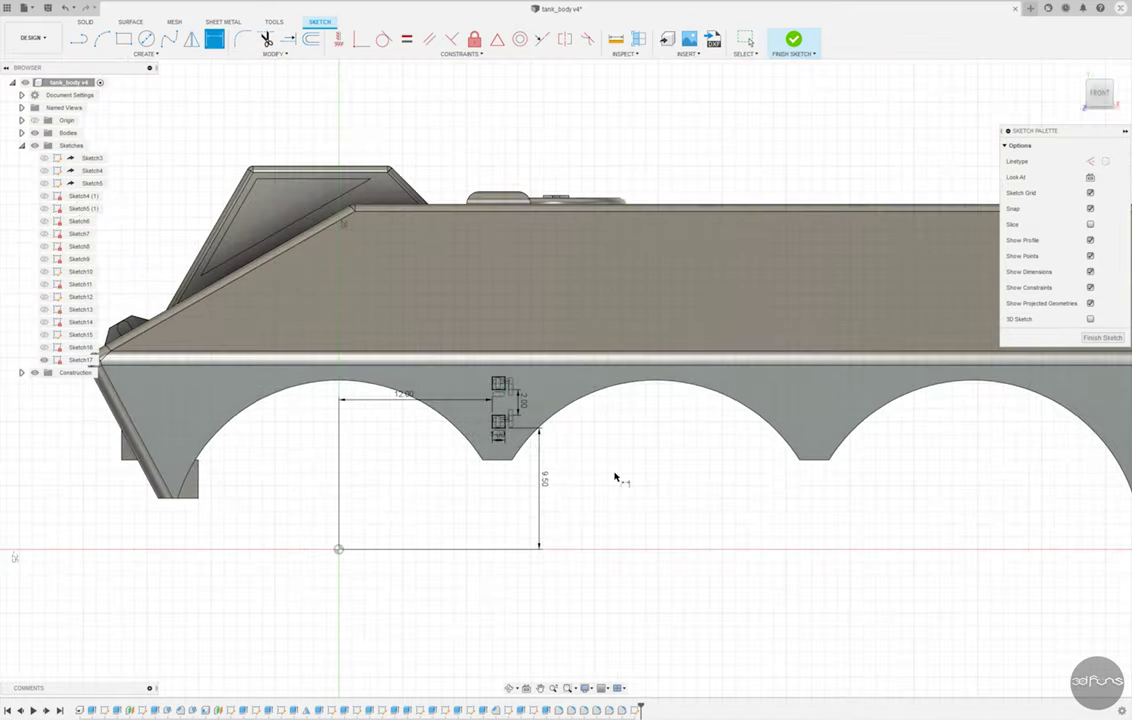
pyautogui.scroll(1, 800, 490)
pyautogui.press('Escape')
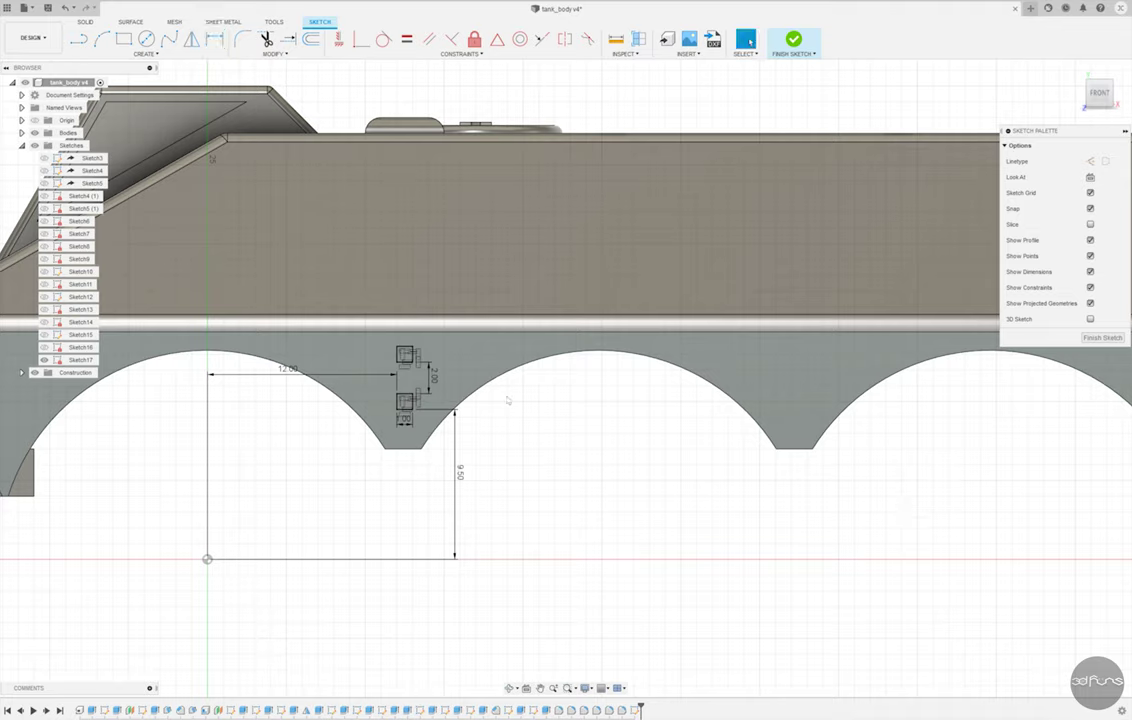
# - Draw two 1.00 squares at the next arch and constrain them
pyautogui.press('r')
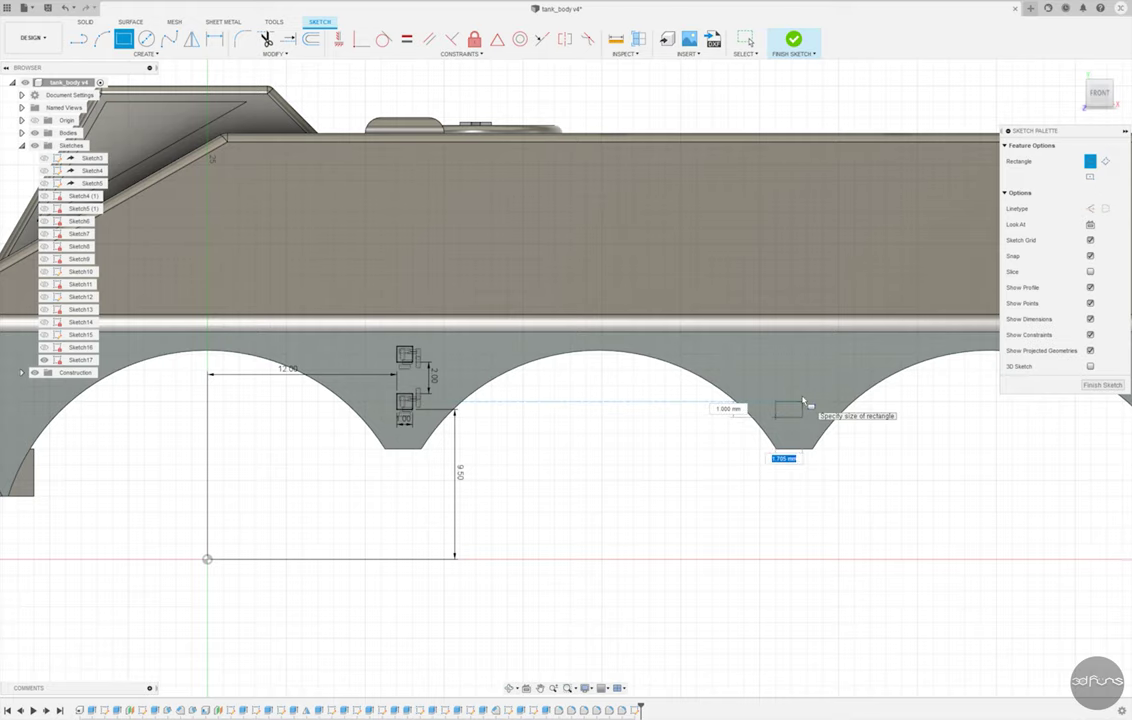
pyautogui.scroll(2, 803, 401)
pyautogui.scroll(1, 801, 404)
pyautogui.write('1')
pyautogui.press('Return')
pyautogui.click(747, 341)
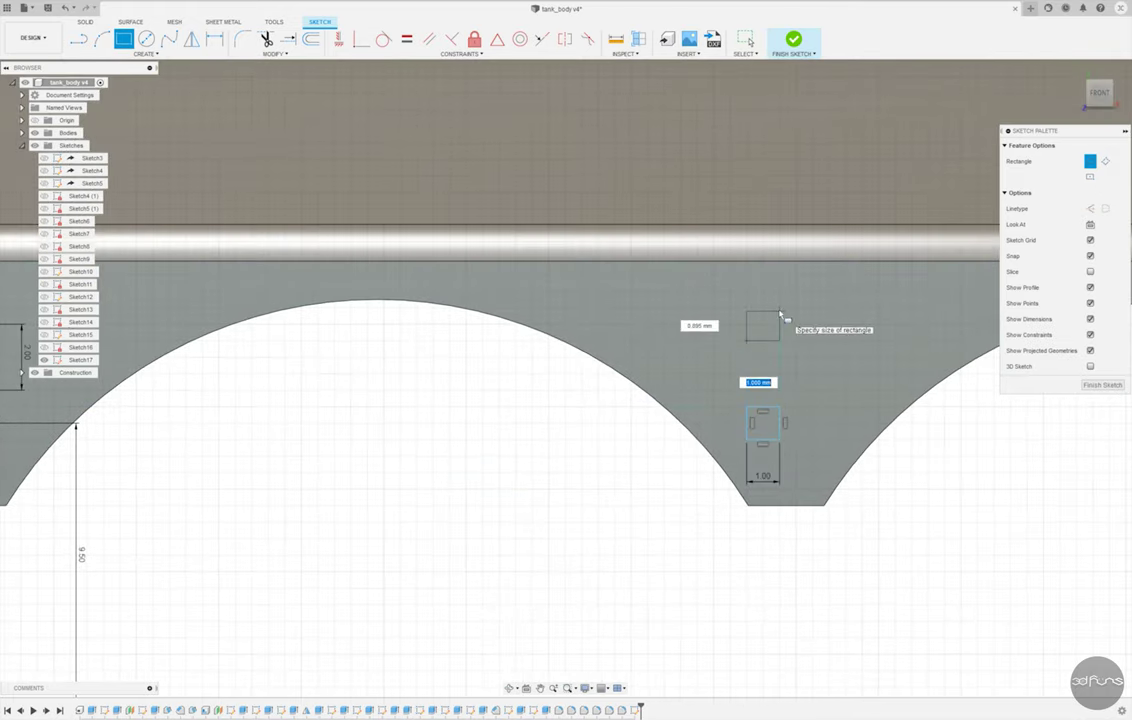
pyautogui.click(781, 312)
pyautogui.press('Escape')
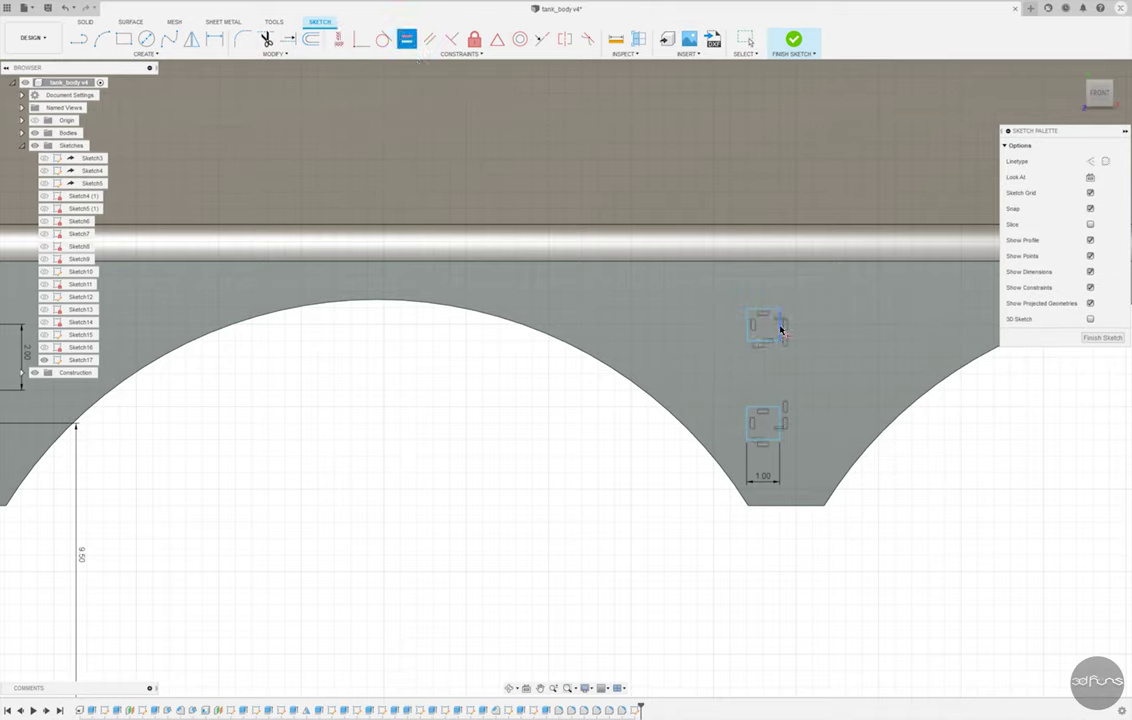
pyautogui.scroll(-2, 760, 350)
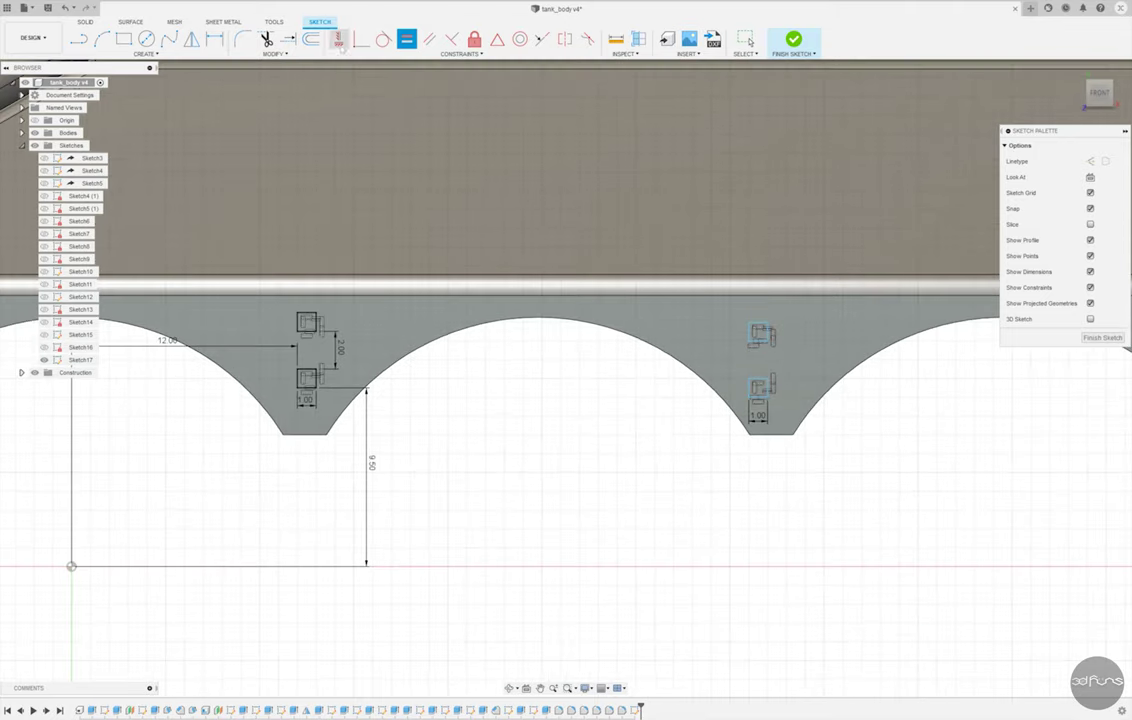
pyautogui.click(460, 36)
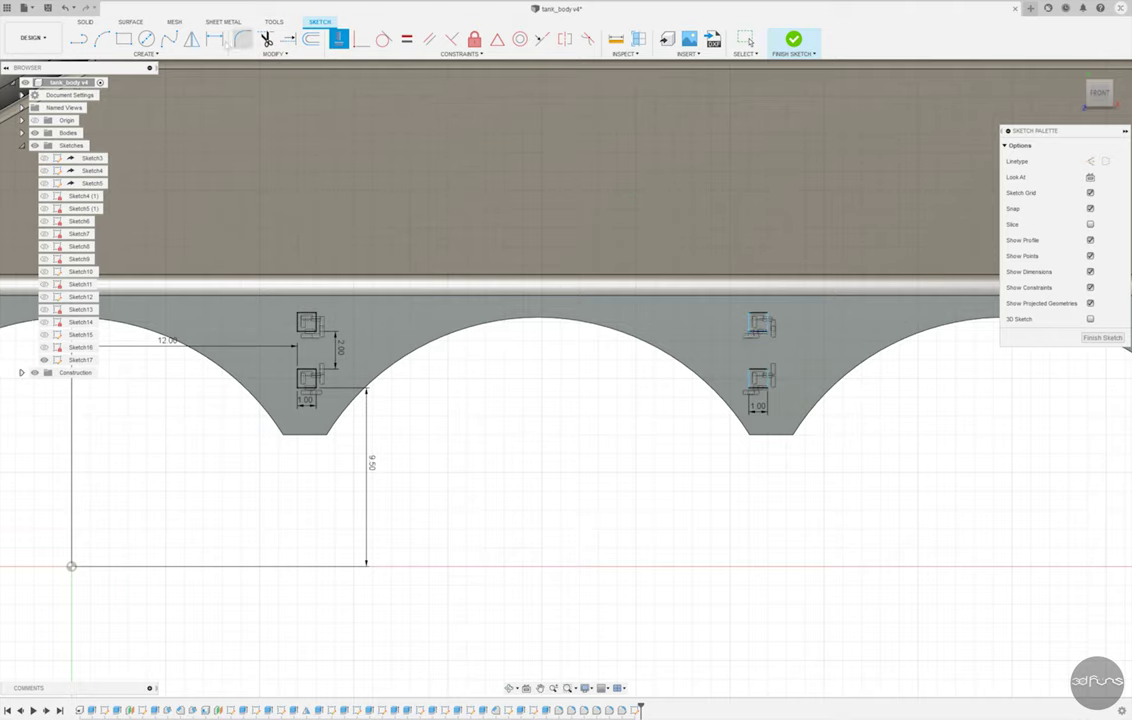
# - Dimension the spacing between the first and new pairs to 23.50
pyautogui.press('d')
pyautogui.click(318, 381)
pyautogui.click(749, 380)
pyautogui.click(540, 261)
pyautogui.write('24')
pyautogui.press('Return')
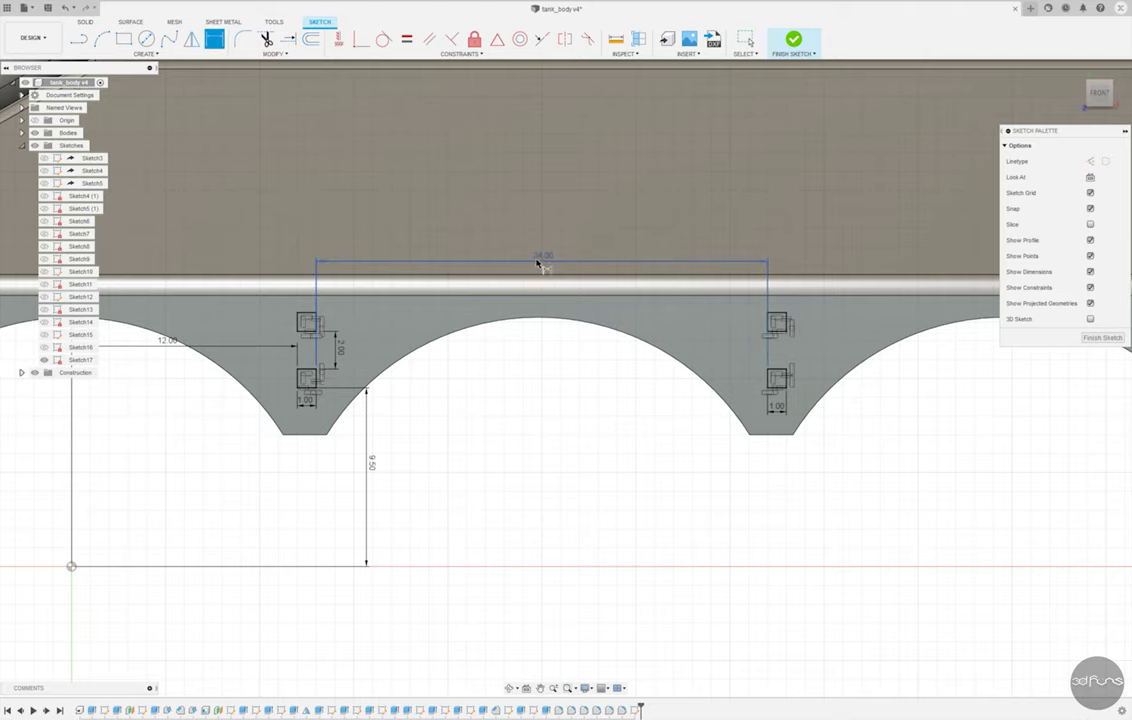
pyautogui.doubleClick(545, 261)
pyautogui.press('Return')
pyautogui.scroll(-3, 531, 435)
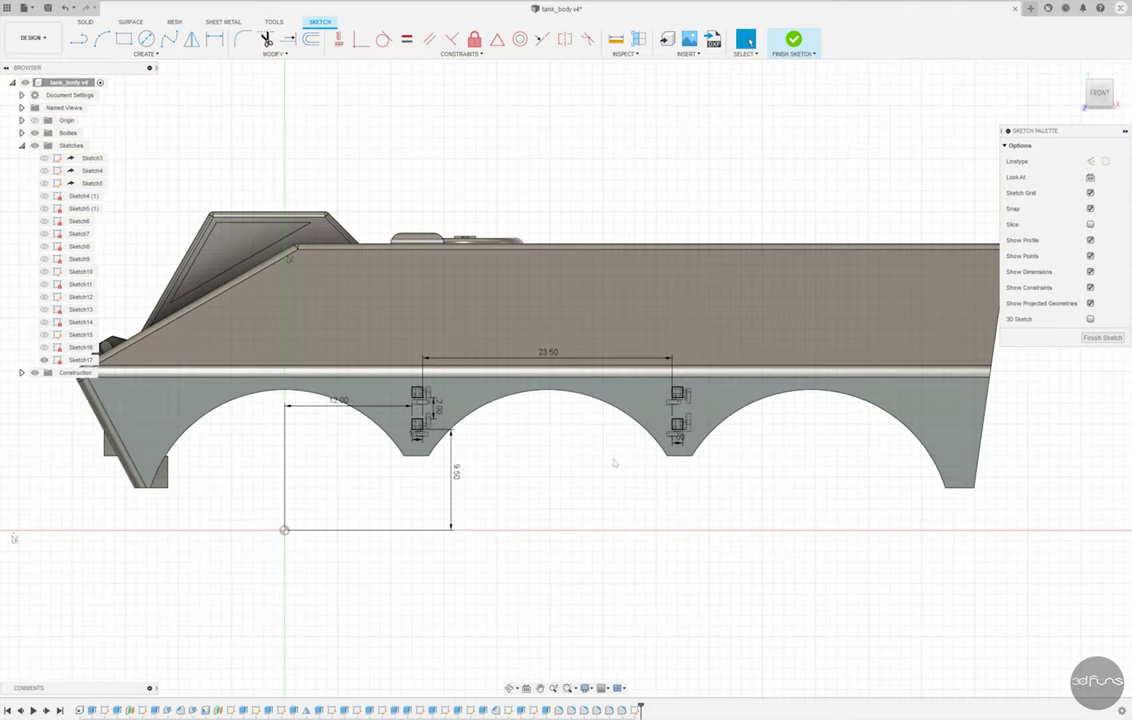
pyautogui.scroll(2, 1003, 479)
pyautogui.scroll(1, 1003, 479)
pyautogui.scroll(1, 1003, 479)
pyautogui.press('r')
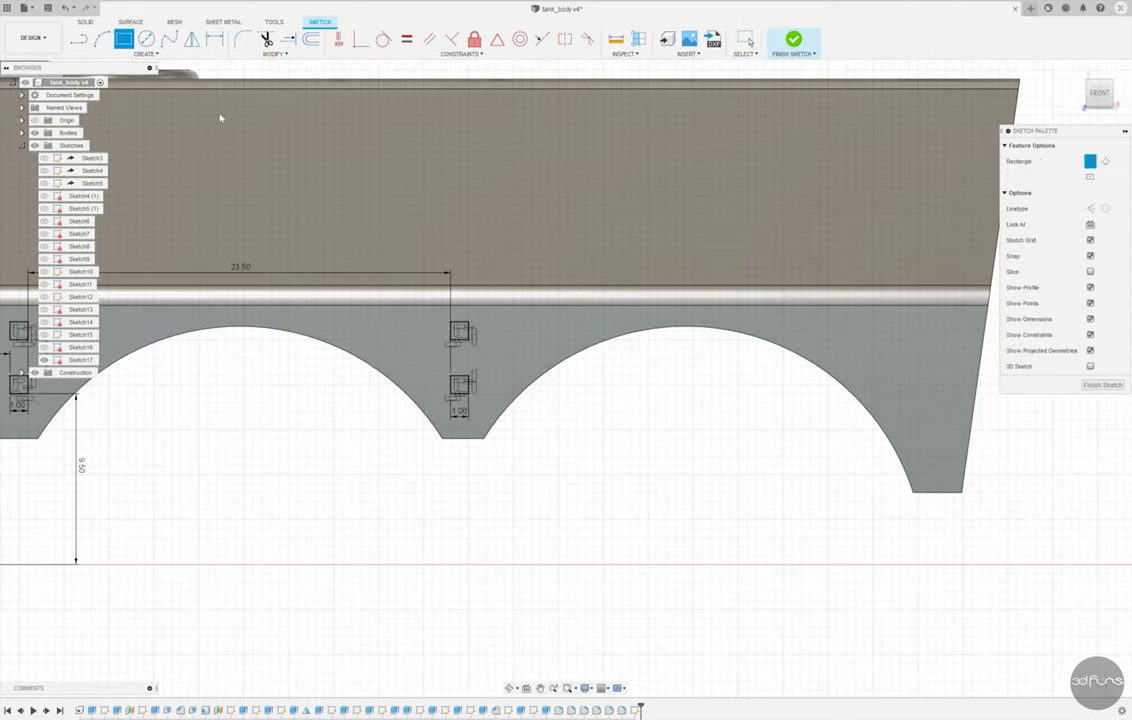
# - Draw the rear pair of small squares above the last arch
pyautogui.click(916, 402)
pyautogui.click(908, 356)
pyautogui.click(923, 343)
pyautogui.press('=')
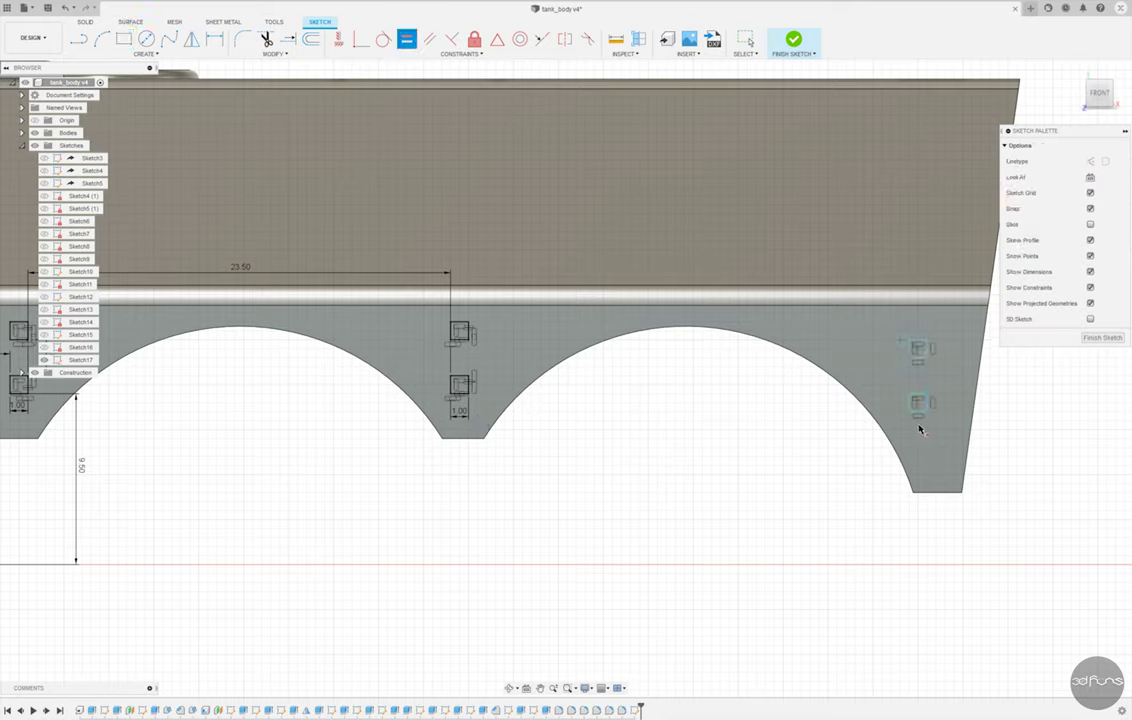
pyautogui.press('h')
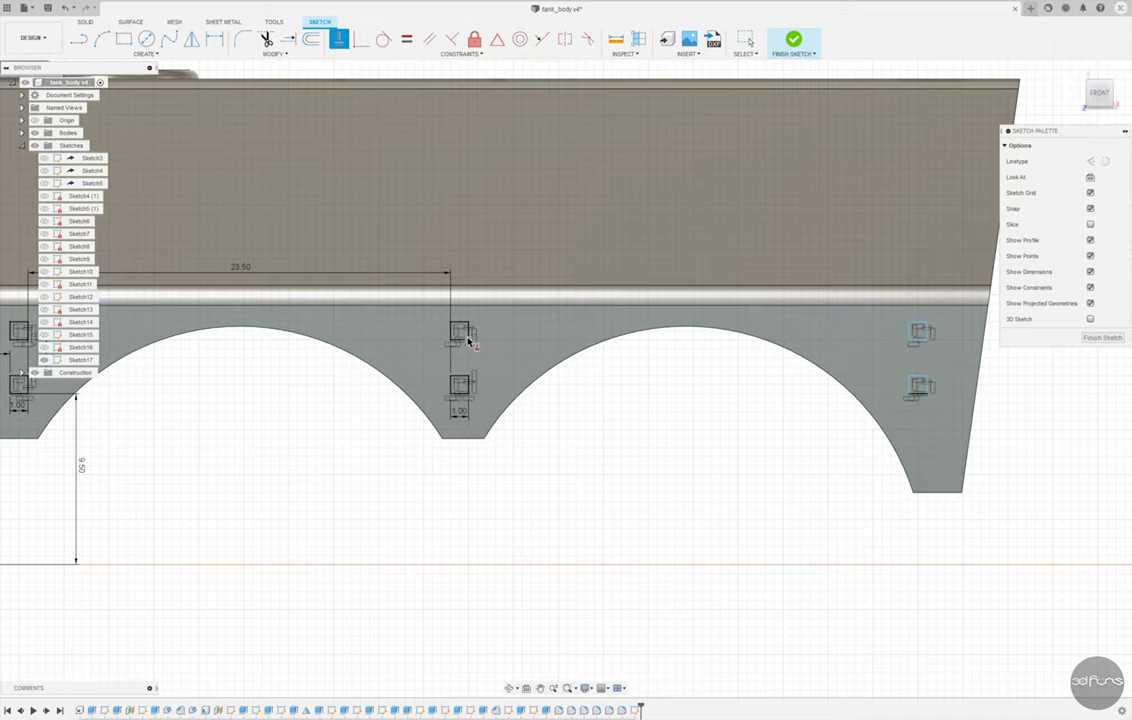
pyautogui.scroll(-2, 731, 384)
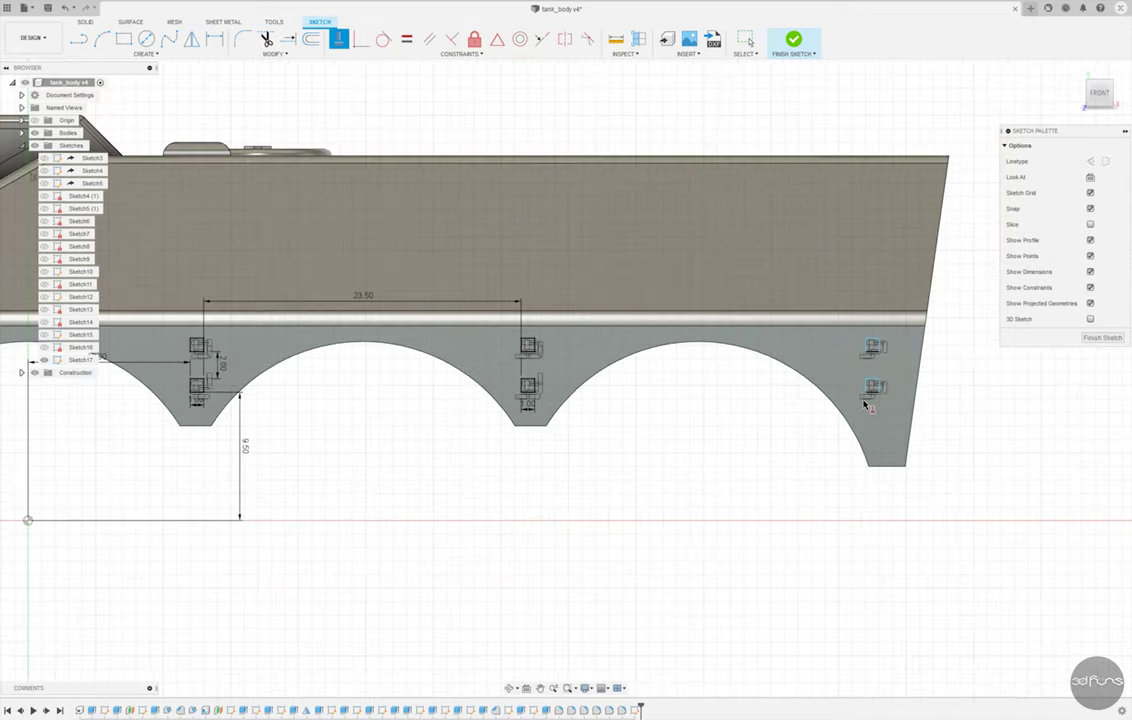
# - Dimension the rear pair 24.00 from the middle pair
pyautogui.press('d')
pyautogui.click(536, 387)
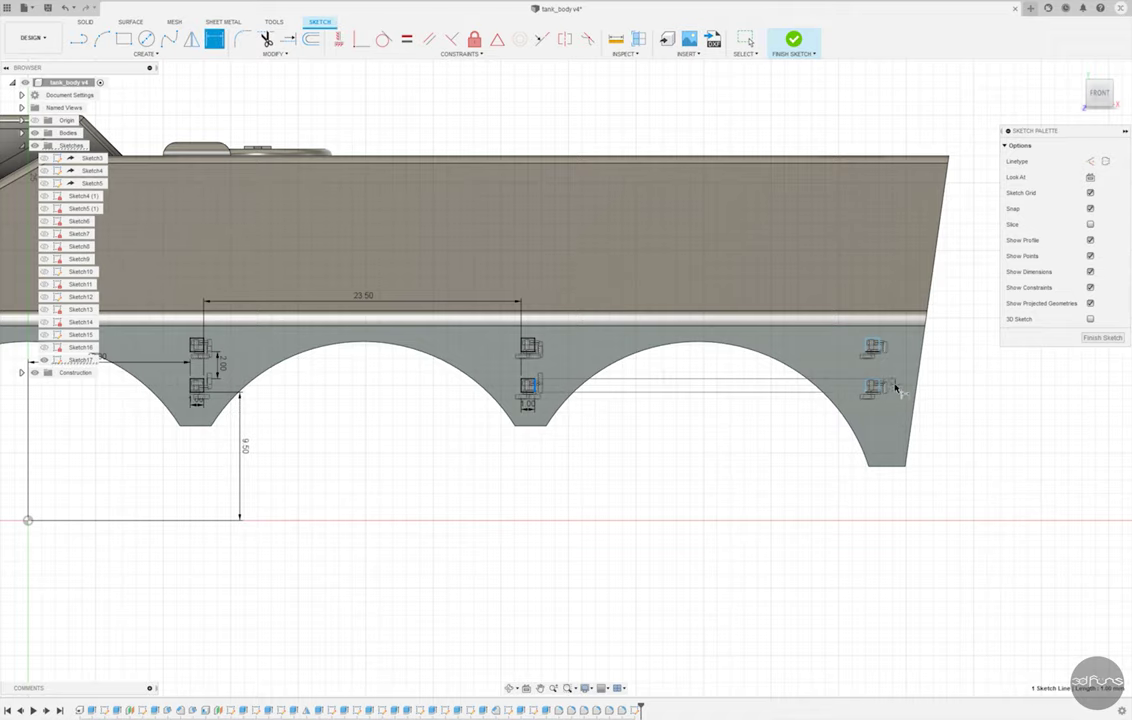
pyautogui.click(677, 297)
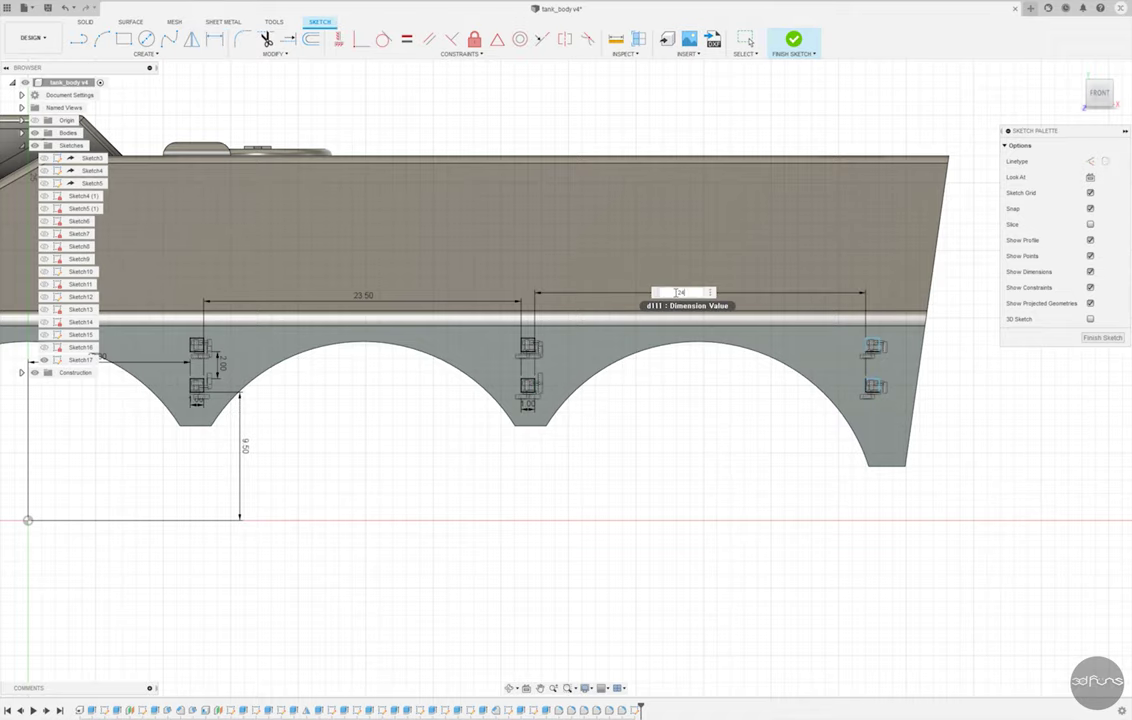
pyautogui.press('Return')
pyautogui.scroll(1, 792, 330)
# - Apply Horizontal/Vertical and Equal constraints so the rear squares match the others
pyautogui.click(339, 39)
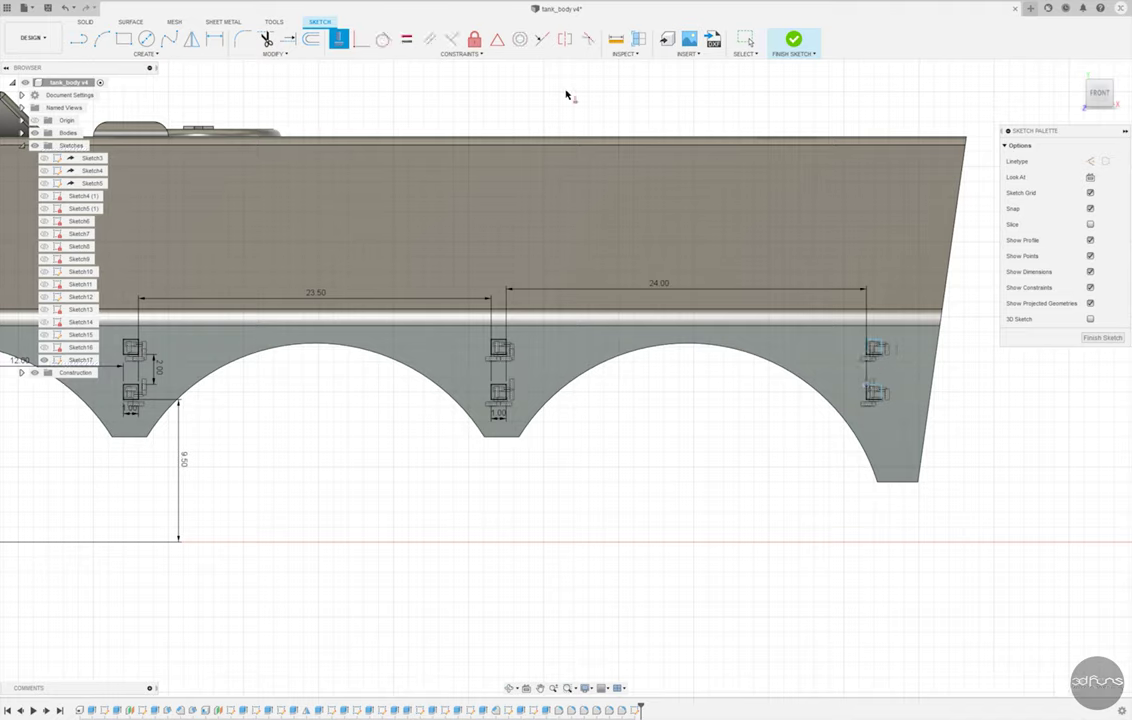
pyautogui.click(406, 39)
pyautogui.click(874, 353)
pyautogui.click(501, 390)
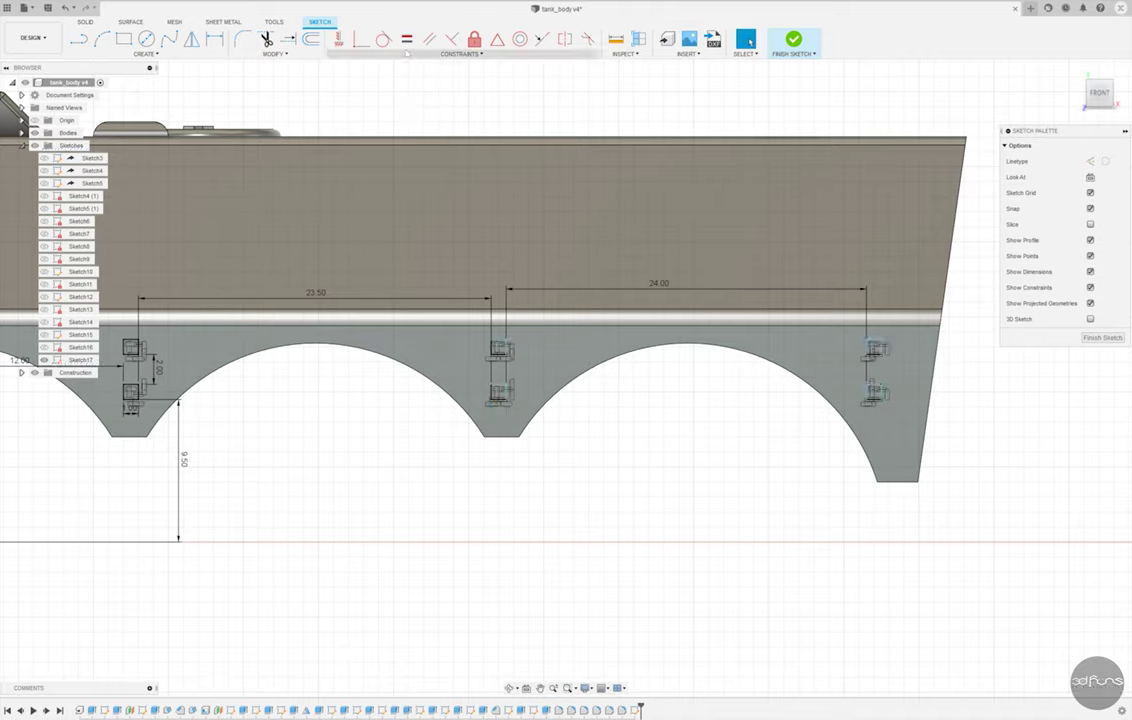
pyautogui.click(131, 401)
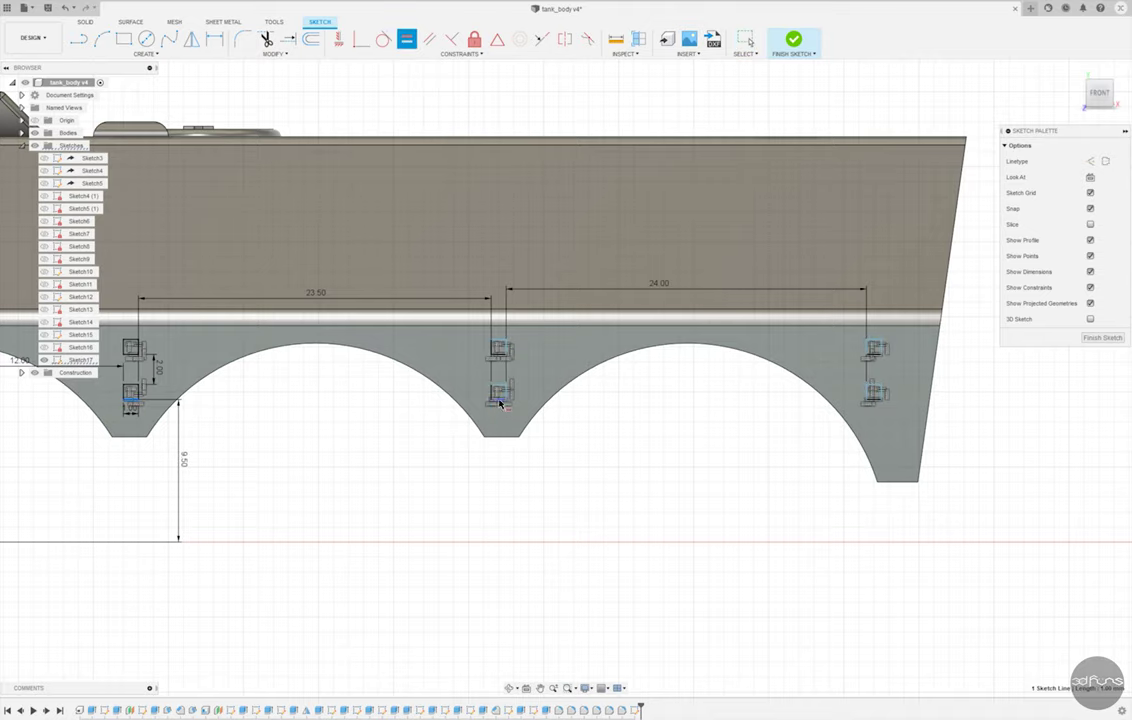
pyautogui.press('Escape')
pyautogui.scroll(-3, 720, 495)
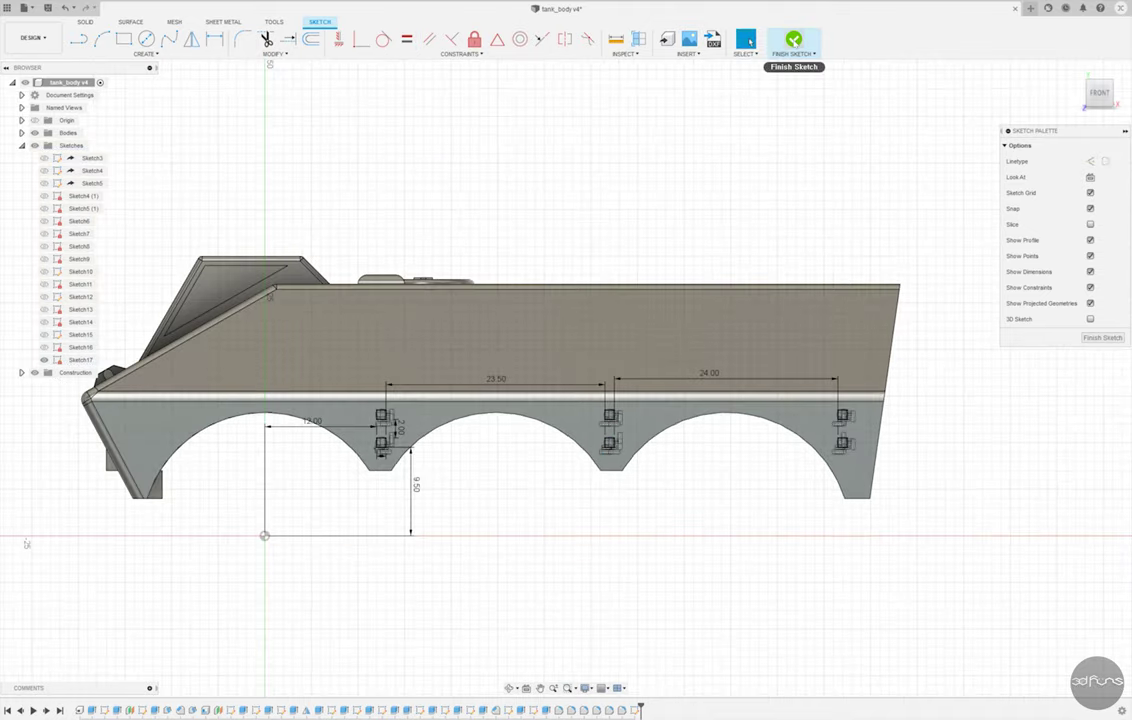